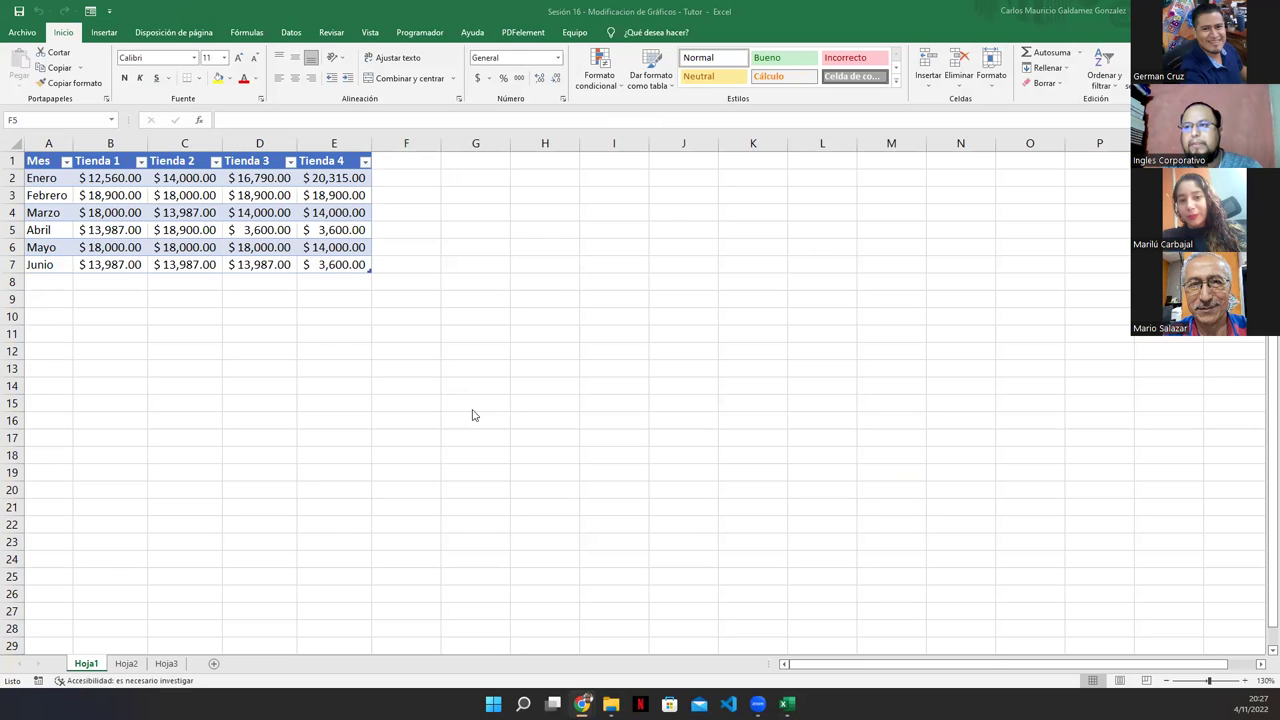
Step: Examine the monthly sales table on Hoja1, highlighting the whole range and each column from Tienda 1 to Tienda 4
{"action": "scroll", "coordinate": [462, 399], "scroll_direction": "up", "scroll_amount": 3, "text": "ctrl"}
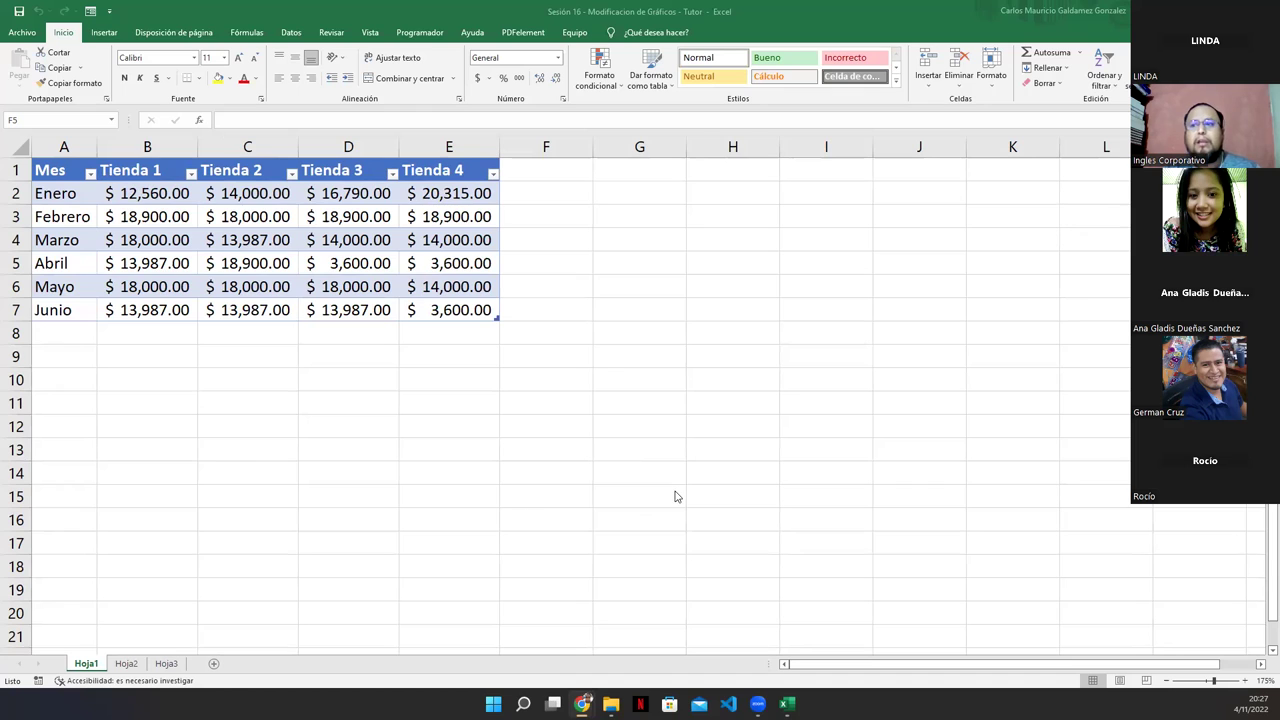
{"action": "left_click", "coordinate": [123, 665]}
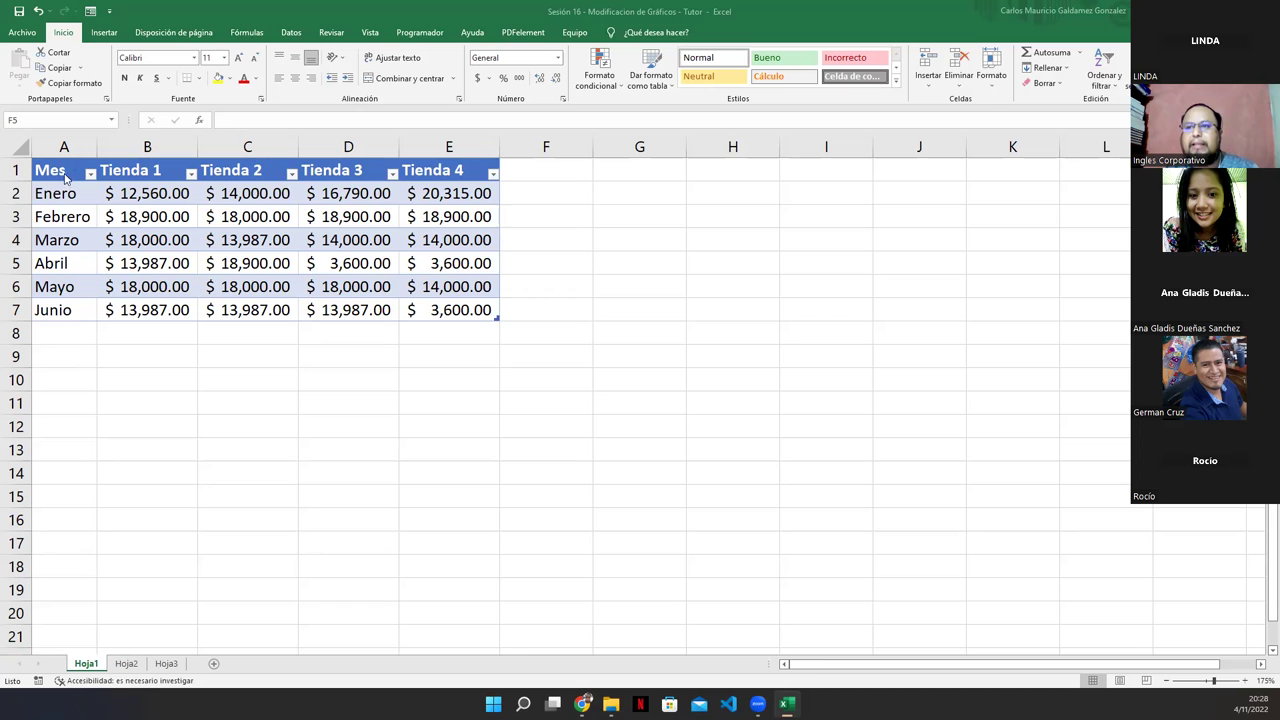
{"action": "left_click_drag", "start_coordinate": [65, 171], "coordinate": [449, 307]}
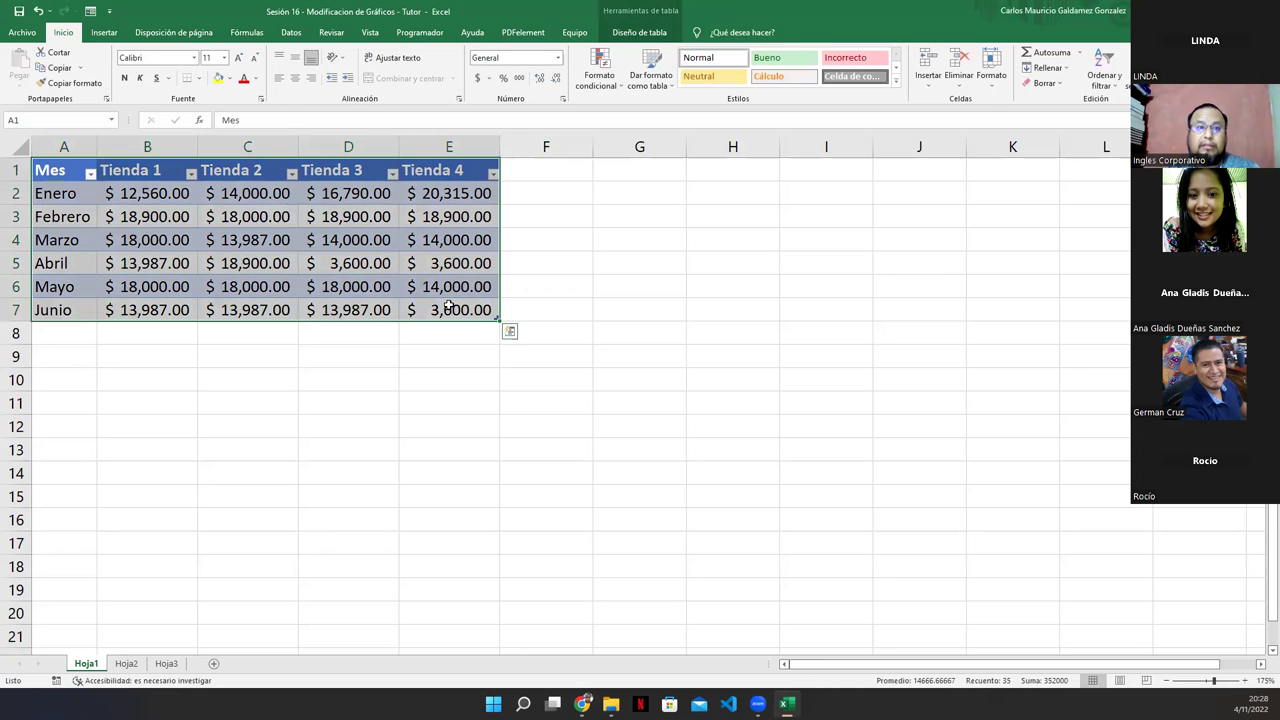
{"action": "left_click", "coordinate": [449, 307]}
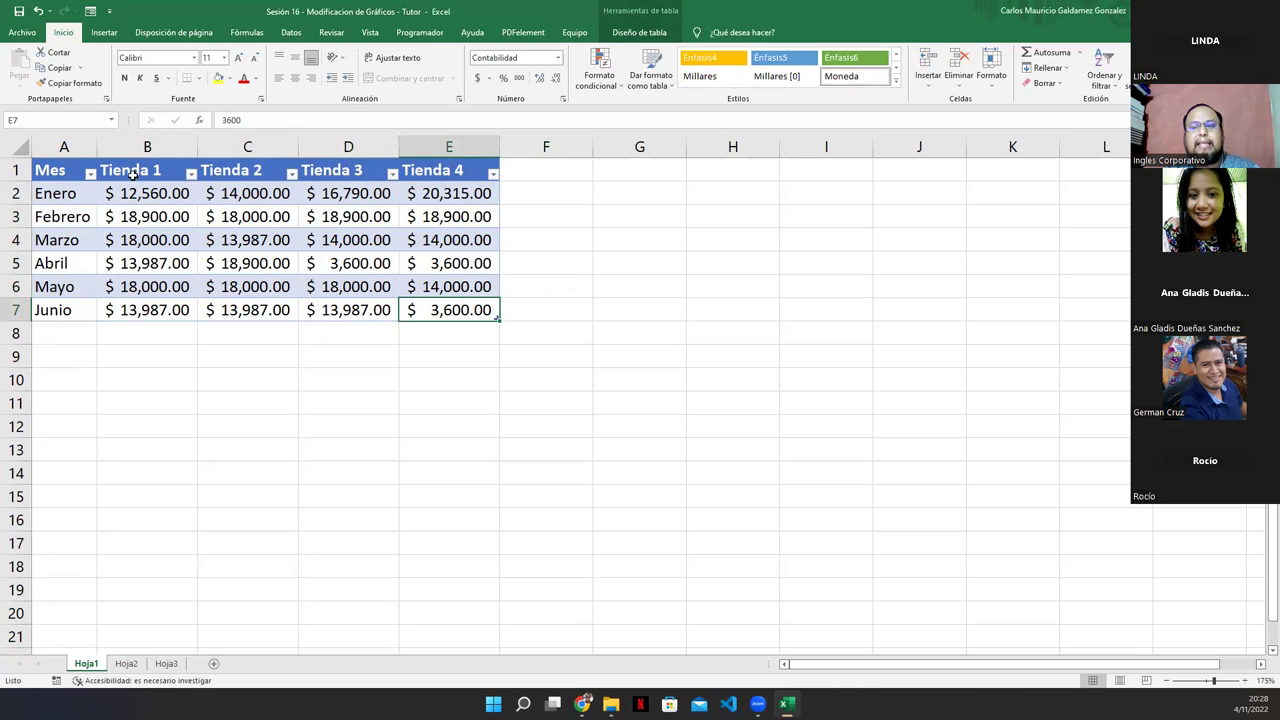
{"action": "left_click_drag", "start_coordinate": [156, 172], "coordinate": [158, 312]}
{"action": "left_click_drag", "start_coordinate": [225, 172], "coordinate": [245, 312]}
{"action": "left_click_drag", "start_coordinate": [350, 172], "coordinate": [382, 312]}
{"action": "left_click_drag", "start_coordinate": [432, 170], "coordinate": [432, 312]}
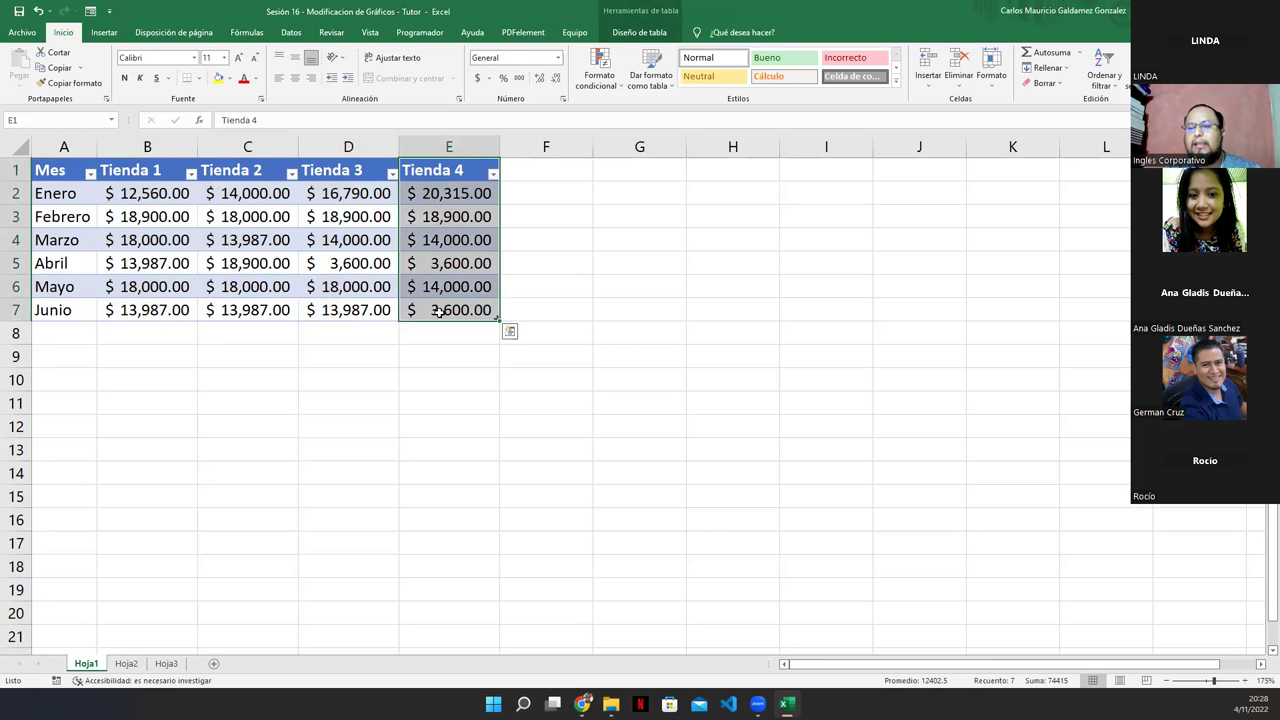
{"action": "left_click", "coordinate": [440, 312]}
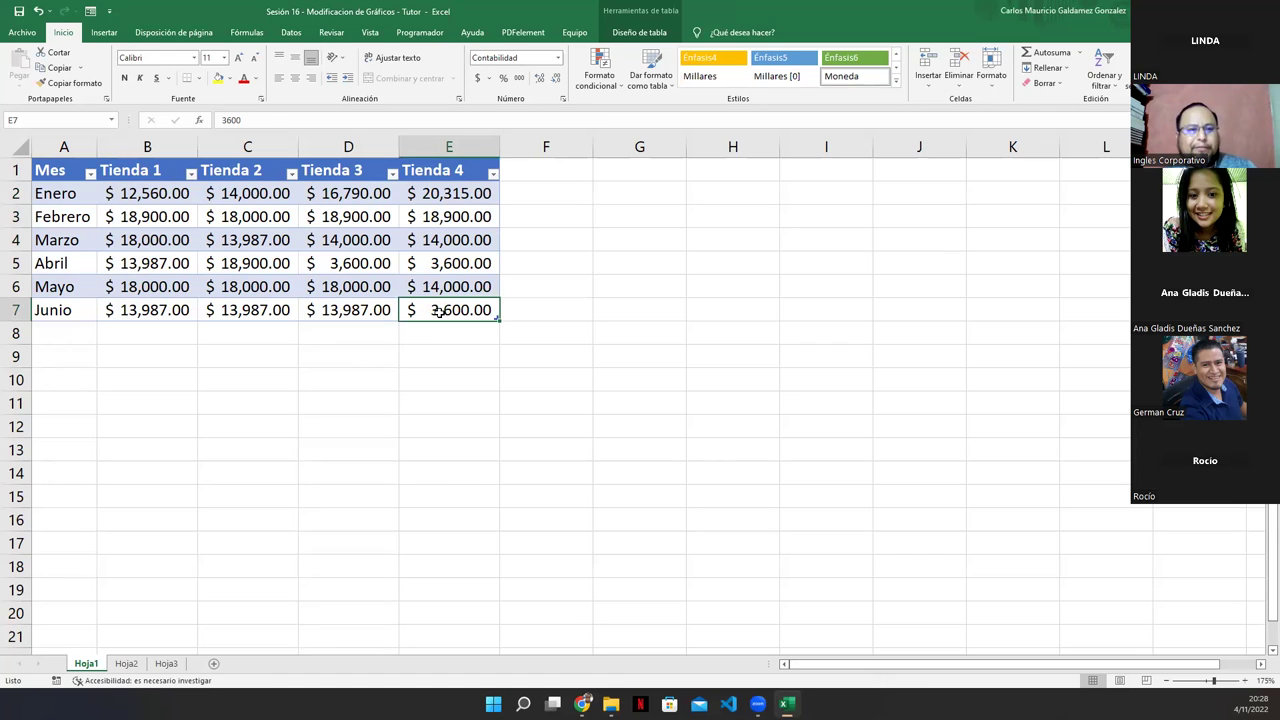
Step: Select the whole sales table A1:E7, headers included, and open the recommended charts for it
{"action": "left_click", "coordinate": [104, 32]}
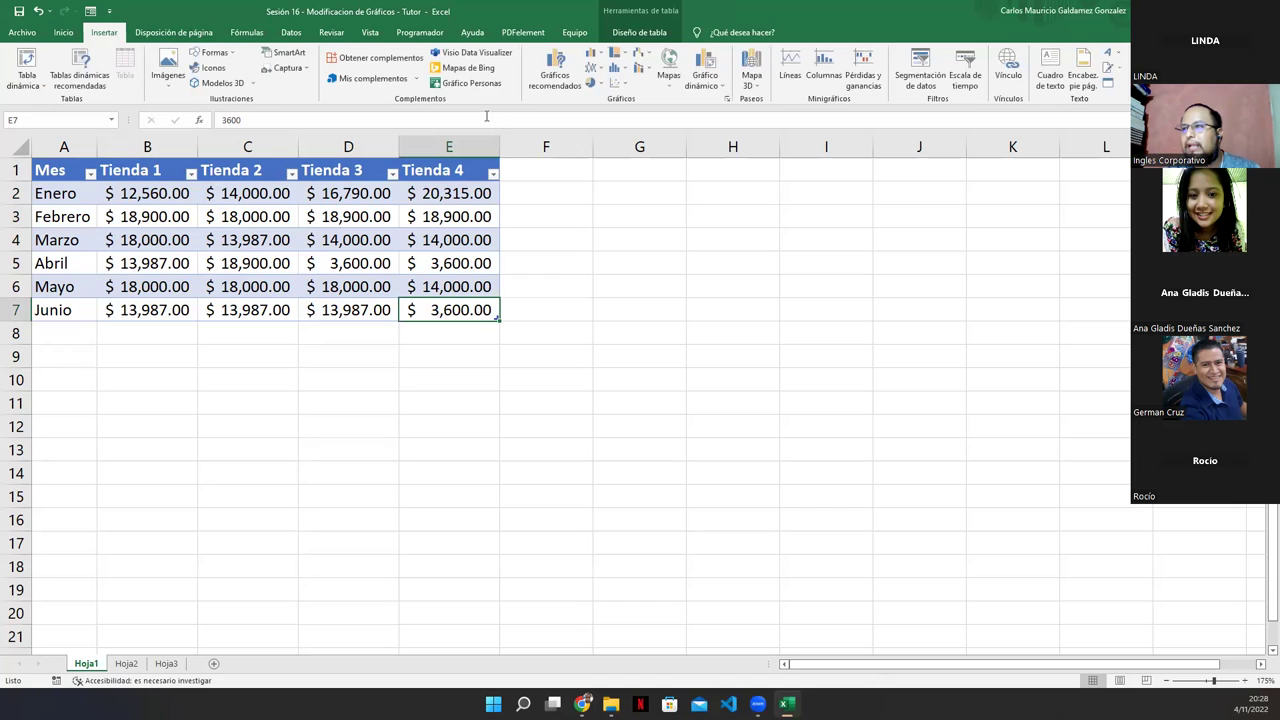
{"action": "left_click", "coordinate": [251, 232]}
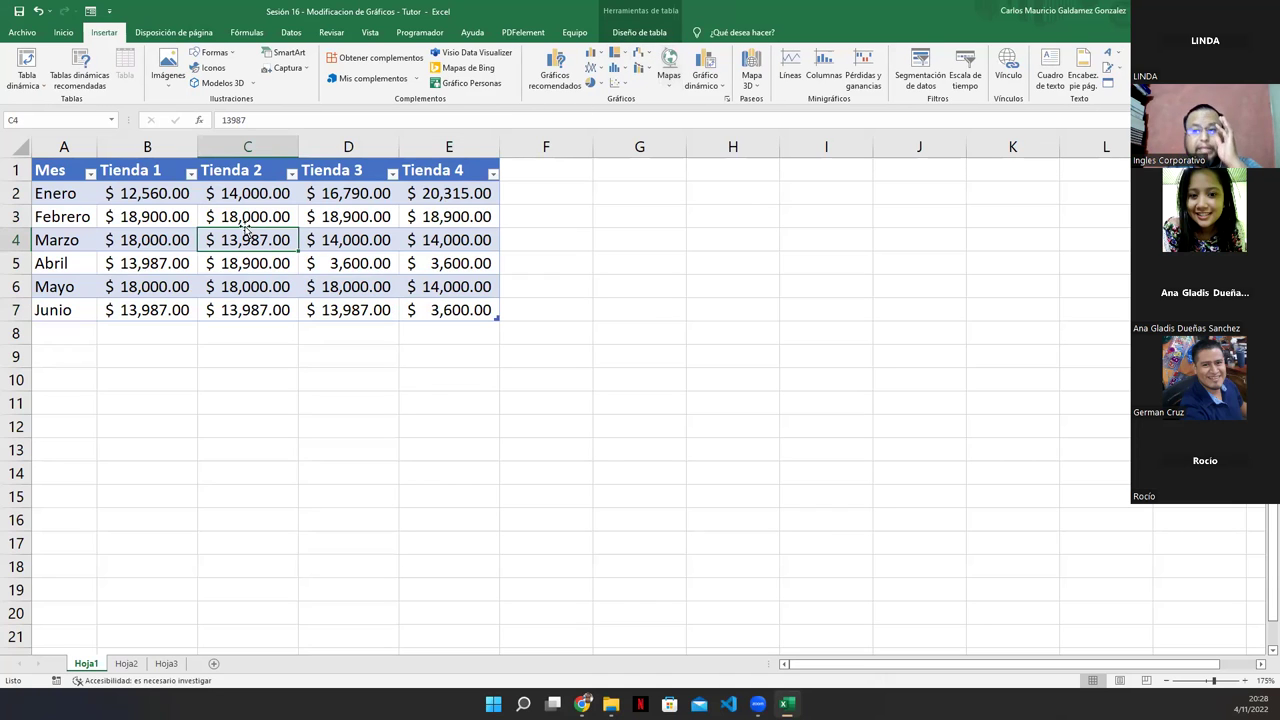
{"action": "left_click_drag", "start_coordinate": [54, 175], "coordinate": [389, 312]}
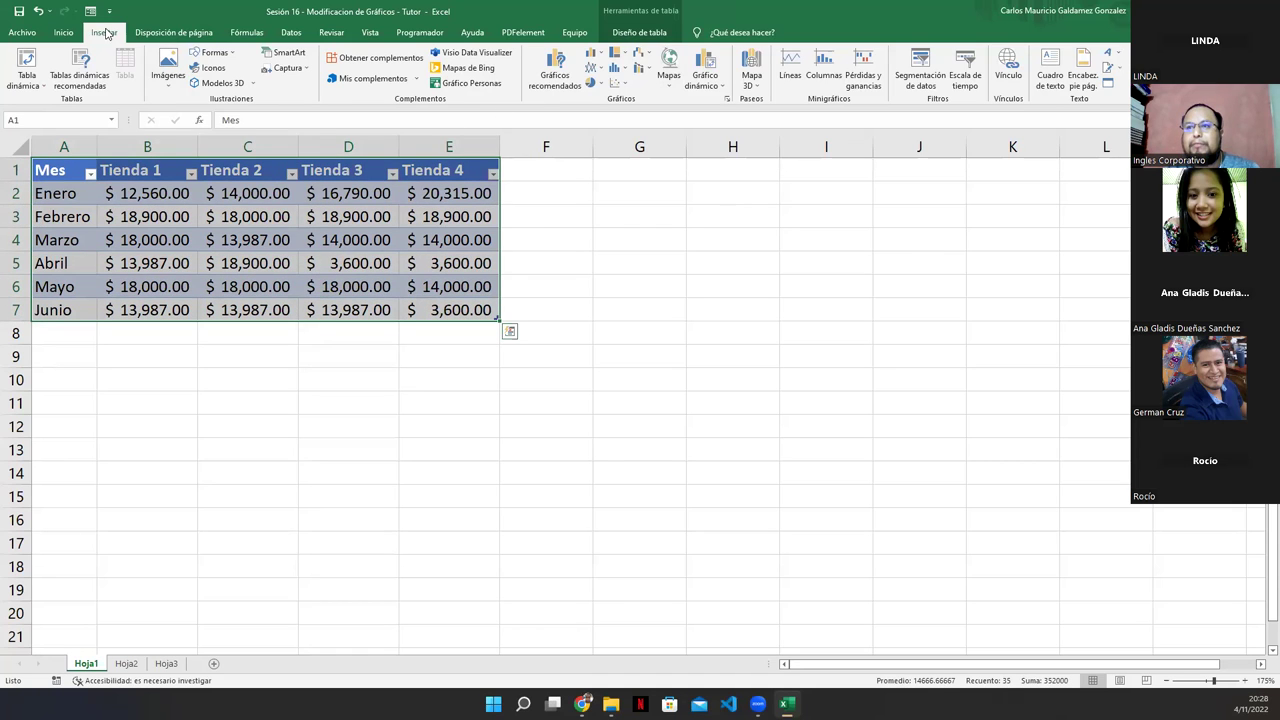
{"action": "left_click", "coordinate": [557, 80]}
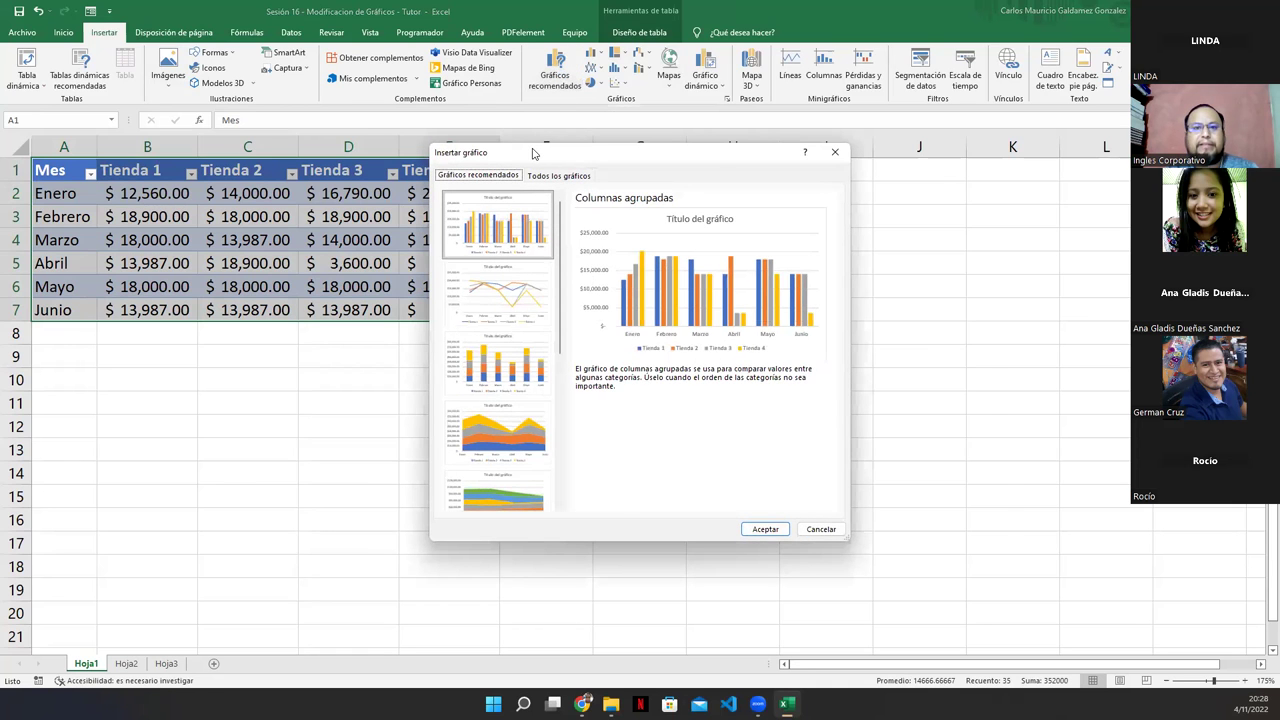
{"action": "left_click_drag", "start_coordinate": [534, 154], "coordinate": [667, 166]}
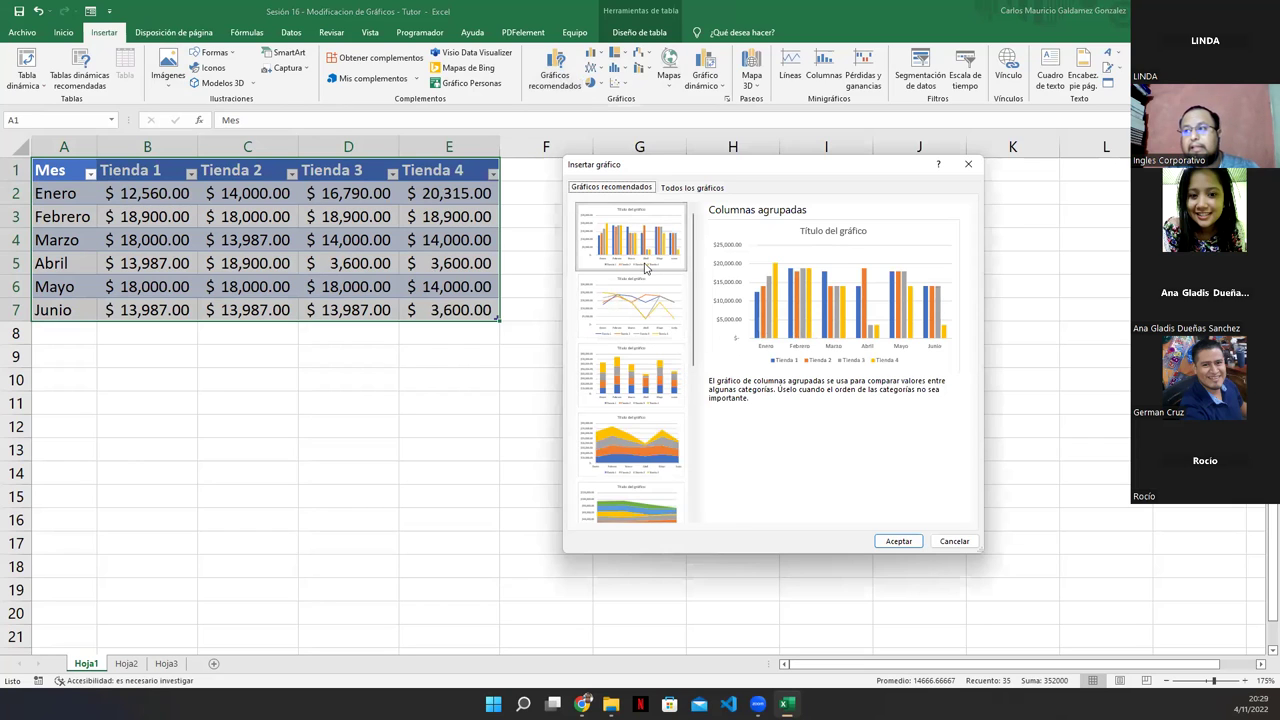
{"action": "scroll", "coordinate": [620, 400], "scroll_direction": "down", "scroll_amount": 1}
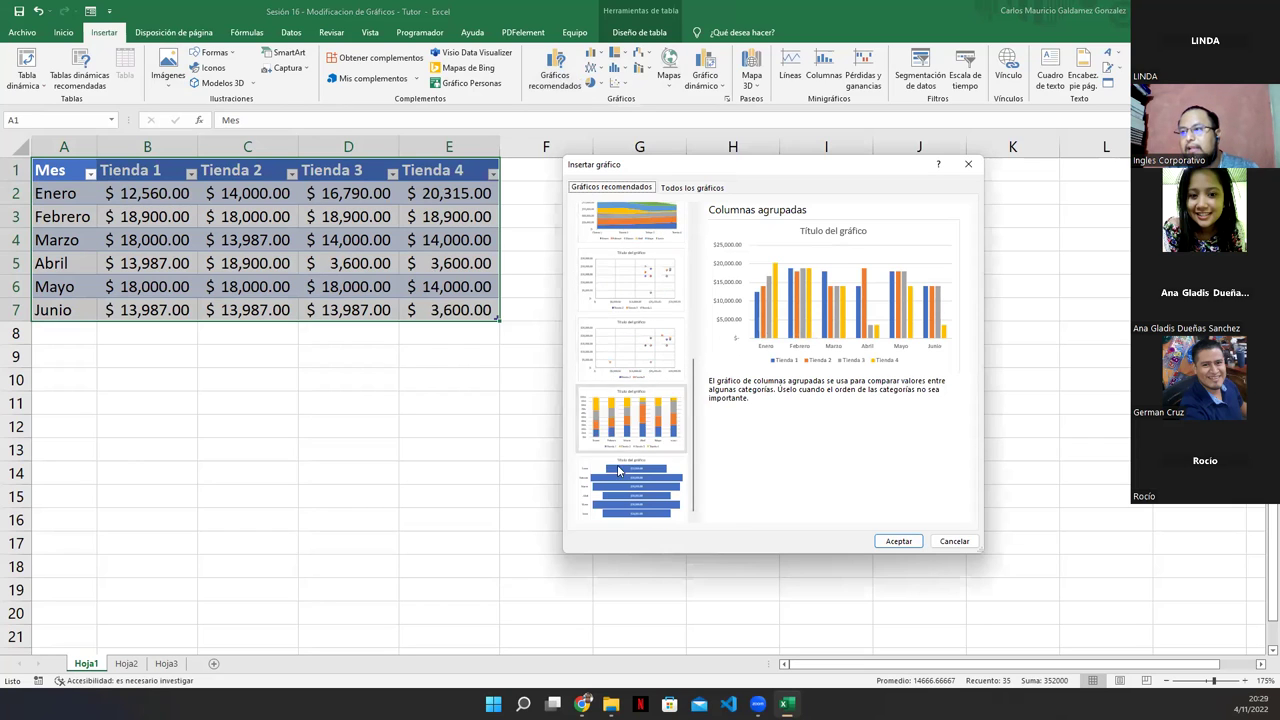
{"action": "scroll", "coordinate": [630, 430], "scroll_direction": "up", "scroll_amount": 1}
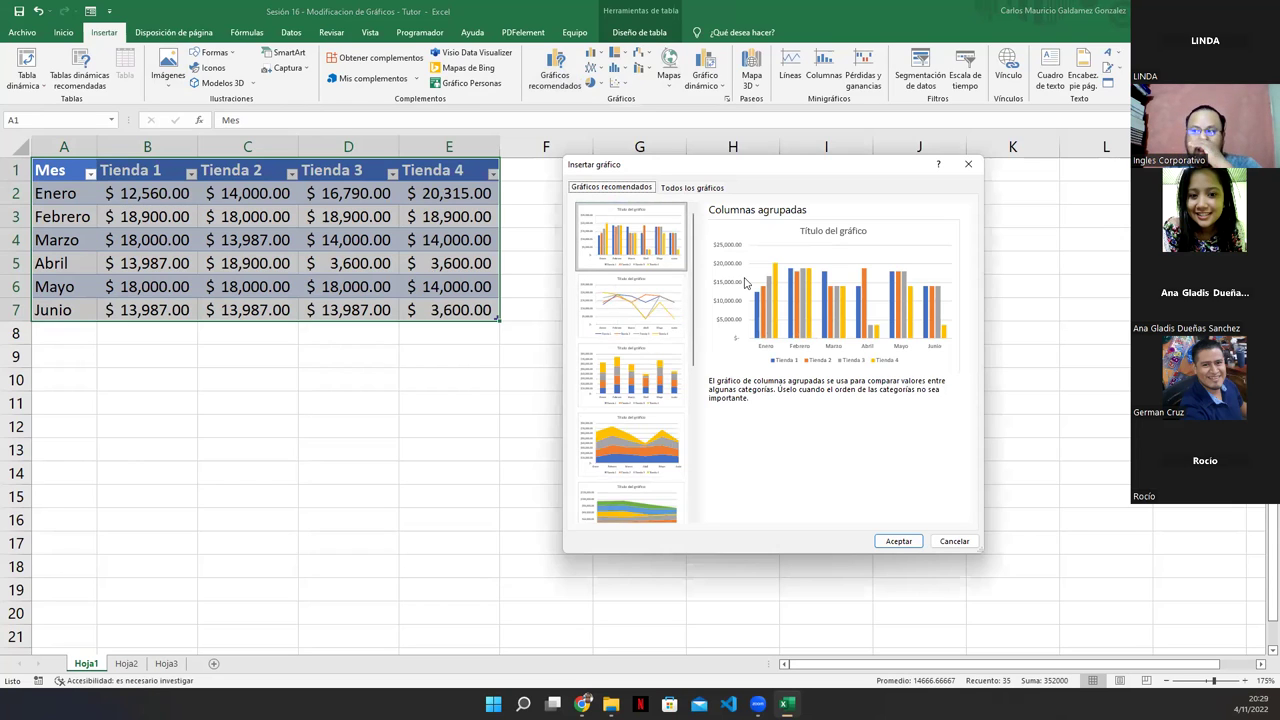
Step: Preview the recommended line, stacked column, stacked area, scatter, 100% stacked column and funnel charts
{"action": "left_click", "coordinate": [603, 315]}
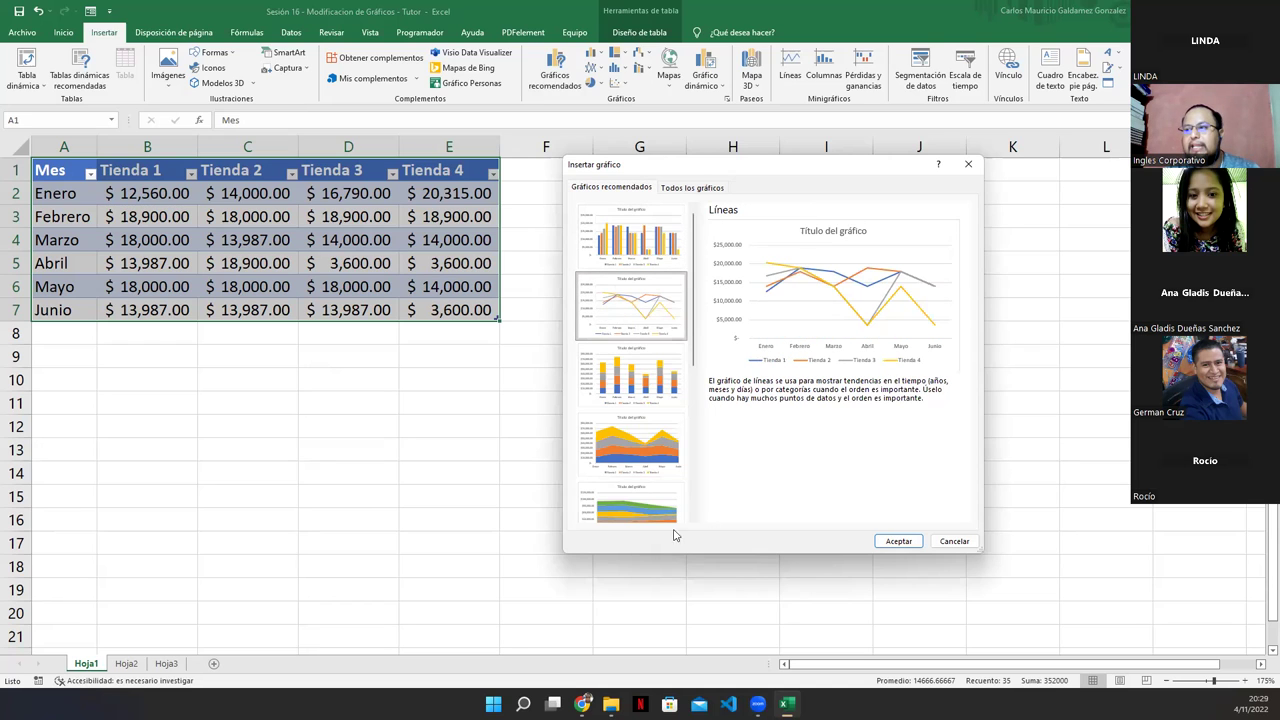
{"action": "left_click", "coordinate": [630, 378]}
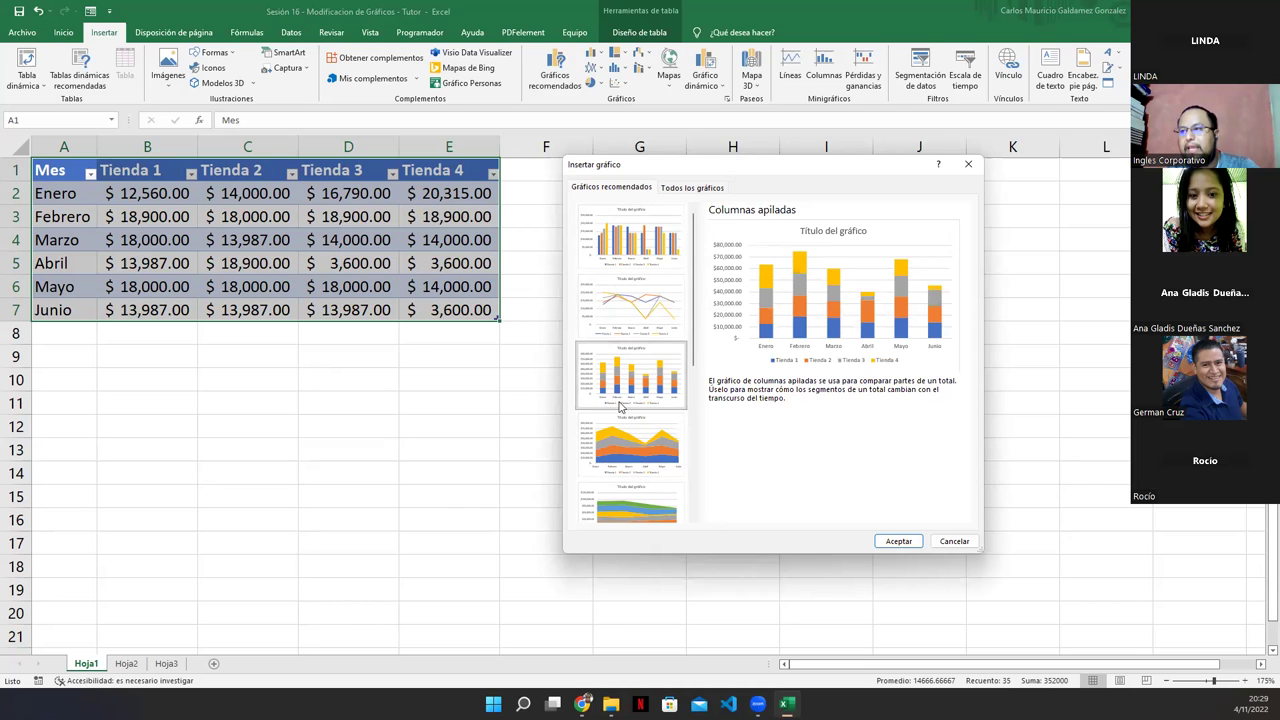
{"action": "left_click", "coordinate": [630, 437]}
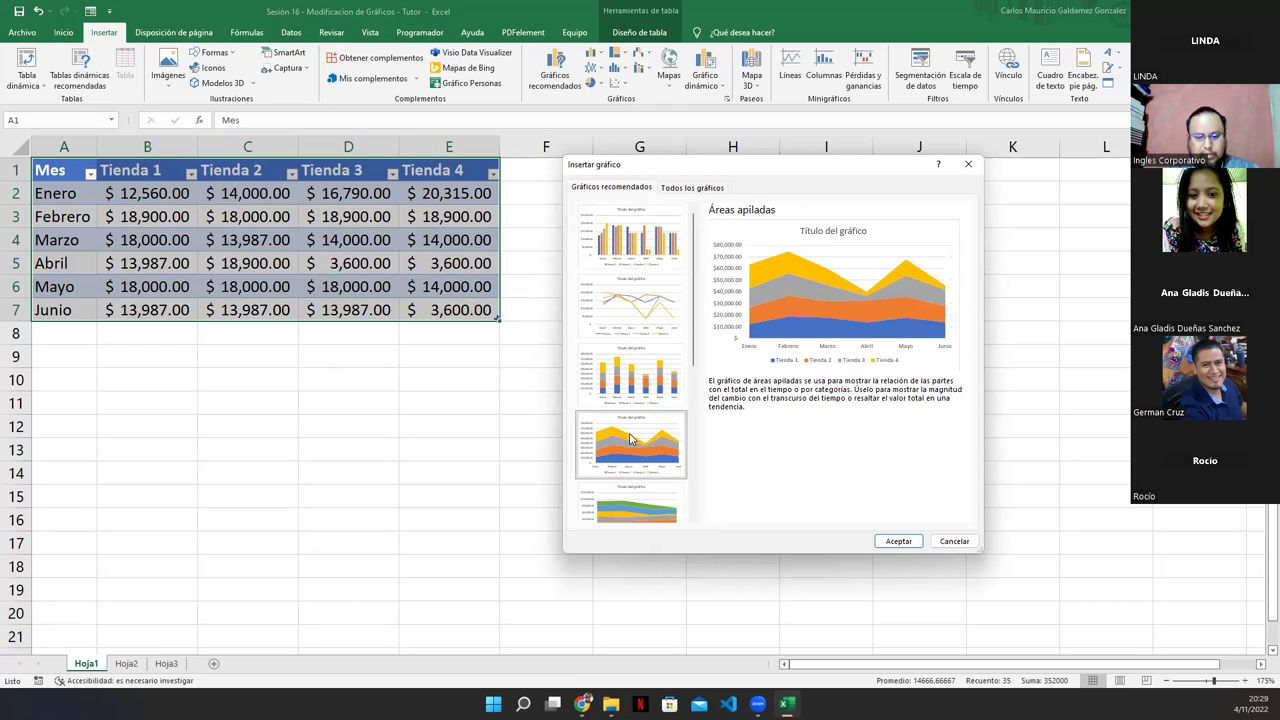
{"action": "scroll", "coordinate": [630, 440], "scroll_direction": "down", "scroll_amount": 3}
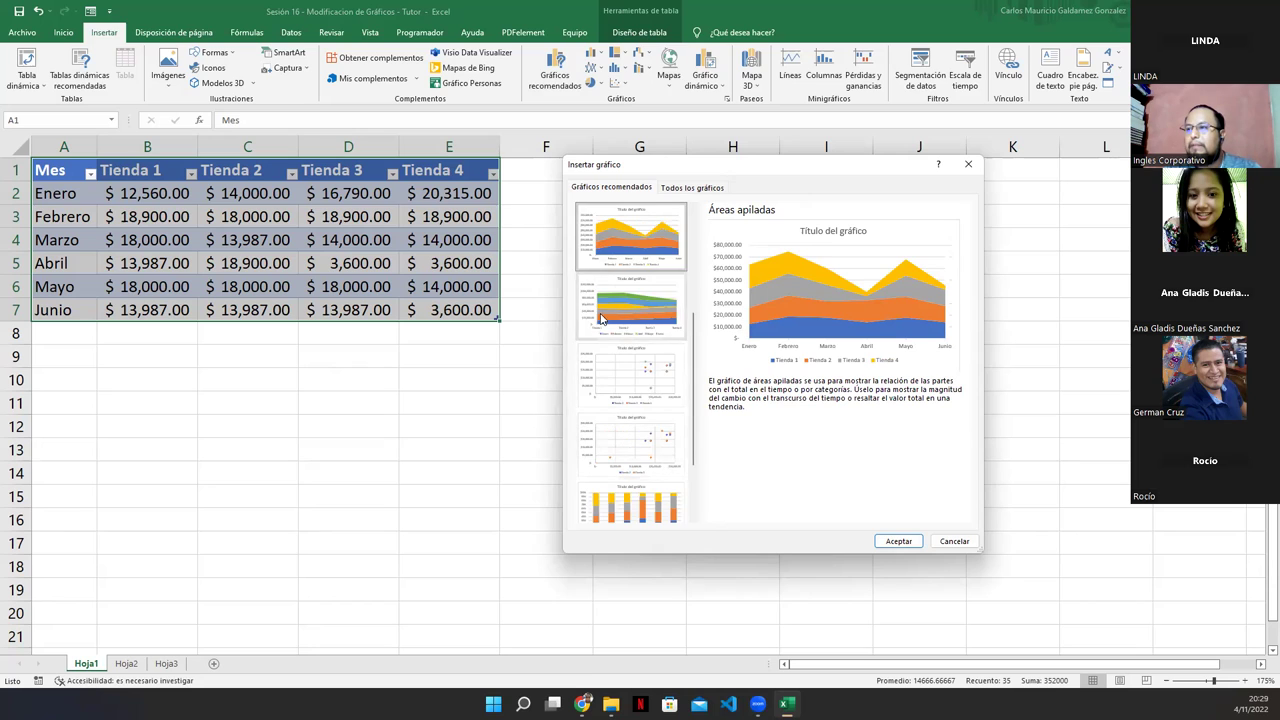
{"action": "left_click", "coordinate": [602, 318]}
{"action": "left_click", "coordinate": [596, 242]}
{"action": "left_click", "coordinate": [606, 318]}
{"action": "left_click", "coordinate": [613, 359]}
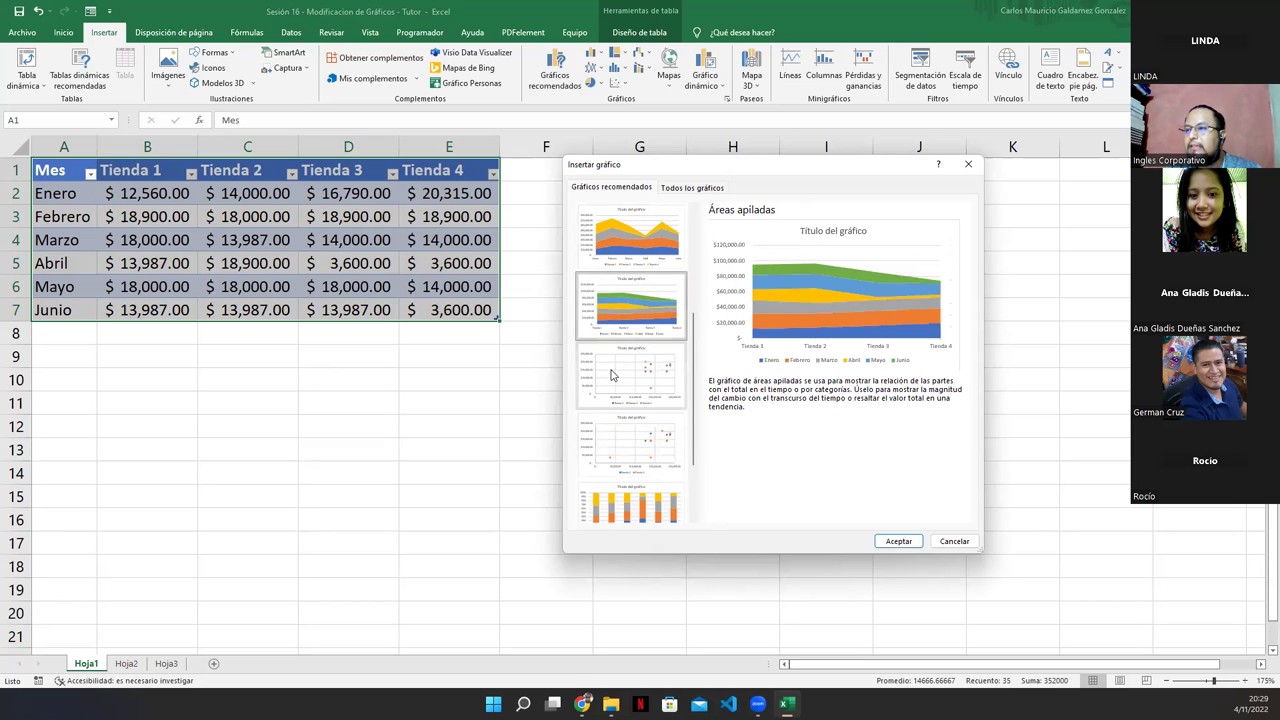
{"action": "left_click", "coordinate": [621, 450]}
{"action": "left_click", "coordinate": [655, 499]}
{"action": "scroll", "coordinate": [650, 500], "scroll_direction": "down", "scroll_amount": 1}
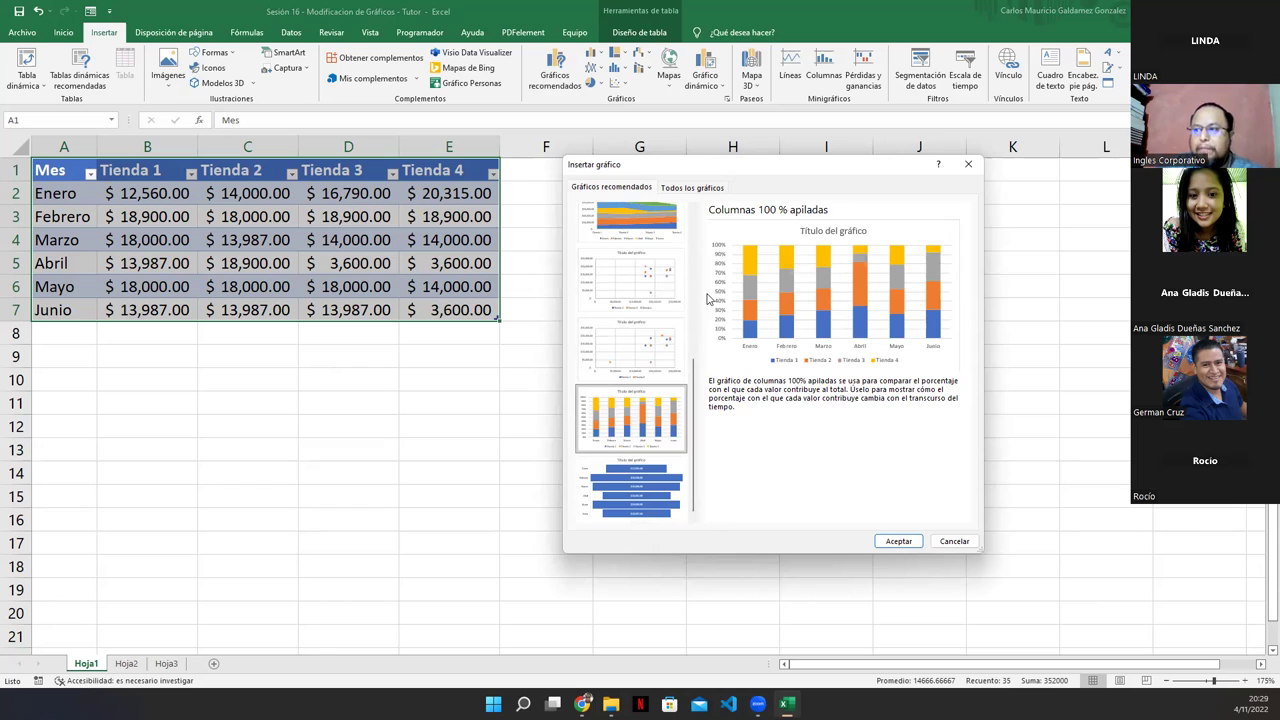
{"action": "left_click", "coordinate": [637, 490]}
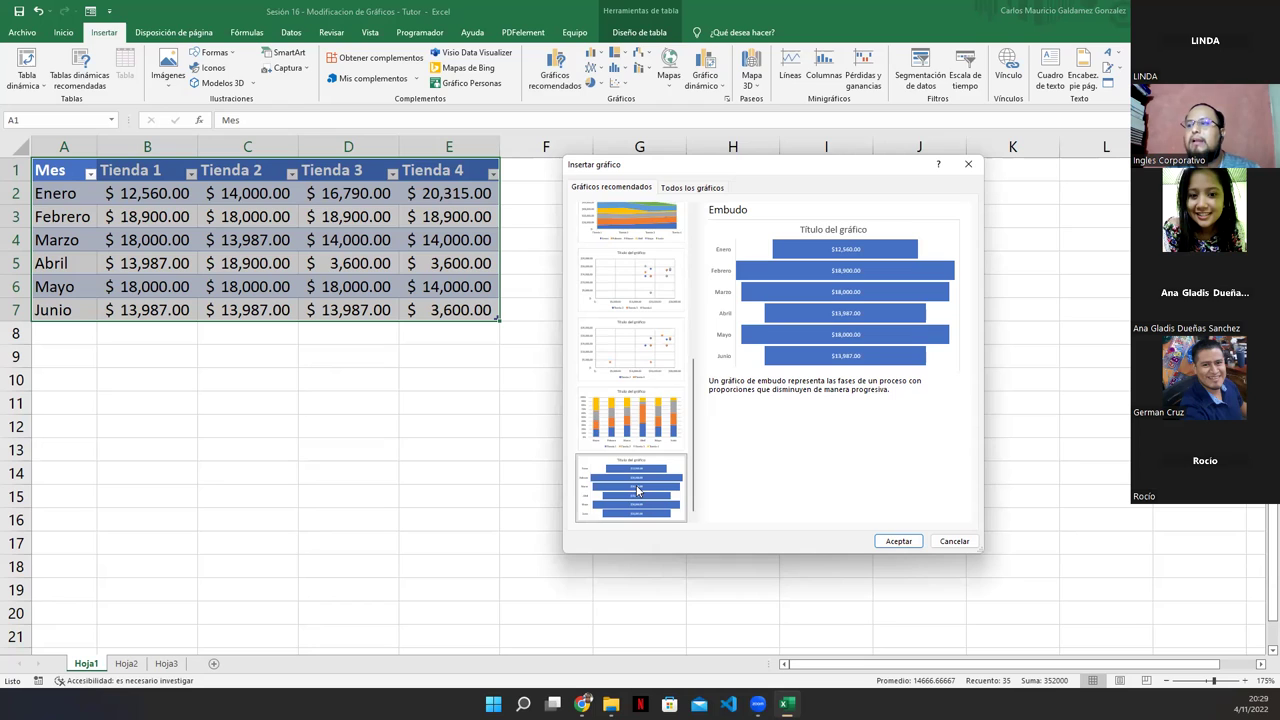
{"action": "scroll", "coordinate": [637, 490], "scroll_direction": "up", "scroll_amount": 5}
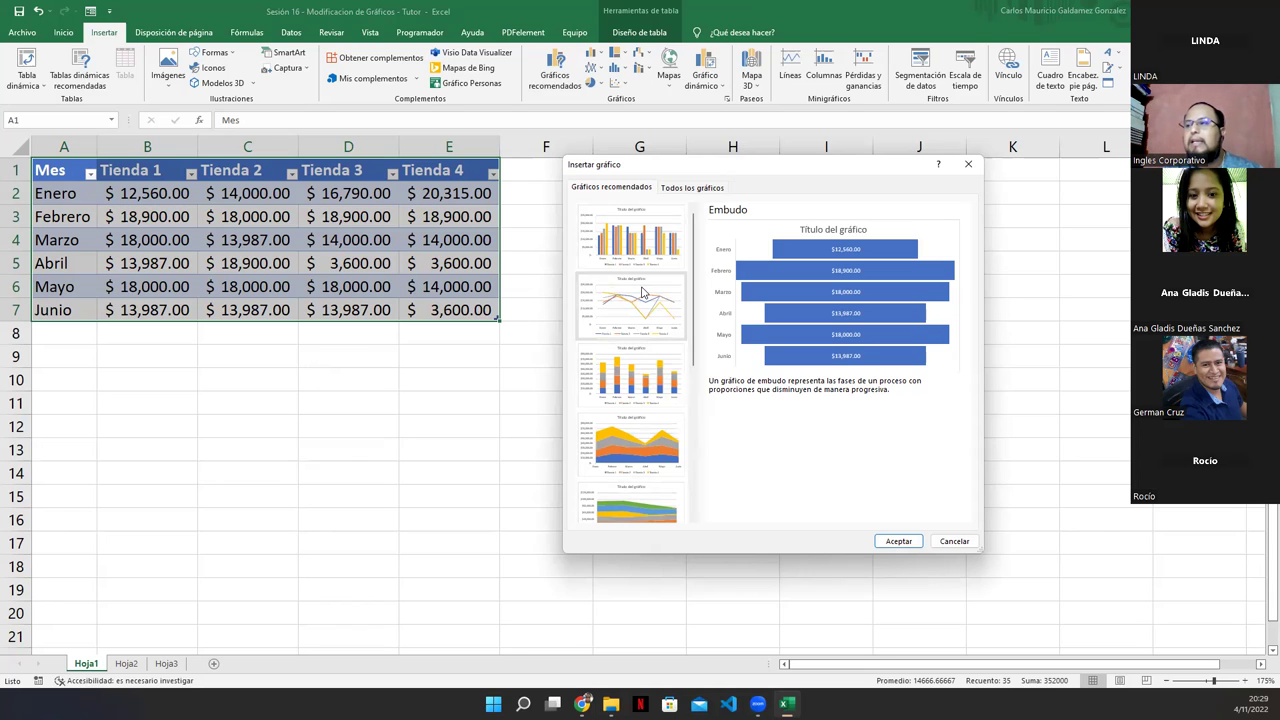
Step: Compare the clustered column, line and stacked column previews, and insert the clustered column chart (Columnas agrupadas)
{"action": "left_click", "coordinate": [607, 240]}
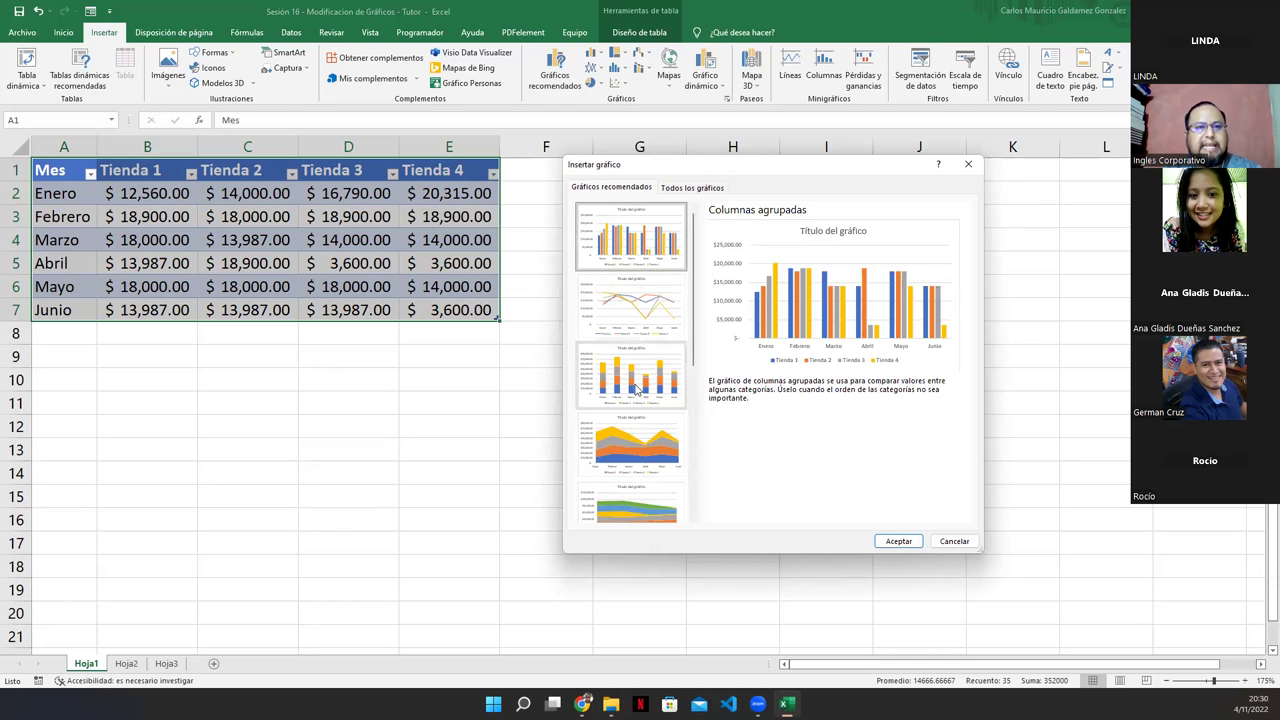
{"action": "left_click", "coordinate": [633, 305]}
{"action": "left_click", "coordinate": [624, 384]}
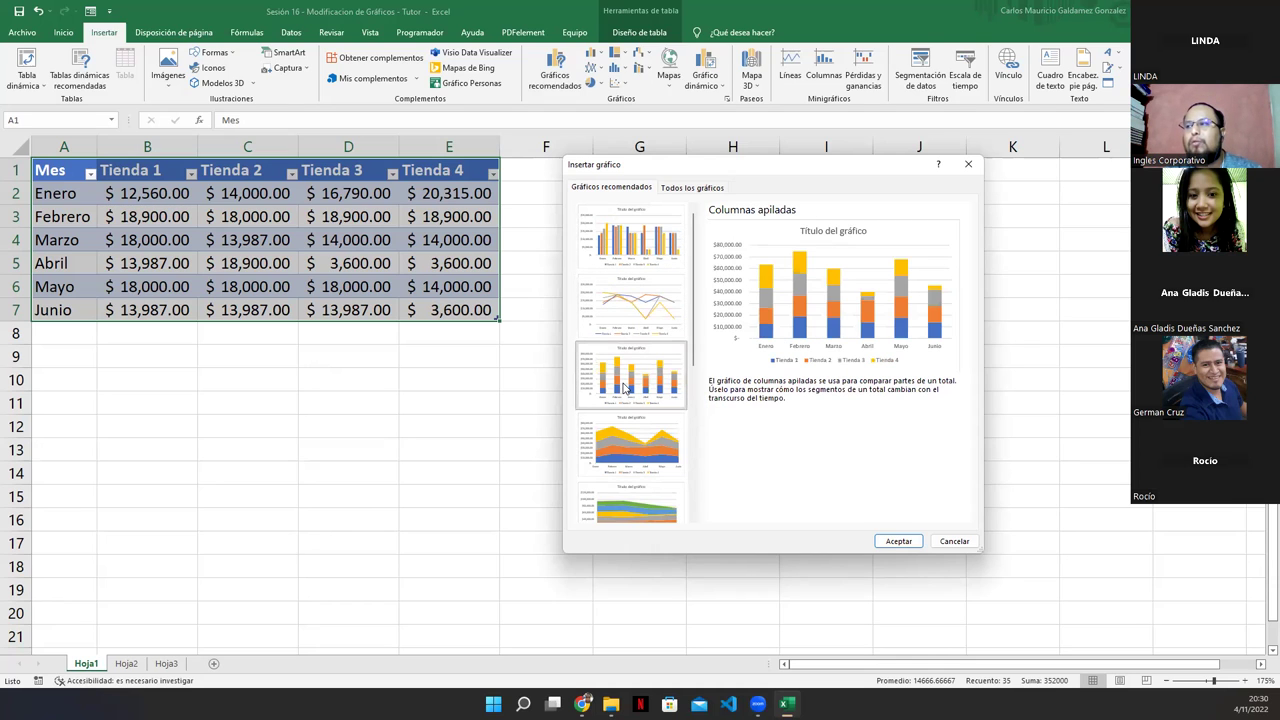
{"action": "left_click", "coordinate": [633, 240]}
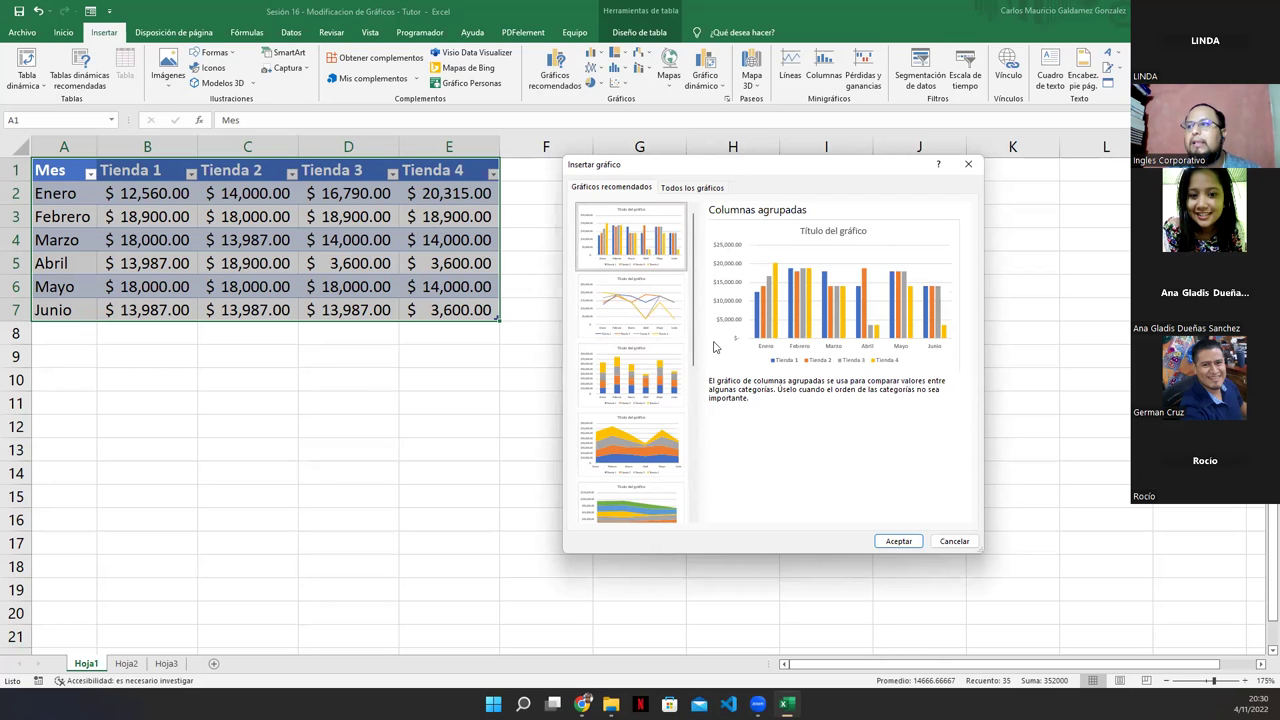
{"action": "left_click", "coordinate": [884, 538]}
Step: Move the chart beside the sales table so its upper-left corner sits at about cell G4
{"action": "left_click_drag", "start_coordinate": [772, 270], "coordinate": [969, 275]}
{"action": "left_click_drag", "start_coordinate": [964, 263], "coordinate": [966, 273]}
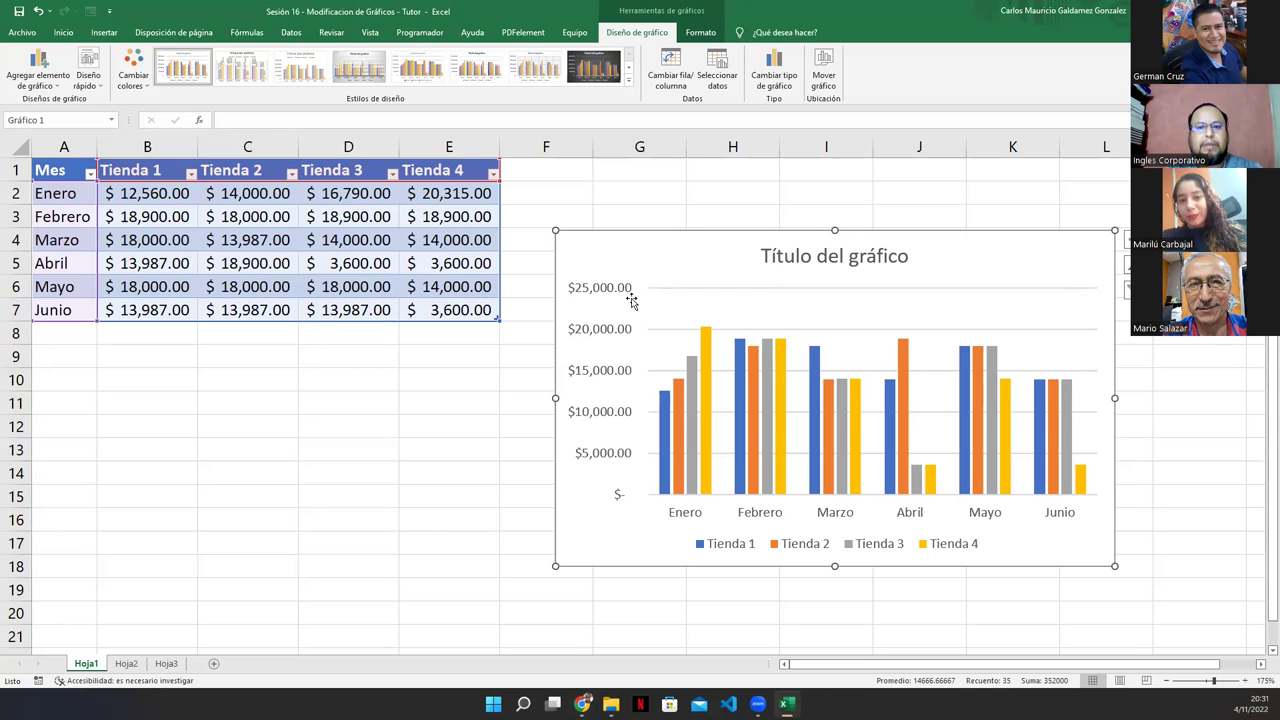
{"action": "left_click_drag", "start_coordinate": [682, 244], "coordinate": [720, 246]}
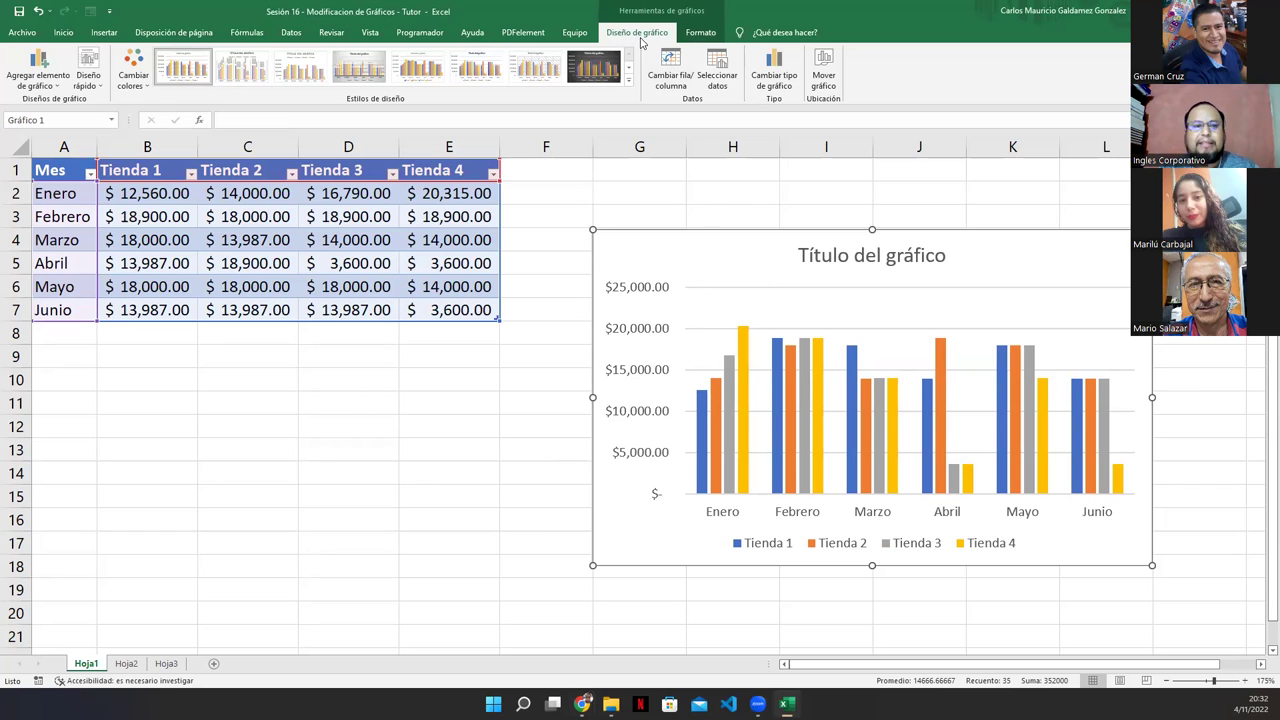
{"action": "left_click", "coordinate": [700, 33]}
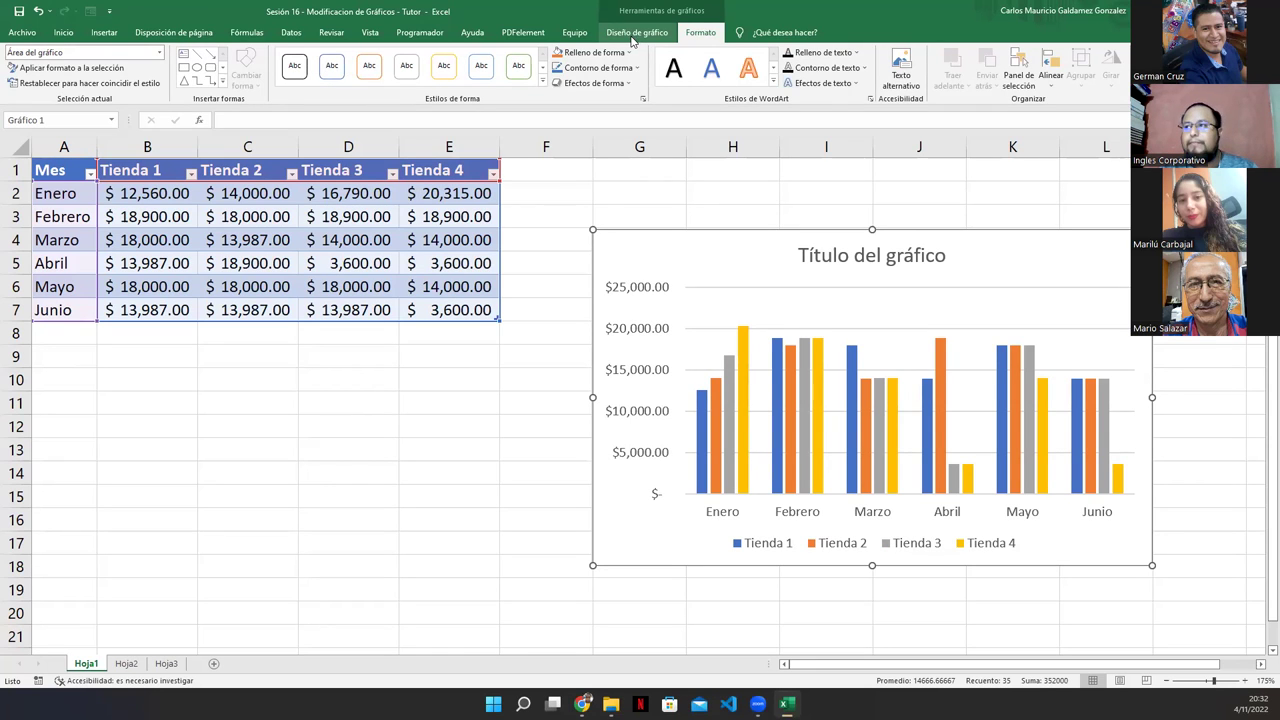
{"action": "left_click", "coordinate": [634, 38]}
{"action": "left_click", "coordinate": [709, 37]}
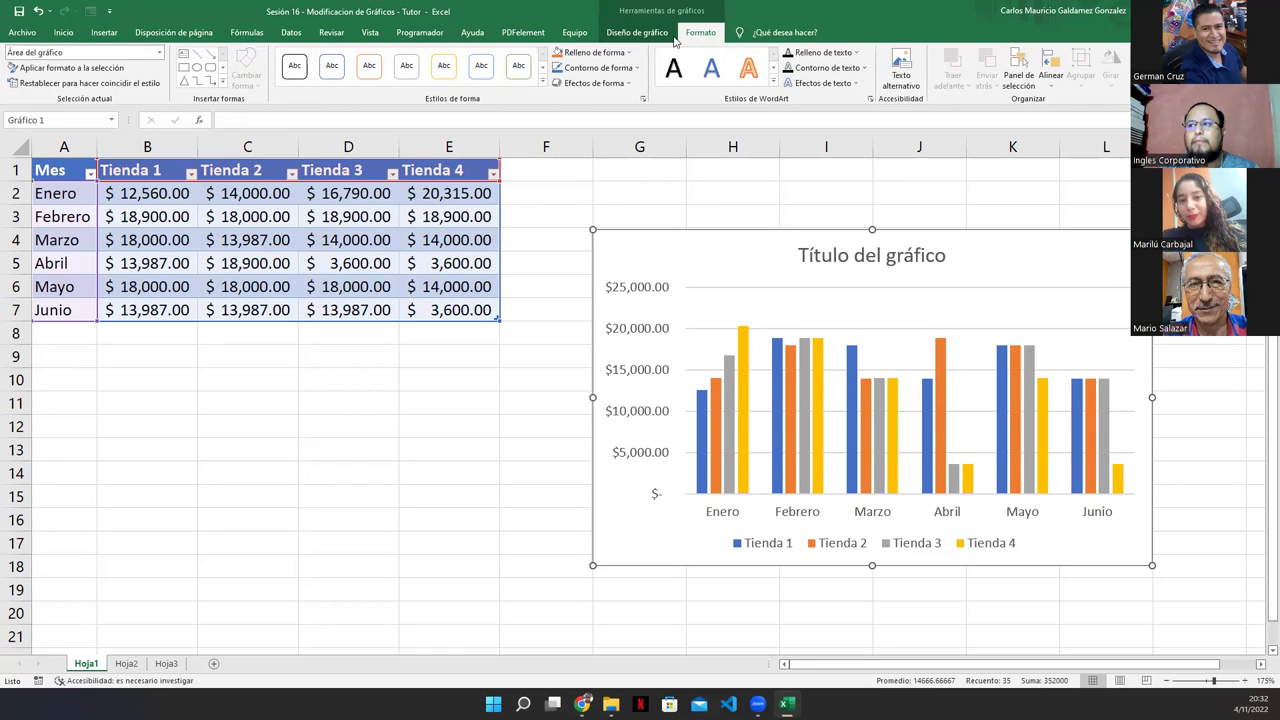
{"action": "left_click", "coordinate": [634, 35]}
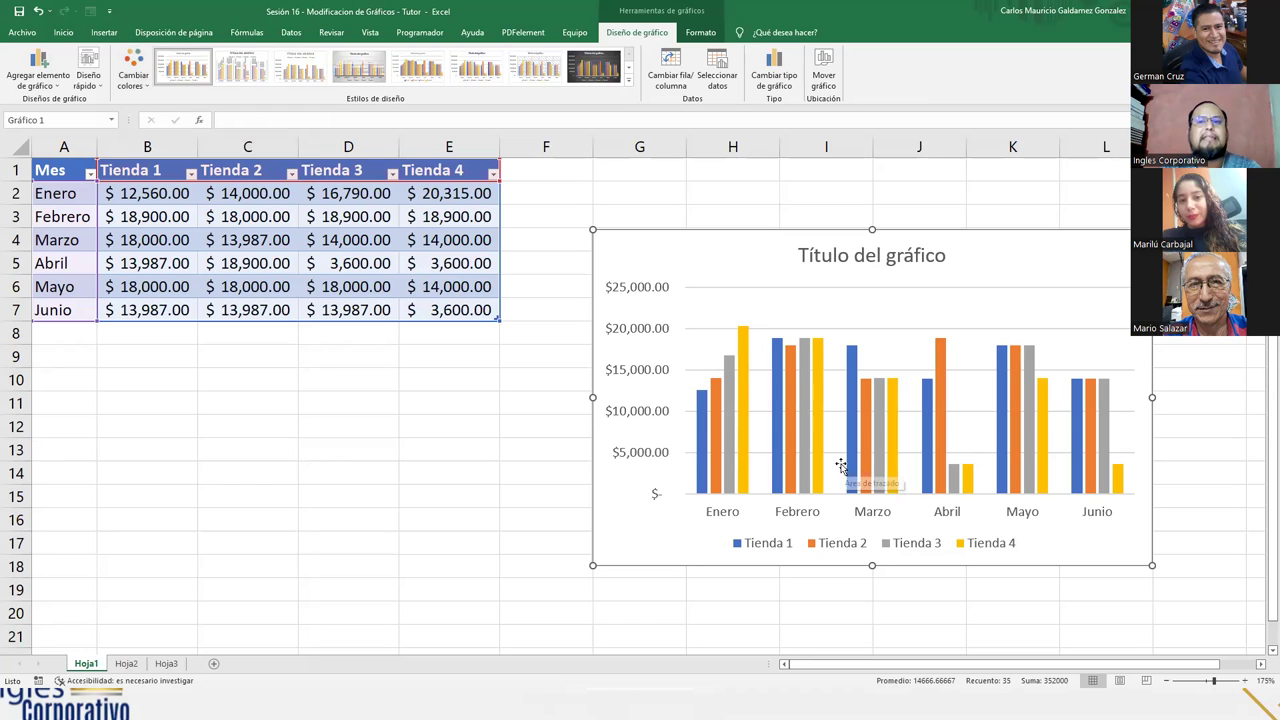
Step: Recolour the chart with the second multicolour palette, and try the fourth one with green, blue, gold and dark green
{"action": "left_click", "coordinate": [136, 78]}
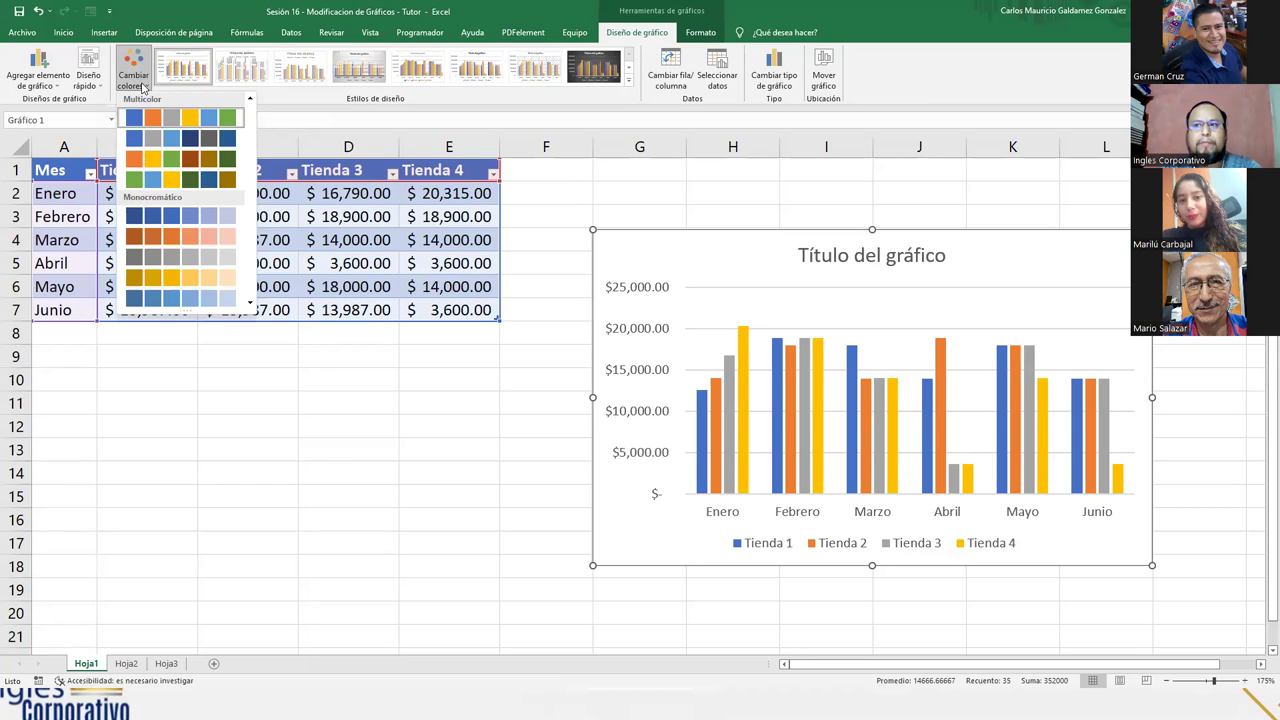
{"action": "left_click", "coordinate": [168, 139]}
{"action": "left_click", "coordinate": [138, 80]}
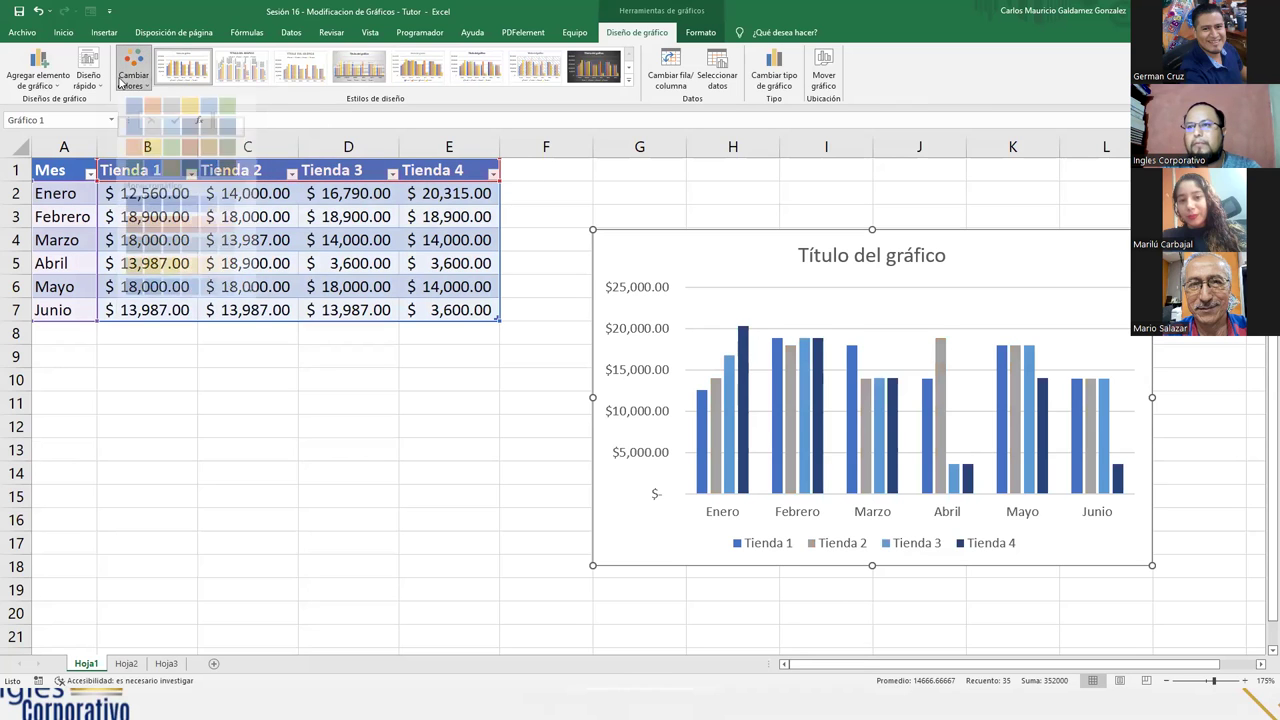
{"action": "left_click", "coordinate": [145, 170]}
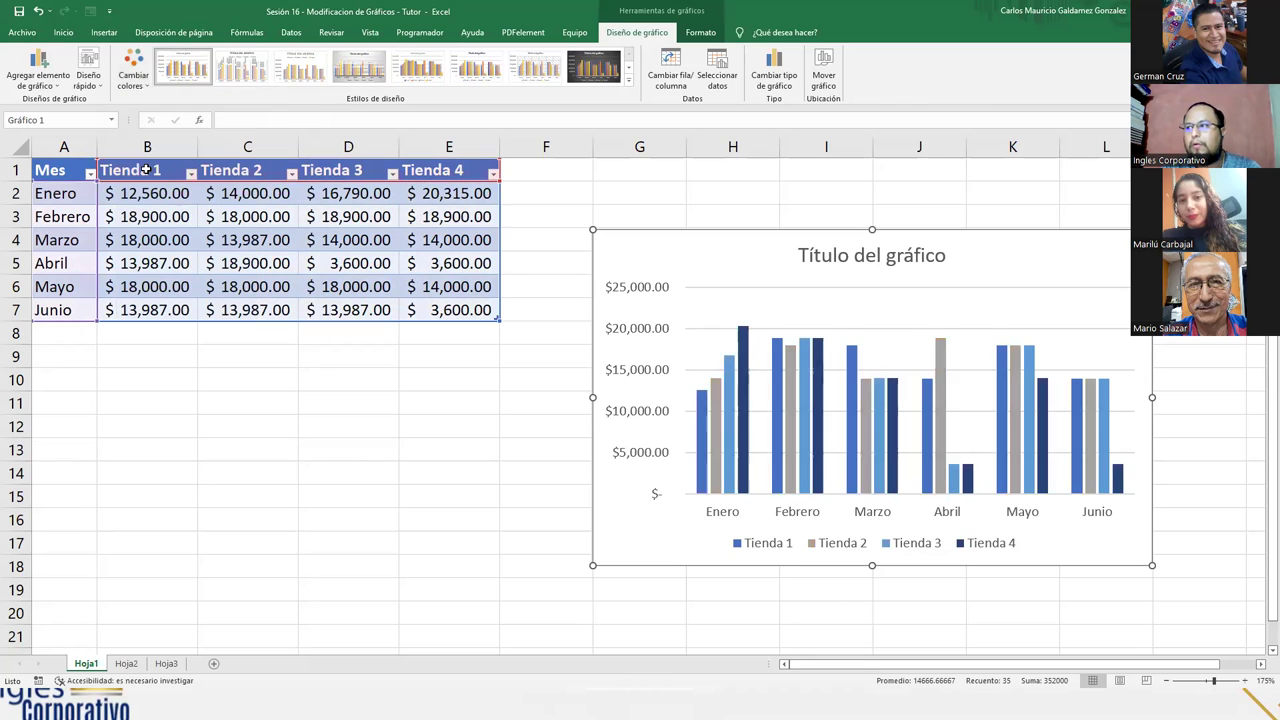
{"action": "left_click", "coordinate": [134, 76]}
{"action": "left_click", "coordinate": [159, 183]}
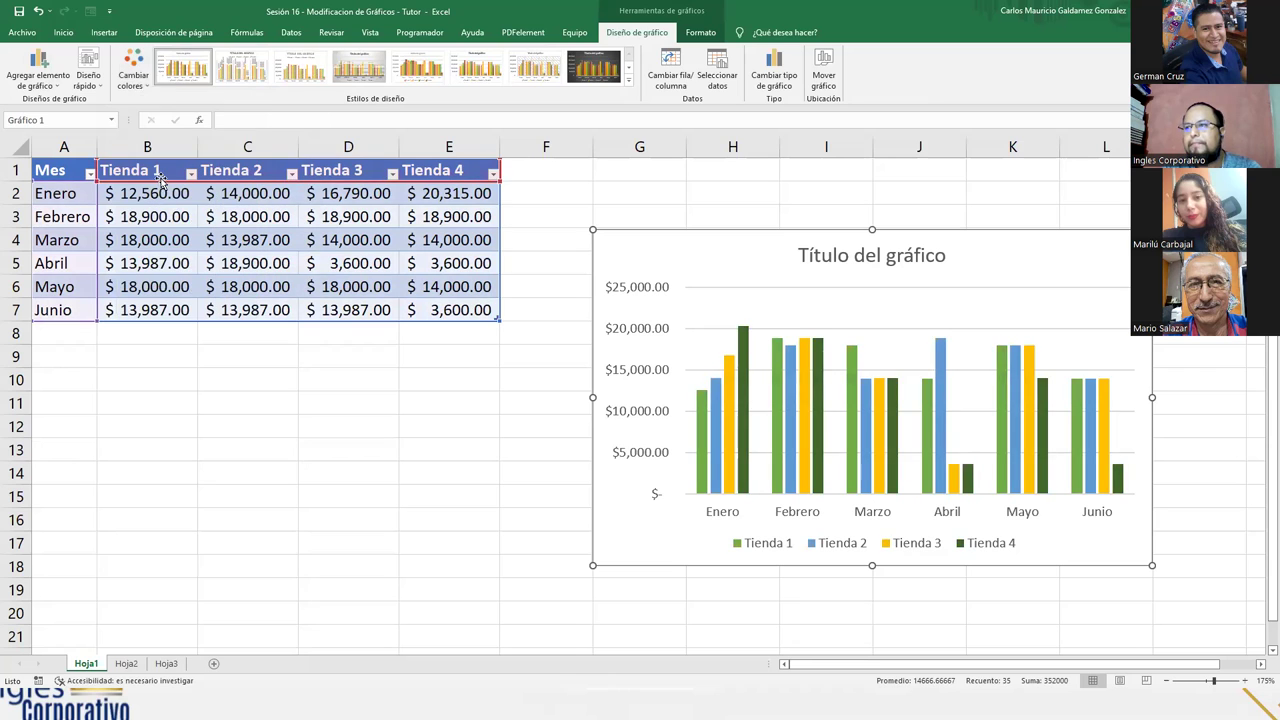
Step: Try a monochromatic blue palette and a light-to-dark grey monochromatic palette on the chart
{"action": "left_click", "coordinate": [128, 80]}
{"action": "left_click", "coordinate": [150, 222]}
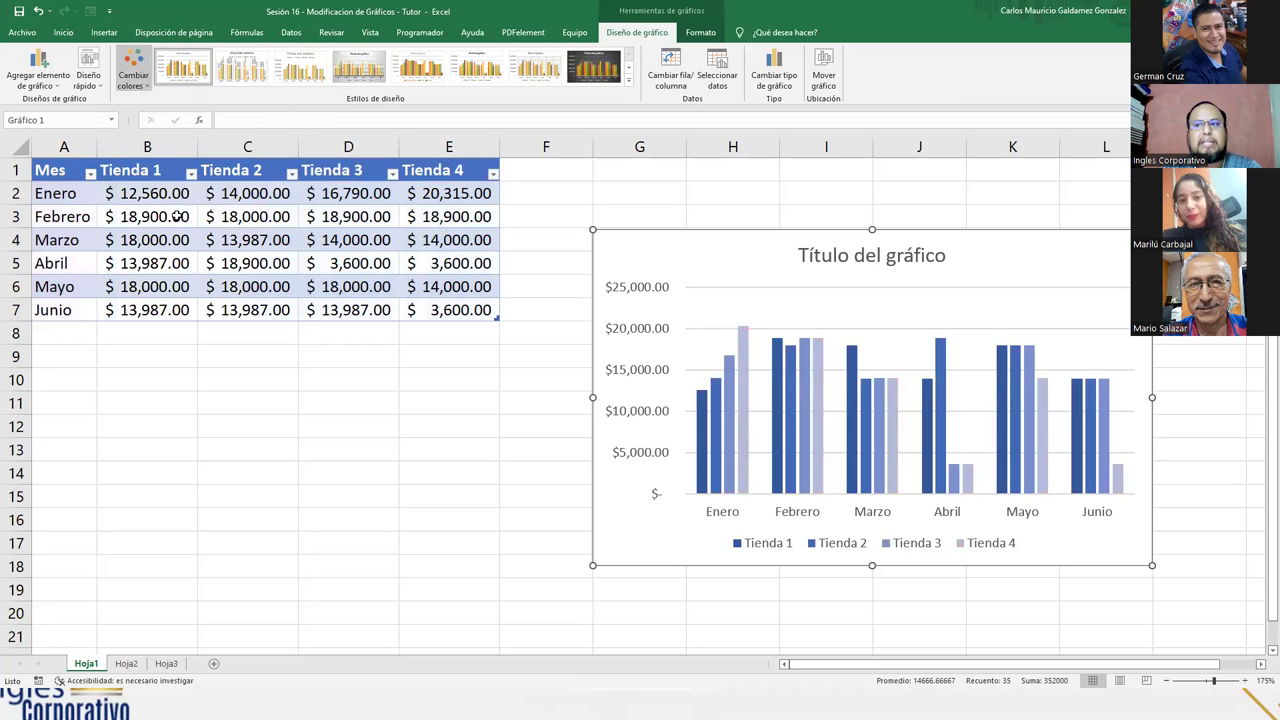
{"action": "left_click", "coordinate": [128, 76]}
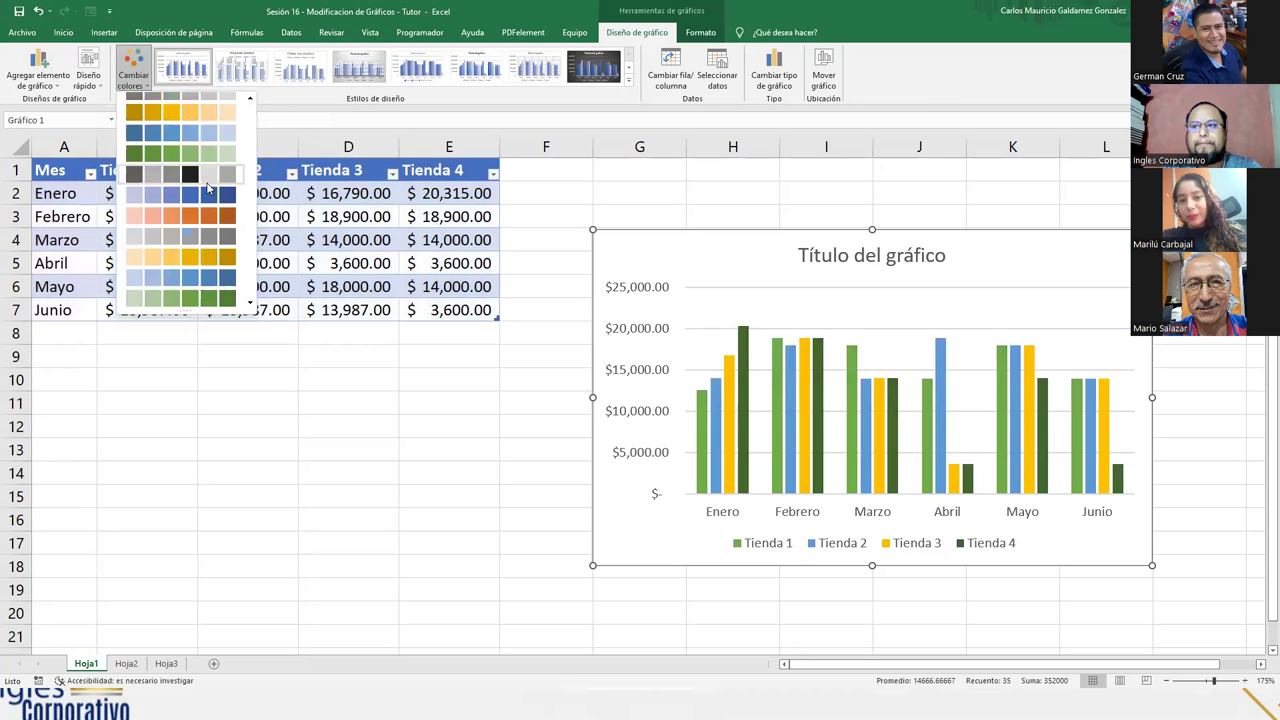
{"action": "left_click", "coordinate": [166, 237]}
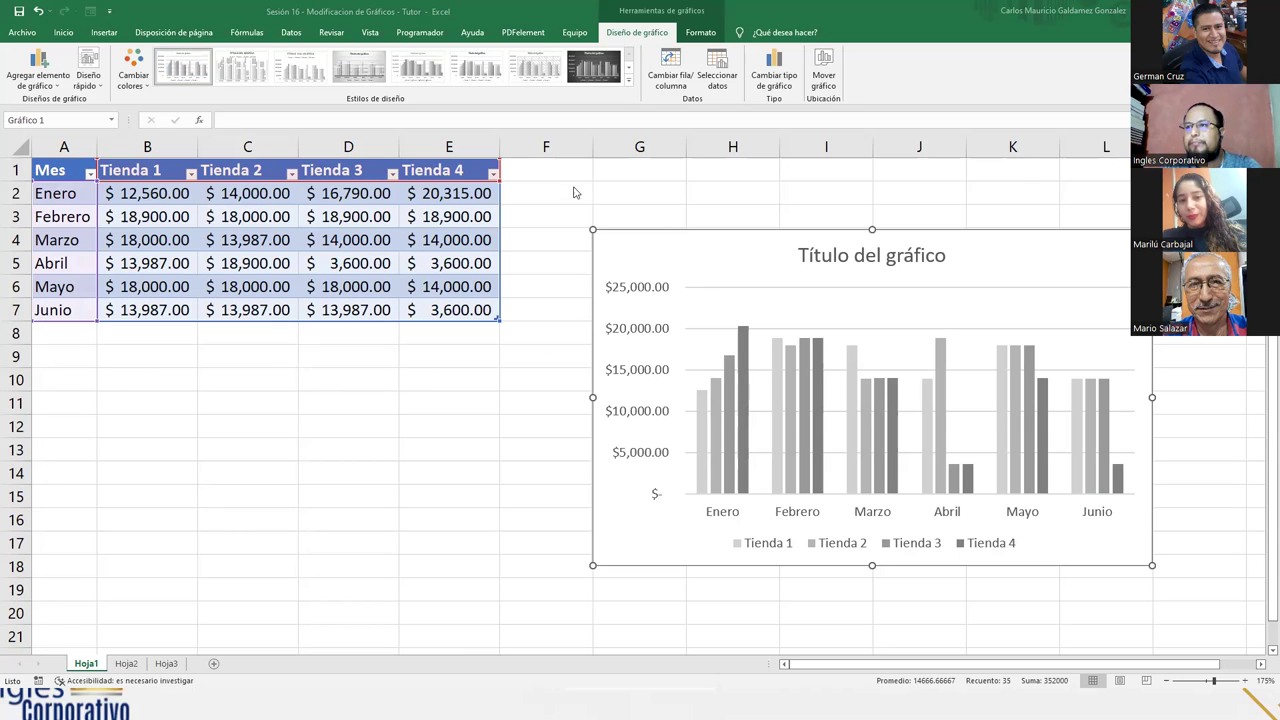
Step: Recolour the chart with the third multicolour palette (orange, gold, green, brown) and apply the dark chart style Estilo 12
{"action": "left_click", "coordinate": [136, 80]}
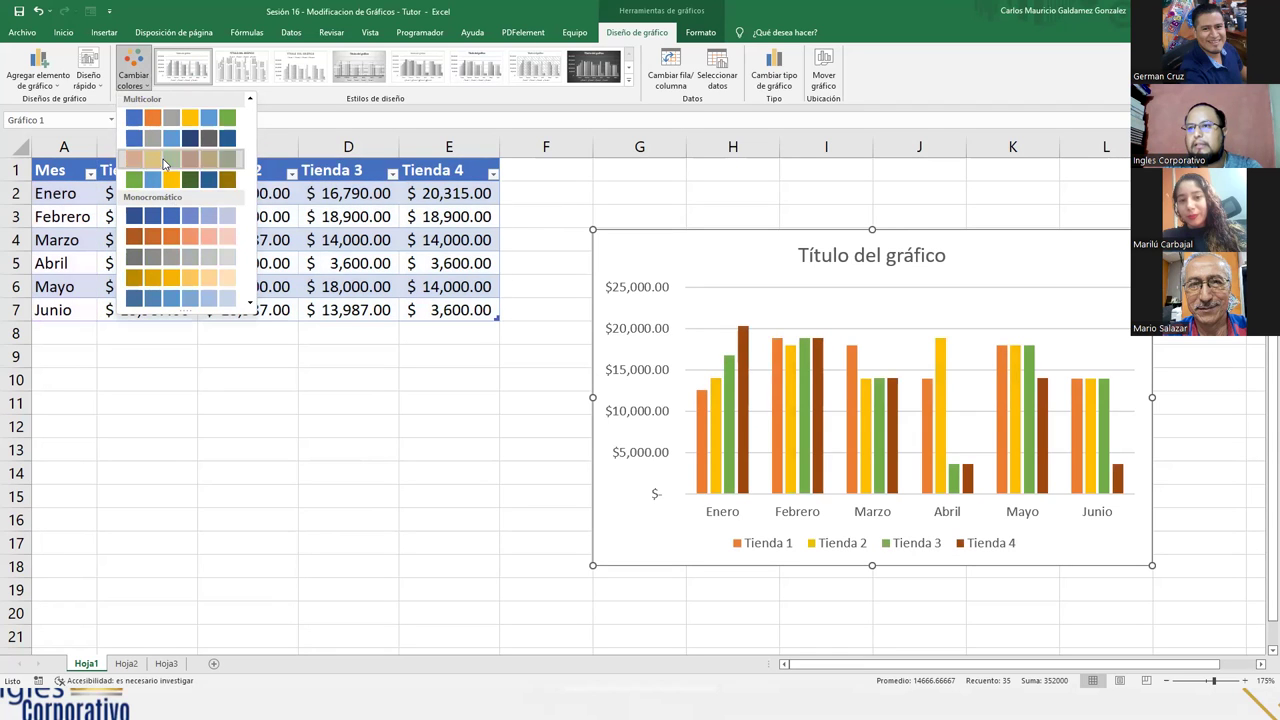
{"action": "left_click", "coordinate": [165, 163]}
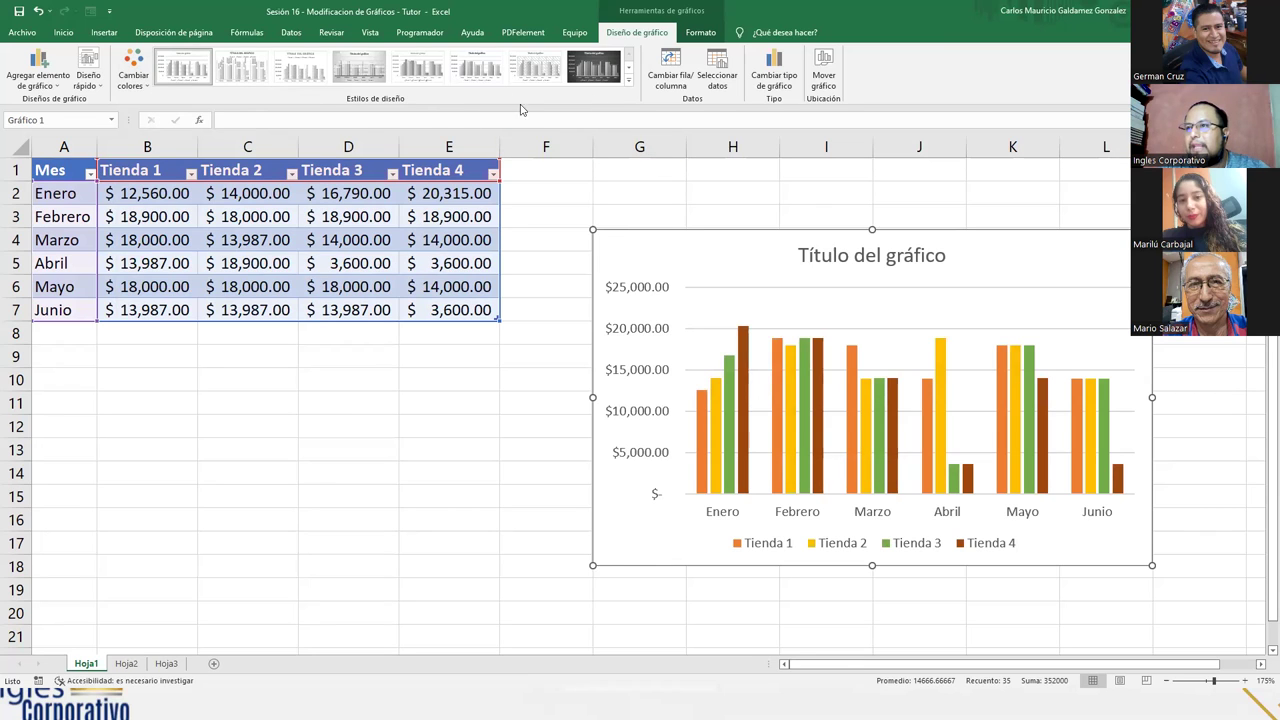
{"action": "left_click", "coordinate": [629, 80]}
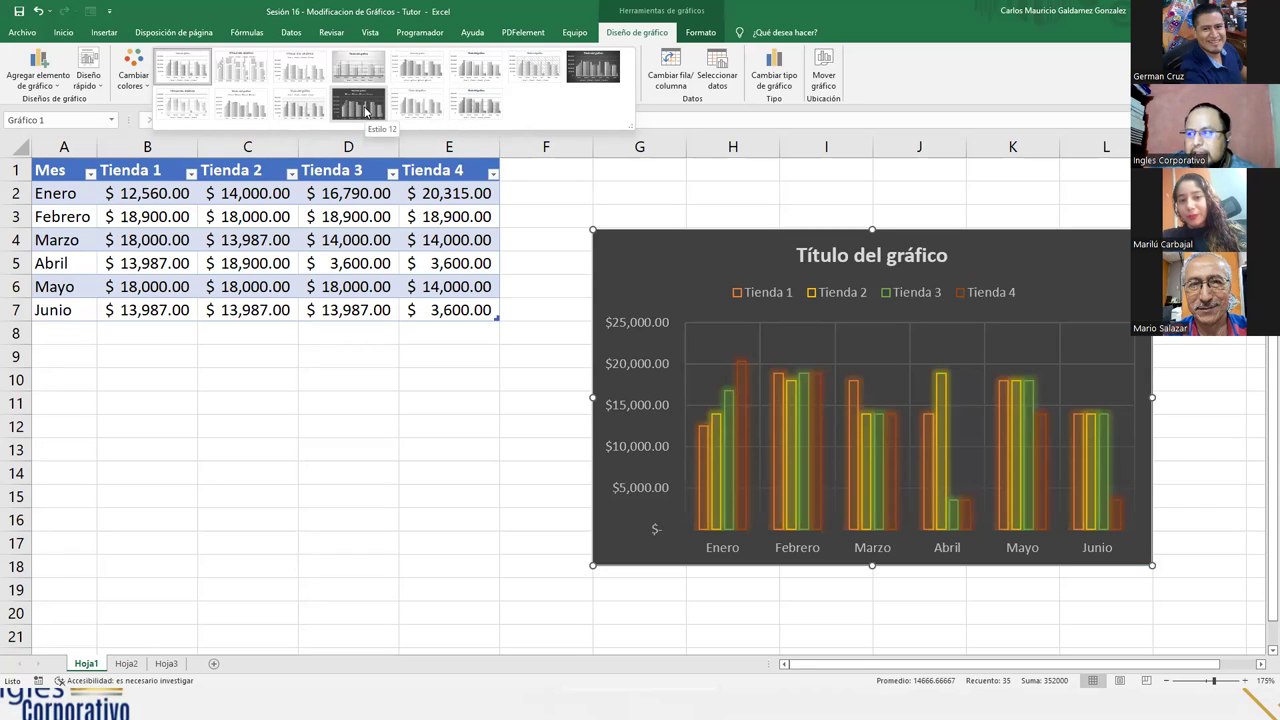
{"action": "left_click", "coordinate": [365, 112]}
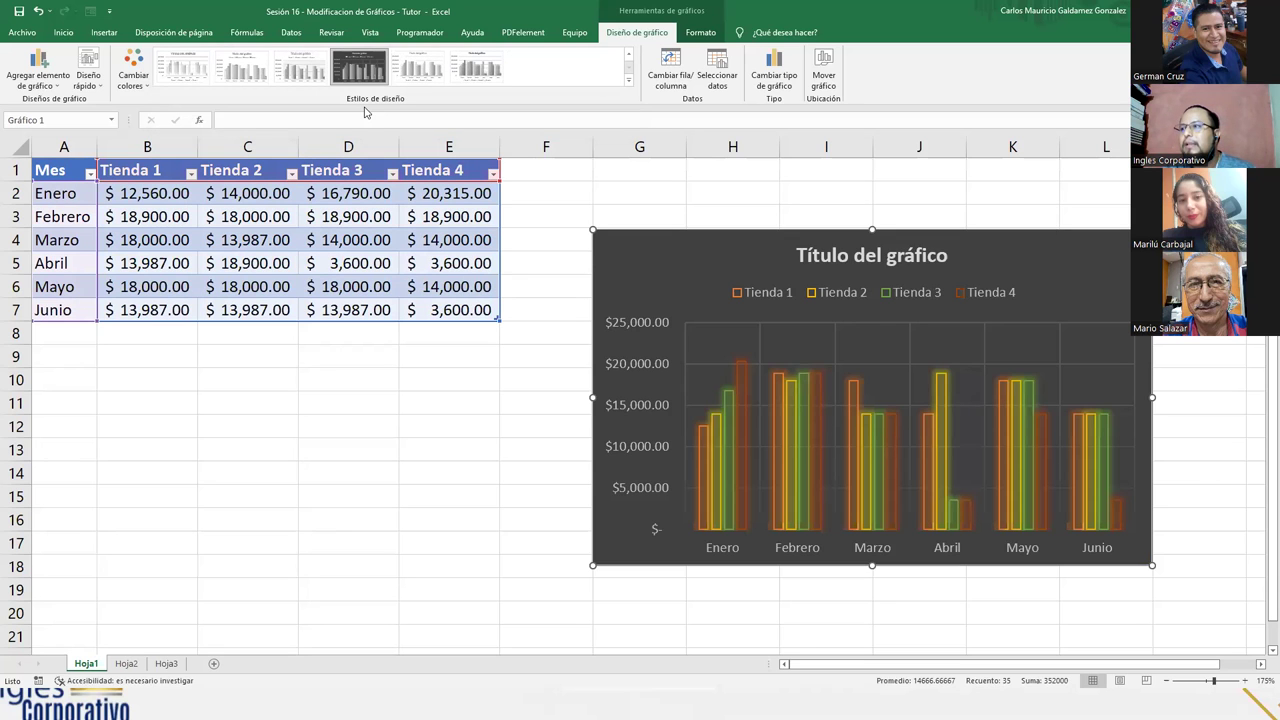
Step: Move the chart closer to the sales table so its upper-left corner sits at about cell F2, and keep it selected
{"action": "left_click_drag", "start_coordinate": [664, 270], "coordinate": [595, 218]}
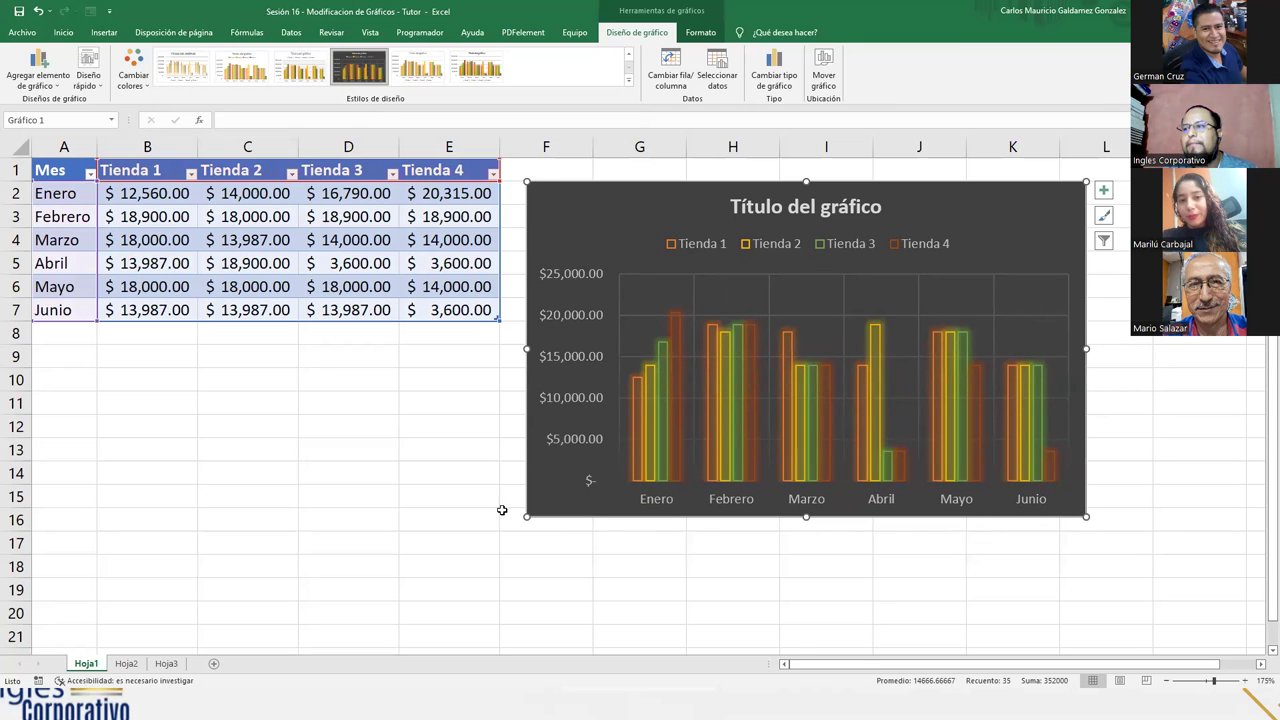
{"action": "left_click", "coordinate": [434, 496]}
{"action": "left_click", "coordinate": [577, 245]}
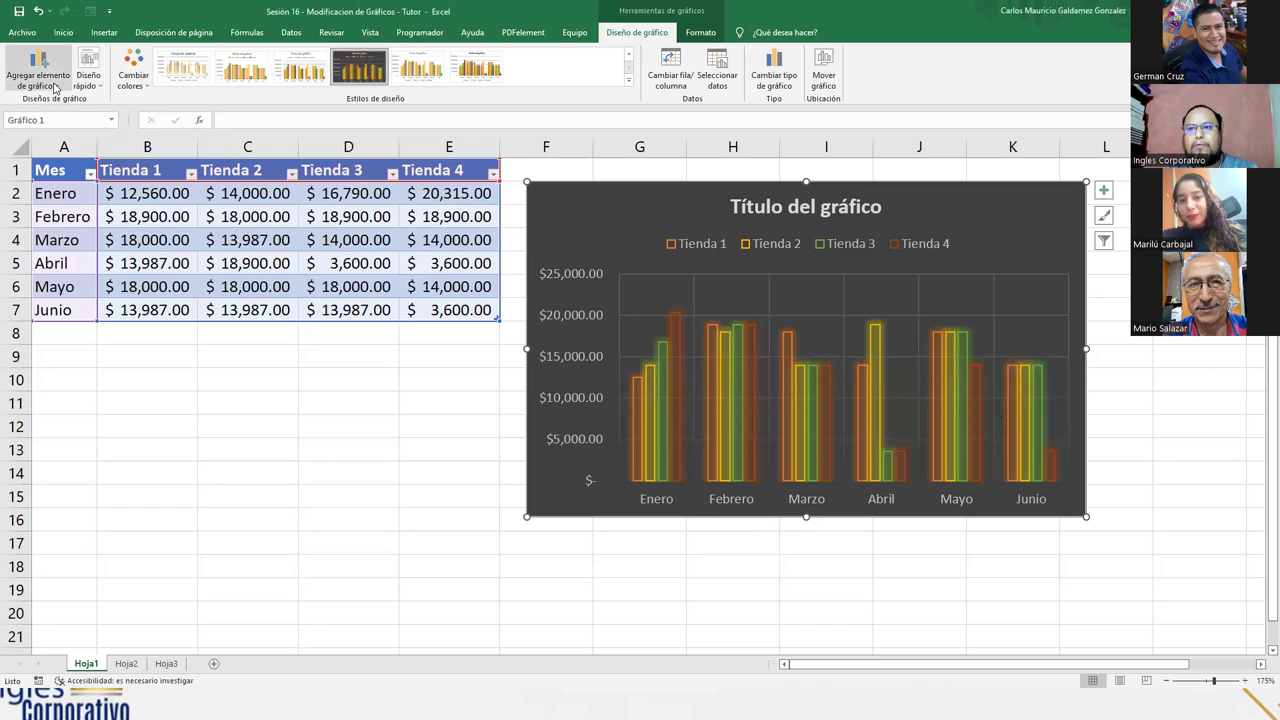
Step: Preview the chart element options for axis titles, chart title, data table and error bars, including the vertical axis title and standard deviation
{"action": "left_click", "coordinate": [54, 88]}
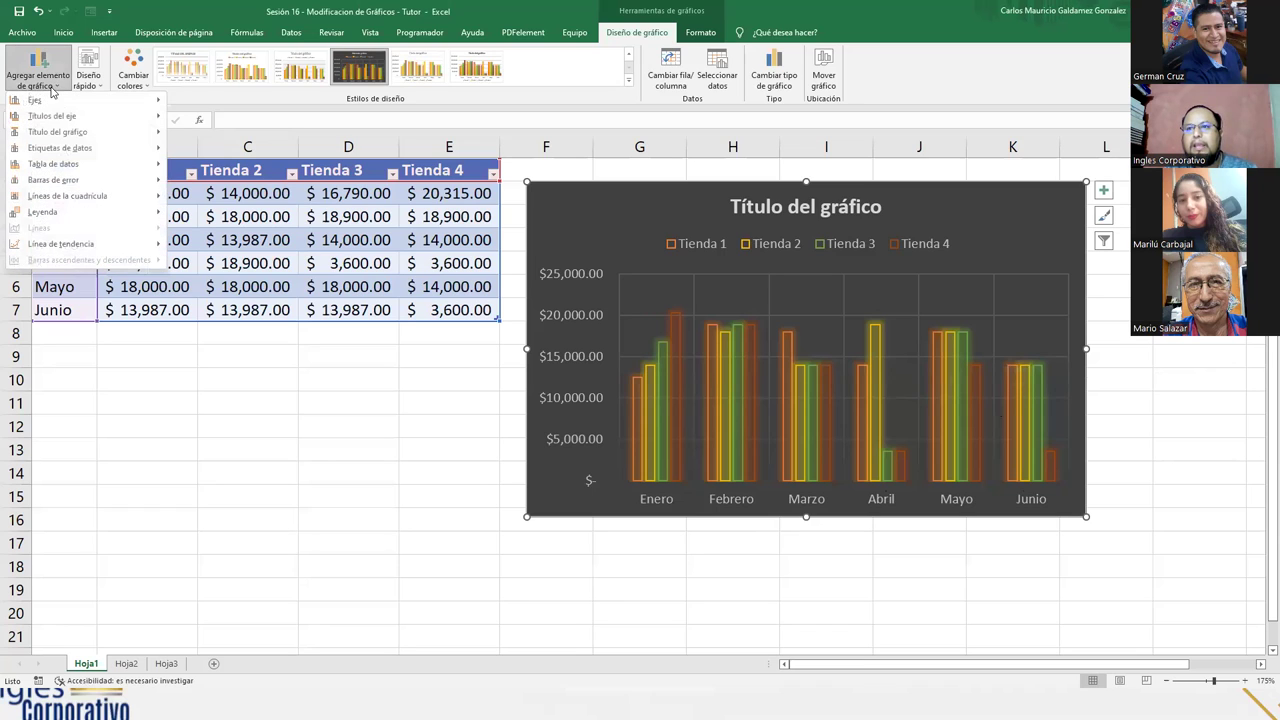
{"action": "mouse_move", "coordinate": [81, 104]}
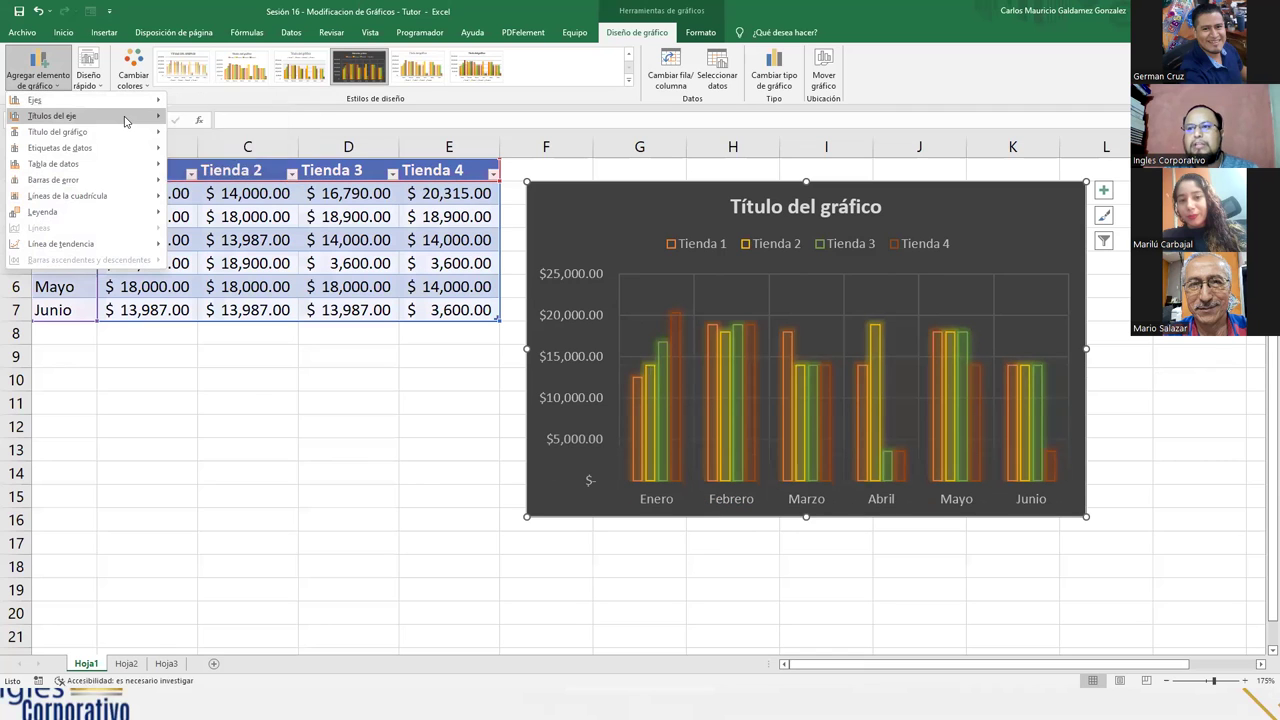
{"action": "mouse_move", "coordinate": [125, 121]}
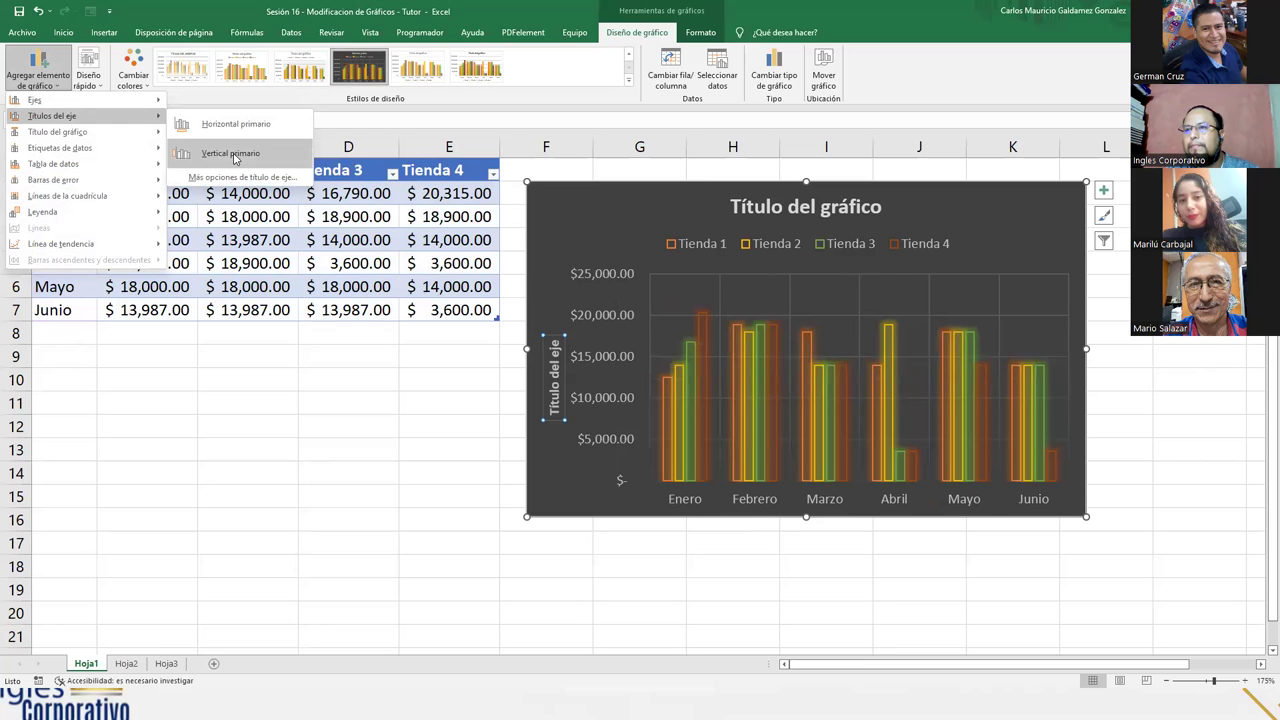
{"action": "mouse_move", "coordinate": [88, 135]}
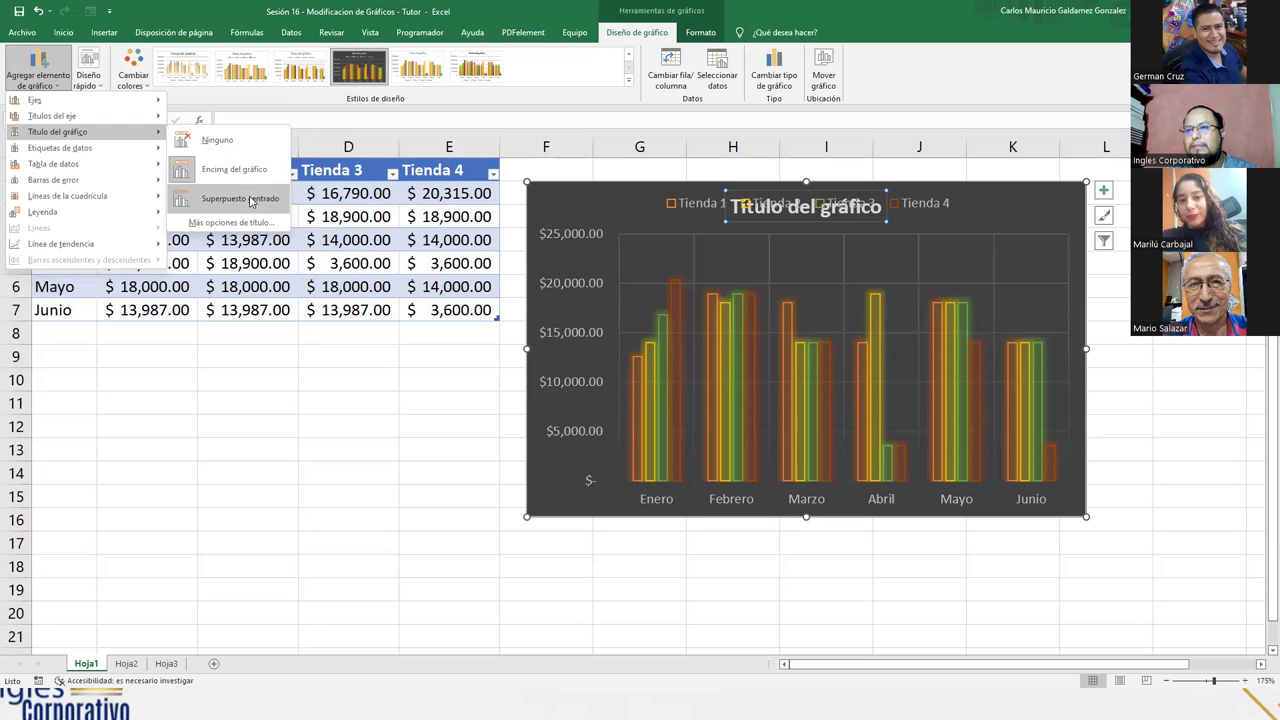
{"action": "mouse_move", "coordinate": [92, 155]}
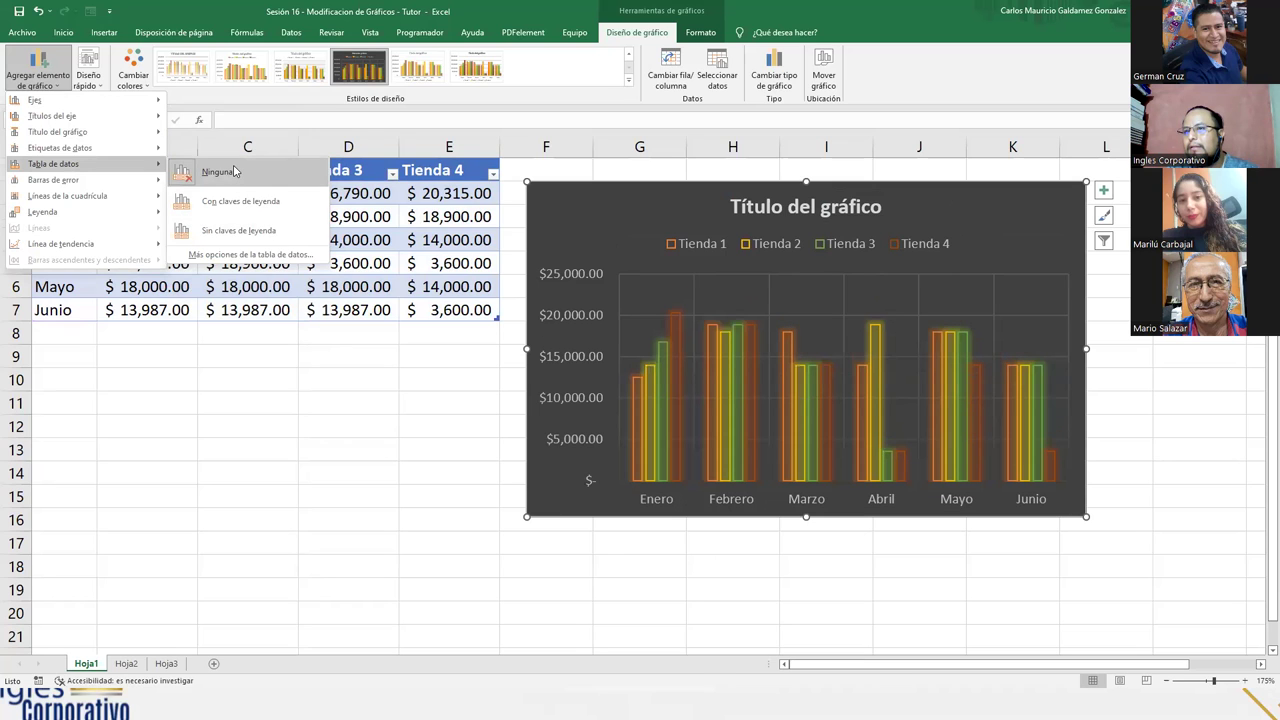
{"action": "mouse_move", "coordinate": [60, 180]}
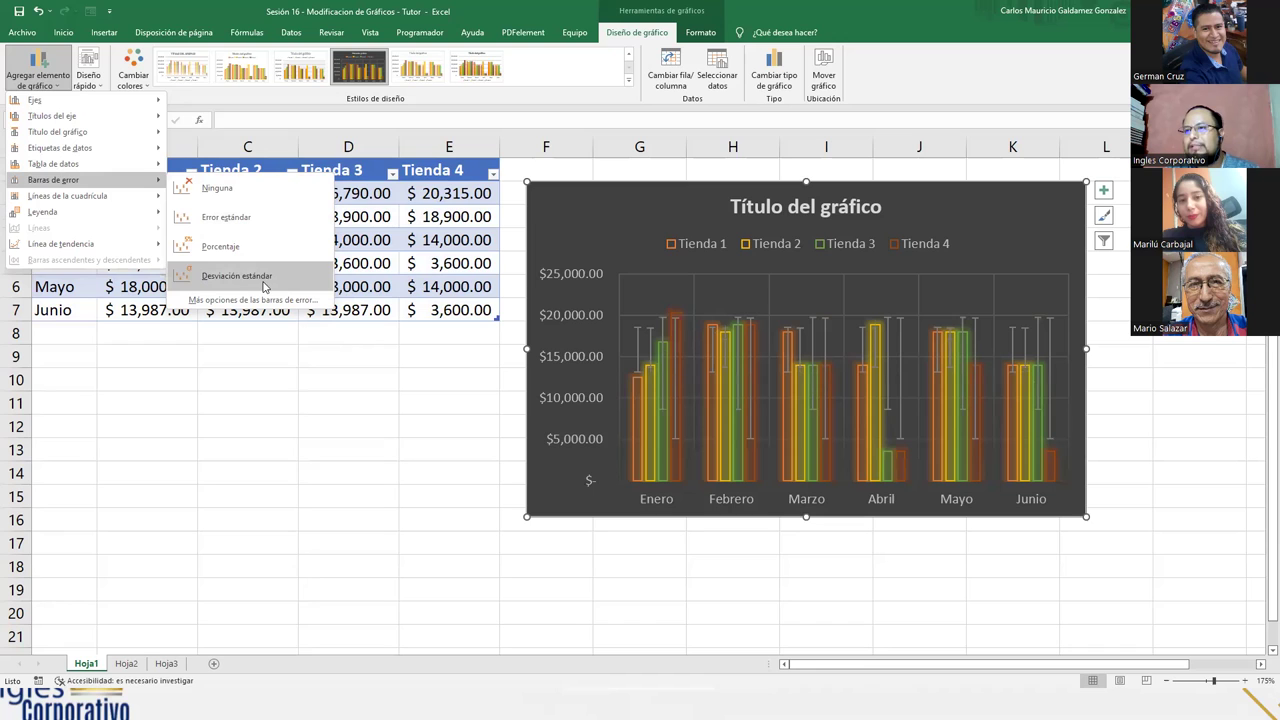
Step: Add the primary minor horizontal and vertical gridlines to the chart, and place the legend at its right side (Derecha)
{"action": "mouse_move", "coordinate": [116, 200]}
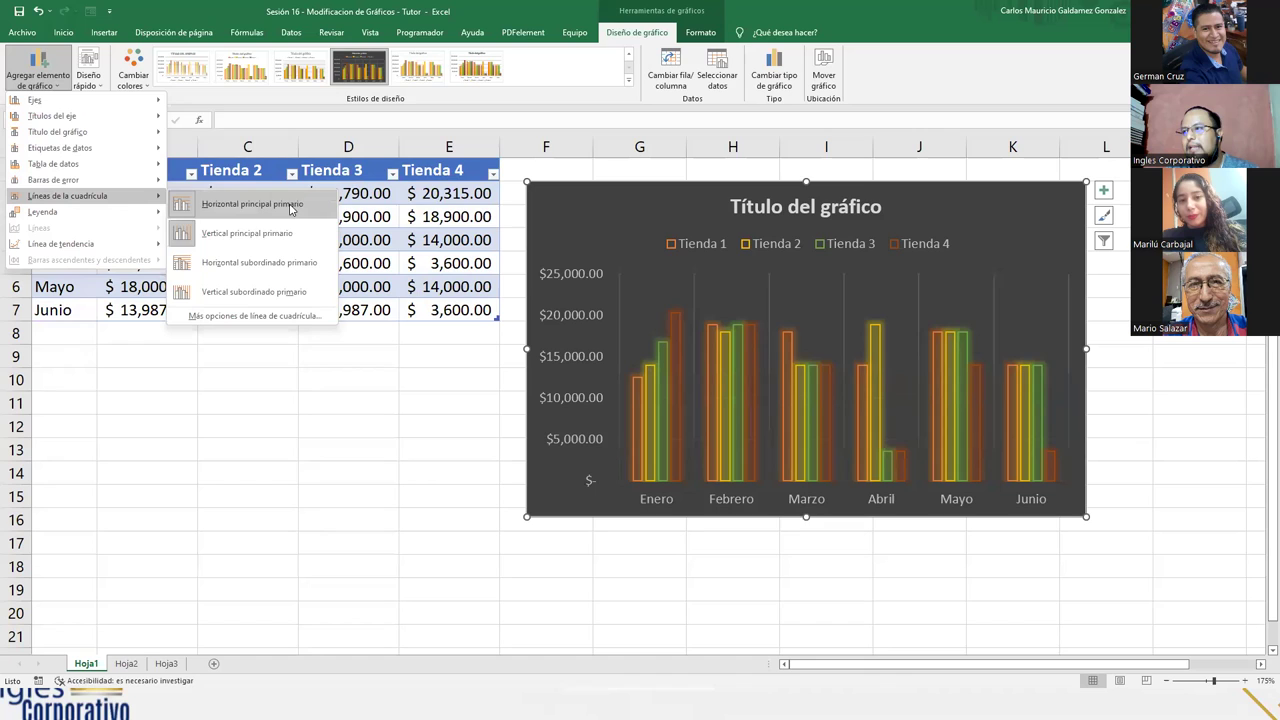
{"action": "left_click", "coordinate": [240, 264]}
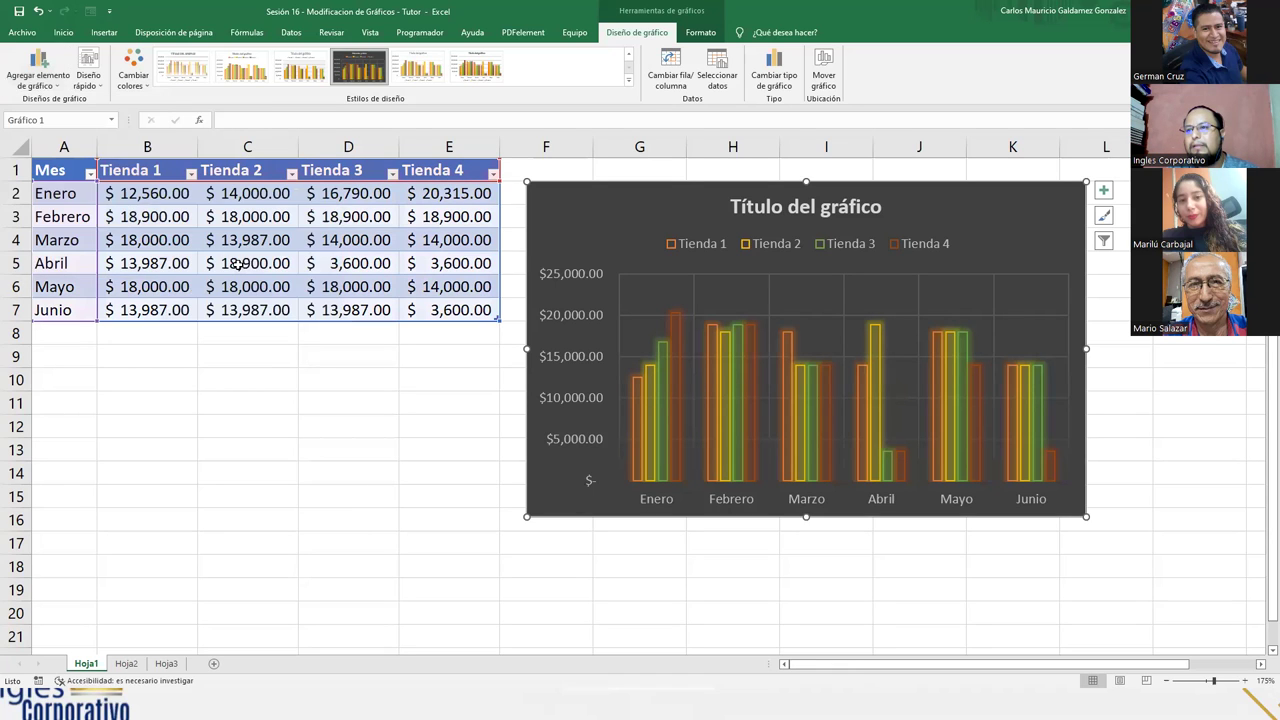
{"action": "left_click", "coordinate": [40, 72]}
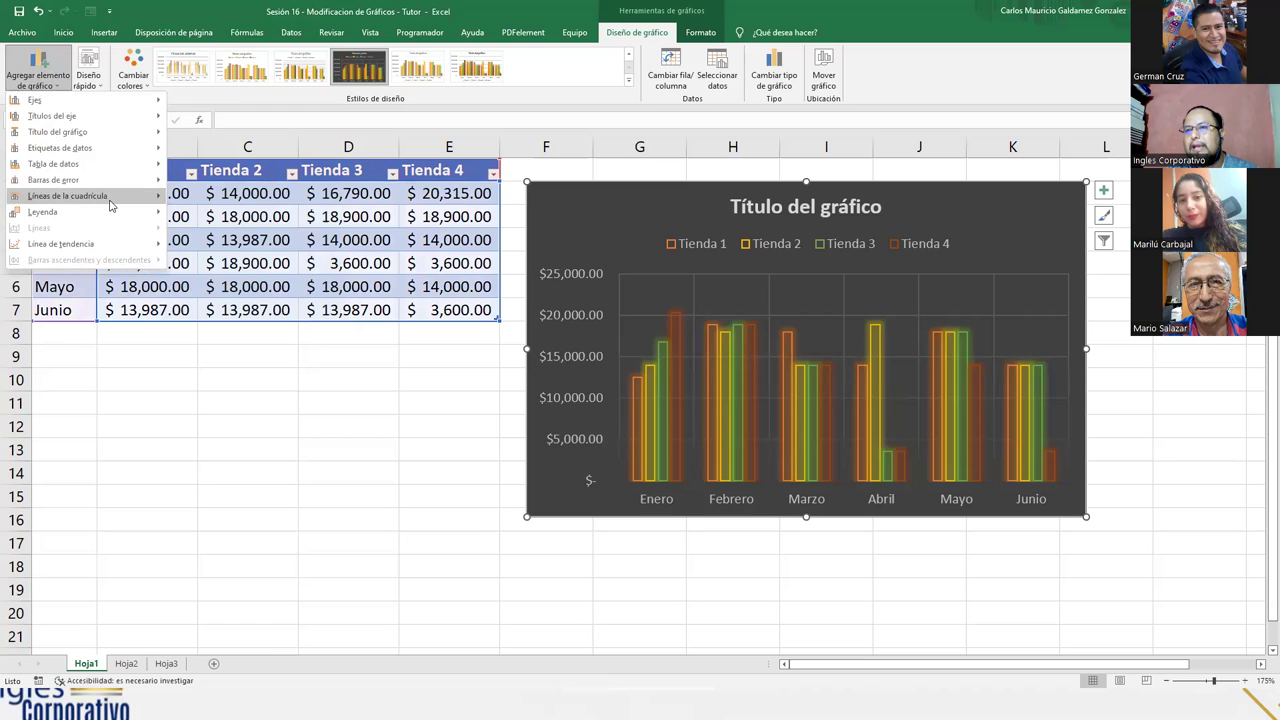
{"action": "left_click", "coordinate": [228, 289]}
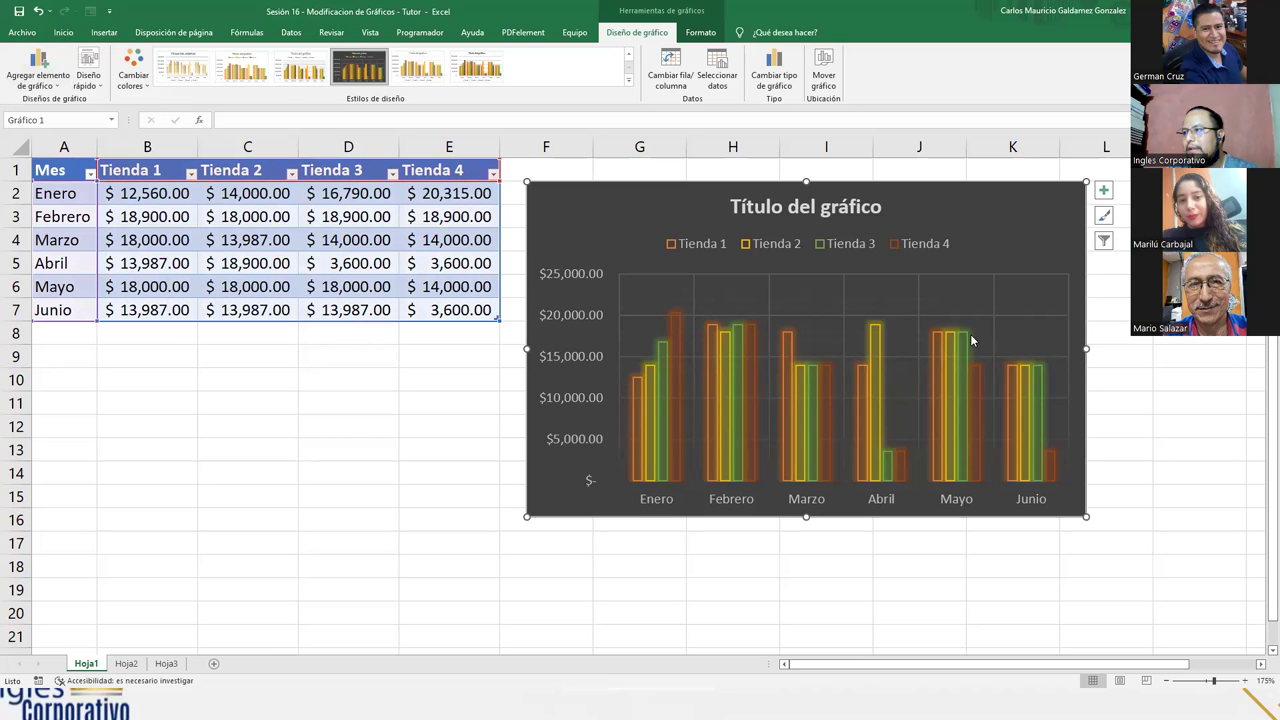
{"action": "left_click", "coordinate": [40, 85]}
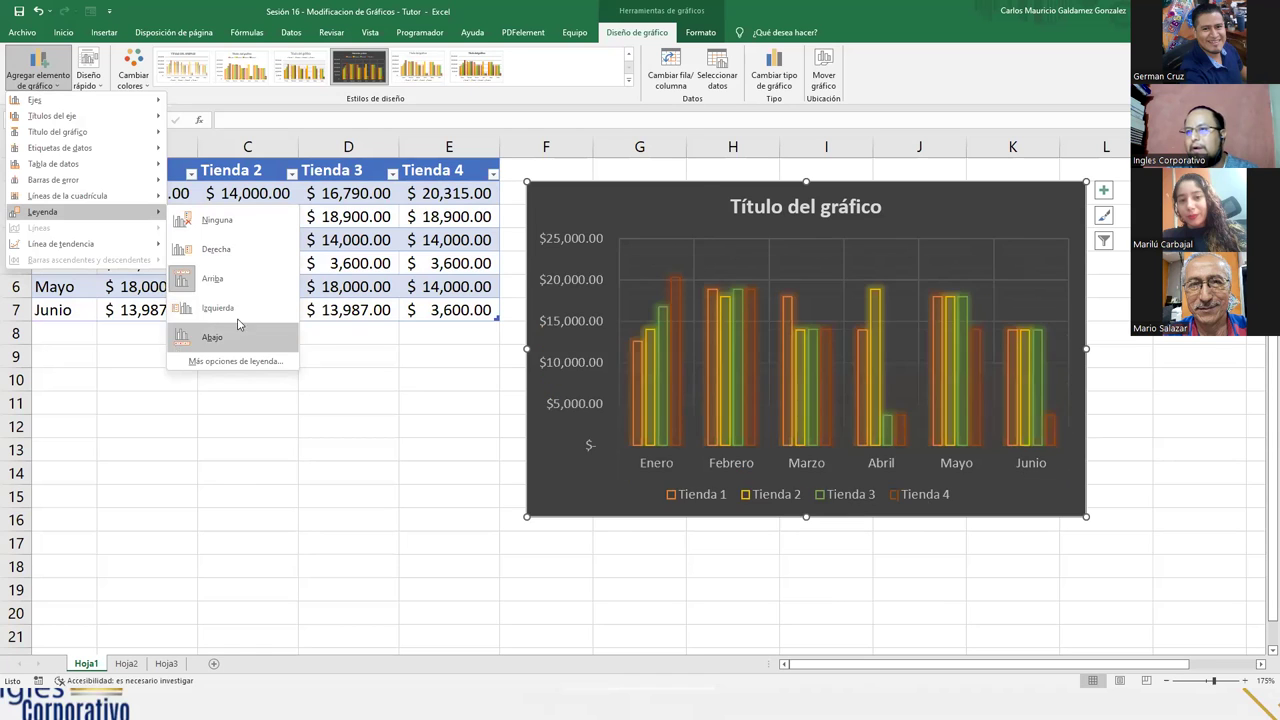
{"action": "left_click", "coordinate": [244, 252]}
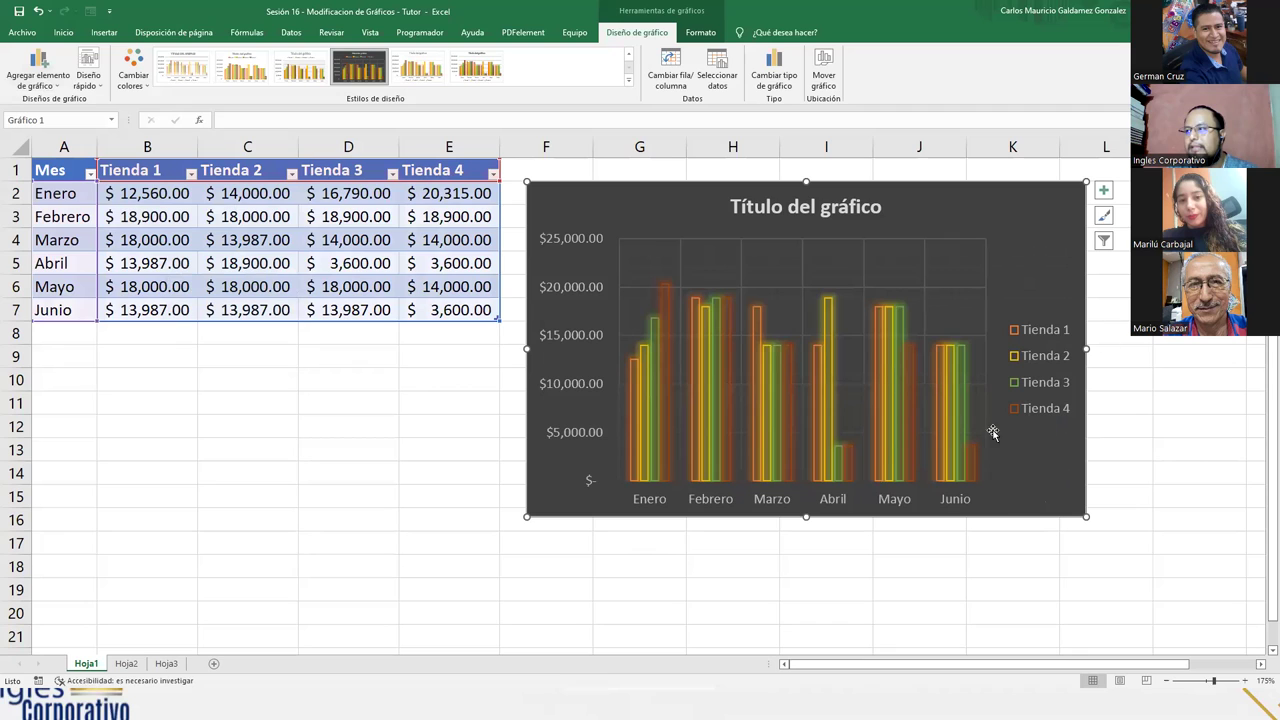
Step: Try an Extrapolar lineal trendline based on the Tienda 1 series, and undo it
{"action": "left_click", "coordinate": [38, 68]}
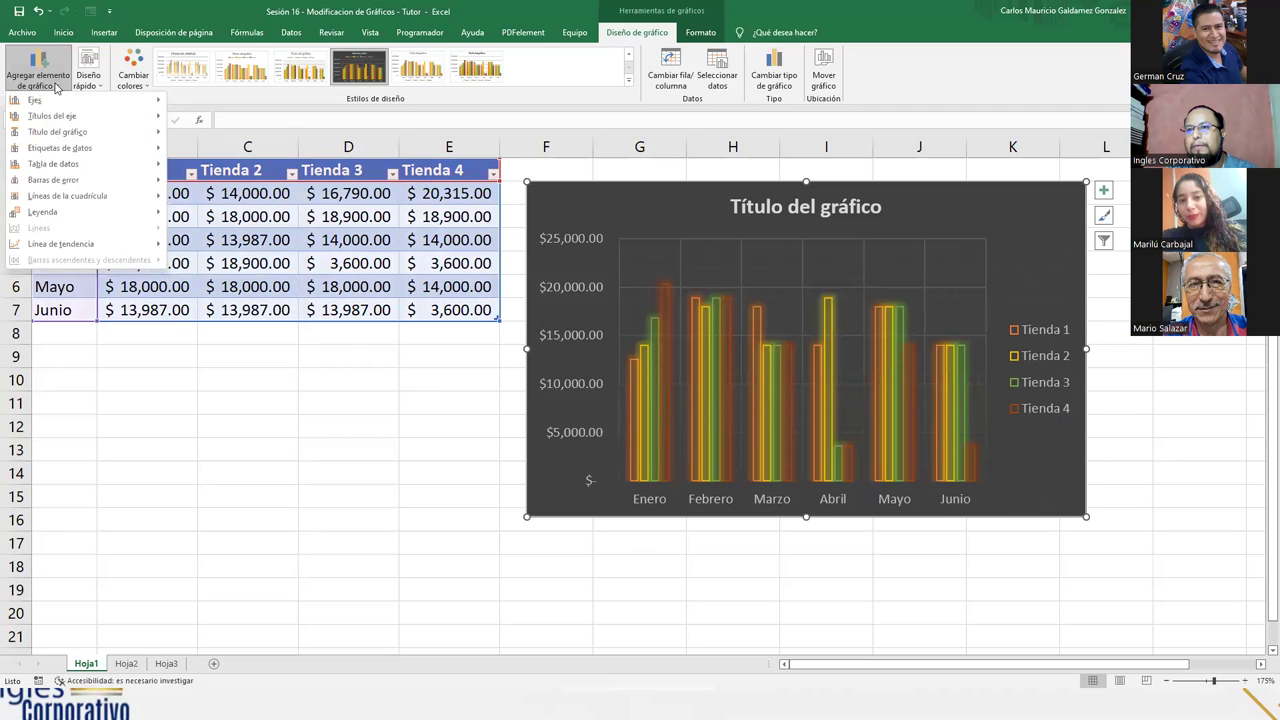
{"action": "mouse_move", "coordinate": [103, 254]}
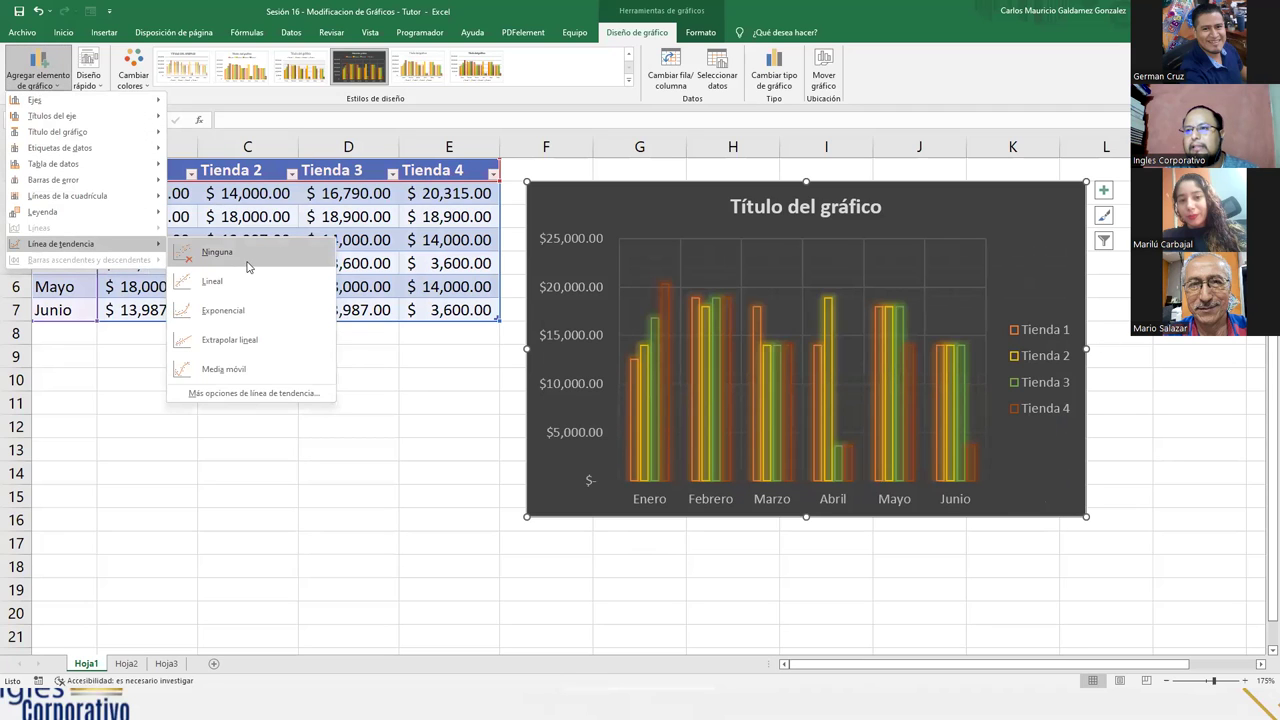
{"action": "left_click", "coordinate": [242, 347]}
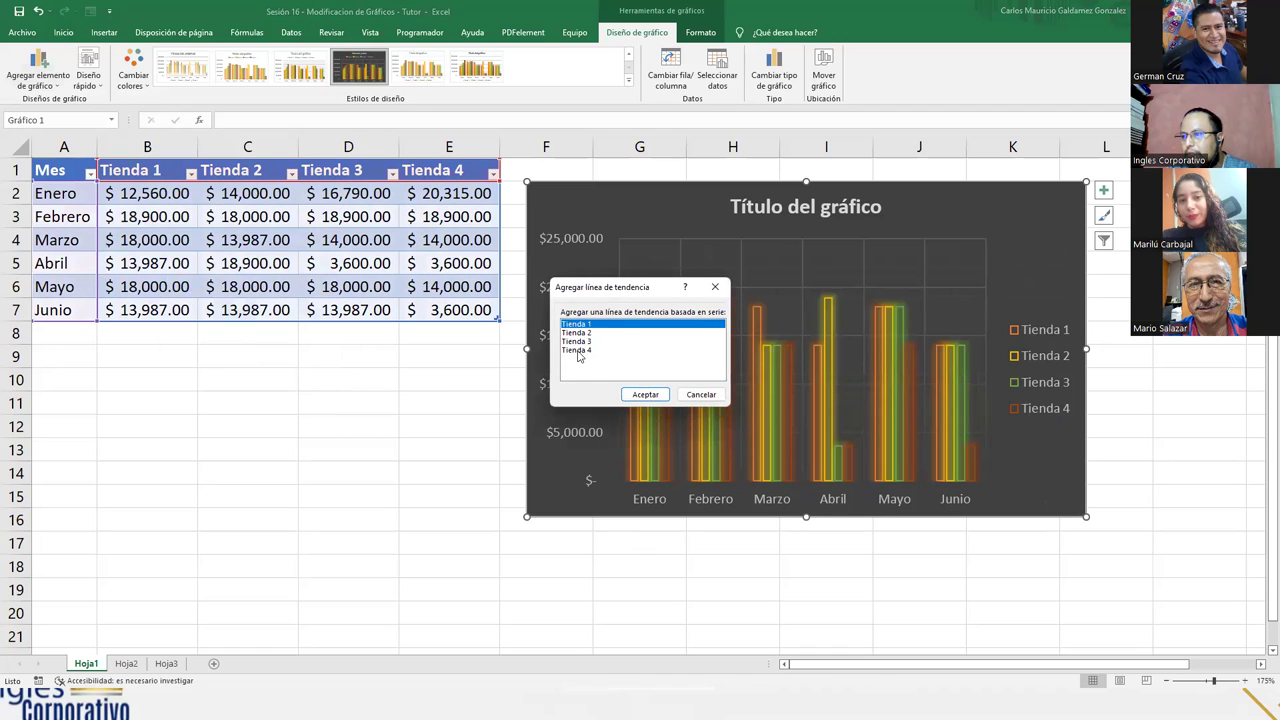
{"action": "left_click", "coordinate": [645, 396]}
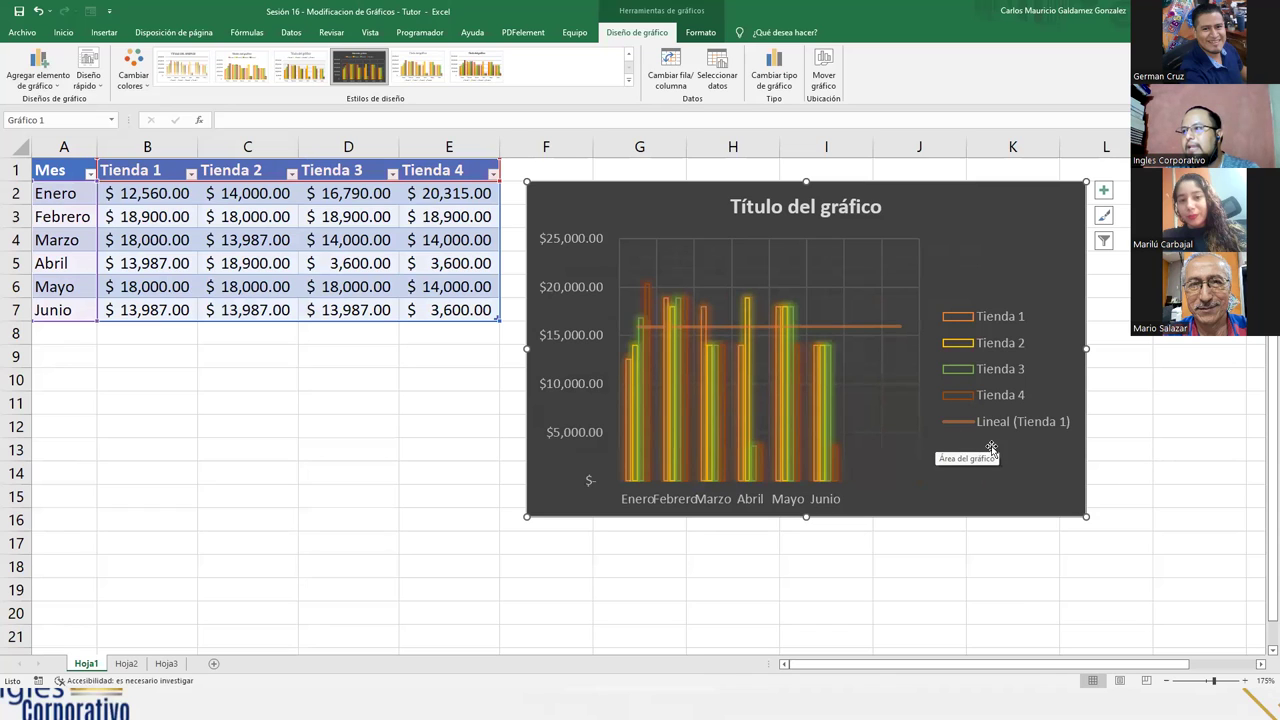
{"action": "key", "text": "ctrl+z"}
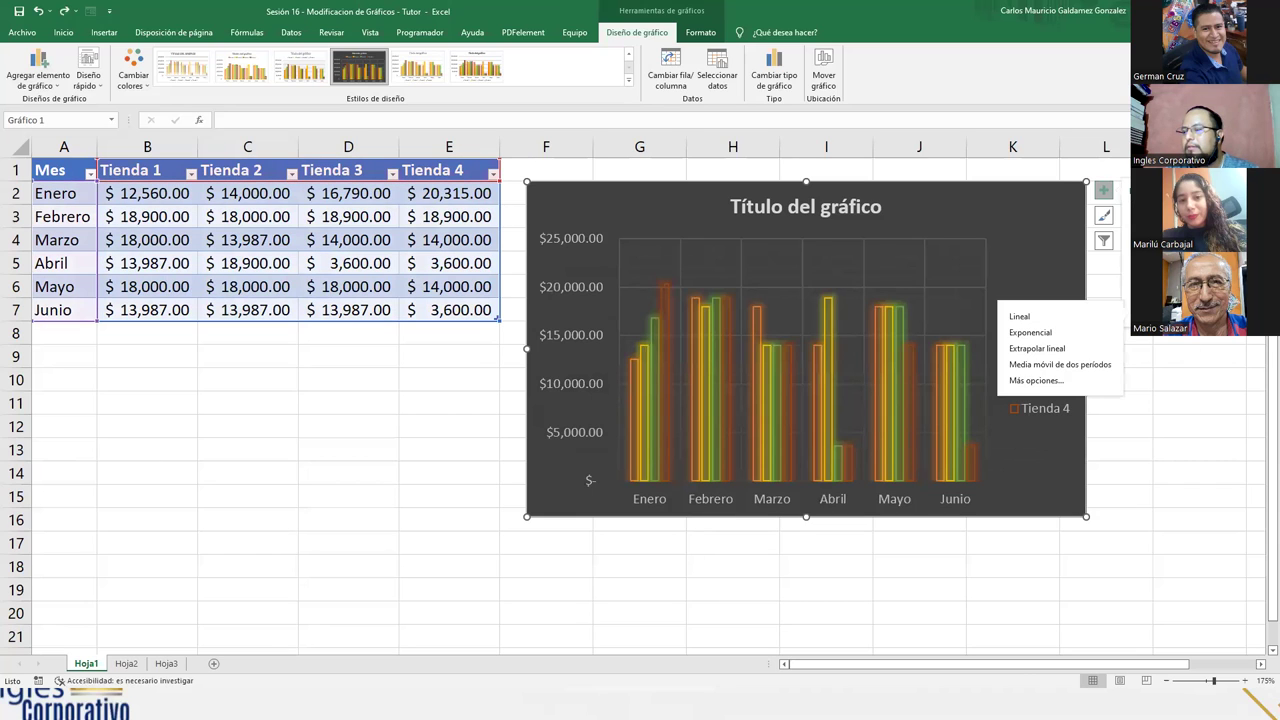
Step: Try an exponential trendline based on the Tienda 2 series, and undo it
{"action": "mouse_move", "coordinate": [1128, 318]}
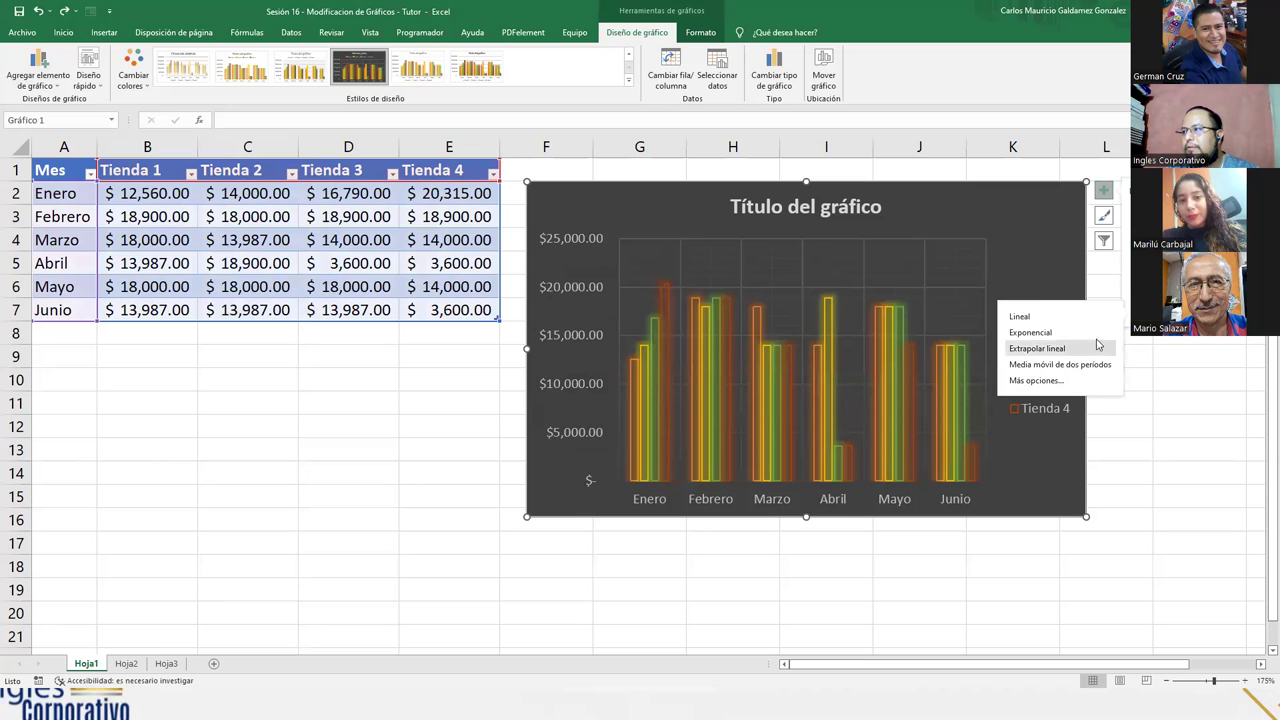
{"action": "left_click", "coordinate": [1033, 336]}
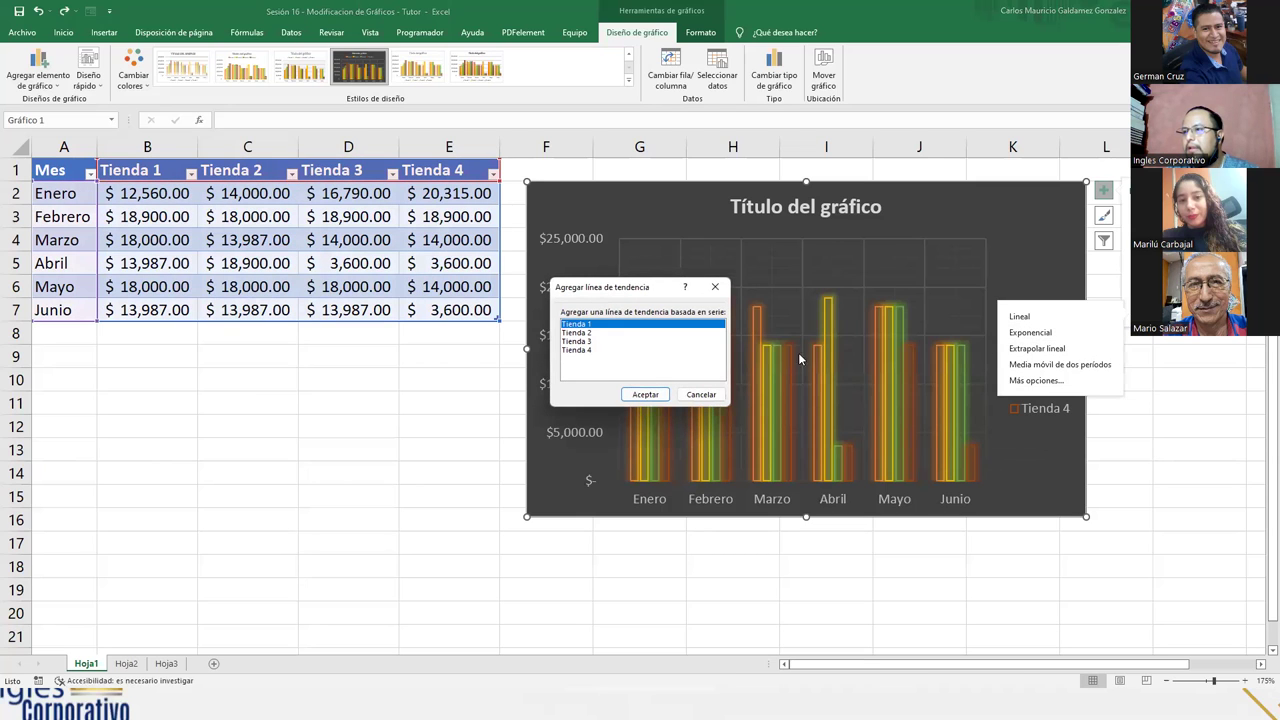
{"action": "left_click", "coordinate": [580, 332]}
{"action": "left_click", "coordinate": [655, 399]}
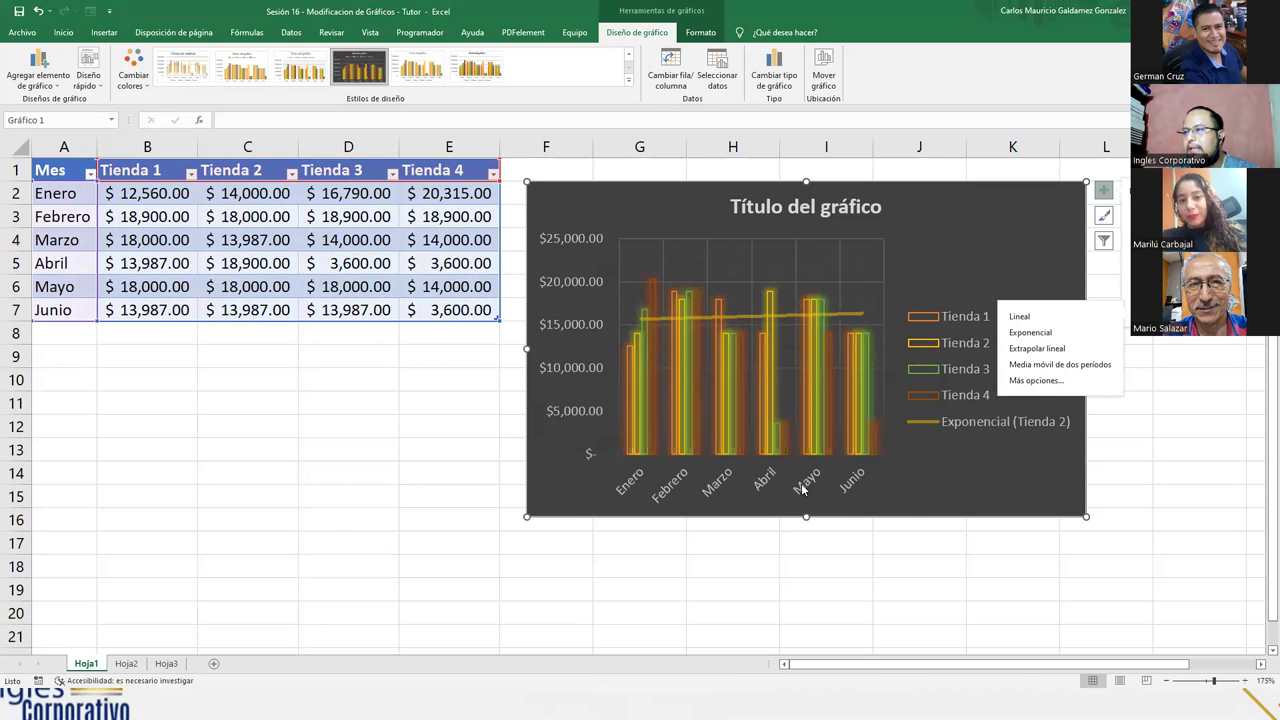
{"action": "key", "text": "ctrl+z"}
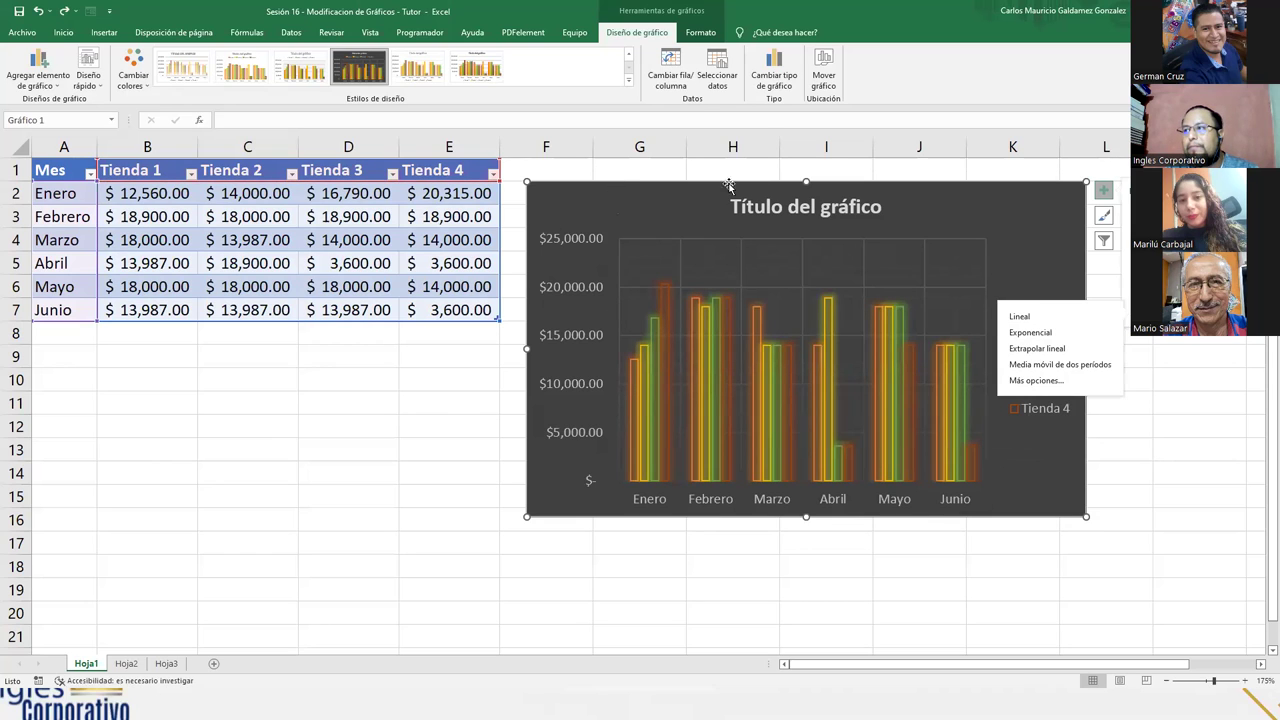
Step: Try changing the column chart to a line chart (Líneas), and undo the change of chart type
{"action": "left_click", "coordinate": [774, 84]}
{"action": "mouse_move", "coordinate": [764, 317]}
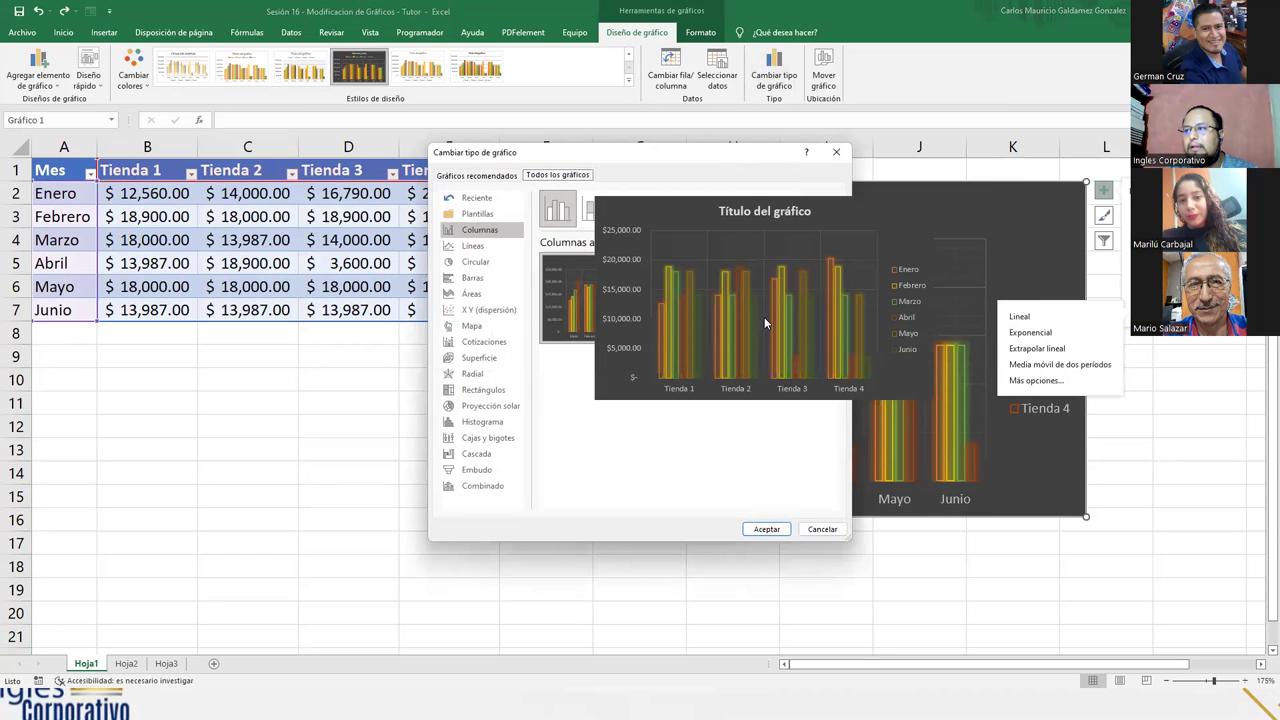
{"action": "left_click", "coordinate": [476, 247]}
{"action": "left_click", "coordinate": [765, 531]}
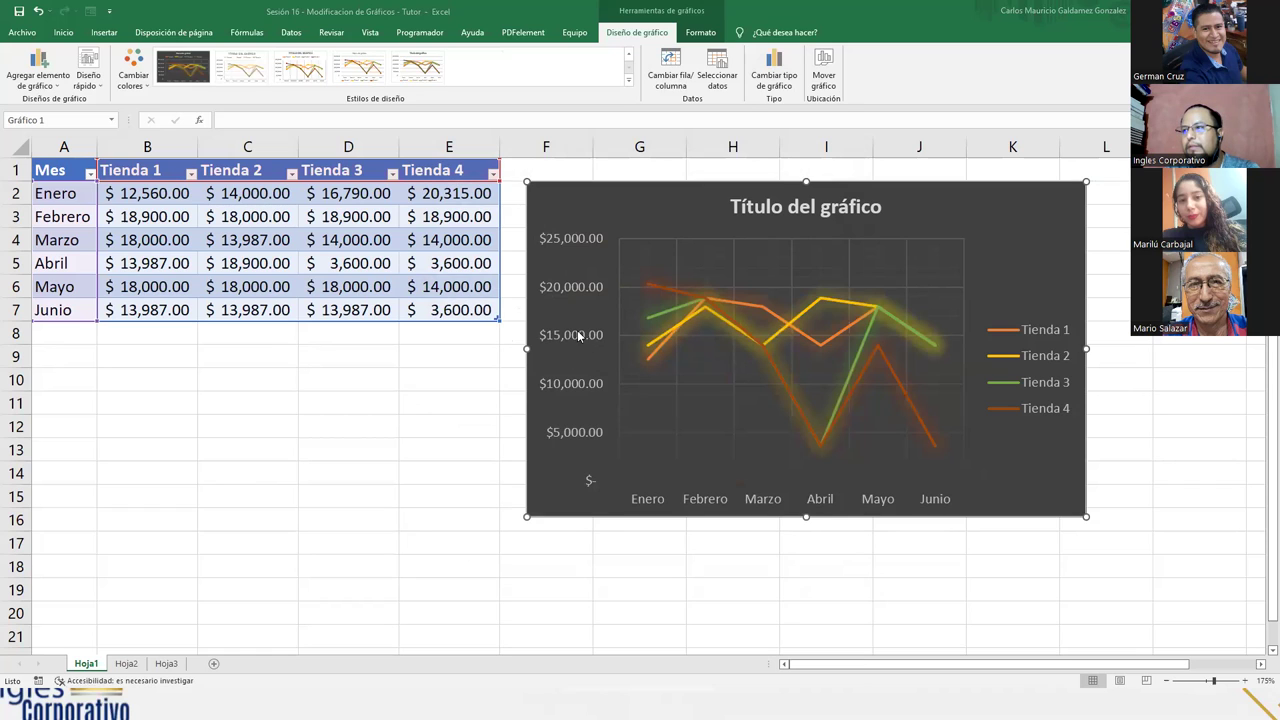
{"action": "key", "text": "ctrl+z"}
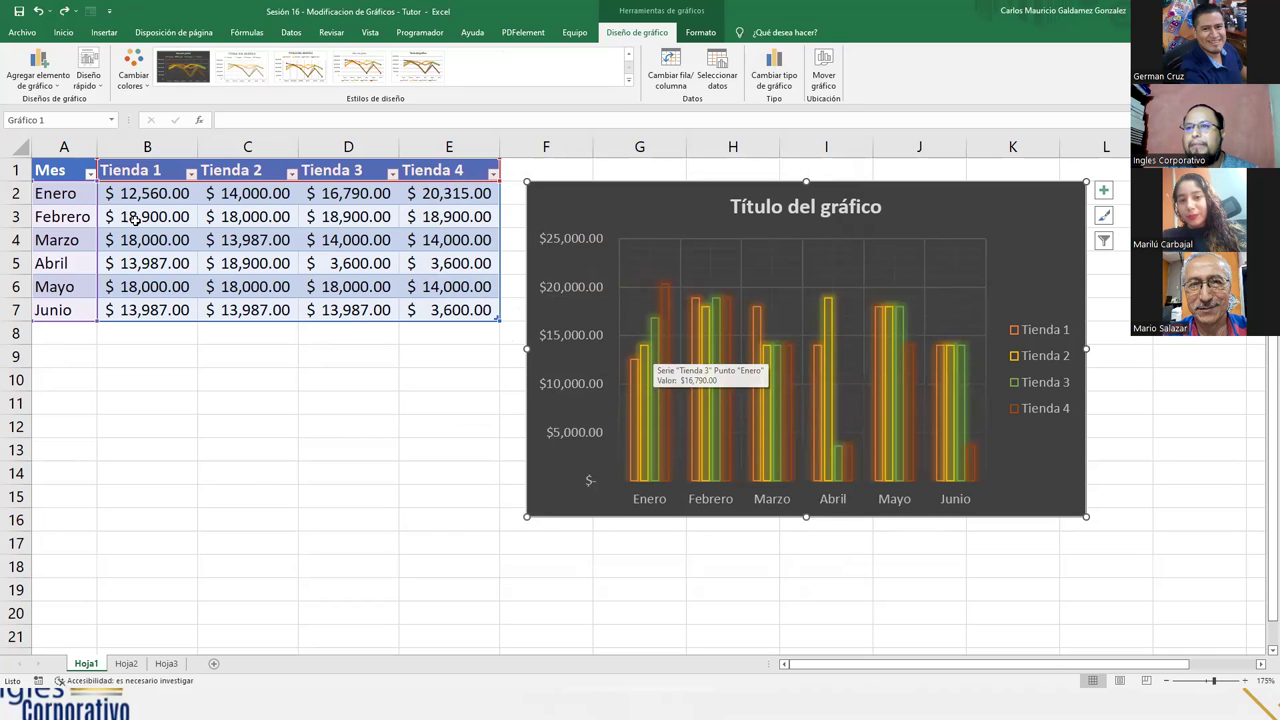
{"action": "left_click", "coordinate": [53, 83]}
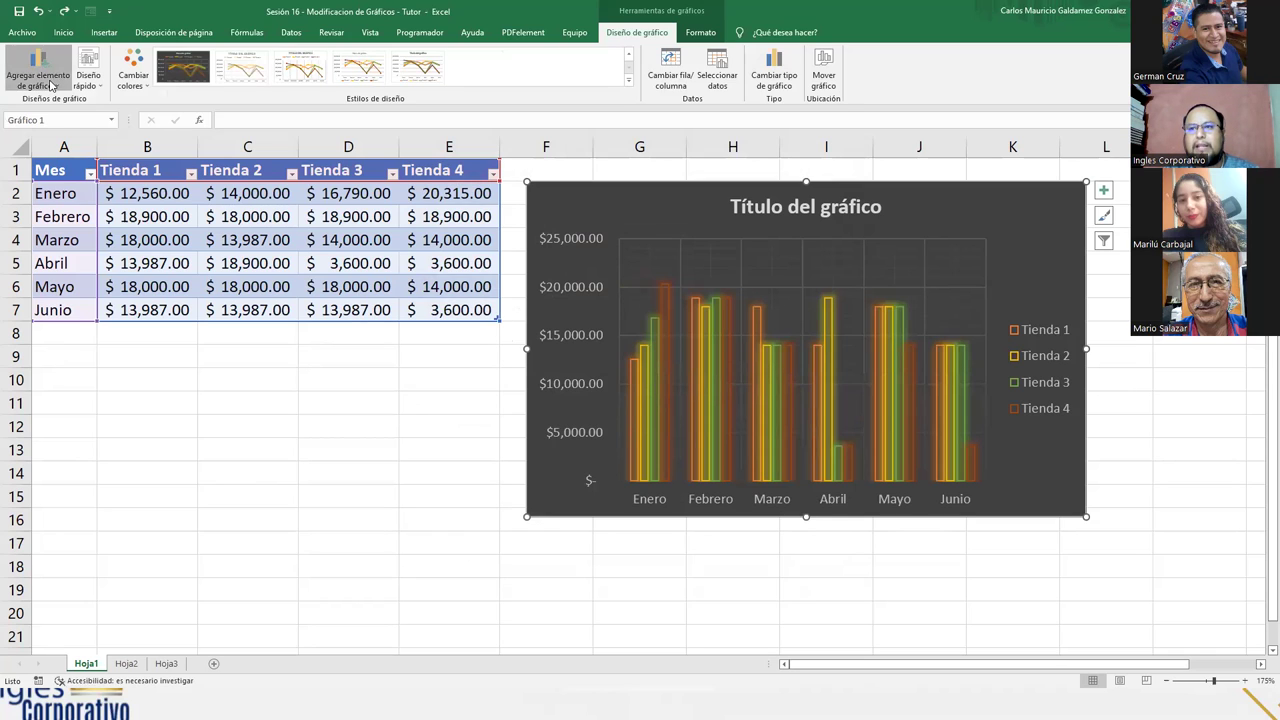
{"action": "left_click", "coordinate": [385, 105]}
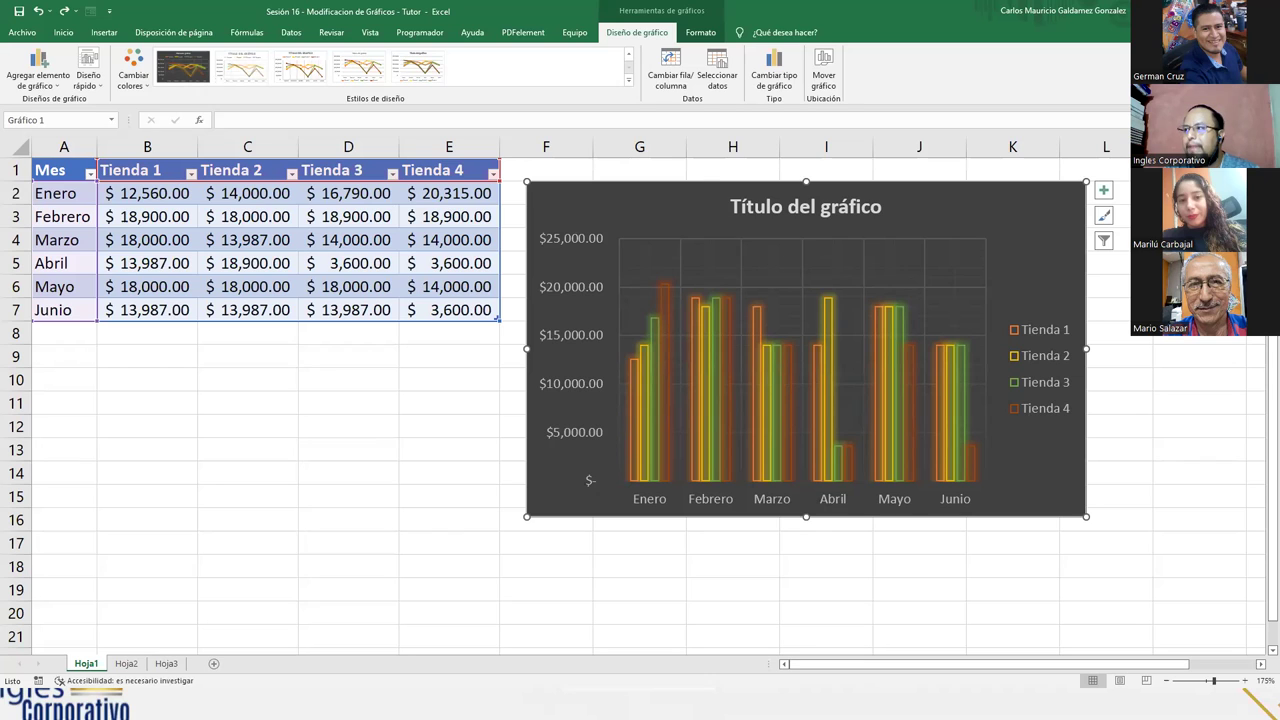
Step: Try adding axis titles to both axes of the chart, and remove them
{"action": "left_click", "coordinate": [1104, 191]}
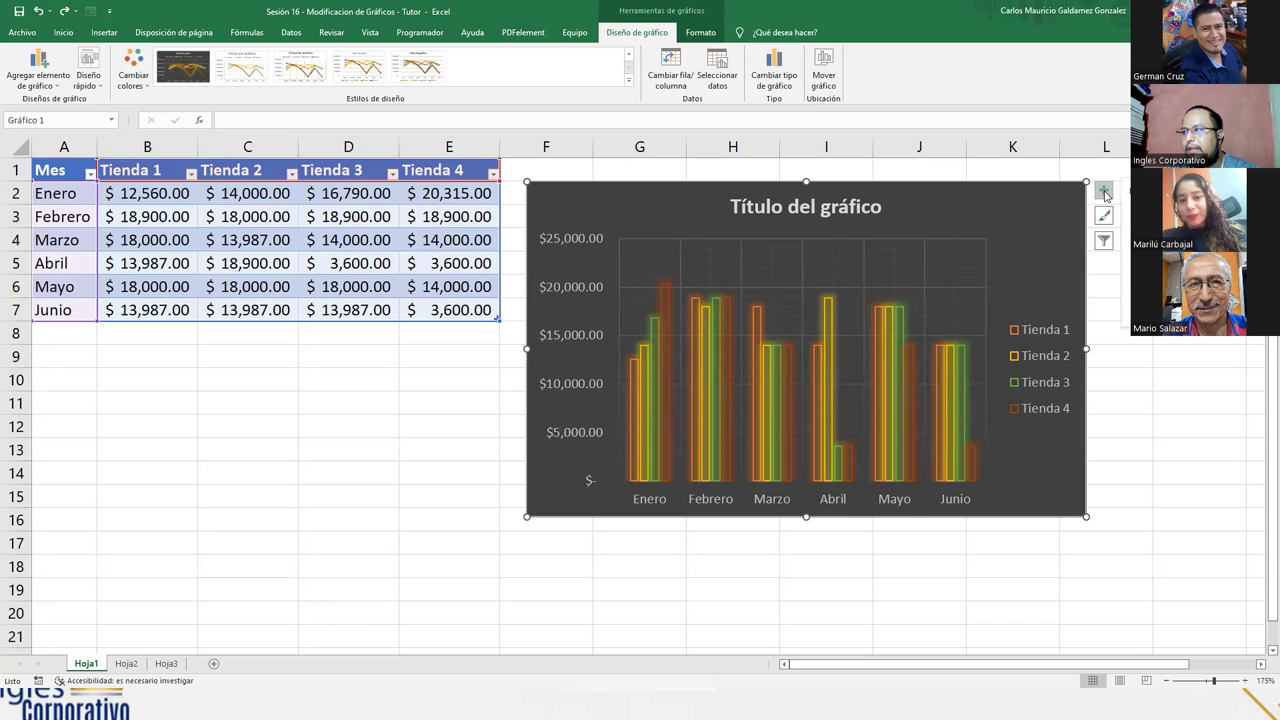
{"action": "left_click", "coordinate": [1140, 236]}
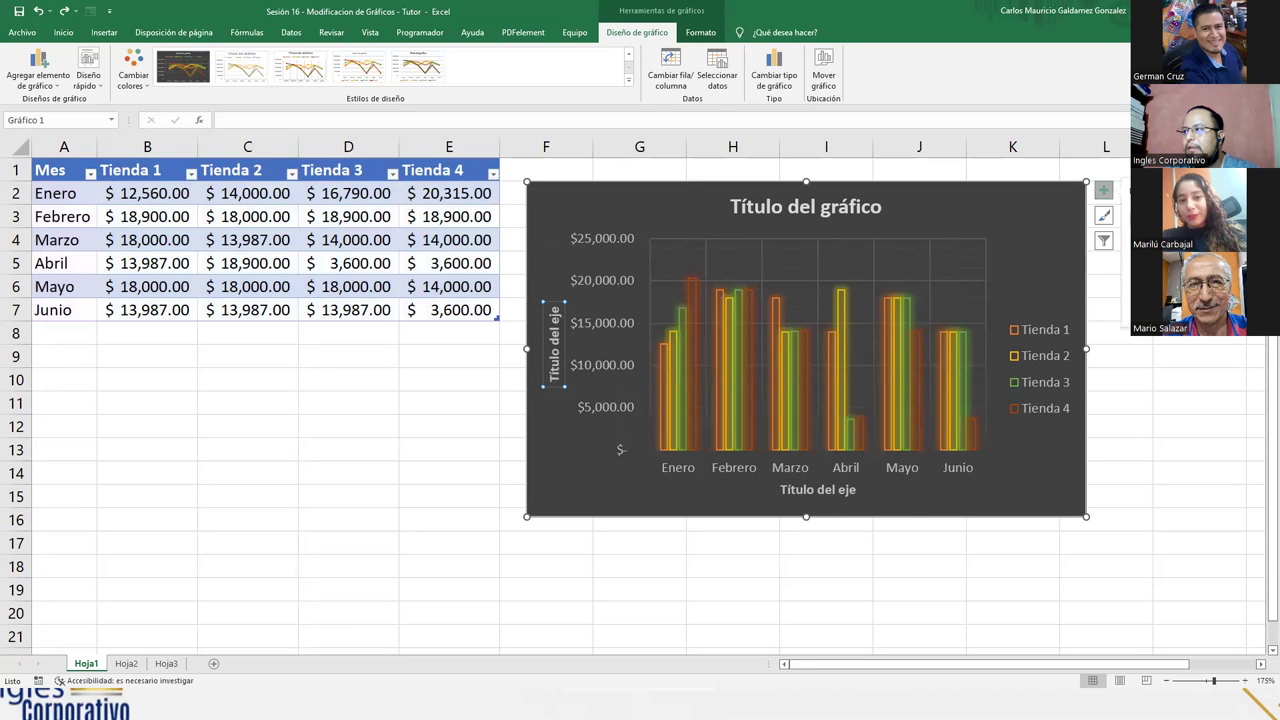
{"action": "left_click", "coordinate": [1140, 236]}
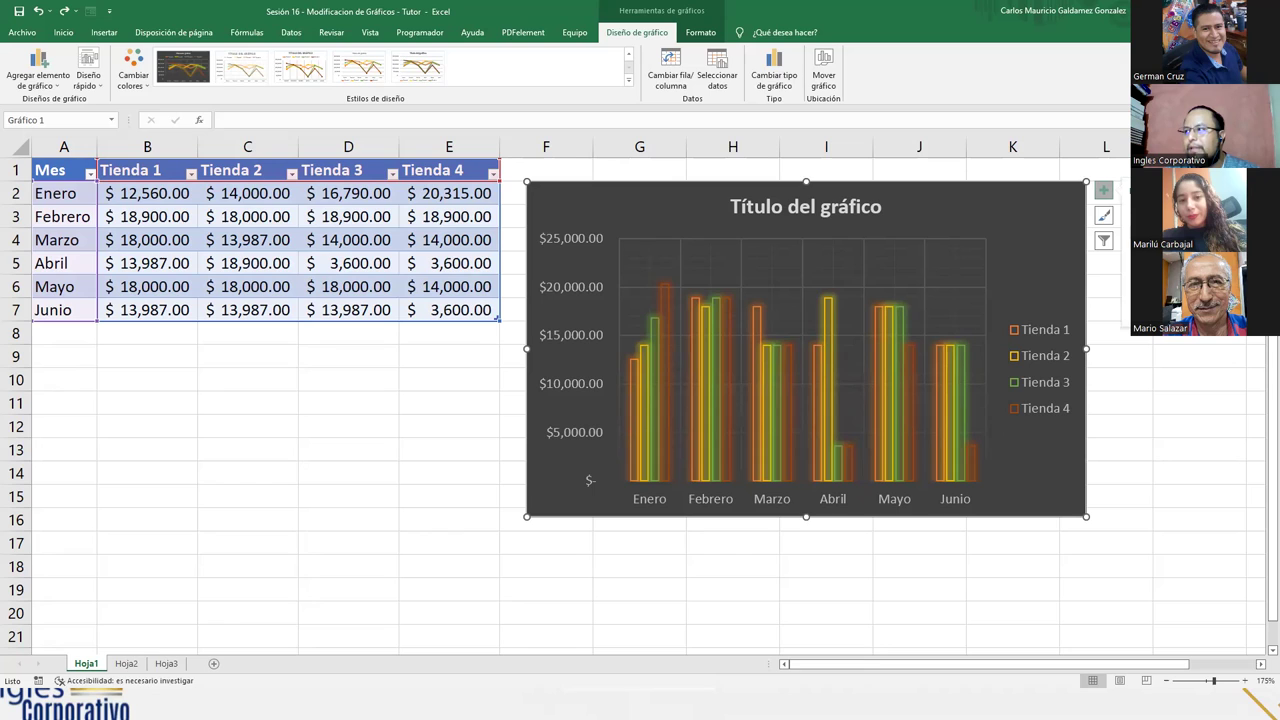
Step: Replace the chart title text with "Ventas Mes x Tiendas"
{"action": "left_click", "coordinate": [1238, 250]}
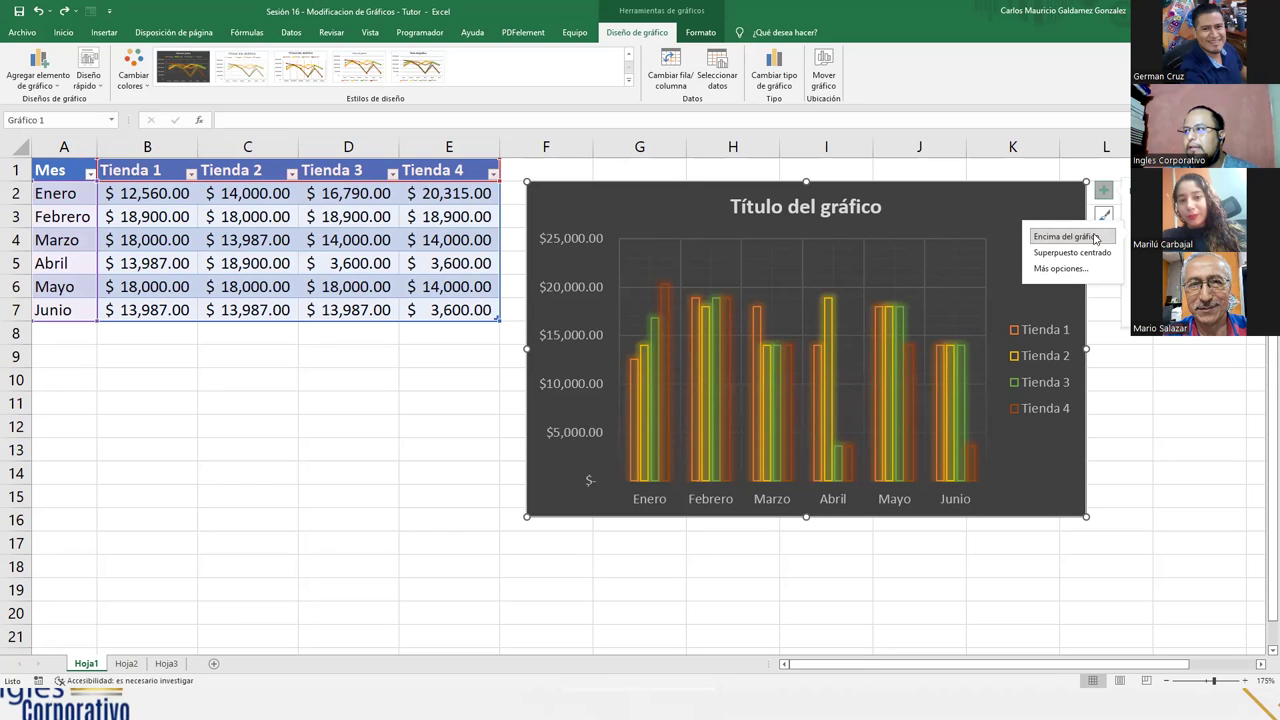
{"action": "double_click", "coordinate": [804, 207]}
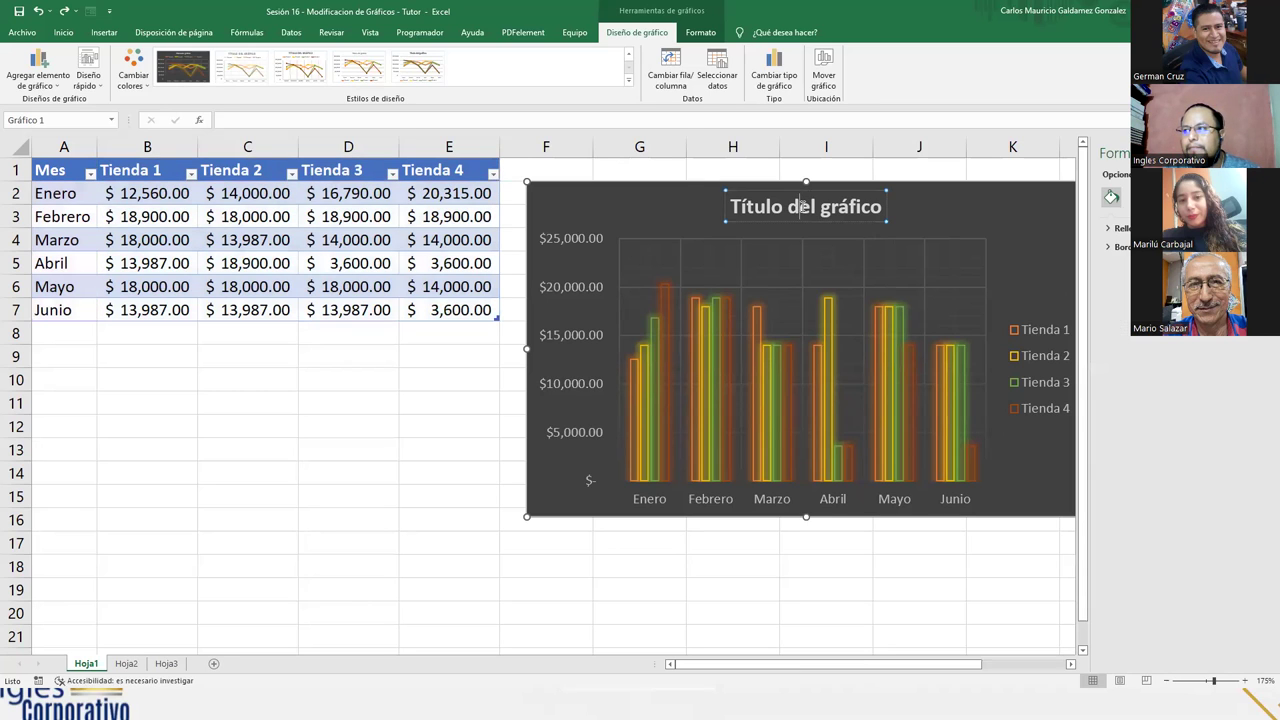
{"action": "double_click", "coordinate": [802, 207]}
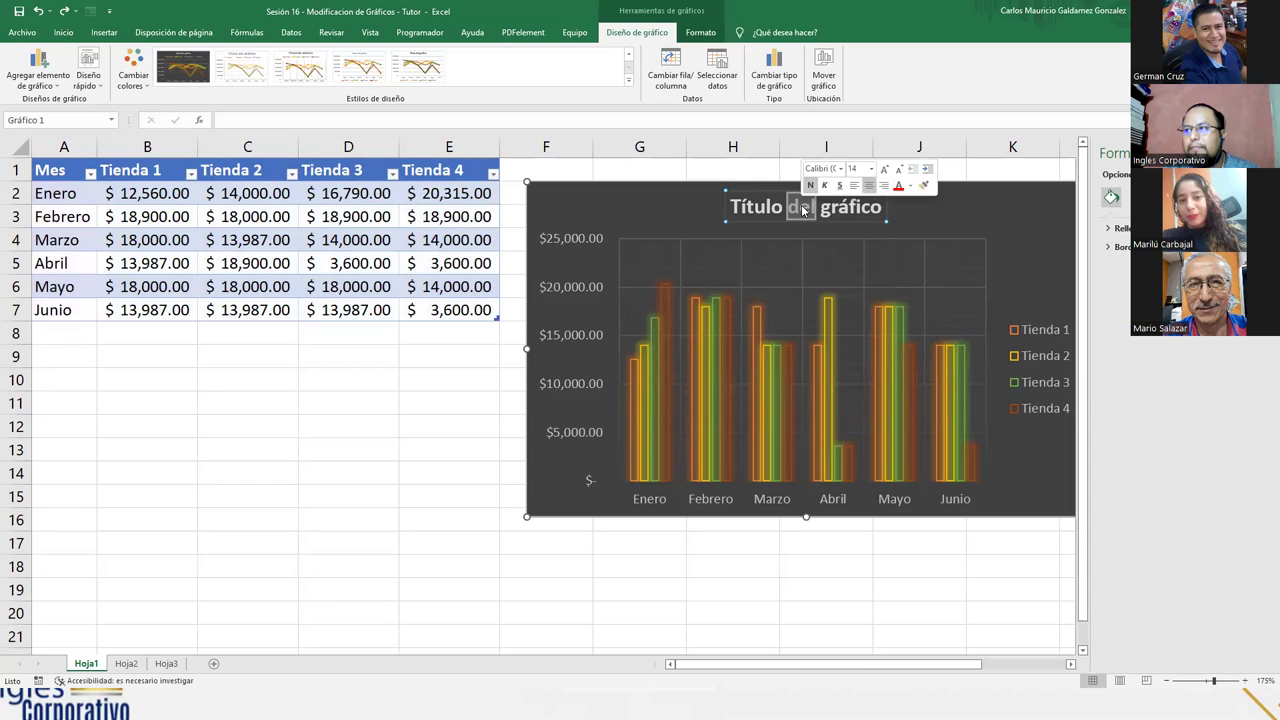
{"action": "triple_click", "coordinate": [802, 208]}
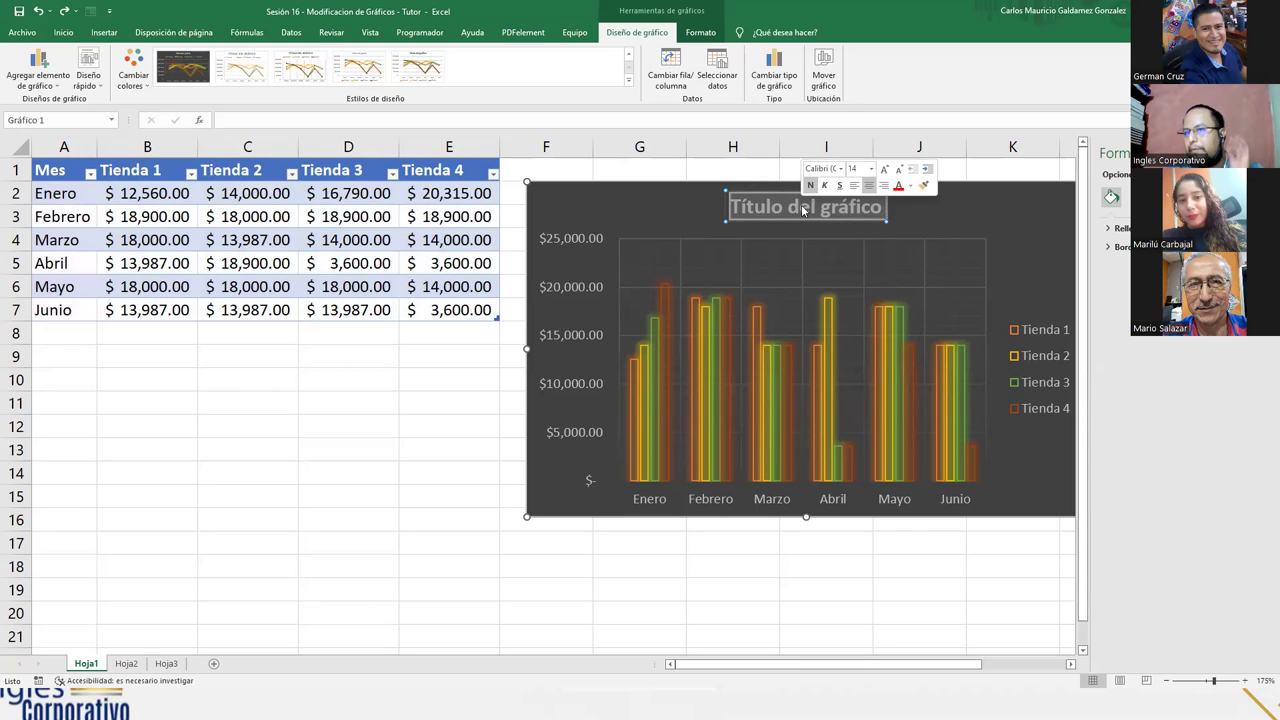
{"action": "type", "text": "V"}
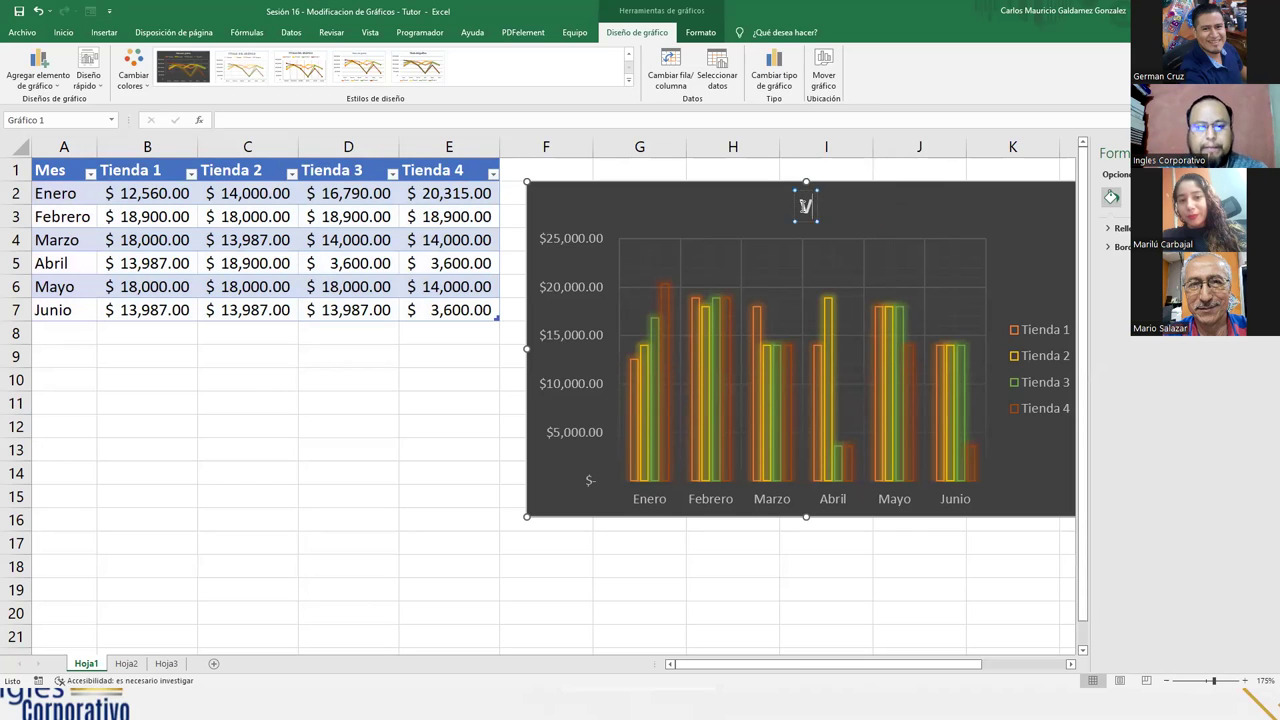
{"action": "type", "text": "entas Me"}
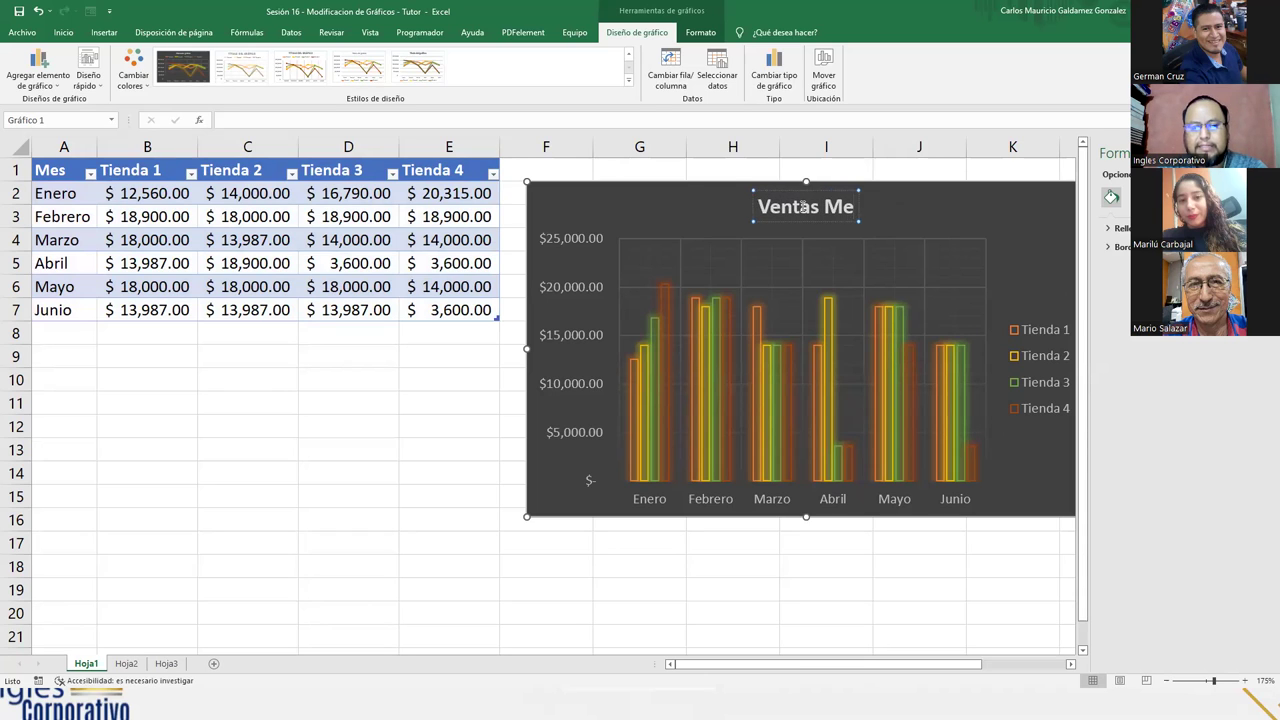
{"action": "type", "text": "s x Tiendas"}
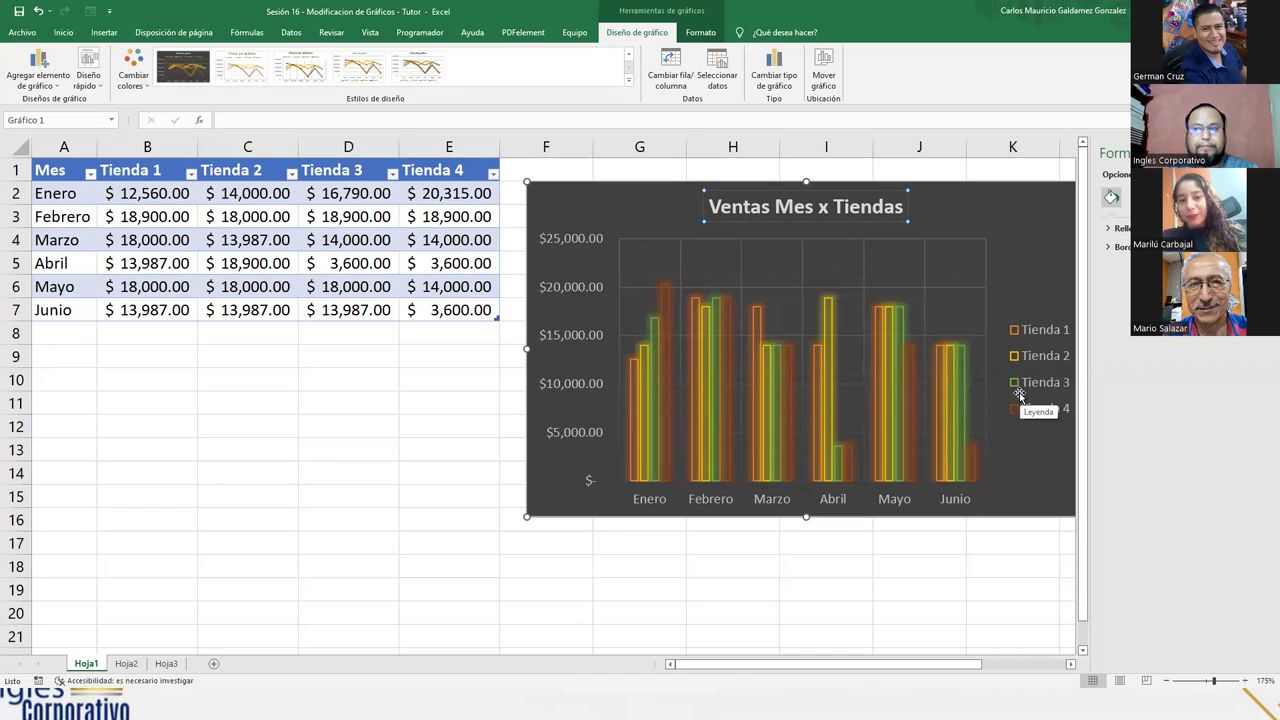
{"action": "left_click", "coordinate": [1024, 273]}
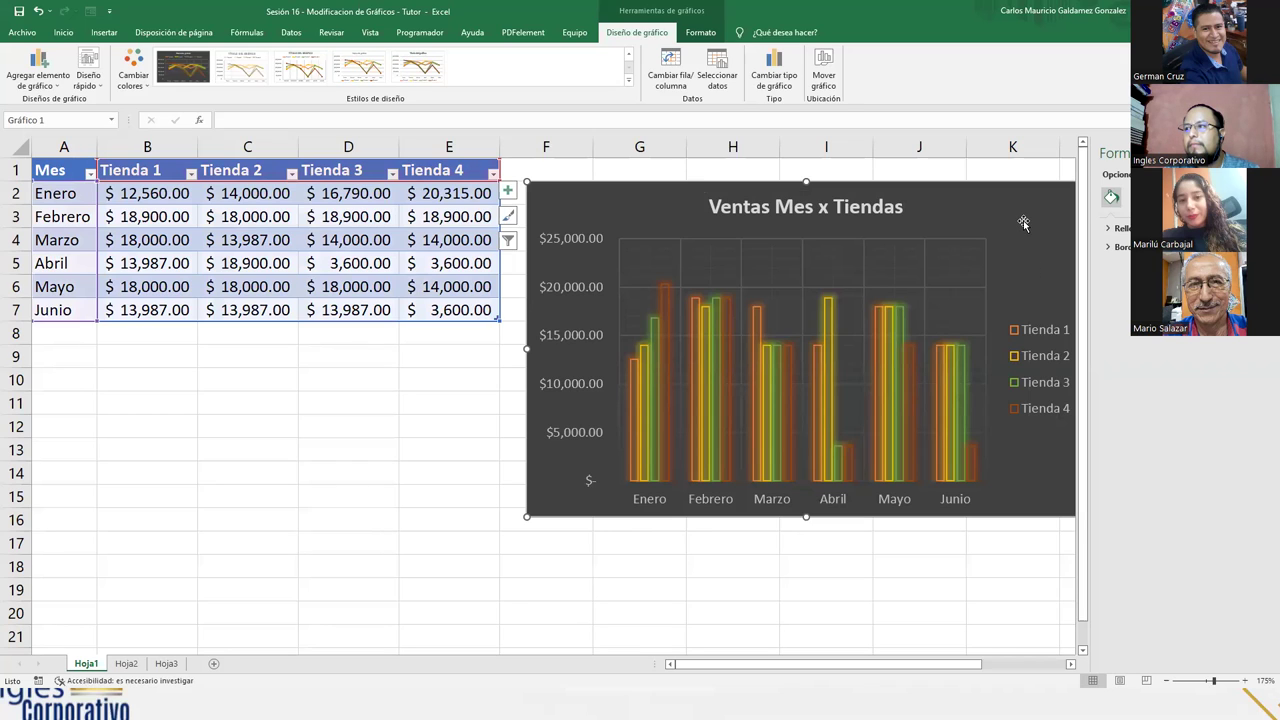
{"action": "left_click", "coordinate": [754, 207]}
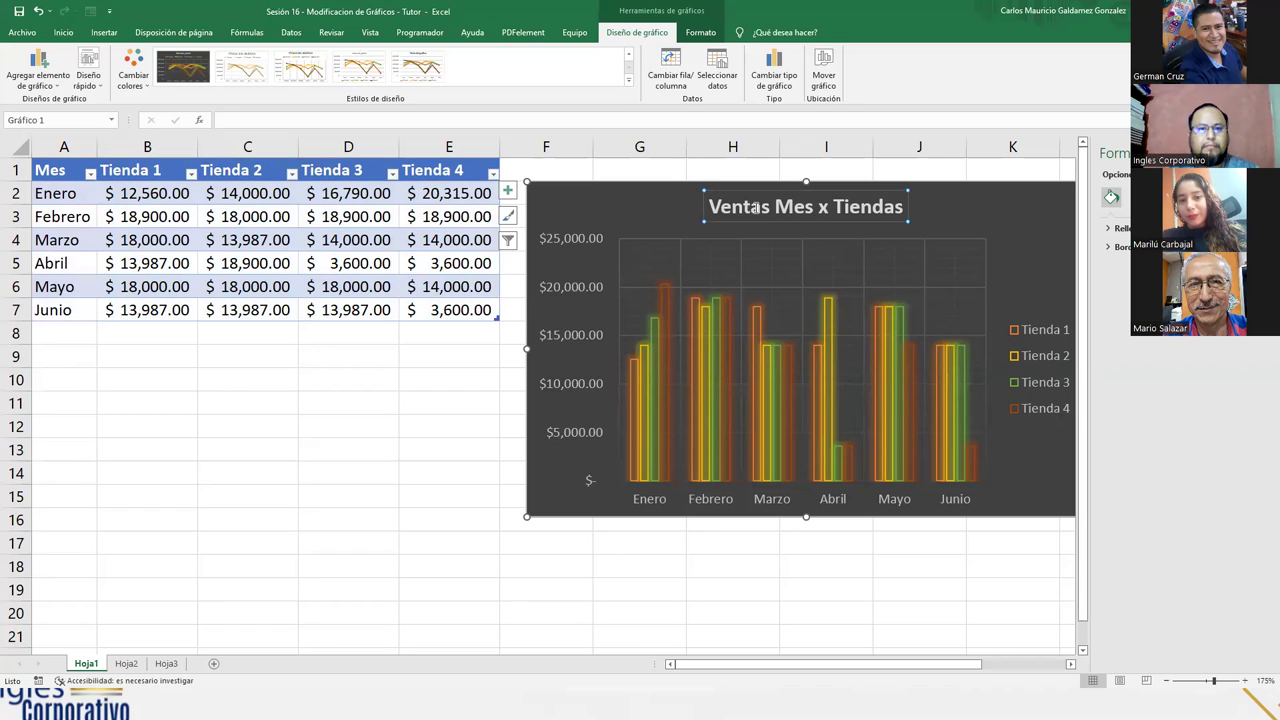
{"action": "key", "text": "Escape"}
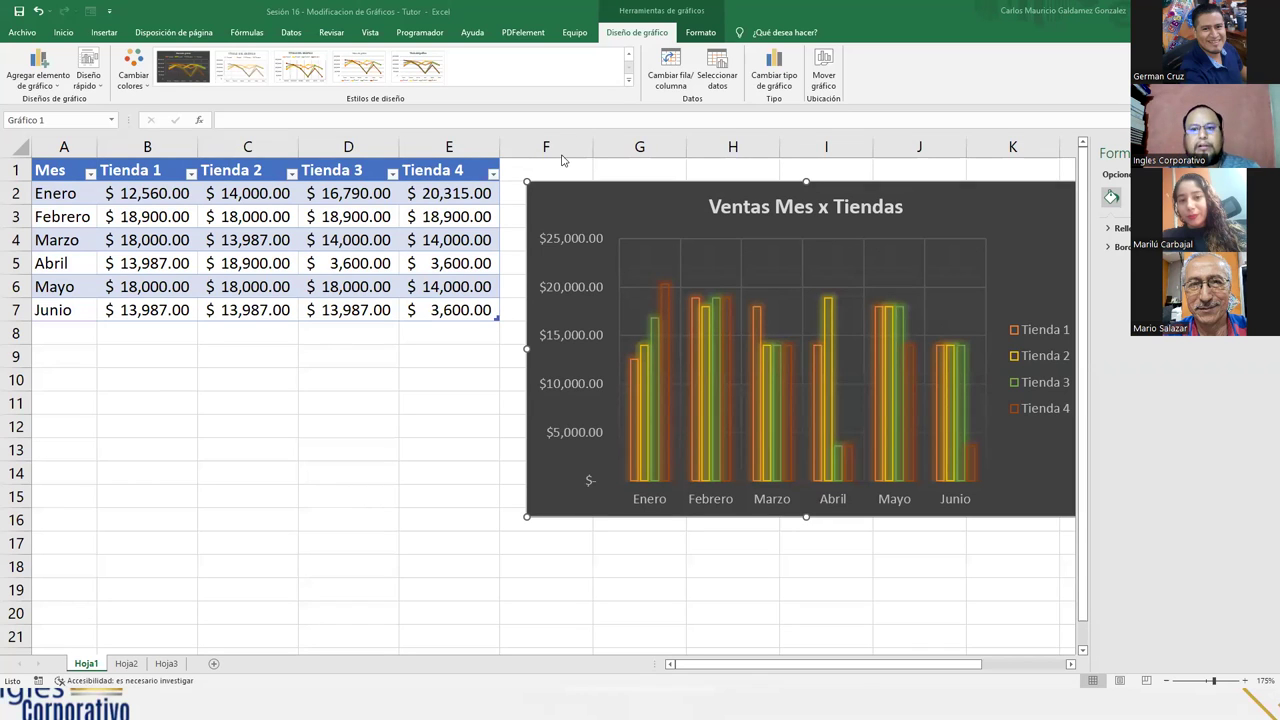
{"action": "left_click", "coordinate": [600, 213]}
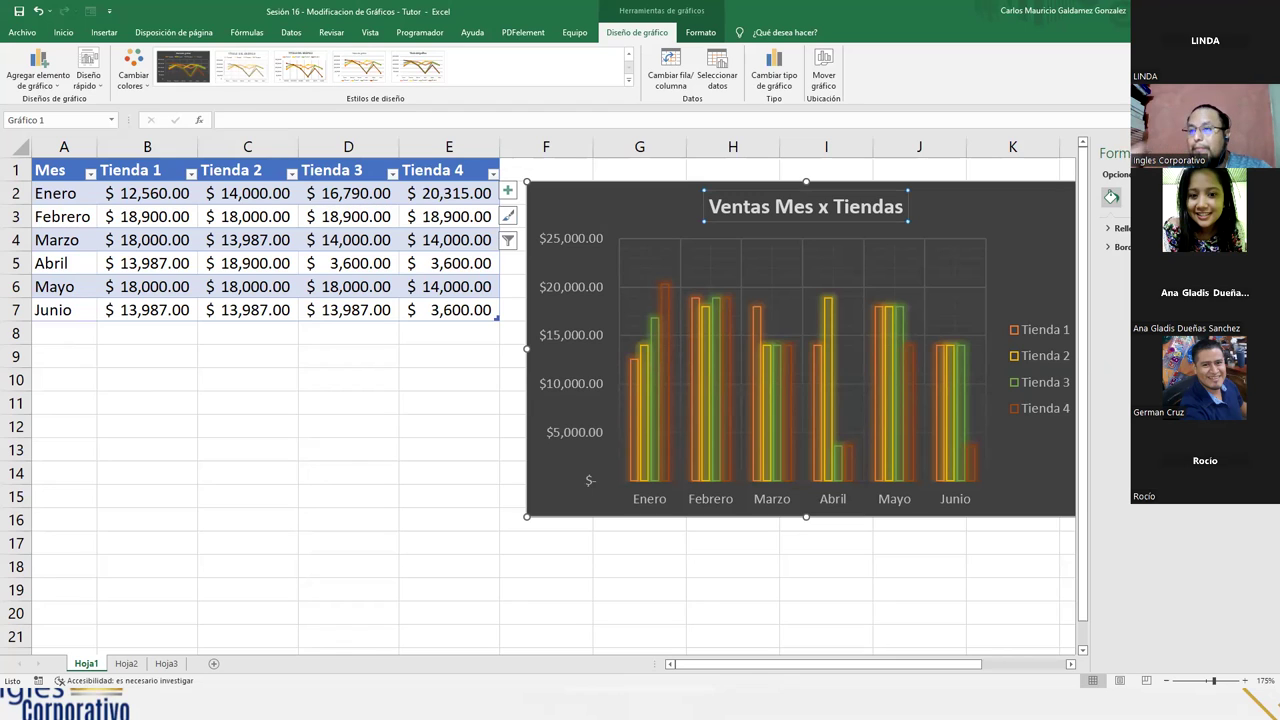
Step: Select the chart's plot area (Área de trazado) by its element name and display its effects options
{"action": "left_click", "coordinate": [714, 34]}
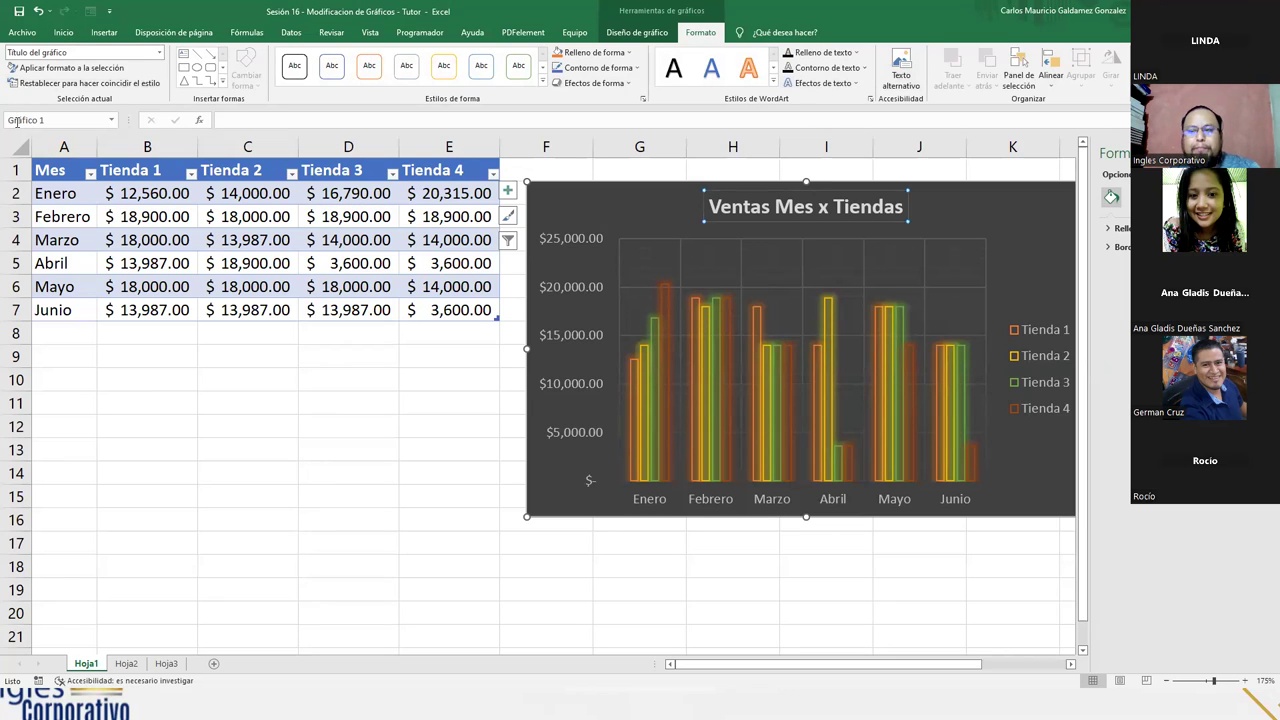
{"action": "left_click", "coordinate": [627, 230]}
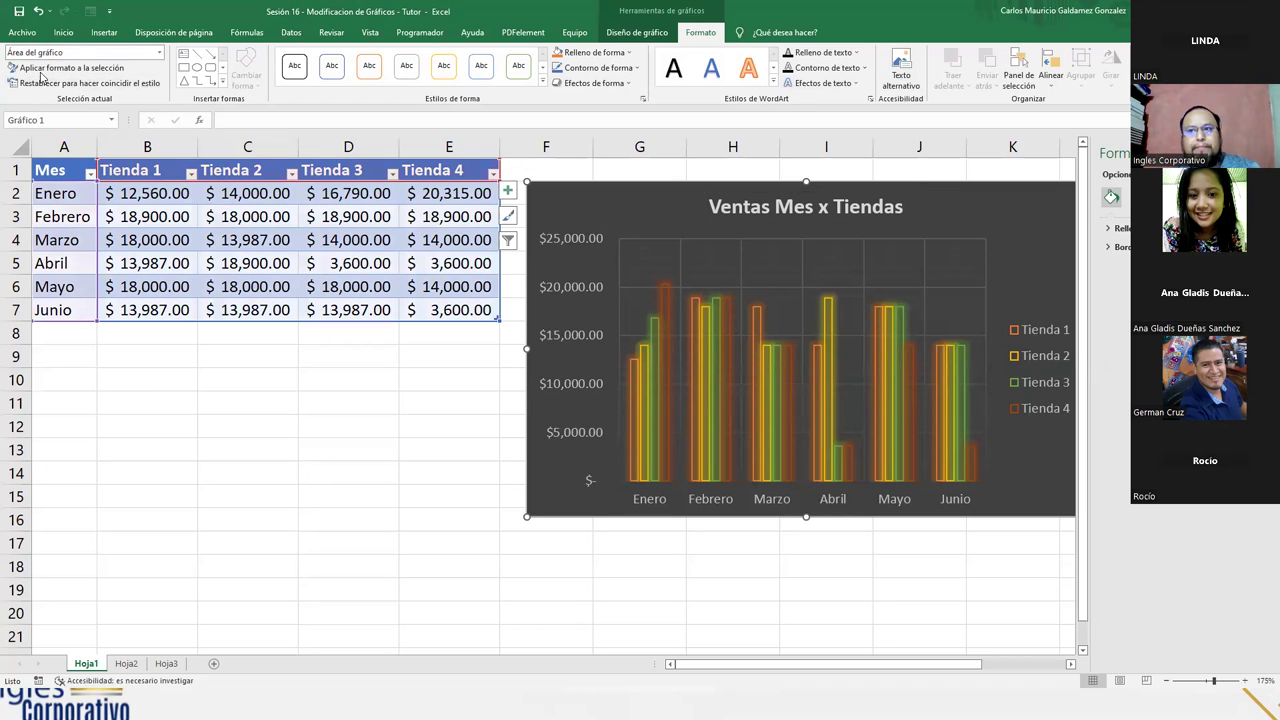
{"action": "left_click", "coordinate": [158, 53]}
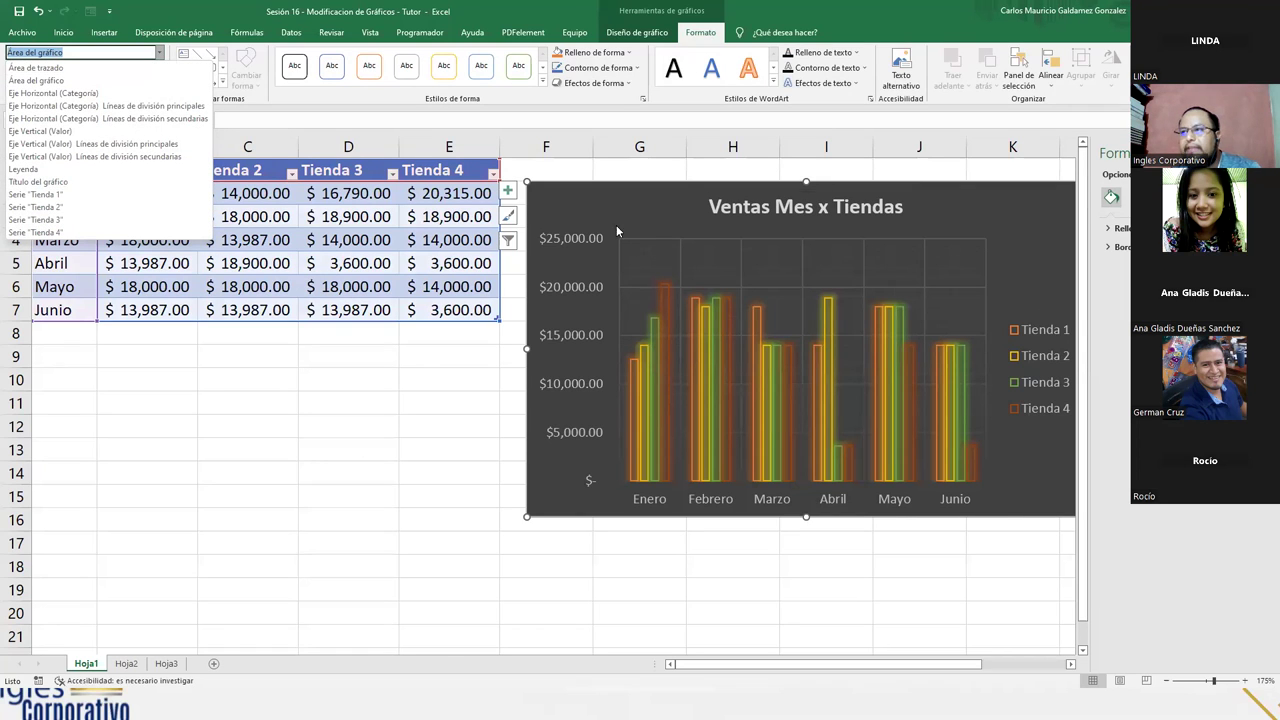
{"action": "left_click", "coordinate": [46, 69]}
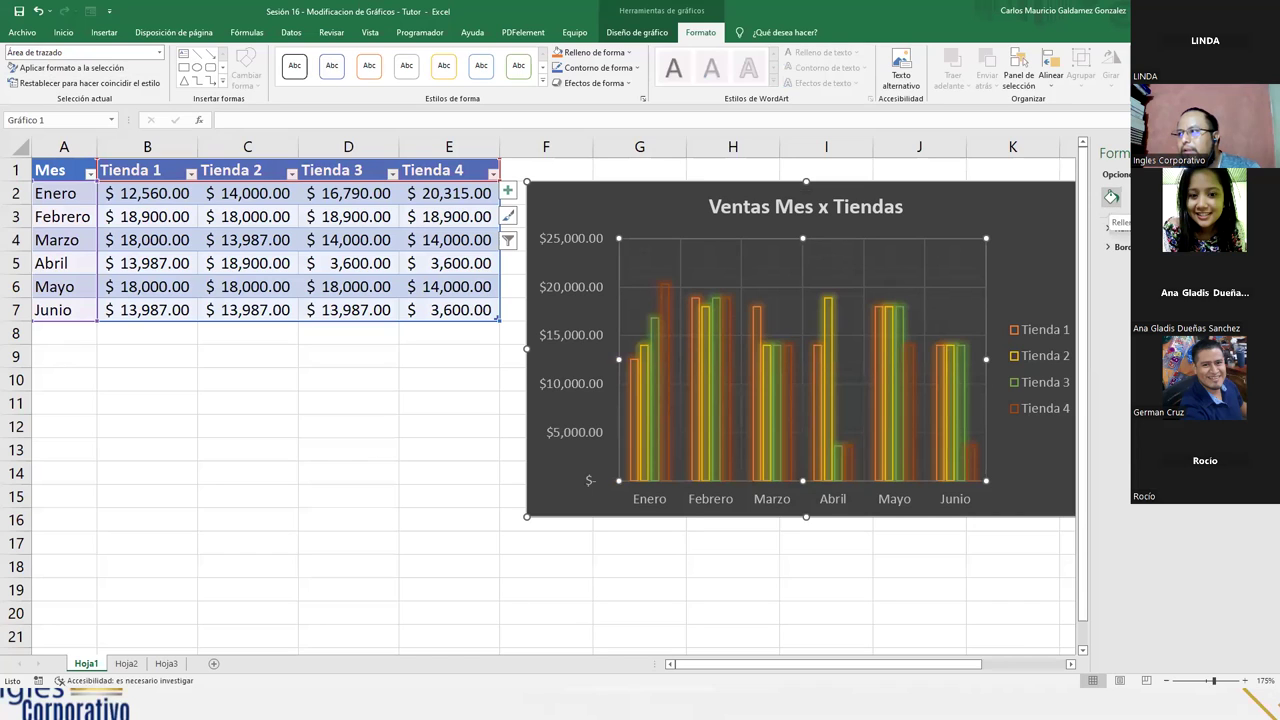
{"action": "left_click", "coordinate": [1135, 197]}
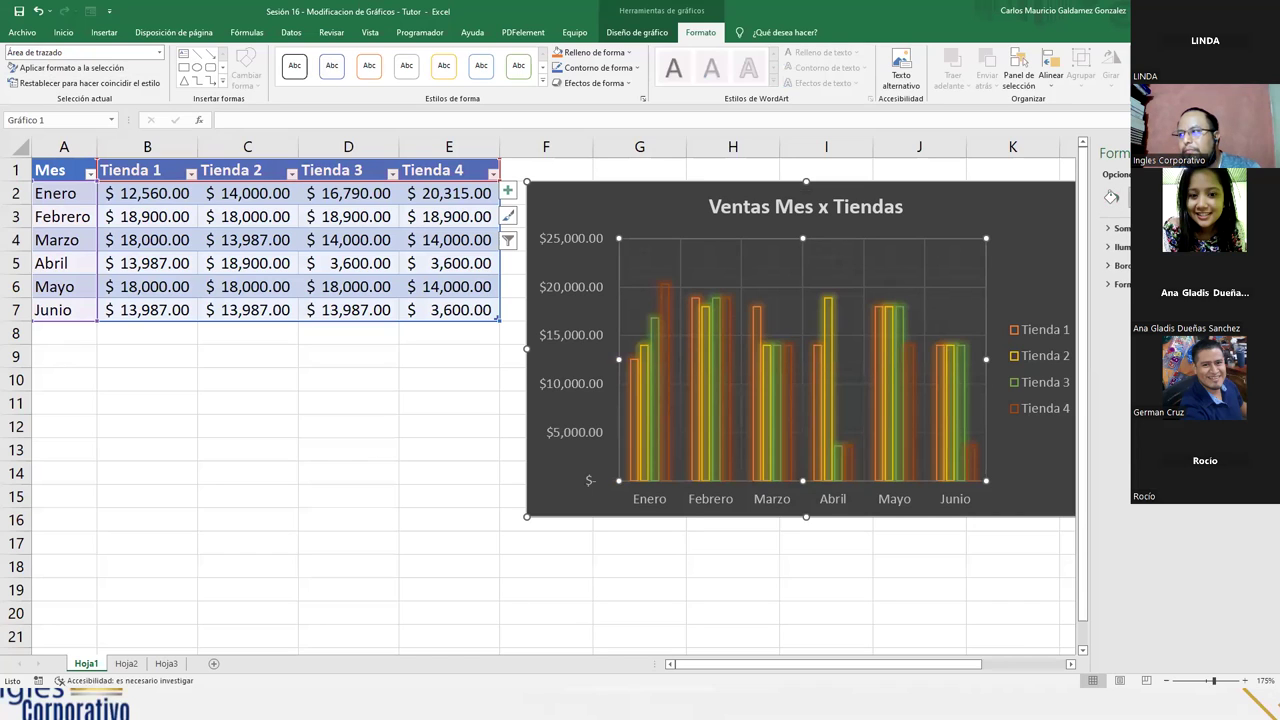
Step: Select the legend (Leyenda) by its element name and display its fill and border options
{"action": "left_click", "coordinate": [158, 54]}
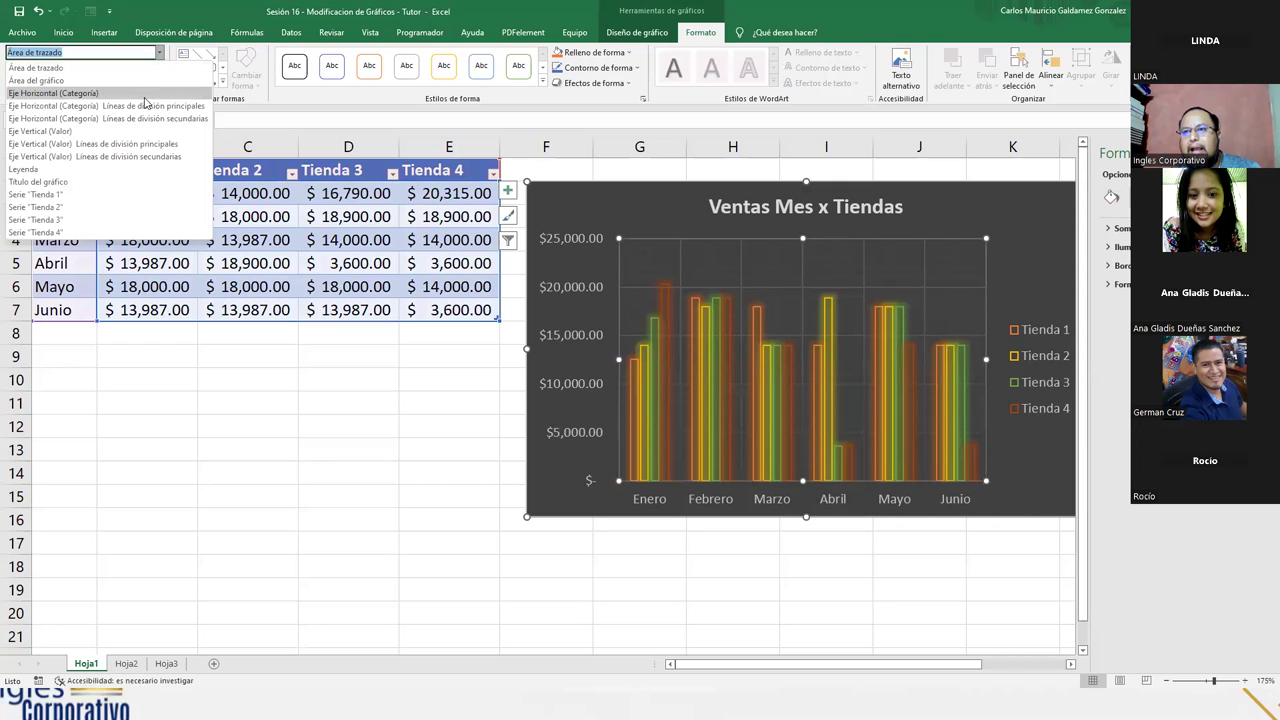
{"action": "left_click", "coordinate": [140, 169]}
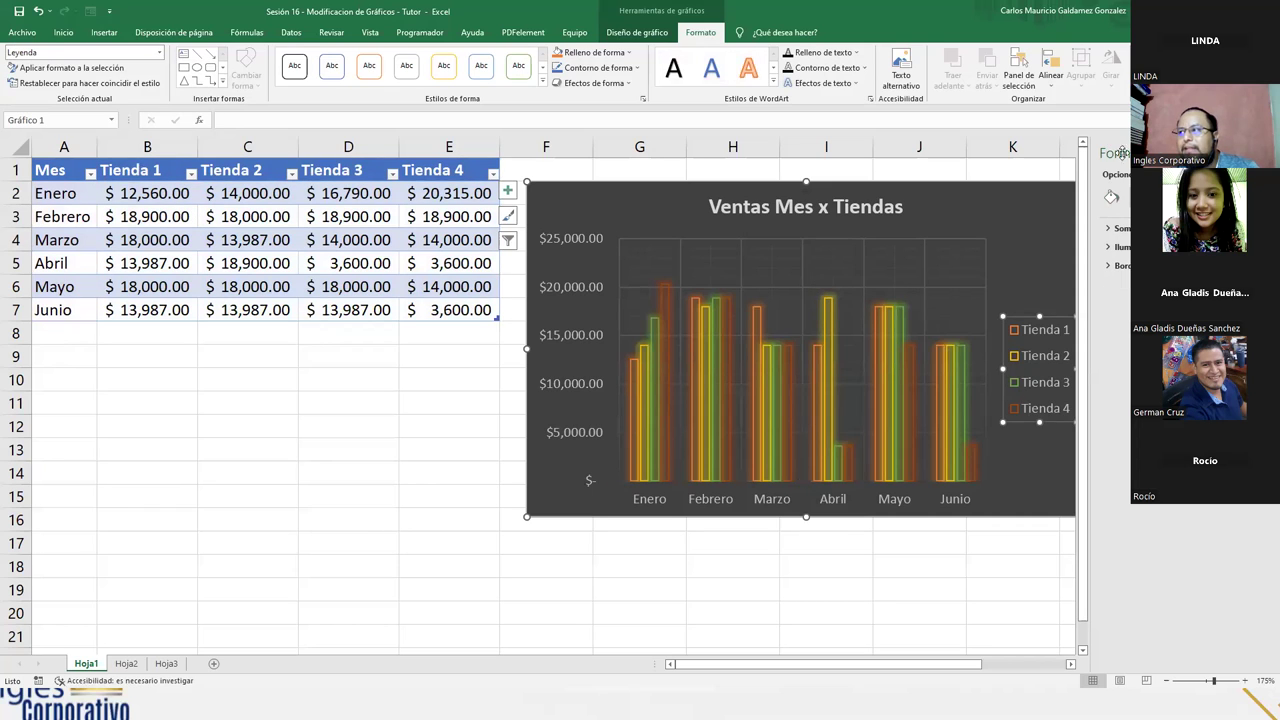
{"action": "left_click", "coordinate": [1111, 197]}
{"action": "left_click", "coordinate": [1112, 229]}
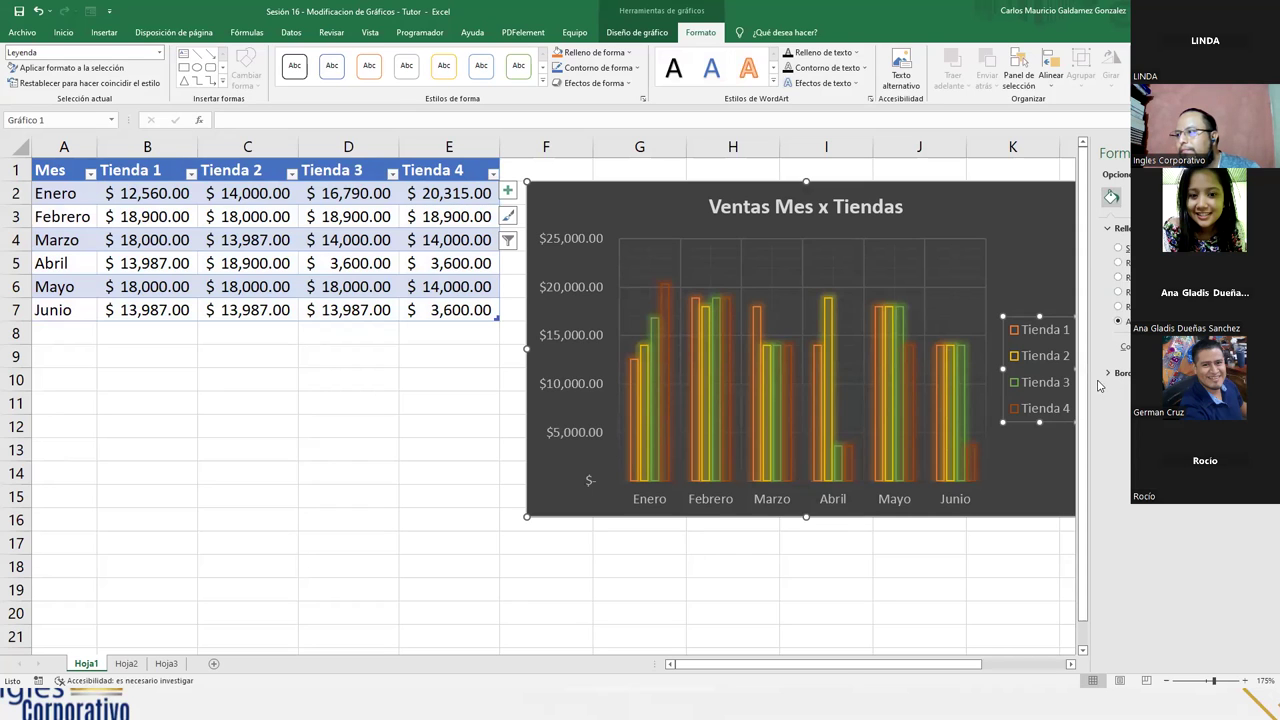
{"action": "left_click", "coordinate": [1110, 373]}
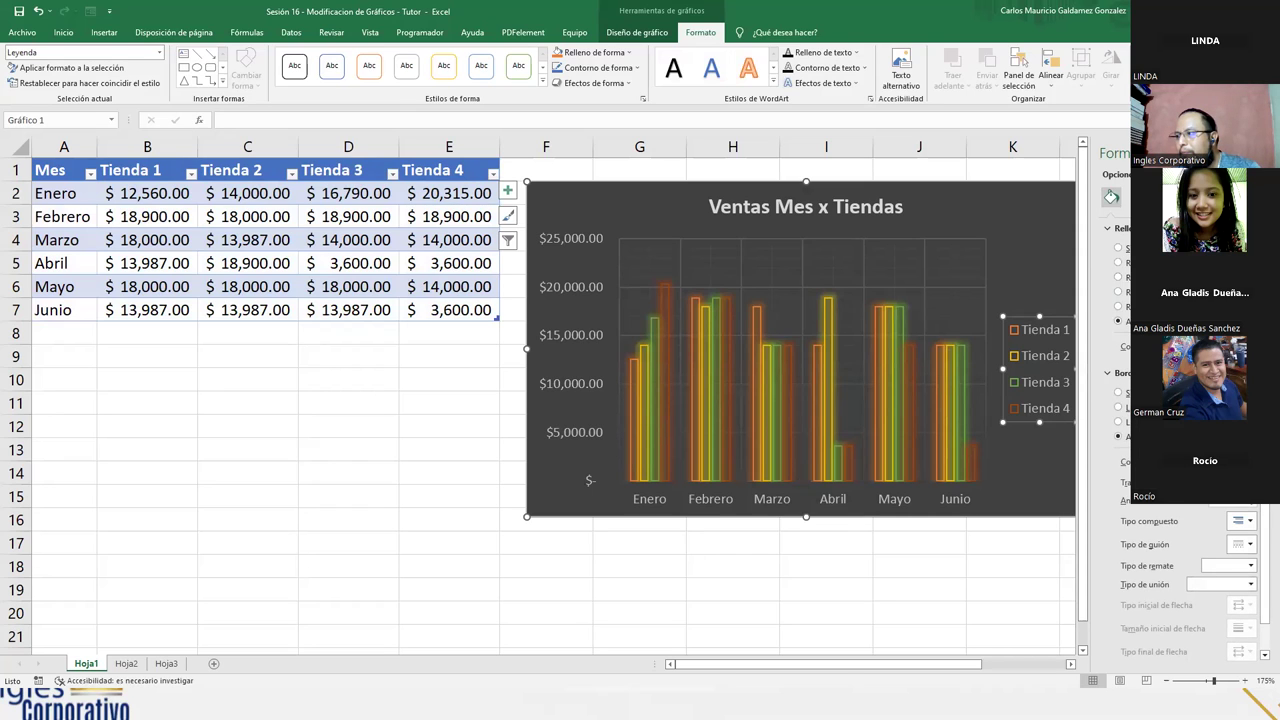
Step: Try a solid purple line as the legend's border
{"action": "left_click", "coordinate": [1119, 407]}
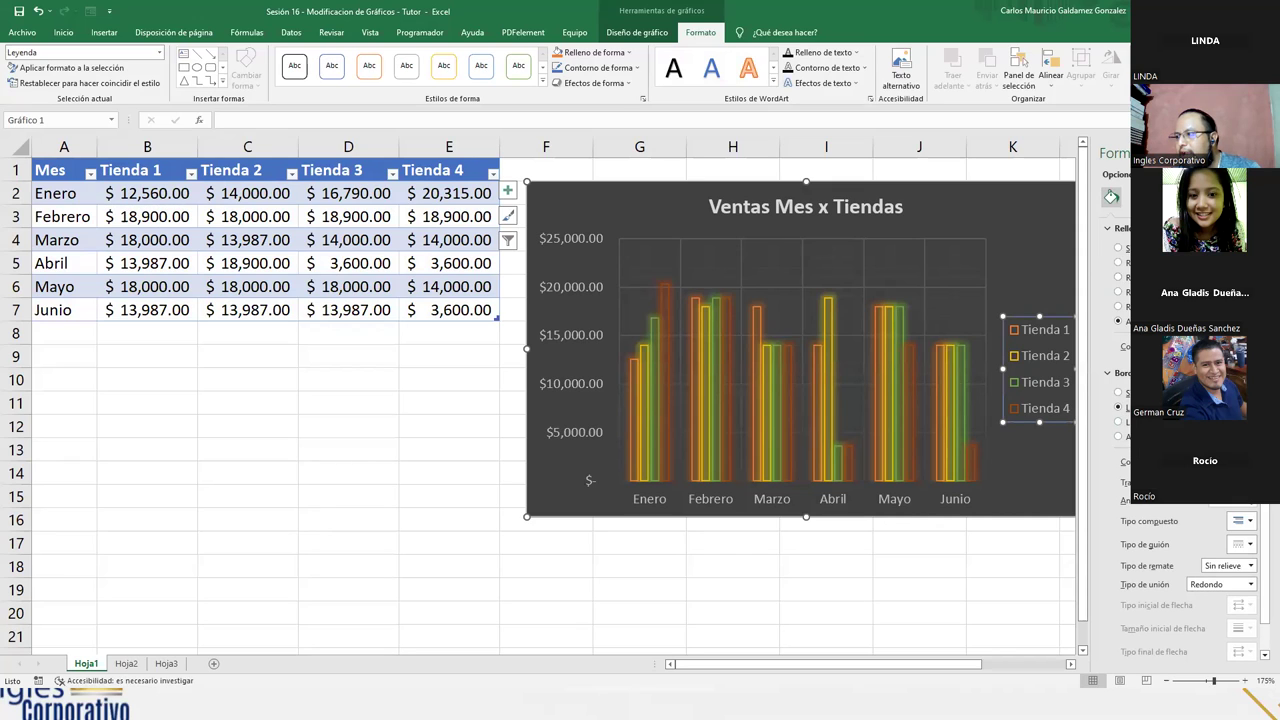
{"action": "left_click", "coordinate": [1240, 462]}
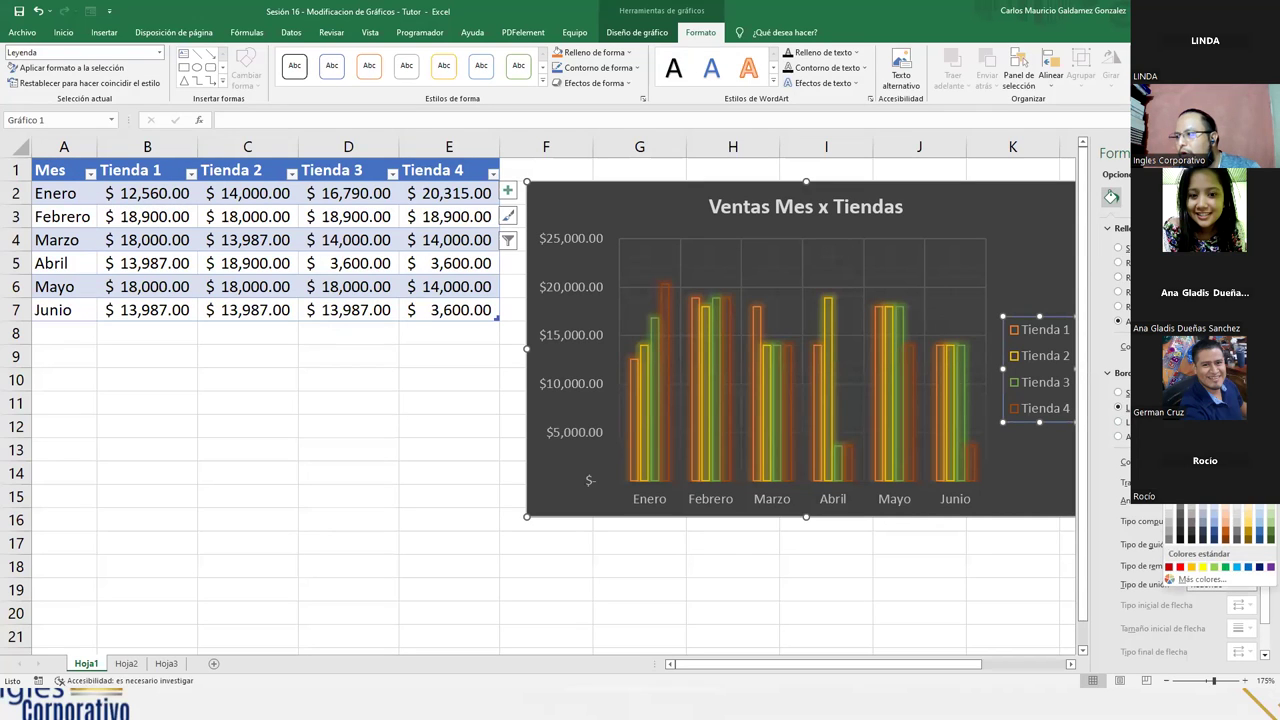
{"action": "left_click", "coordinate": [1260, 570]}
{"action": "left_click", "coordinate": [1008, 290]}
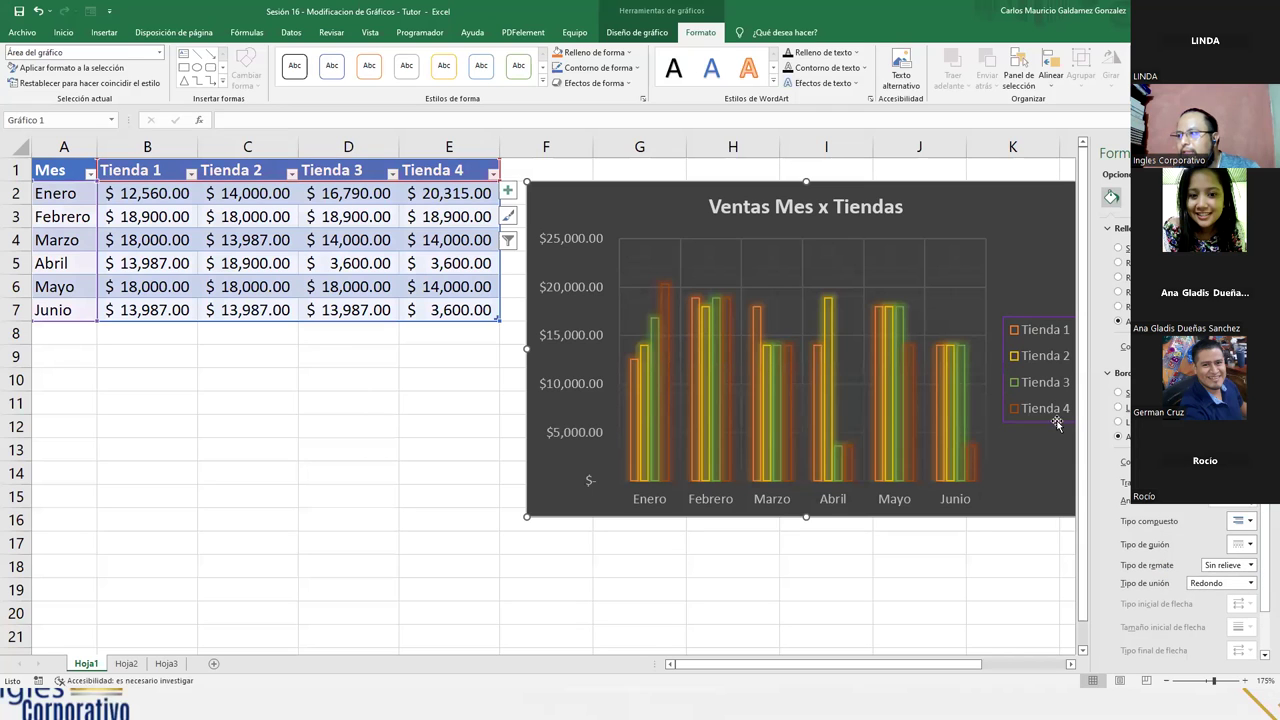
Step: Apply a gradient line to the legend's border and choose its compound line type (Tipo compuesto)
{"action": "left_click", "coordinate": [1033, 320]}
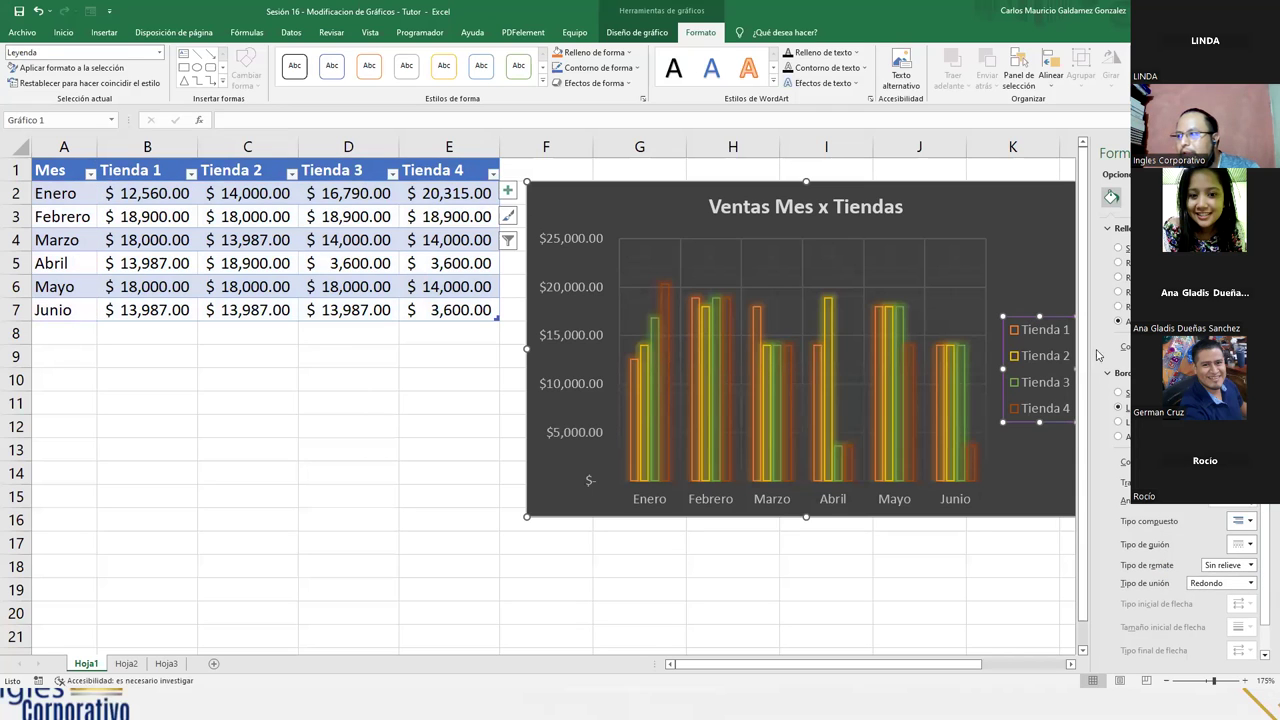
{"action": "left_click", "coordinate": [1118, 422]}
{"action": "left_click", "coordinate": [1030, 464]}
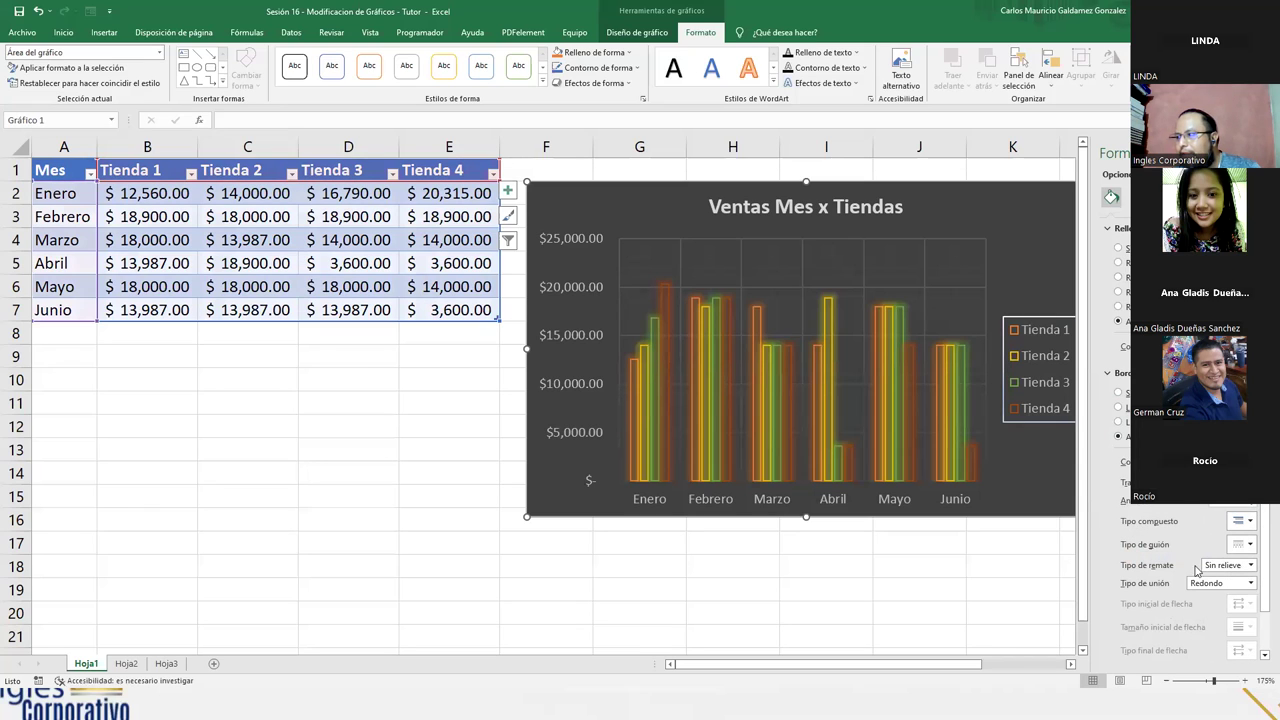
{"action": "left_click", "coordinate": [1050, 325]}
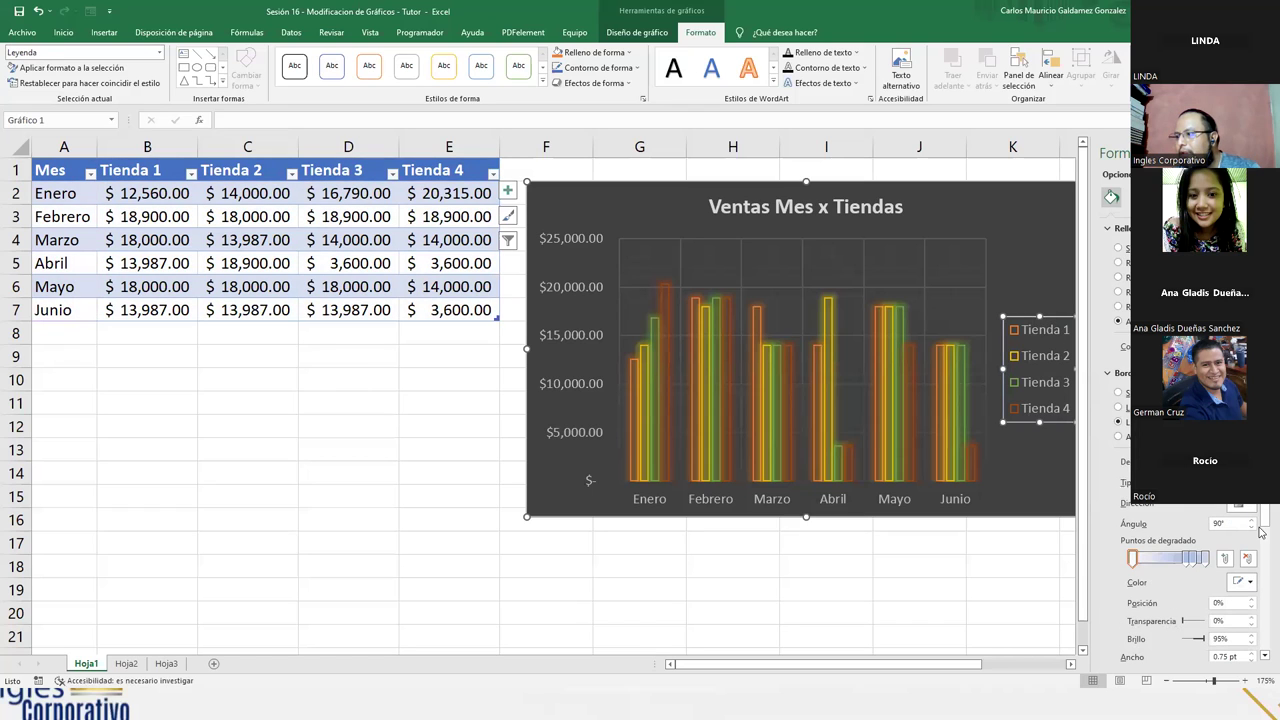
{"action": "scroll", "coordinate": [1178, 550], "scroll_direction": "down", "scroll_amount": 1}
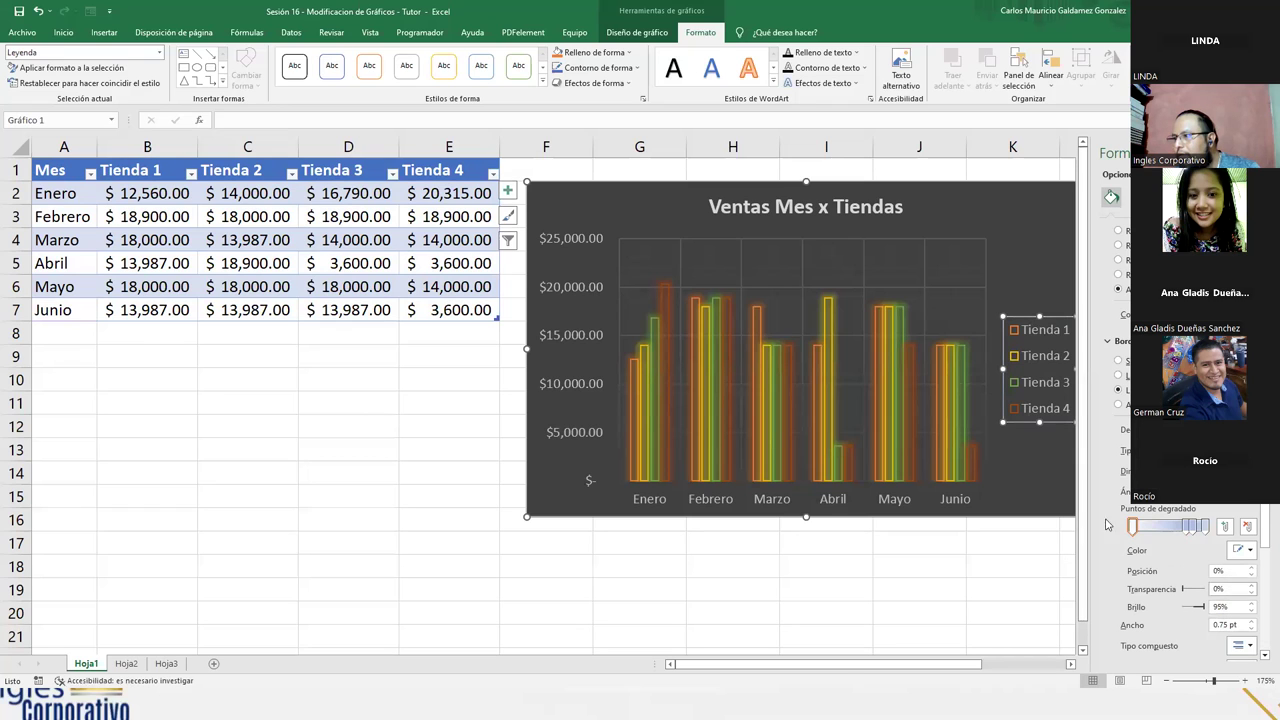
{"action": "key", "text": "ctrl+z"}
{"action": "left_click", "coordinate": [1118, 390]}
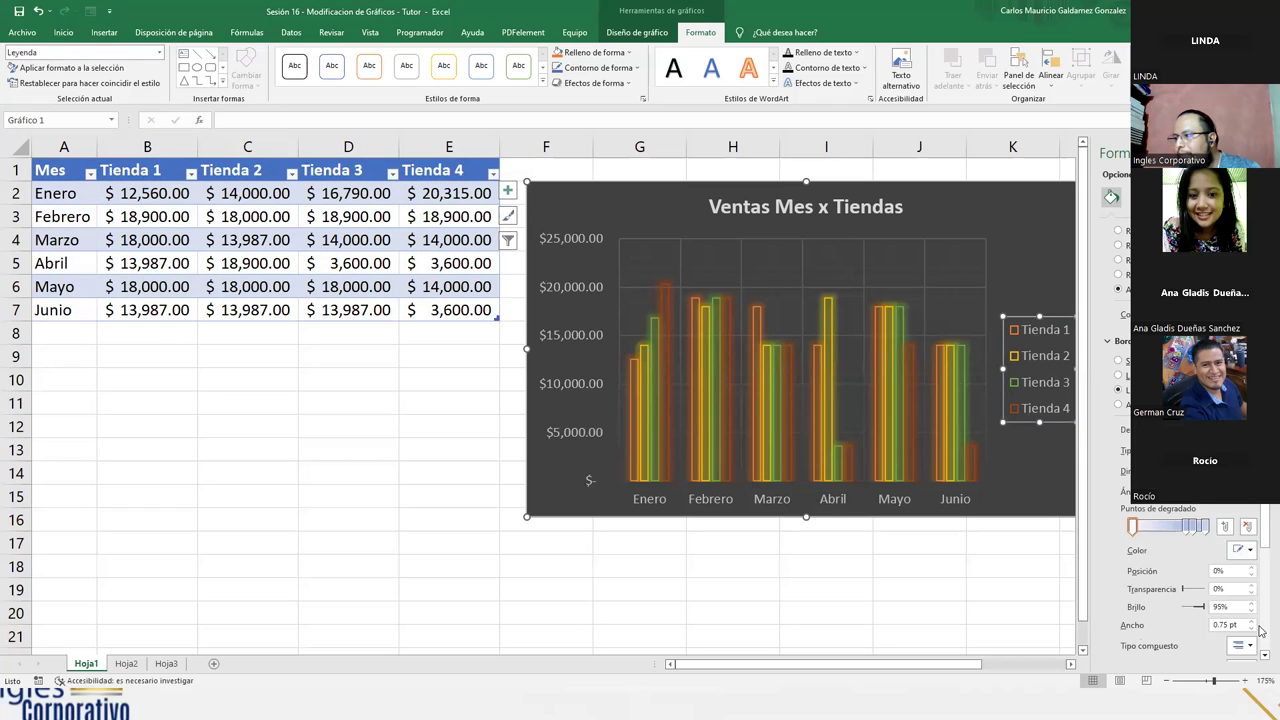
{"action": "left_click", "coordinate": [1241, 647]}
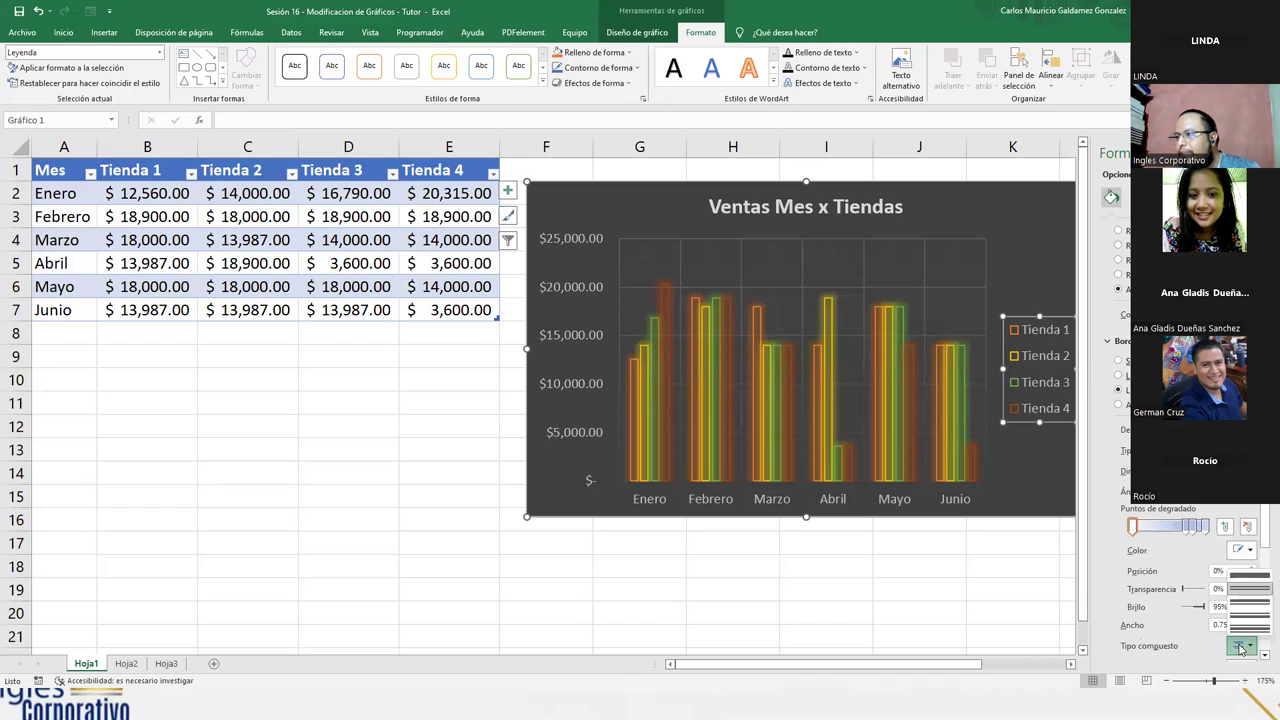
{"action": "left_click", "coordinate": [1250, 588]}
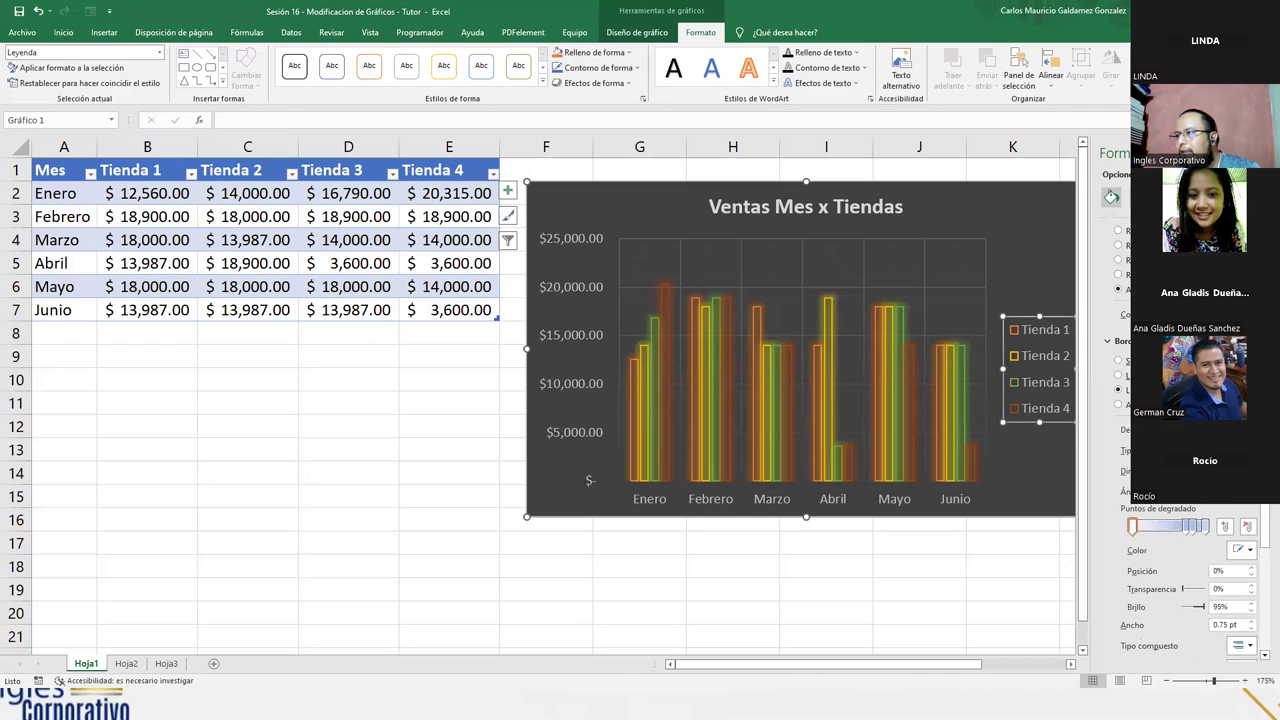
Step: Display the legend's effects options and expand its soft edges settings
{"action": "left_click", "coordinate": [1128, 197]}
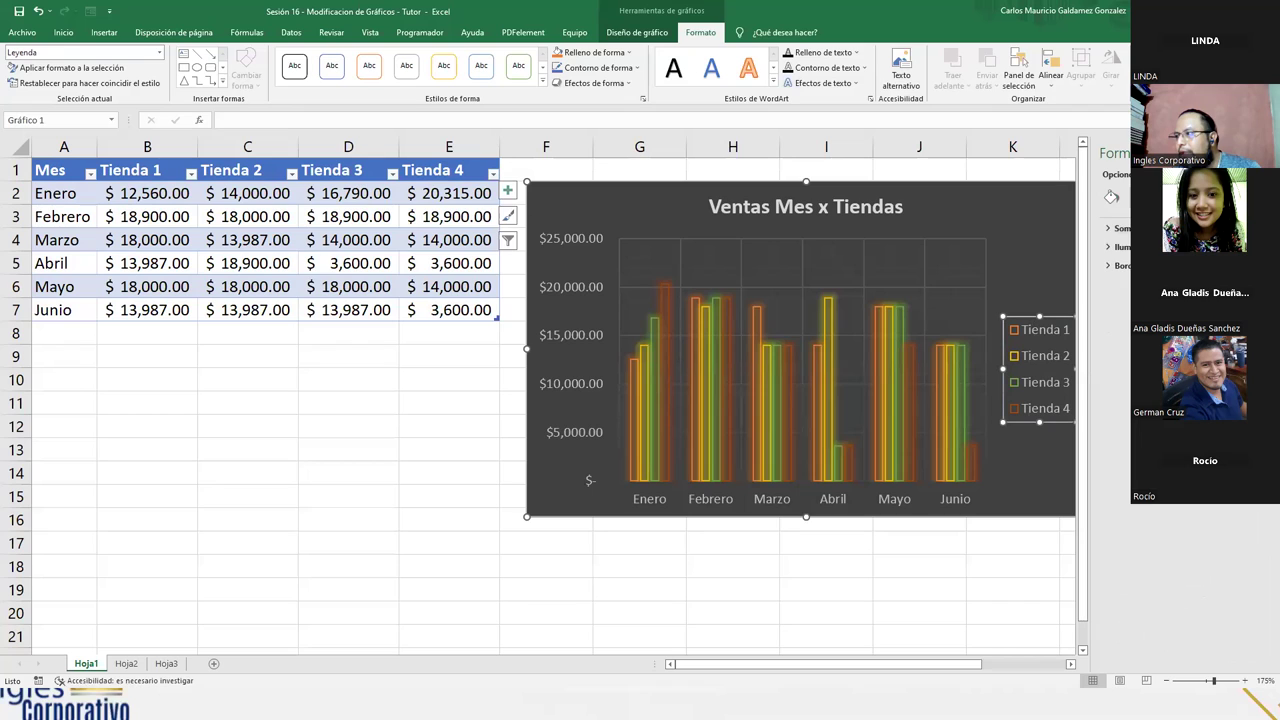
{"action": "left_click", "coordinate": [1160, 197]}
{"action": "left_click", "coordinate": [1128, 197]}
{"action": "left_click", "coordinate": [1108, 266]}
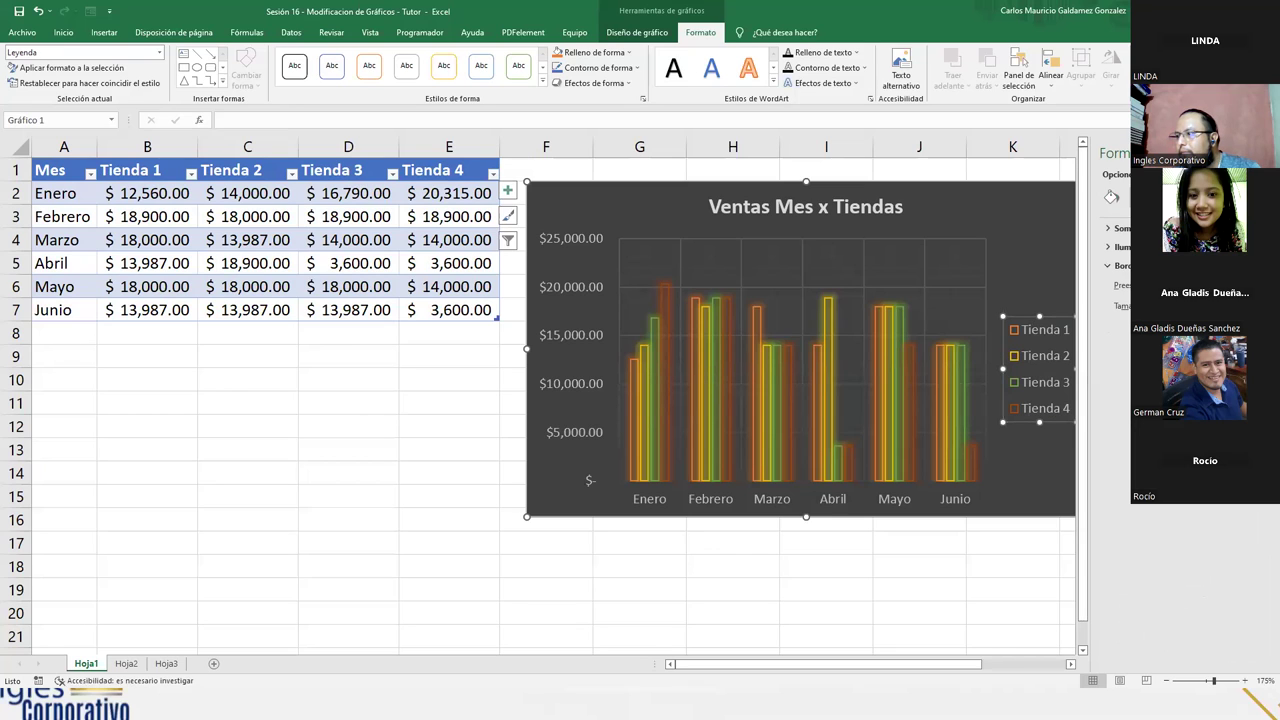
Step: Apply soft edges to the chart area and compare it with the legend by selecting each in turn
{"action": "left_click", "coordinate": [1039, 445]}
{"action": "left_click", "coordinate": [1006, 401]}
{"action": "left_click", "coordinate": [1017, 432]}
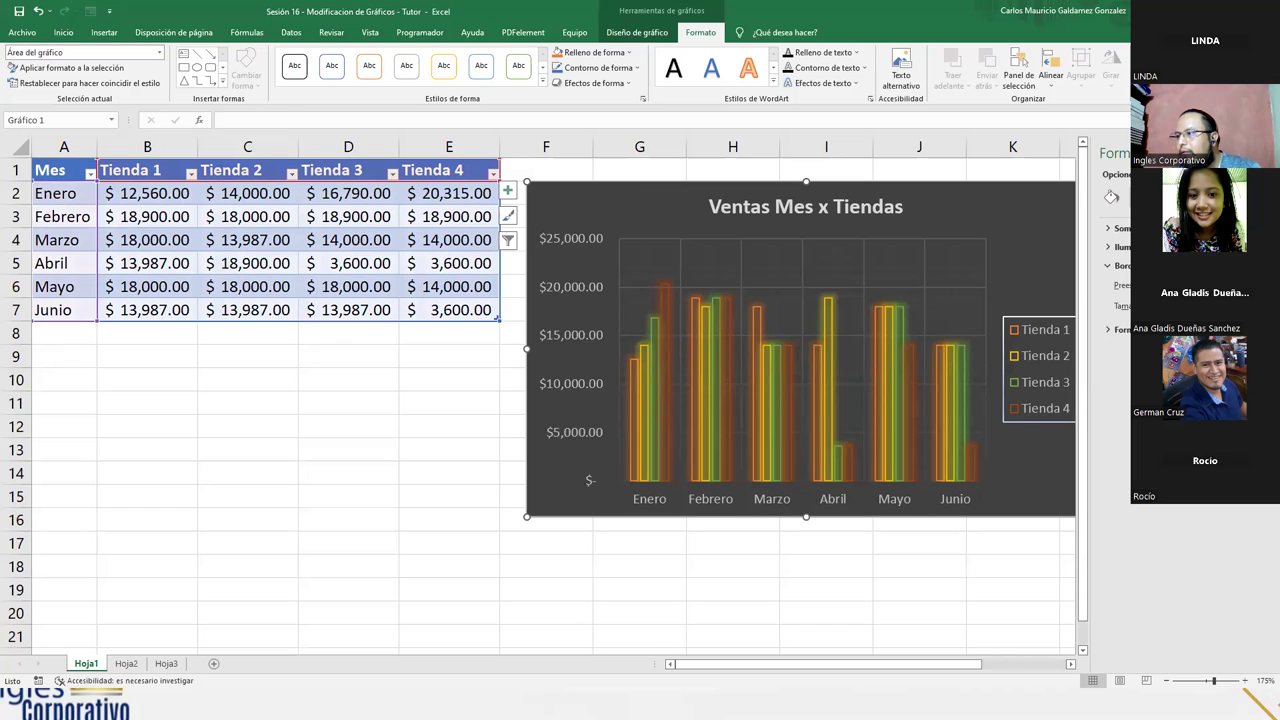
{"action": "left_click", "coordinate": [1006, 372]}
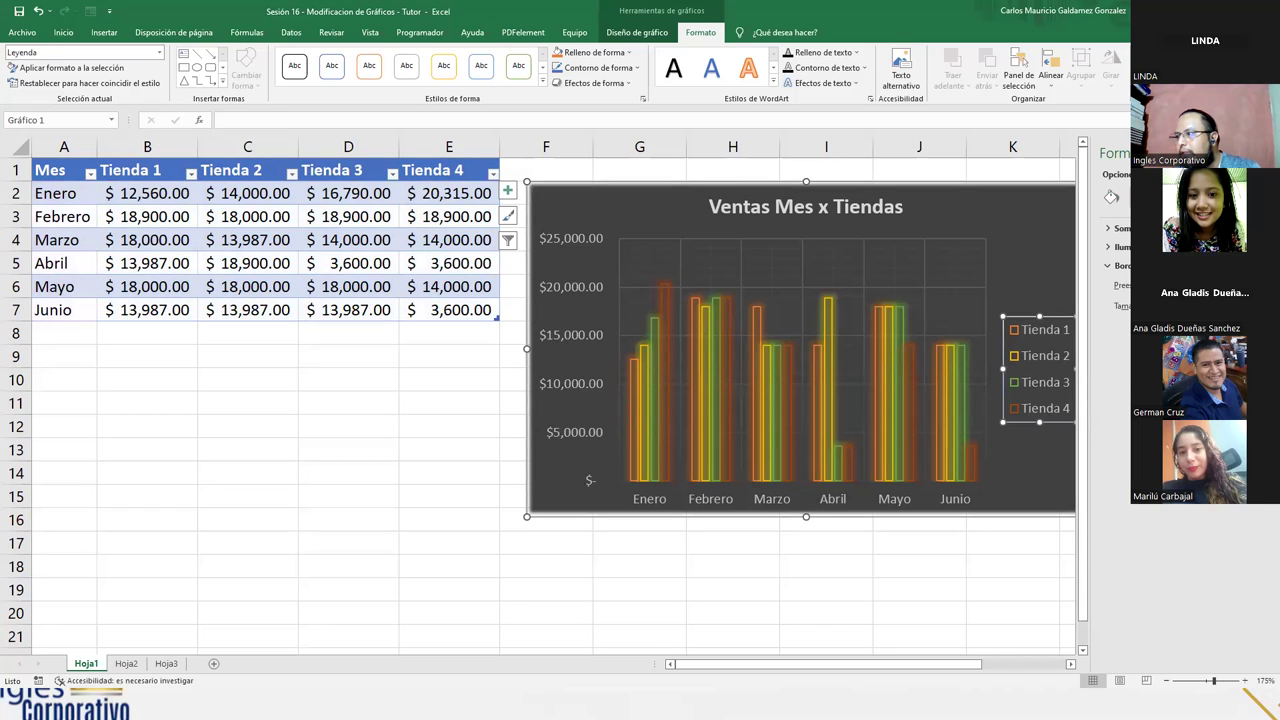
{"action": "left_click", "coordinate": [1012, 458]}
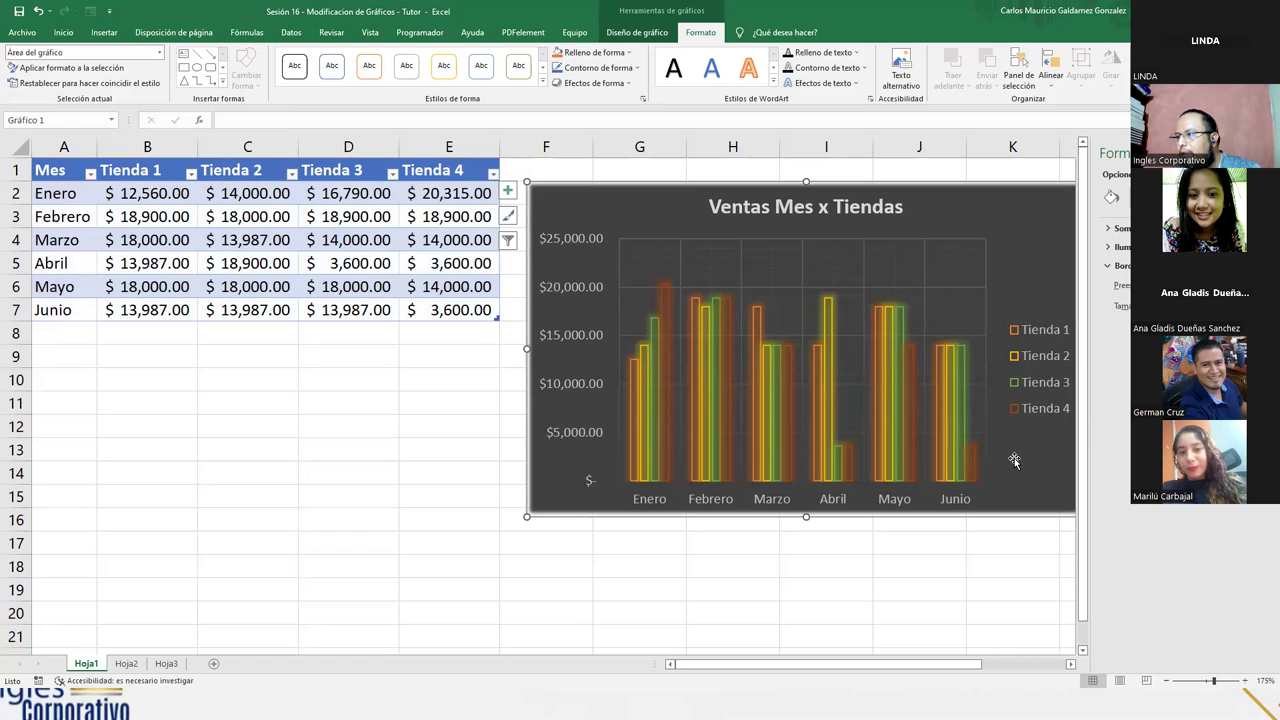
{"action": "left_click", "coordinate": [1005, 372]}
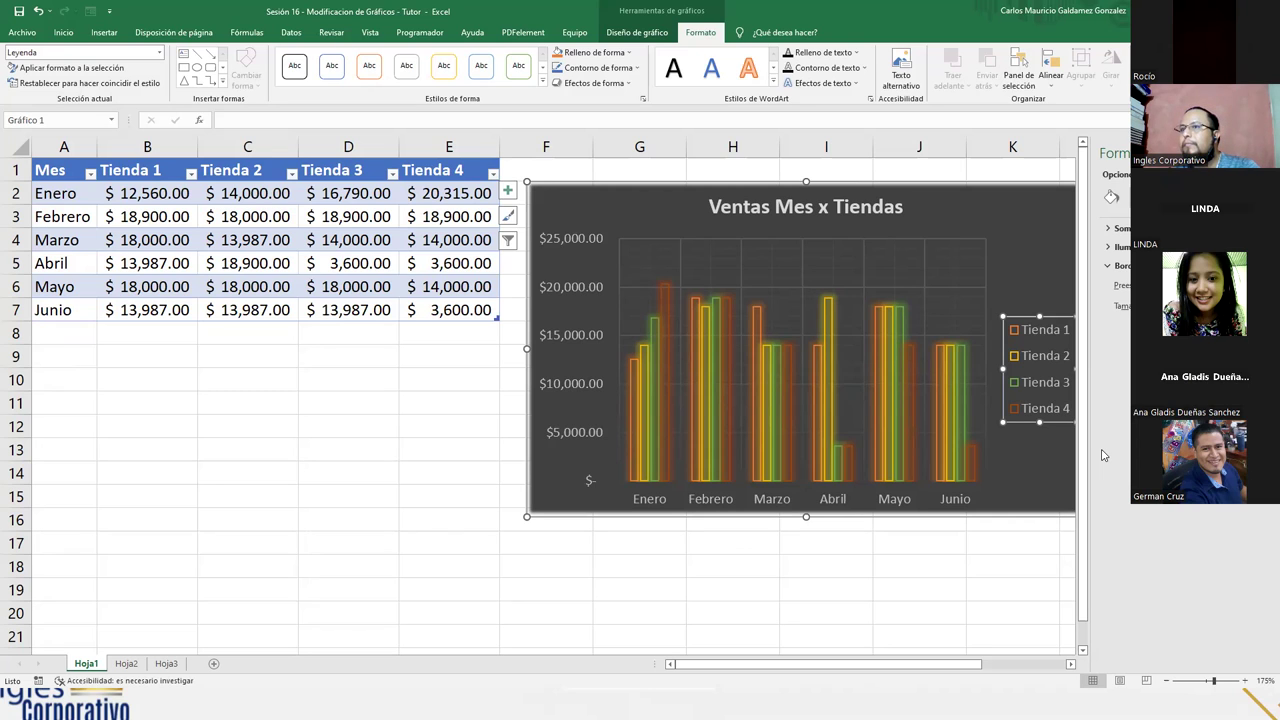
{"action": "left_click", "coordinate": [1028, 232]}
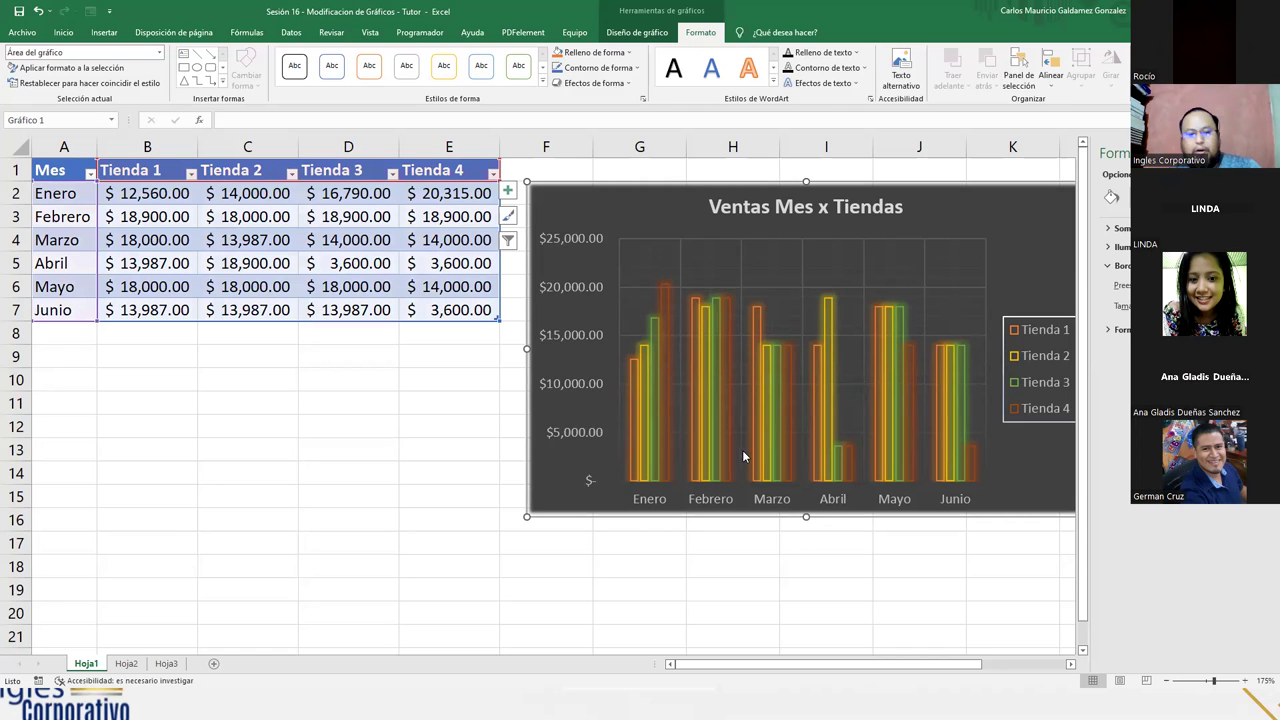
Step: Move the chart left so it starts at column D, and select the four stores' data series one by one
{"action": "left_click_drag", "start_coordinate": [663, 206], "coordinate": [456, 226]}
{"action": "scroll", "coordinate": [501, 467], "scroll_direction": "up", "scroll_amount": 4, "text": "ctrl"}
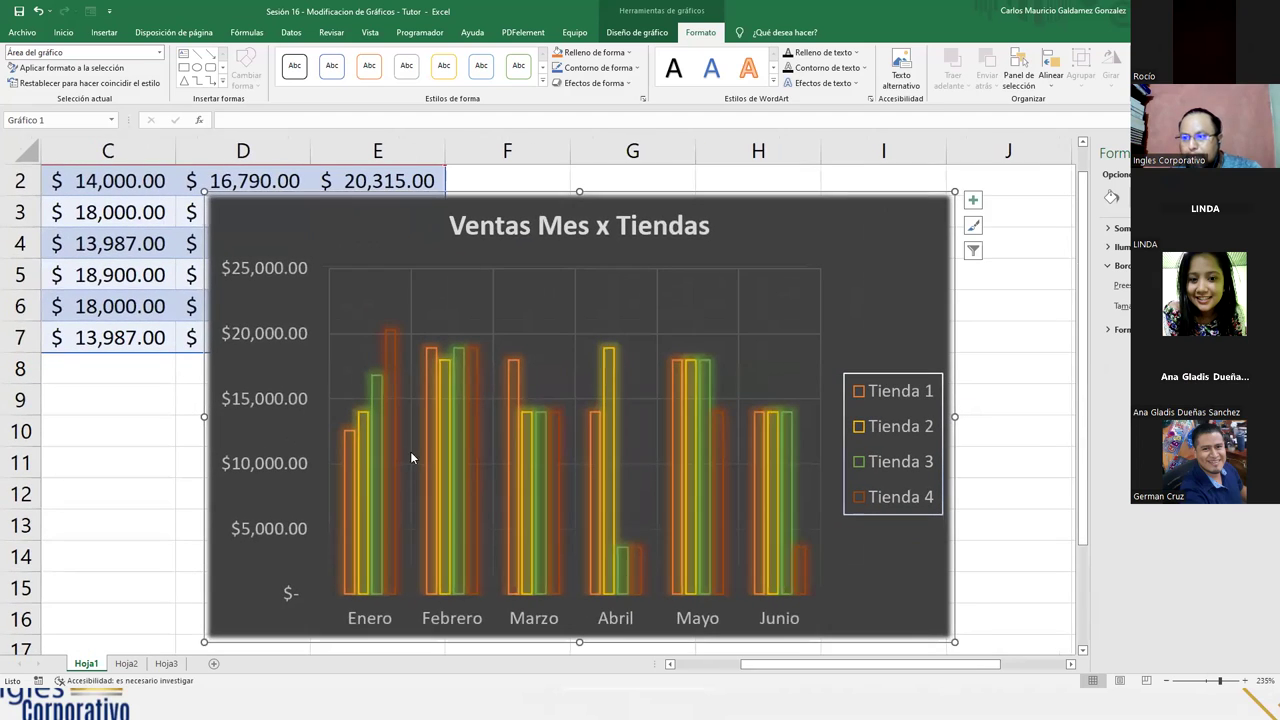
{"action": "left_click", "coordinate": [345, 438]}
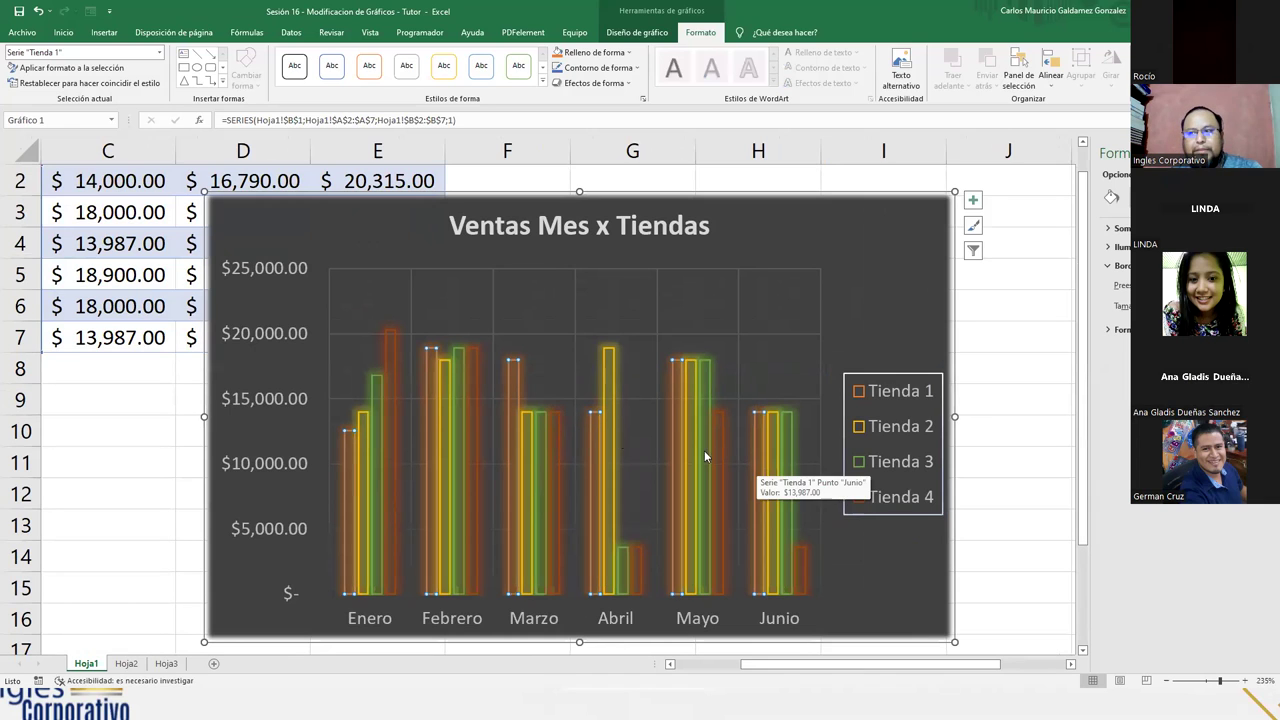
{"action": "left_click", "coordinate": [365, 423]}
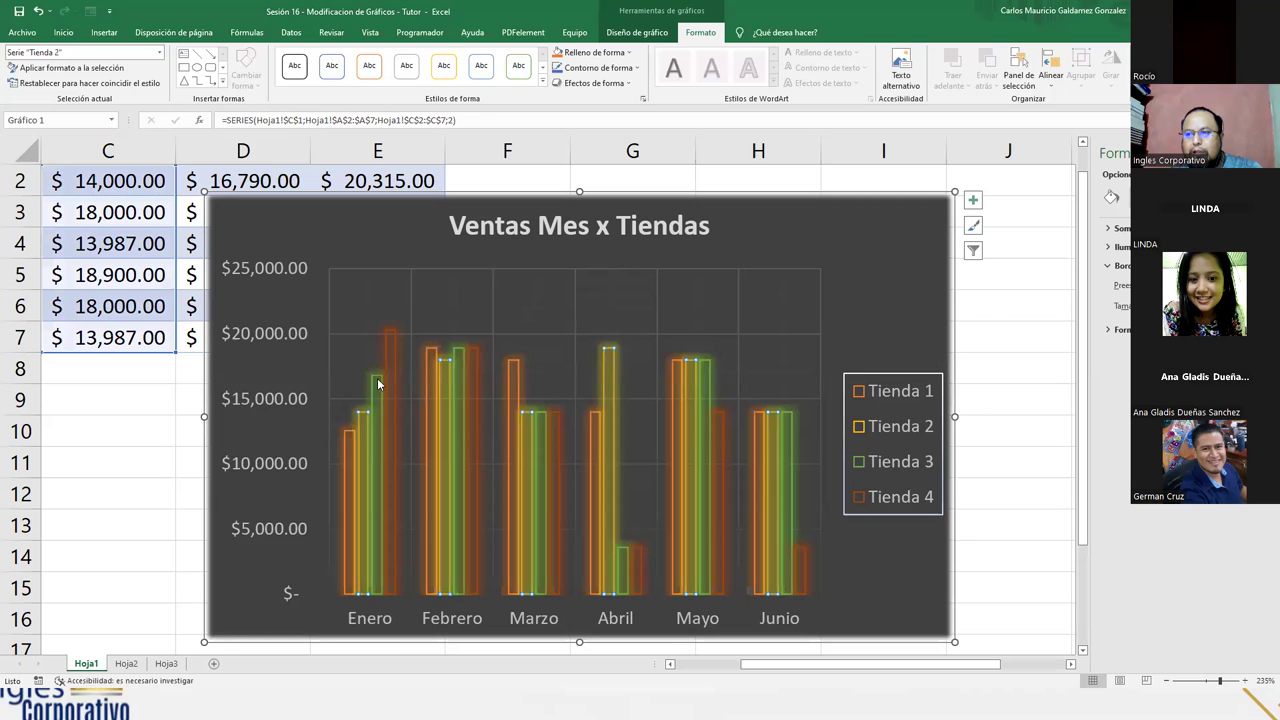
{"action": "left_click", "coordinate": [377, 381]}
{"action": "left_click", "coordinate": [389, 342]}
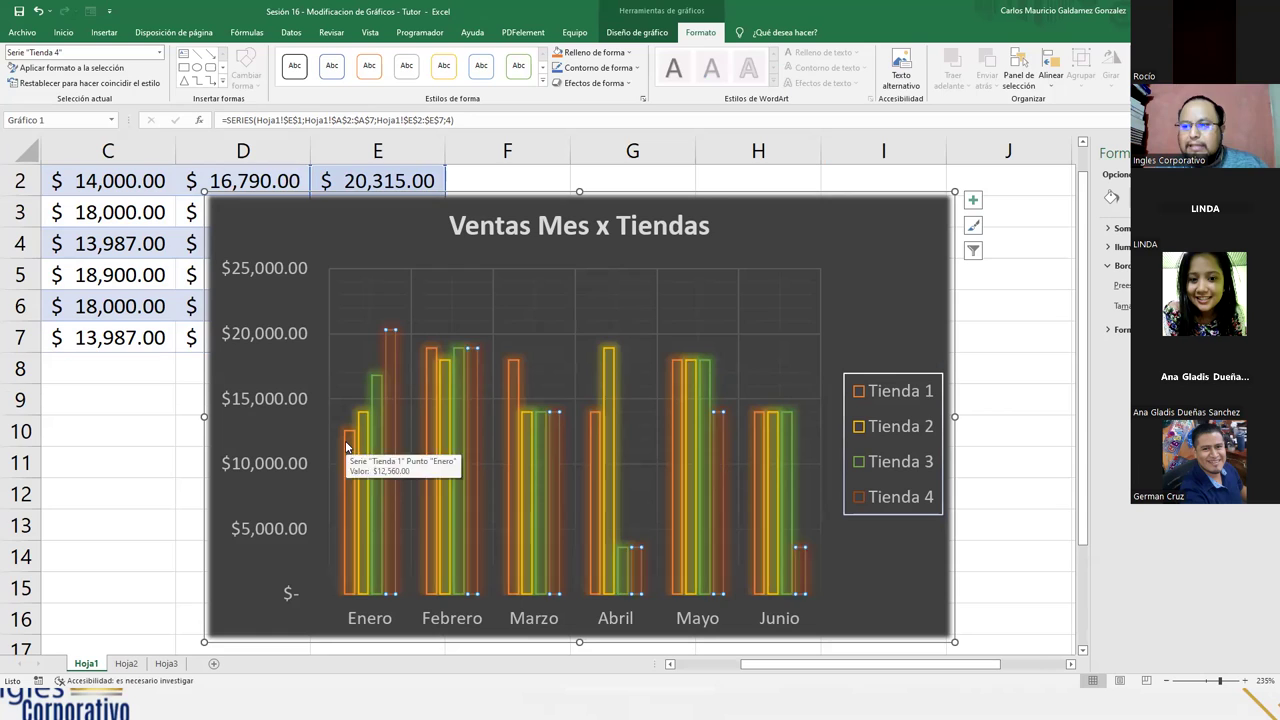
Step: Give the Tienda 1 columns a solid purple border with a width of 2 pt
{"action": "left_click", "coordinate": [347, 445]}
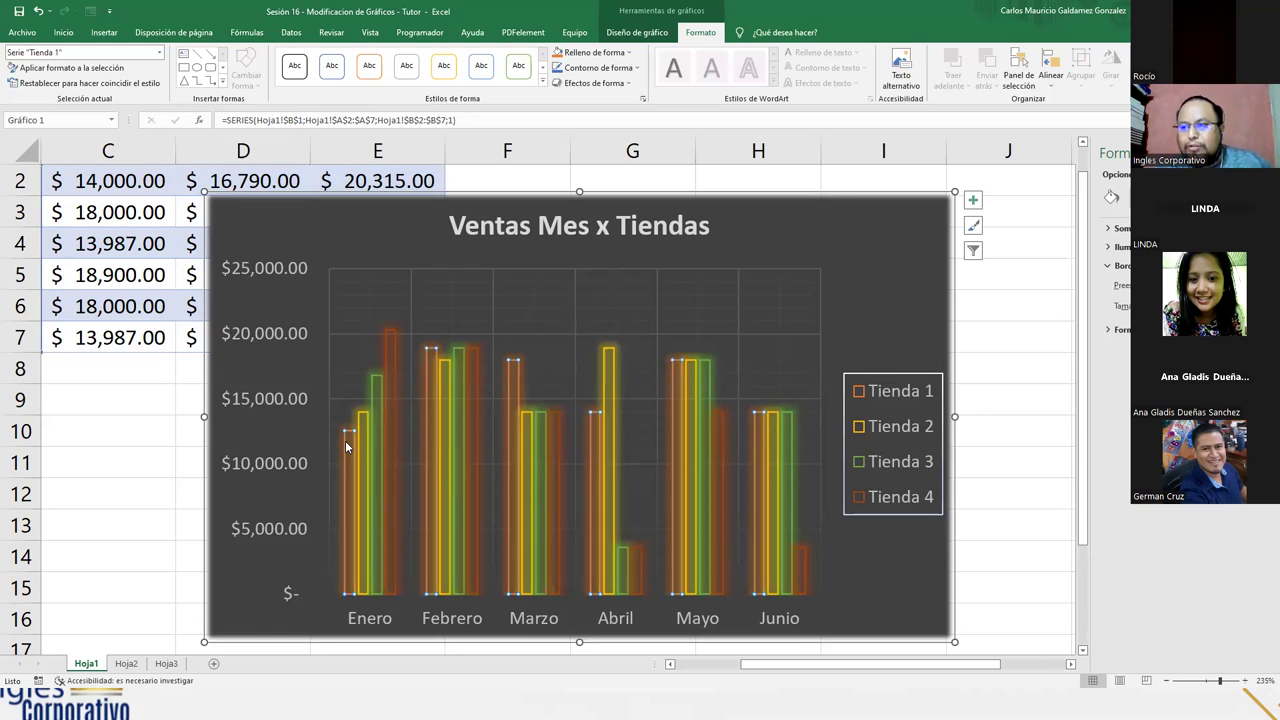
{"action": "left_click", "coordinate": [1111, 197]}
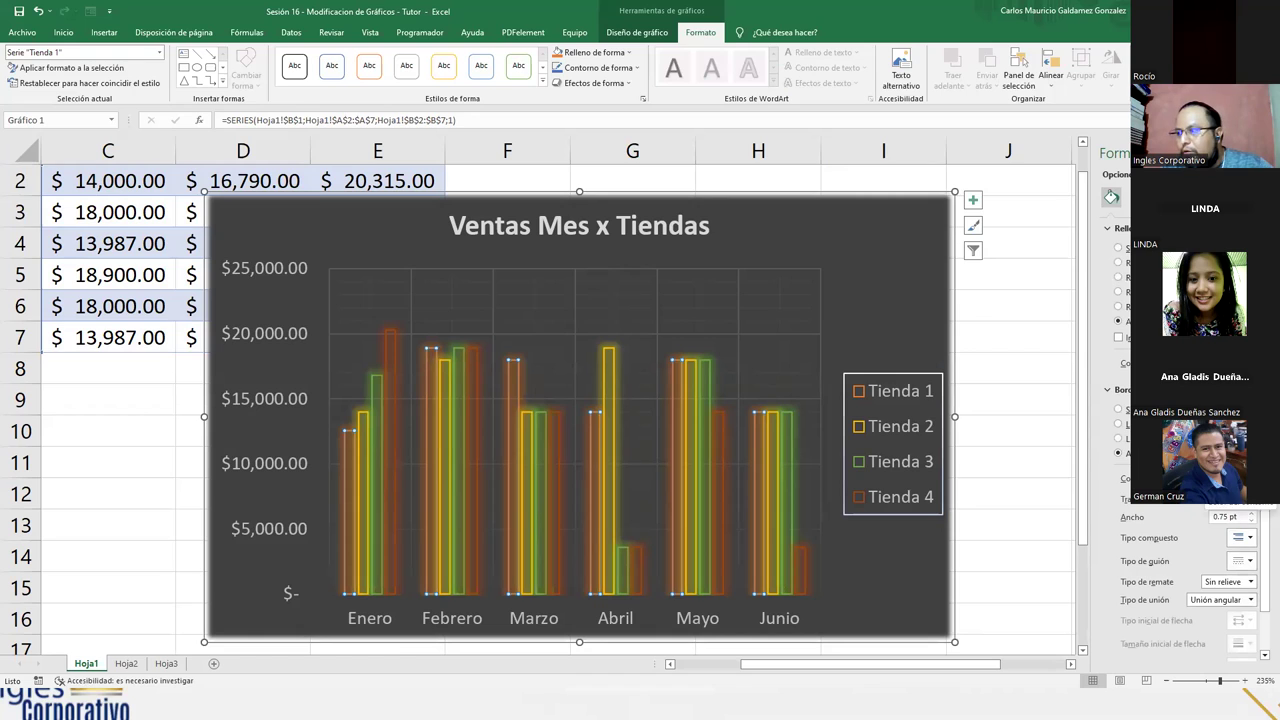
{"action": "left_click", "coordinate": [1117, 424]}
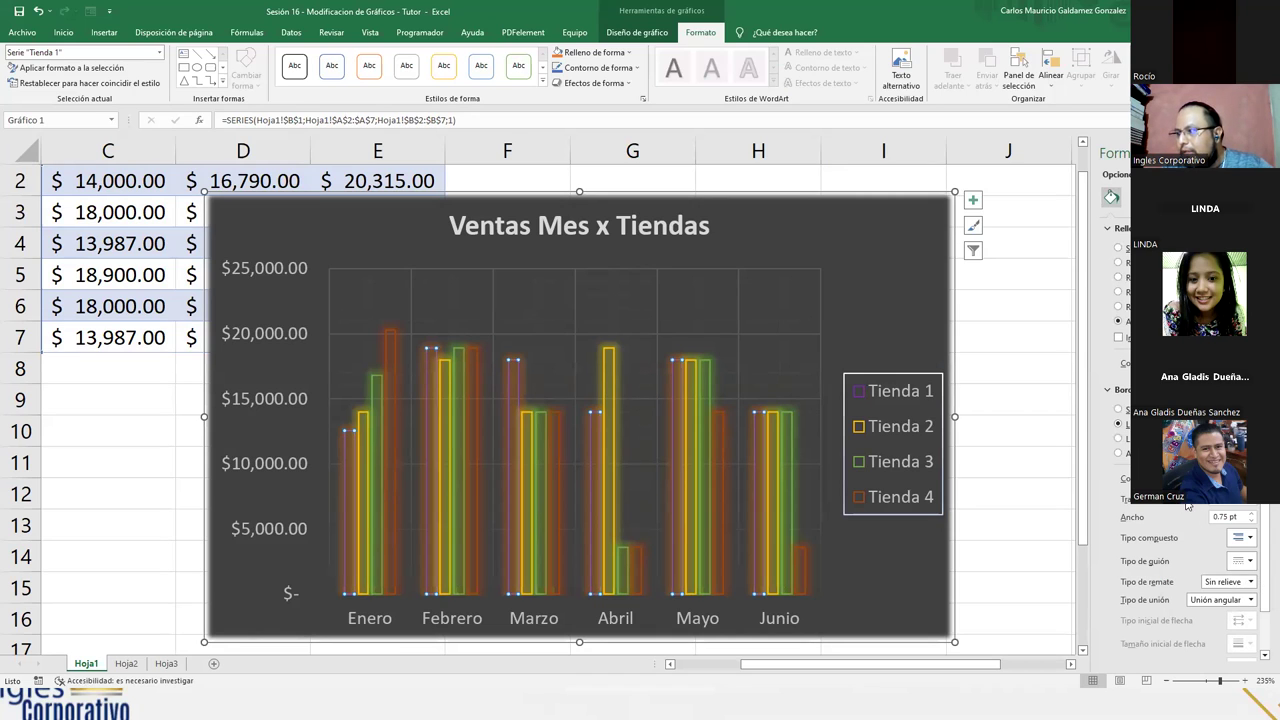
{"action": "left_click", "coordinate": [1250, 514]}
{"action": "left_click", "coordinate": [1250, 514]}
{"action": "left_click", "coordinate": [1250, 514]}
{"action": "left_click", "coordinate": [1250, 514]}
{"action": "left_click", "coordinate": [1250, 514]}
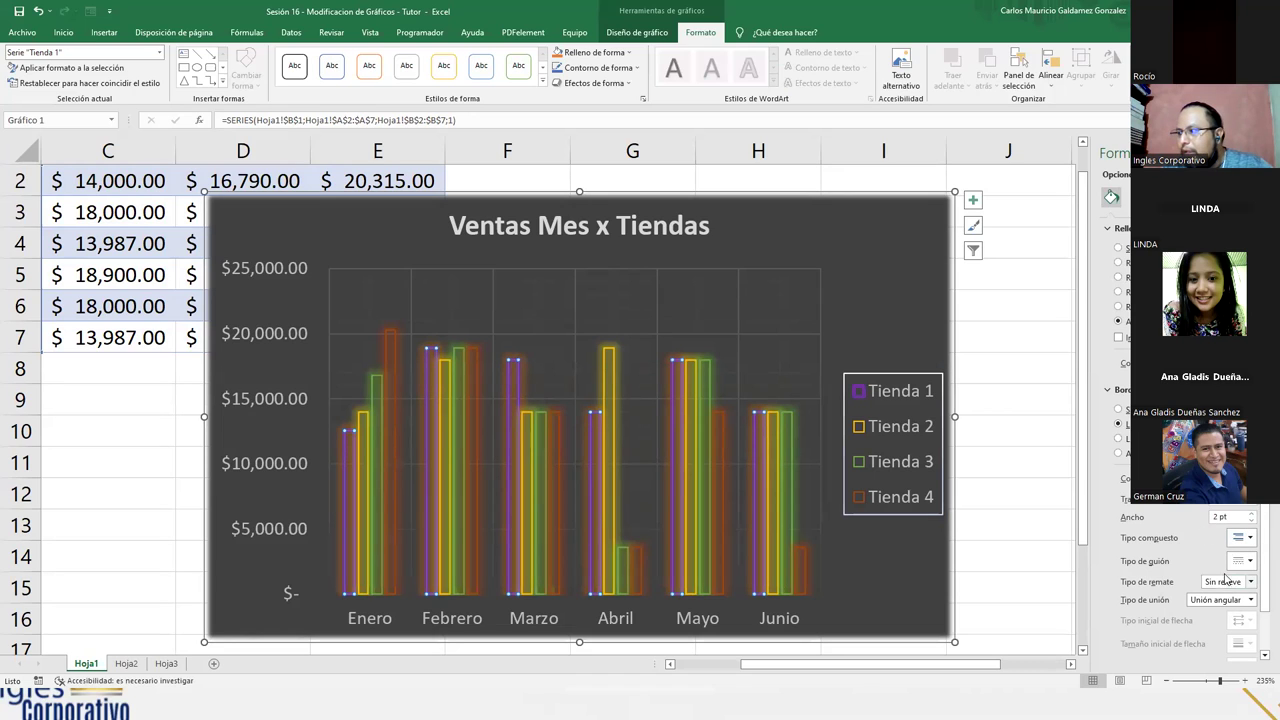
{"action": "left_click", "coordinate": [853, 305]}
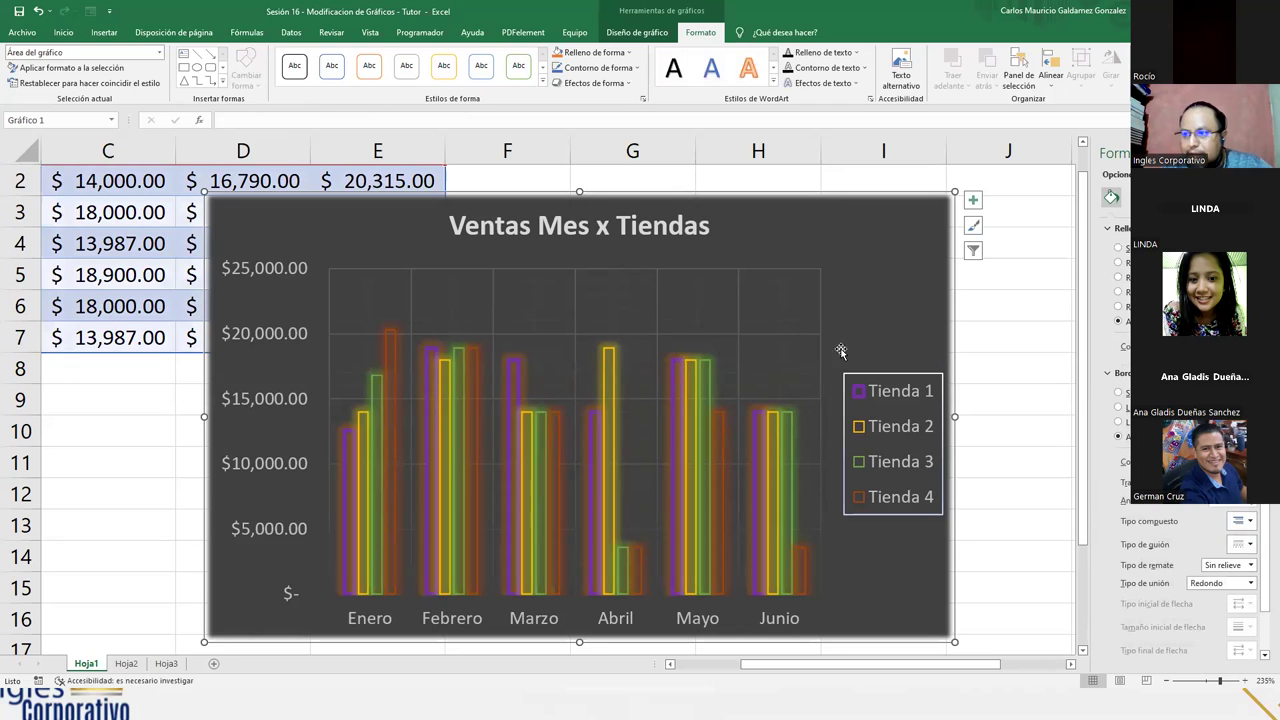
Step: Try a blue-and-white pattern fill on the Tienda 1 columns after viewing the series' effects options
{"action": "left_click", "coordinate": [349, 436]}
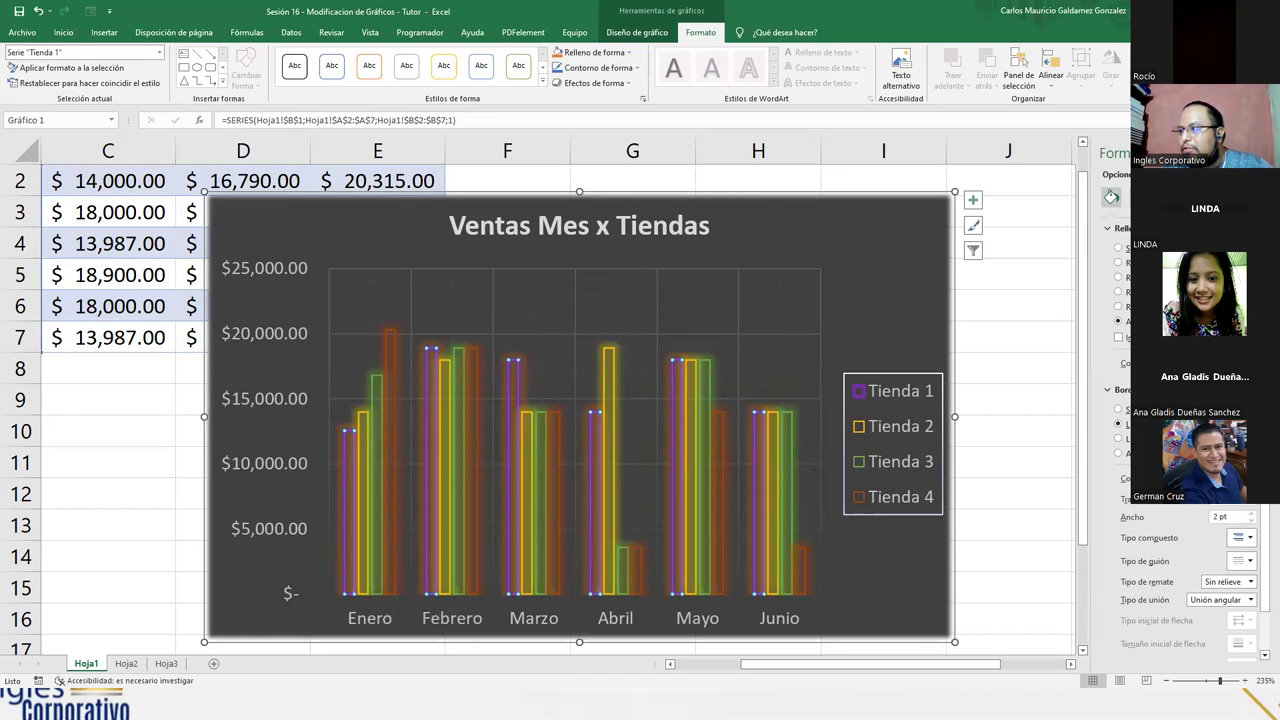
{"action": "left_click", "coordinate": [1140, 197]}
{"action": "left_click", "coordinate": [1169, 197]}
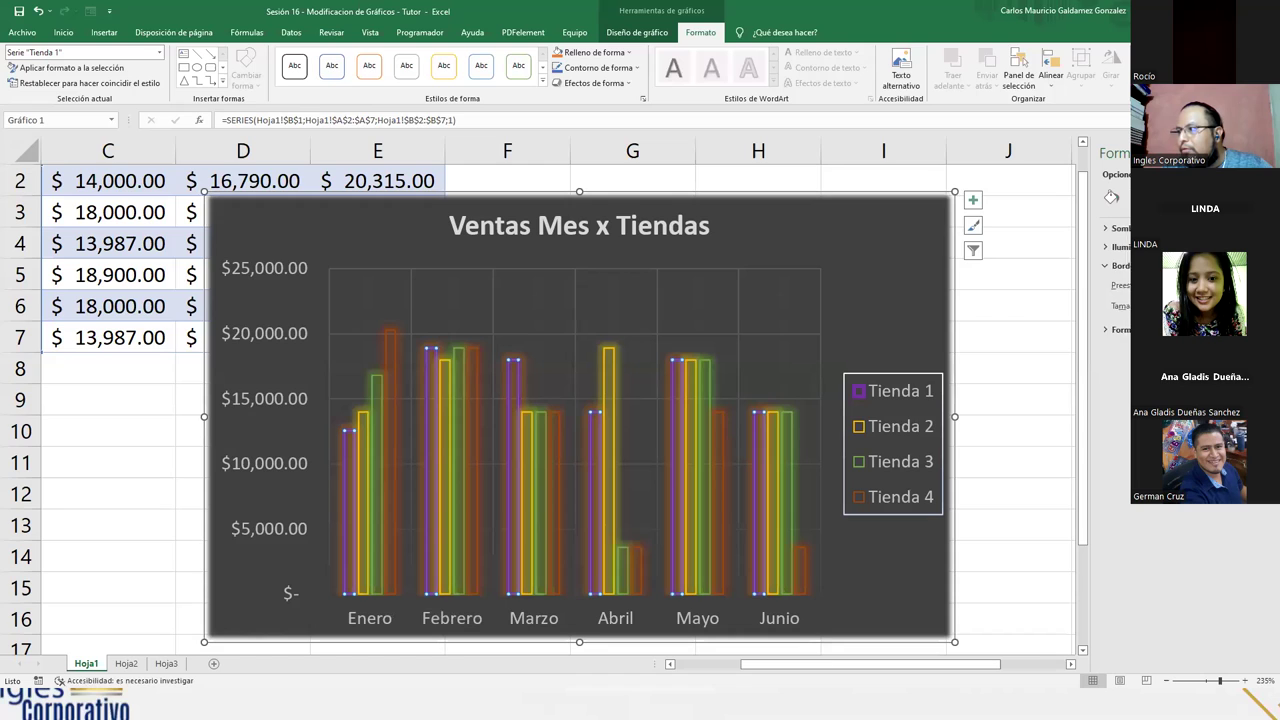
{"action": "left_click", "coordinate": [1111, 197]}
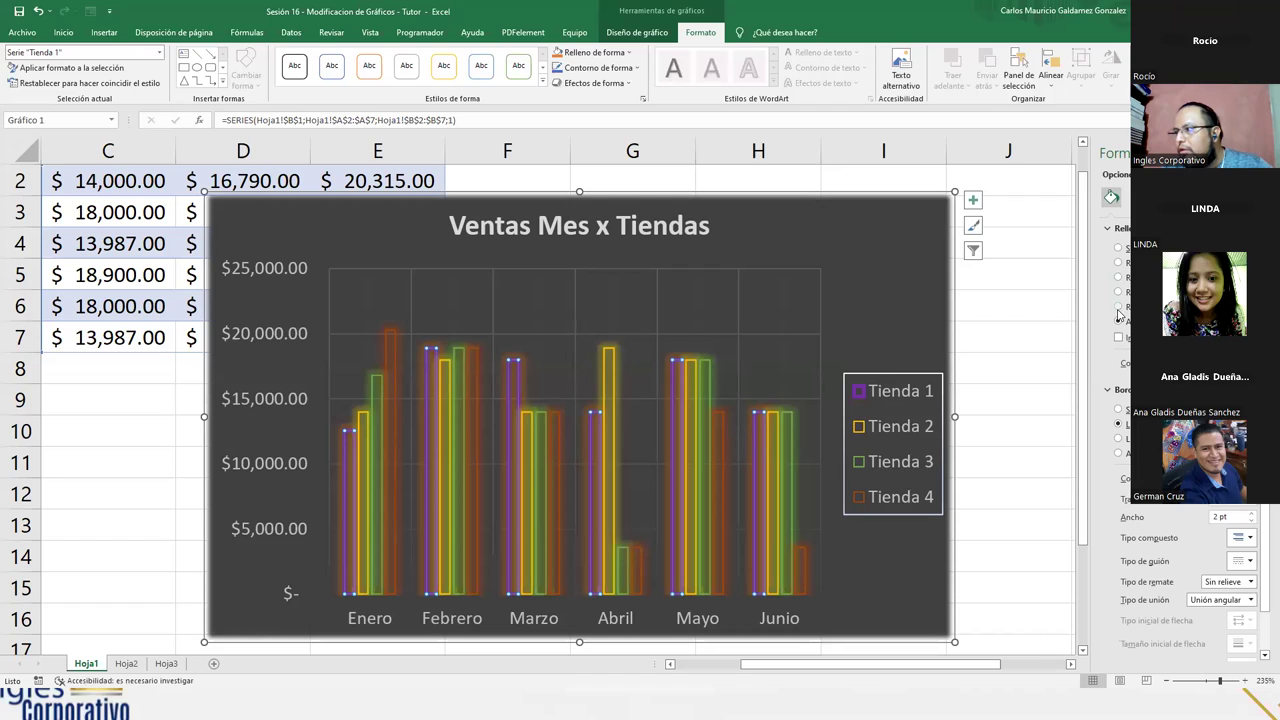
{"action": "left_click", "coordinate": [1118, 308]}
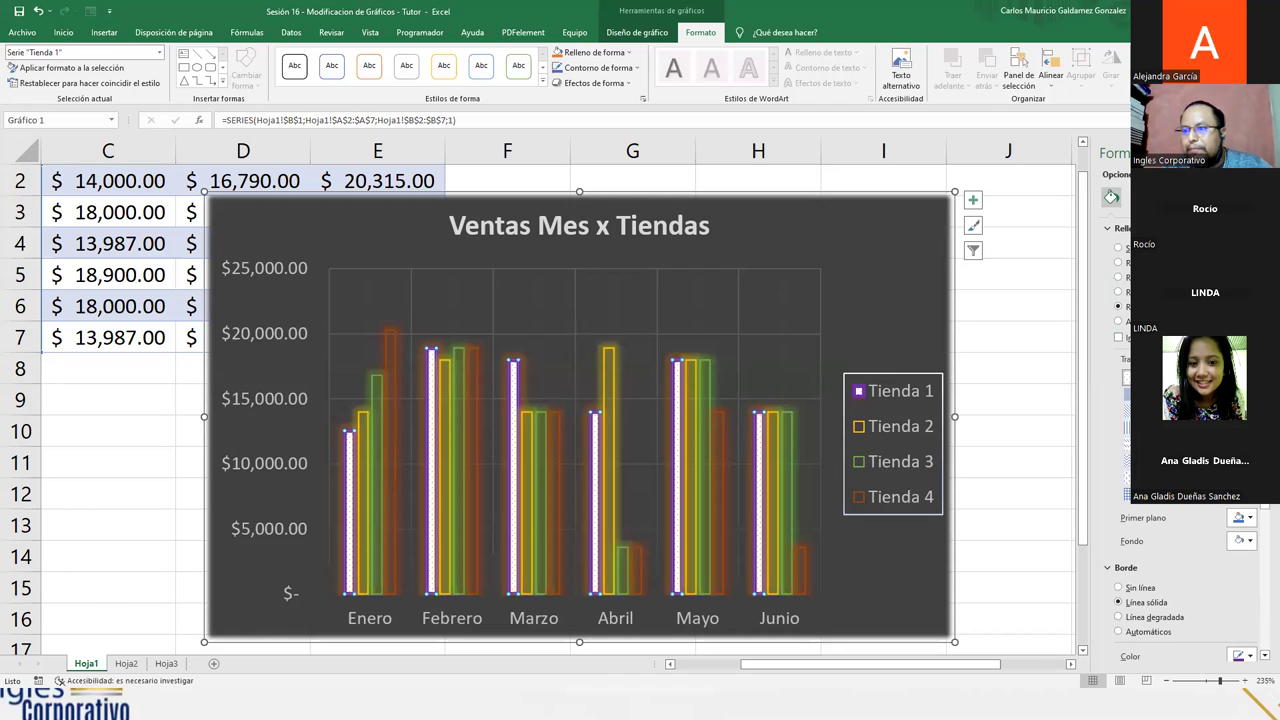
{"action": "left_click", "coordinate": [1140, 395]}
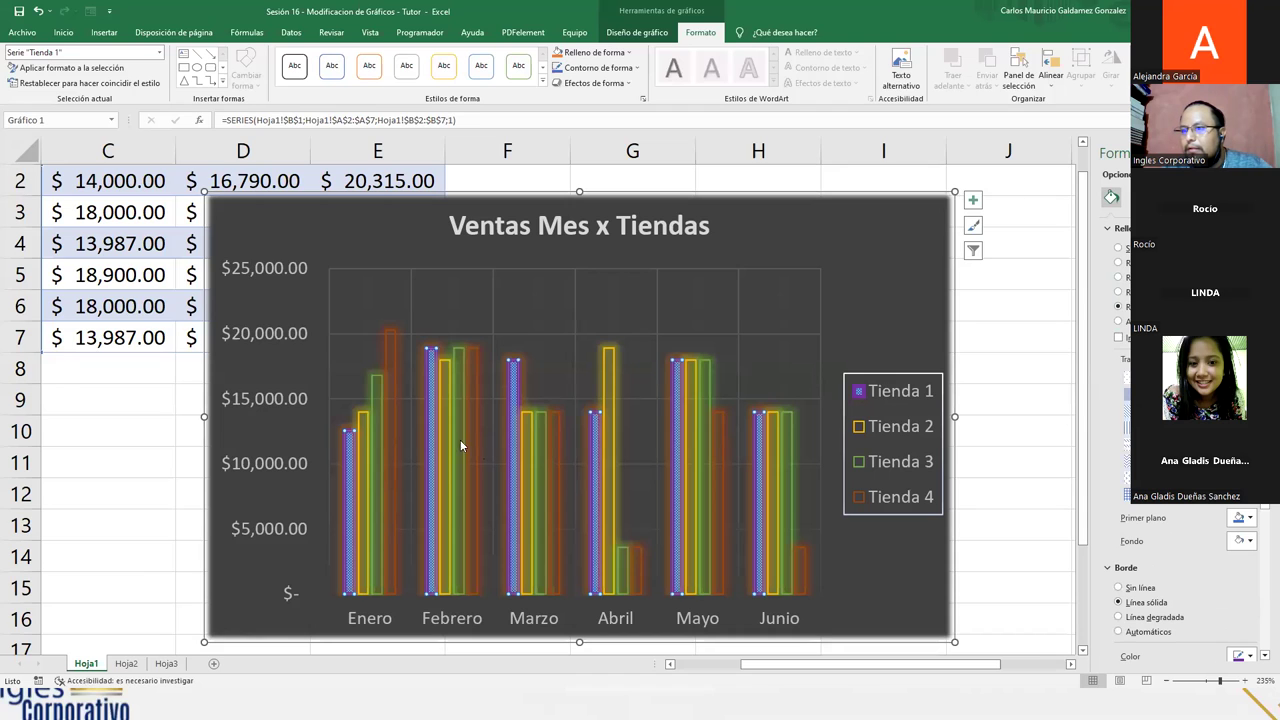
Step: Try pattern fills on the next two series: vertical stripes for Tienda 2 and a blue-and-white pattern for Tienda 3
{"action": "left_click", "coordinate": [362, 425]}
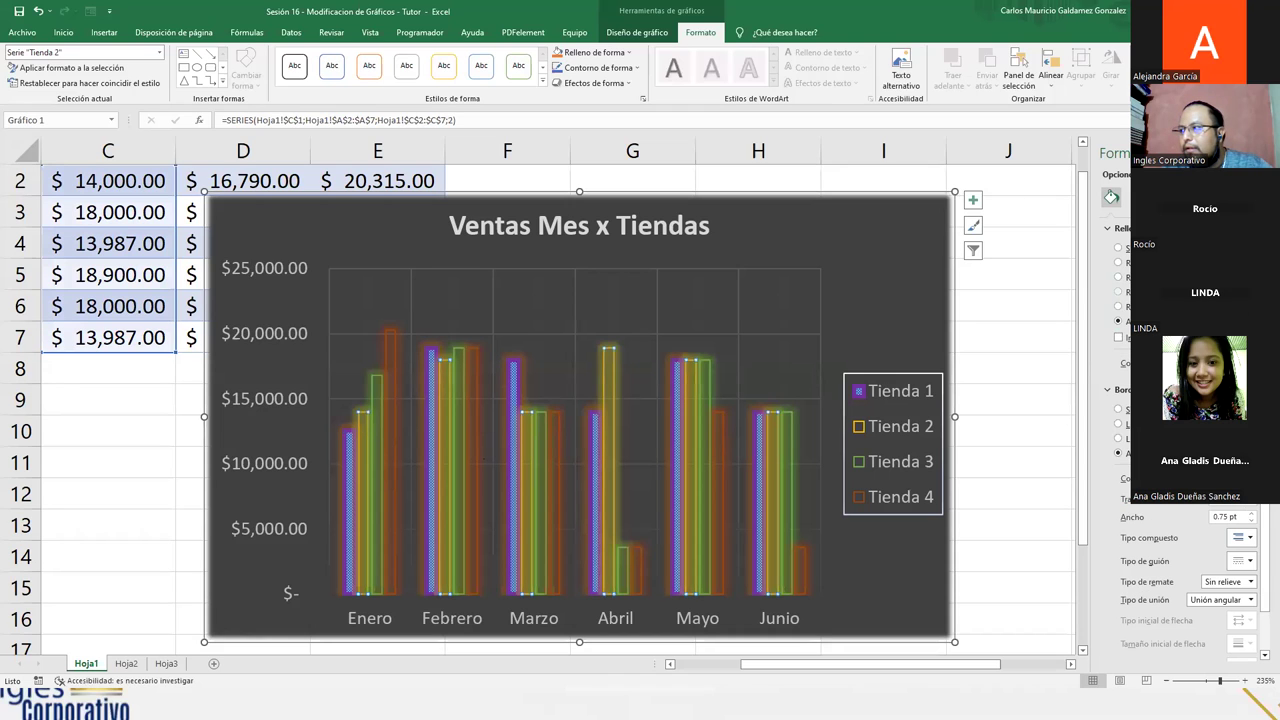
{"action": "left_click", "coordinate": [1118, 305]}
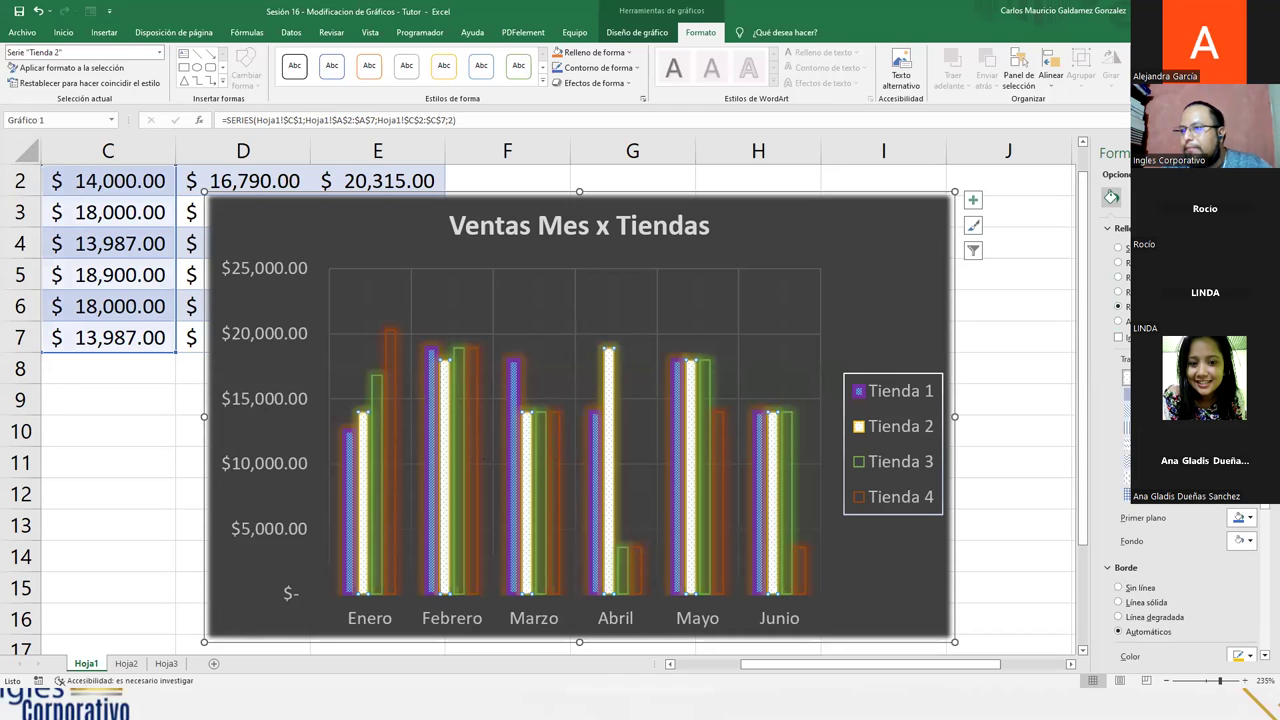
{"action": "left_click", "coordinate": [376, 386]}
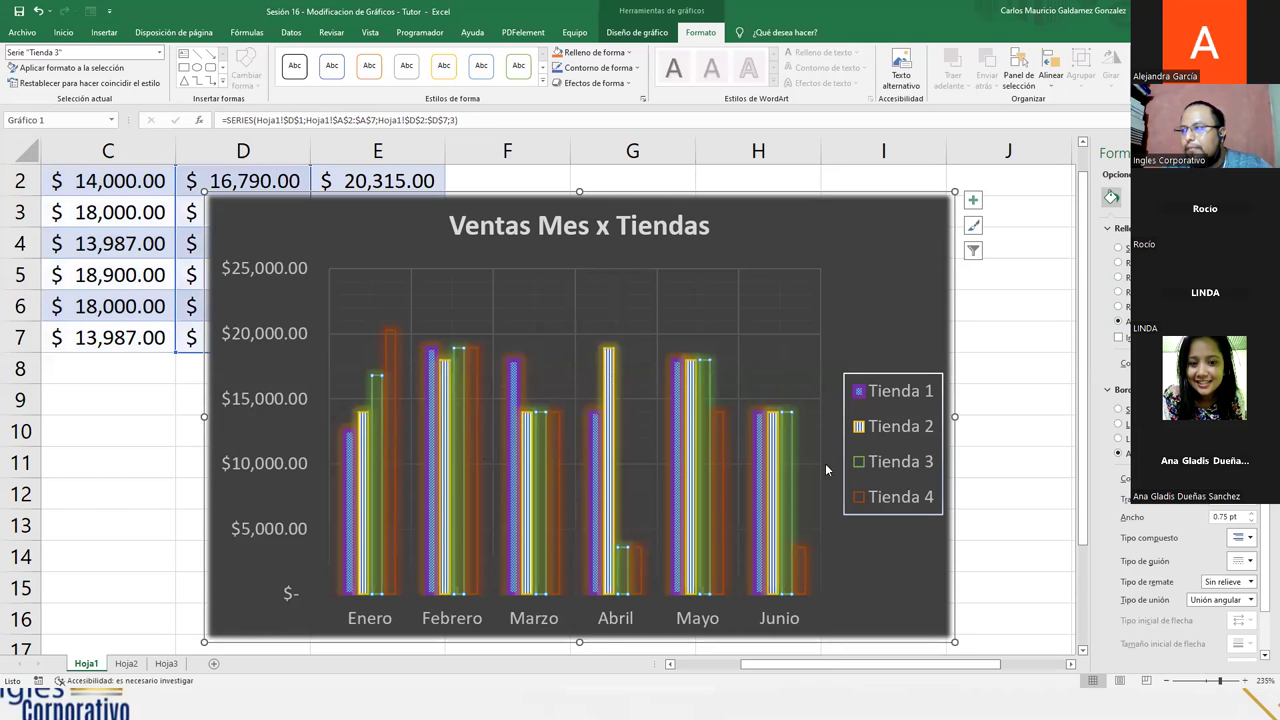
{"action": "left_click", "coordinate": [1118, 305]}
{"action": "left_click", "coordinate": [1126, 377]}
Step: Try a blue-and-white checkered pattern fill on the Tienda 4 columns and deselect the chart
{"action": "left_click", "coordinate": [393, 338]}
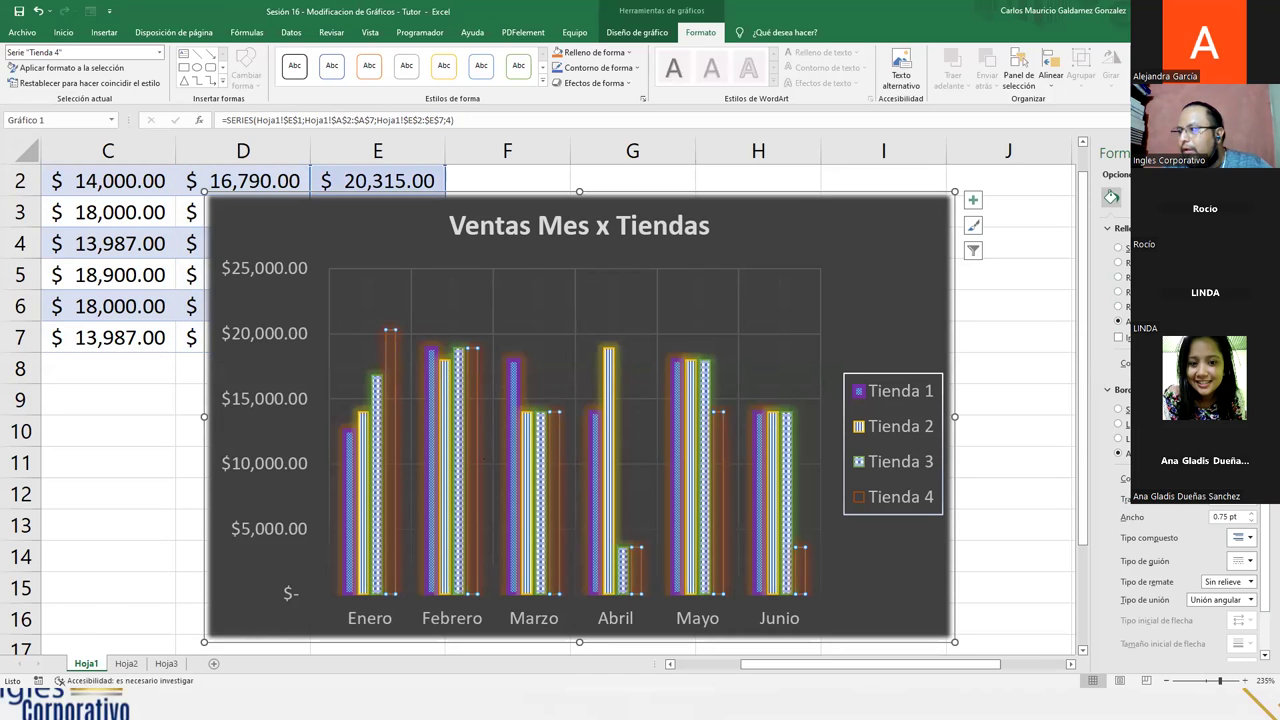
{"action": "left_click", "coordinate": [1118, 305]}
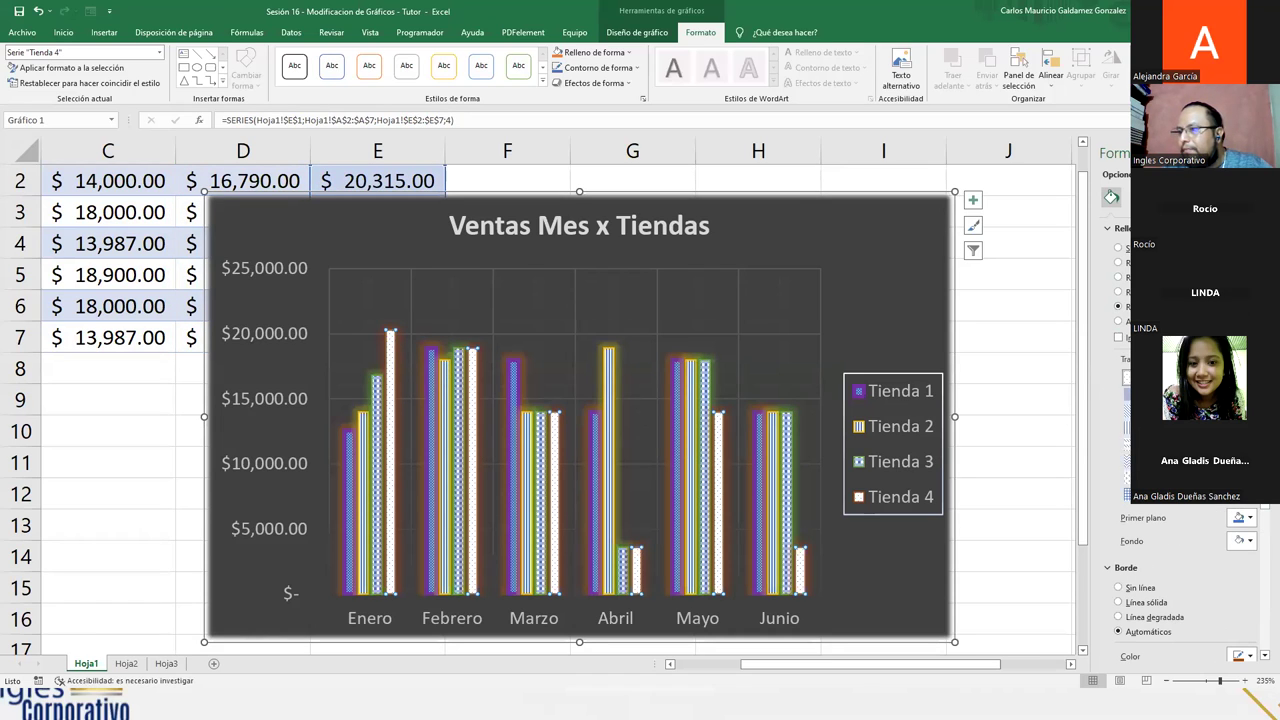
{"action": "left_click", "coordinate": [1126, 377]}
{"action": "left_click", "coordinate": [1018, 552]}
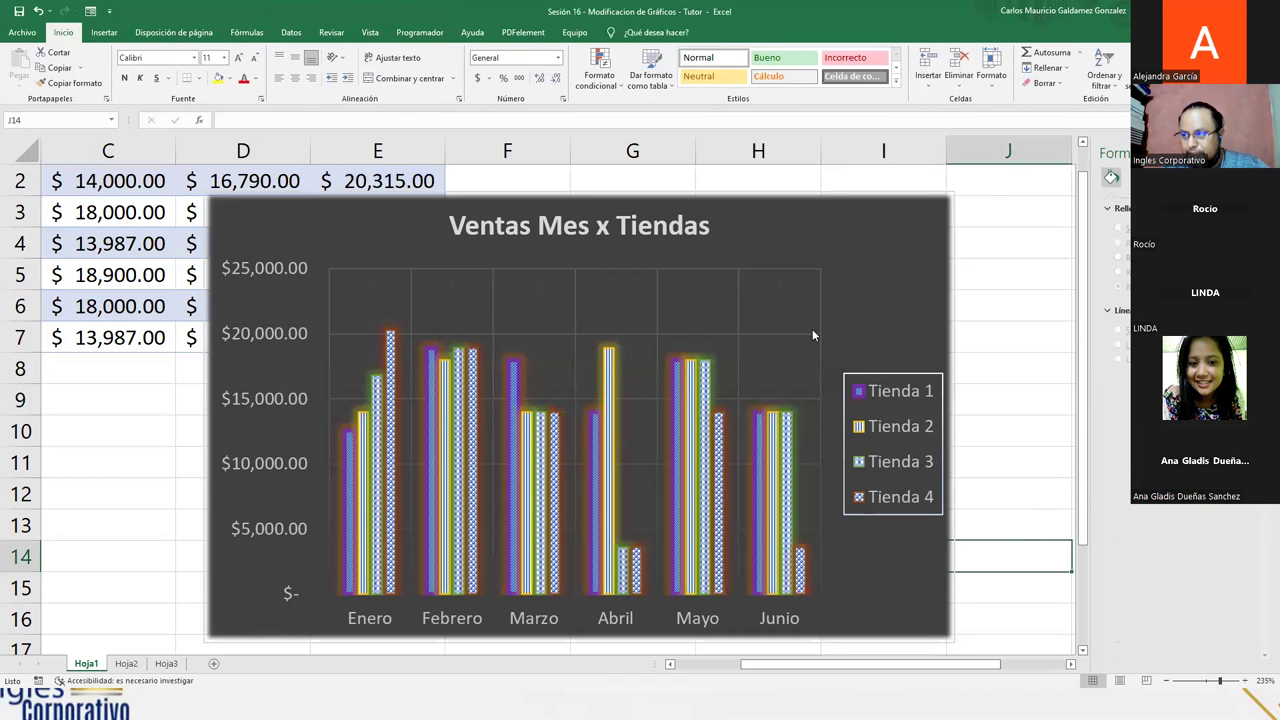
Step: Shrink the chart from its upper-left corner so that it no longer covers the data table
{"action": "left_click", "coordinate": [870, 296]}
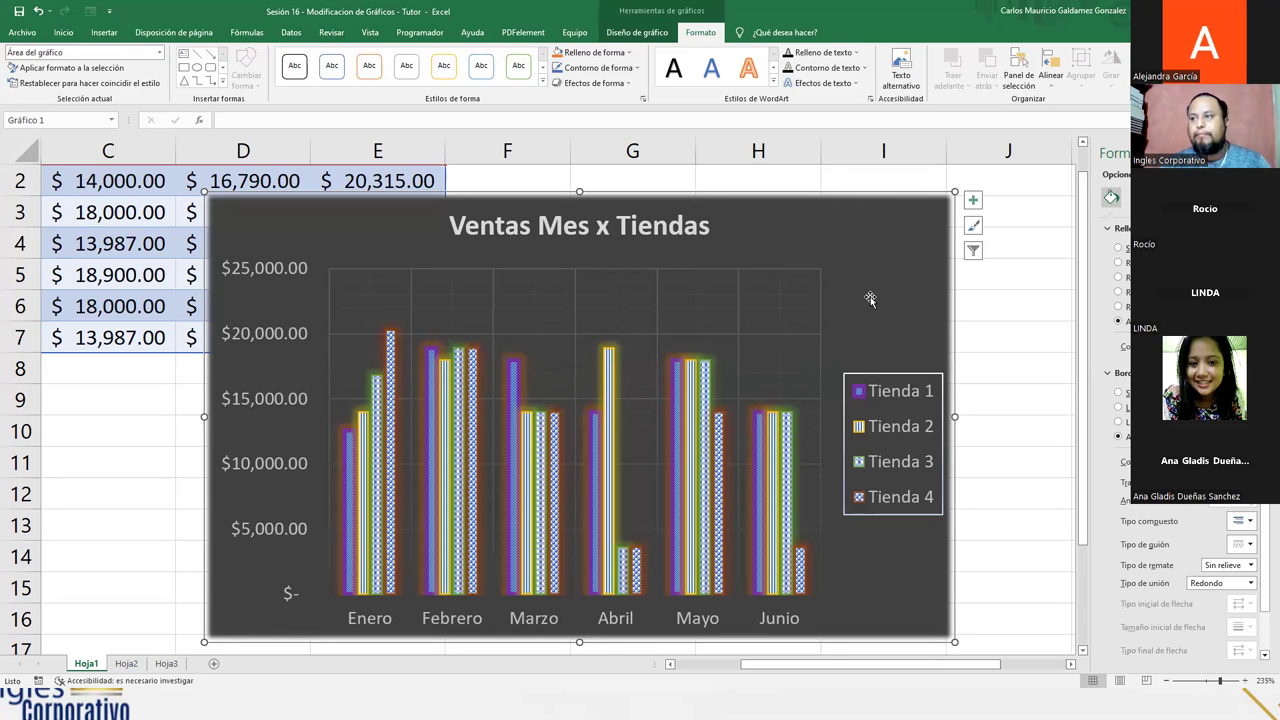
{"action": "left_click_drag", "start_coordinate": [204, 192], "coordinate": [531, 266]}
{"action": "scroll", "coordinate": [531, 266], "scroll_direction": "down", "scroll_amount": 2}
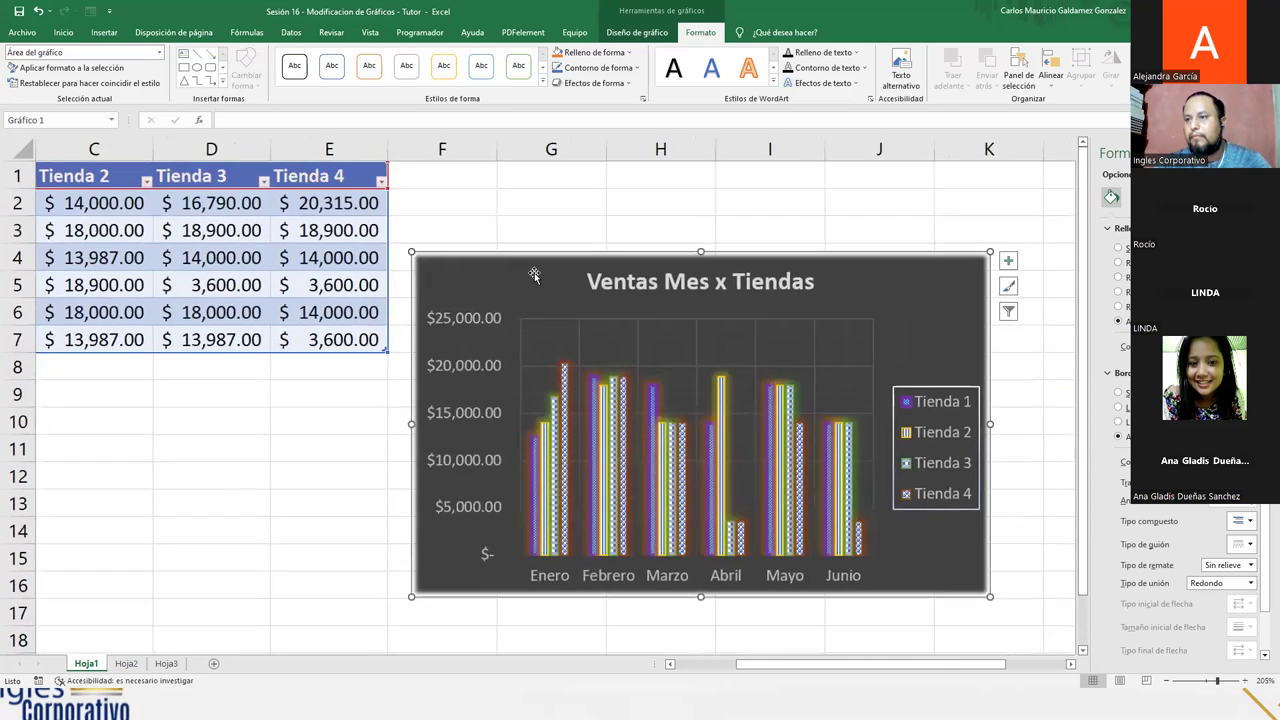
{"action": "scroll", "coordinate": [690, 676], "scroll_direction": "left", "scroll_amount": 2}
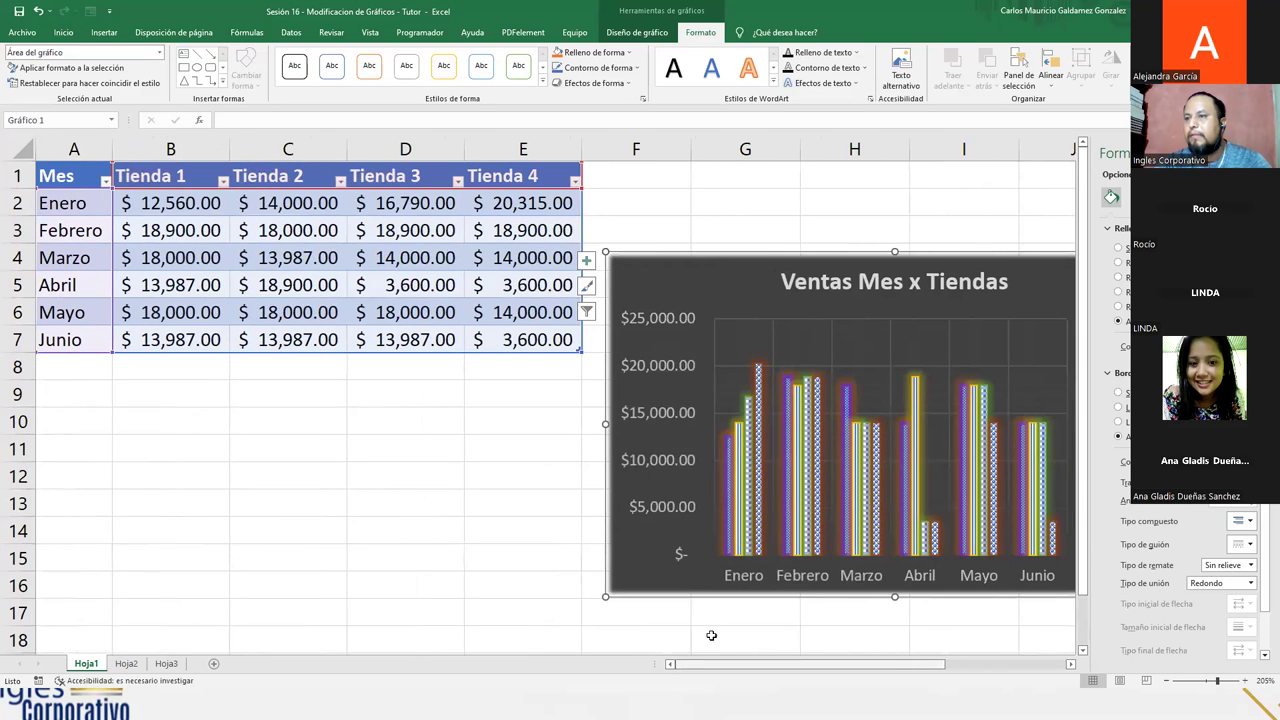
Step: Close the formatting pane, undo the chart resize and the four stores' pattern fills, and select cell C11
{"action": "left_click", "coordinate": [1268, 153]}
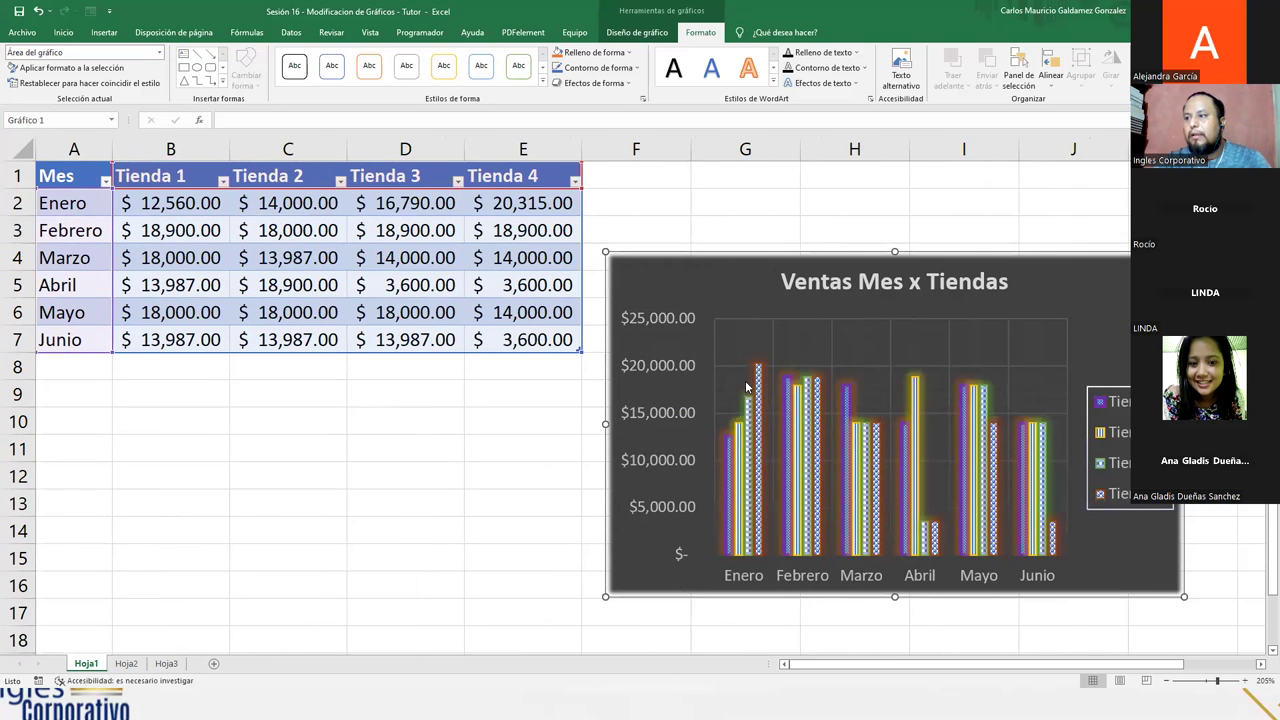
{"action": "scroll", "coordinate": [355, 488], "scroll_direction": "up", "scroll_amount": 2}
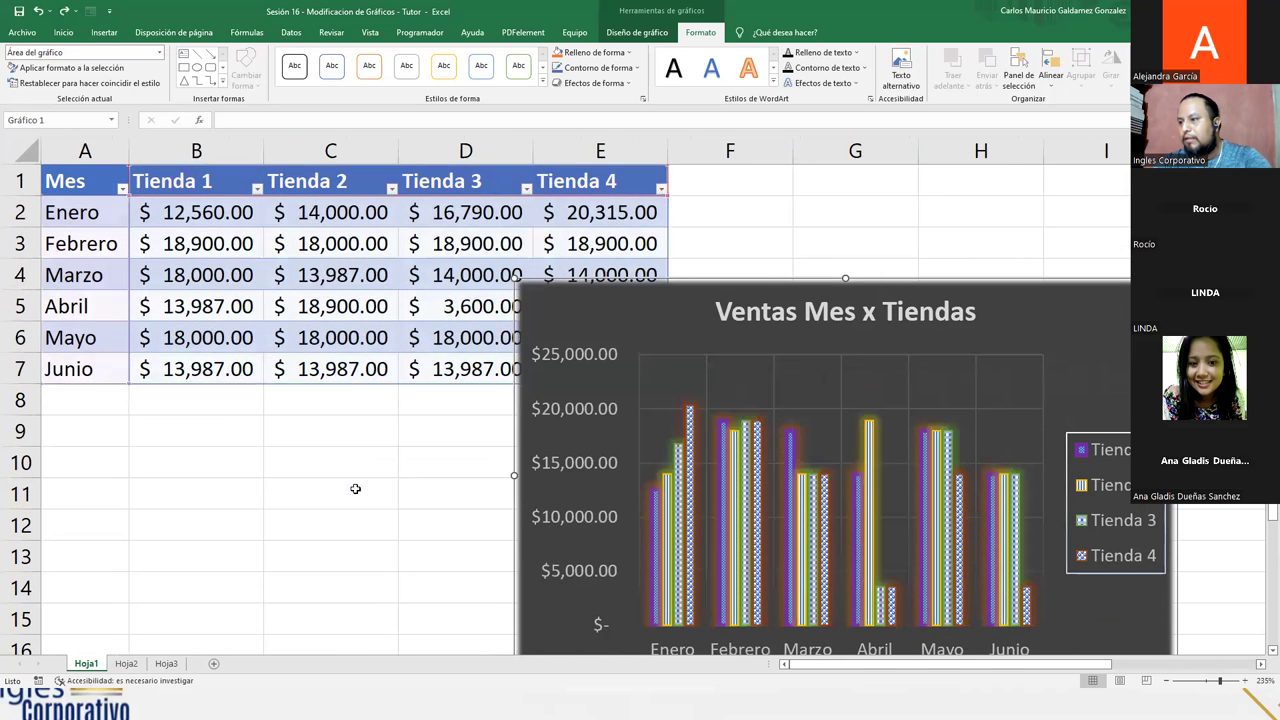
{"action": "key", "text": "ctrl+z"}
{"action": "key", "text": "ctrl+z"}
{"action": "key", "text": "ctrl+z"}
{"action": "key", "text": "ctrl+z"}
{"action": "key", "text": "ctrl+z"}
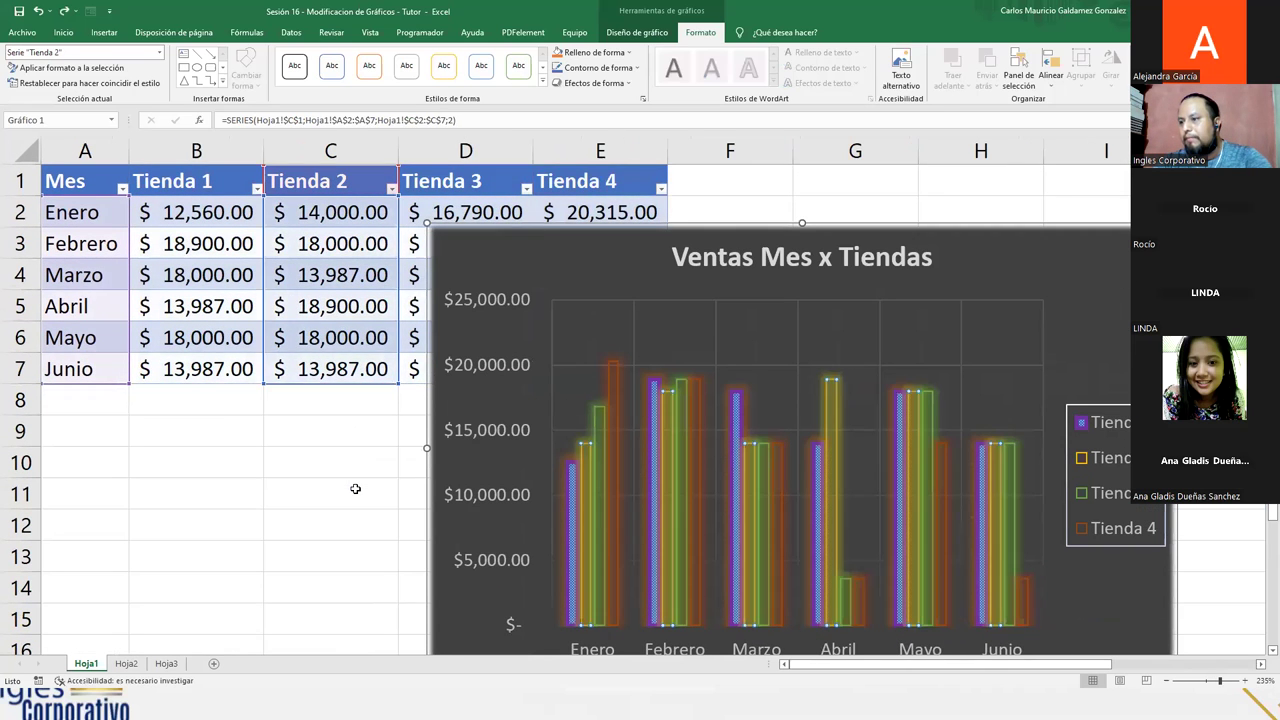
{"action": "left_click", "coordinate": [318, 500]}
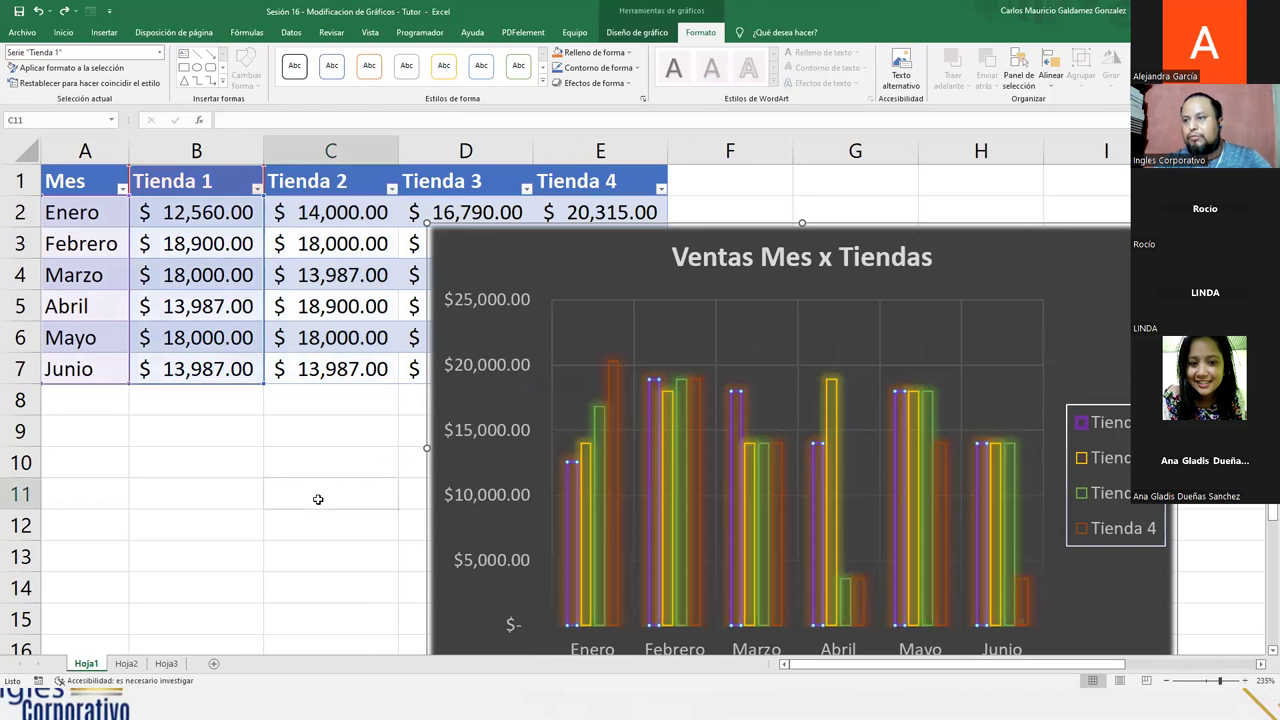
{"action": "scroll", "coordinate": [506, 314], "scroll_direction": "down", "scroll_amount": 2, "text": "ctrl"}
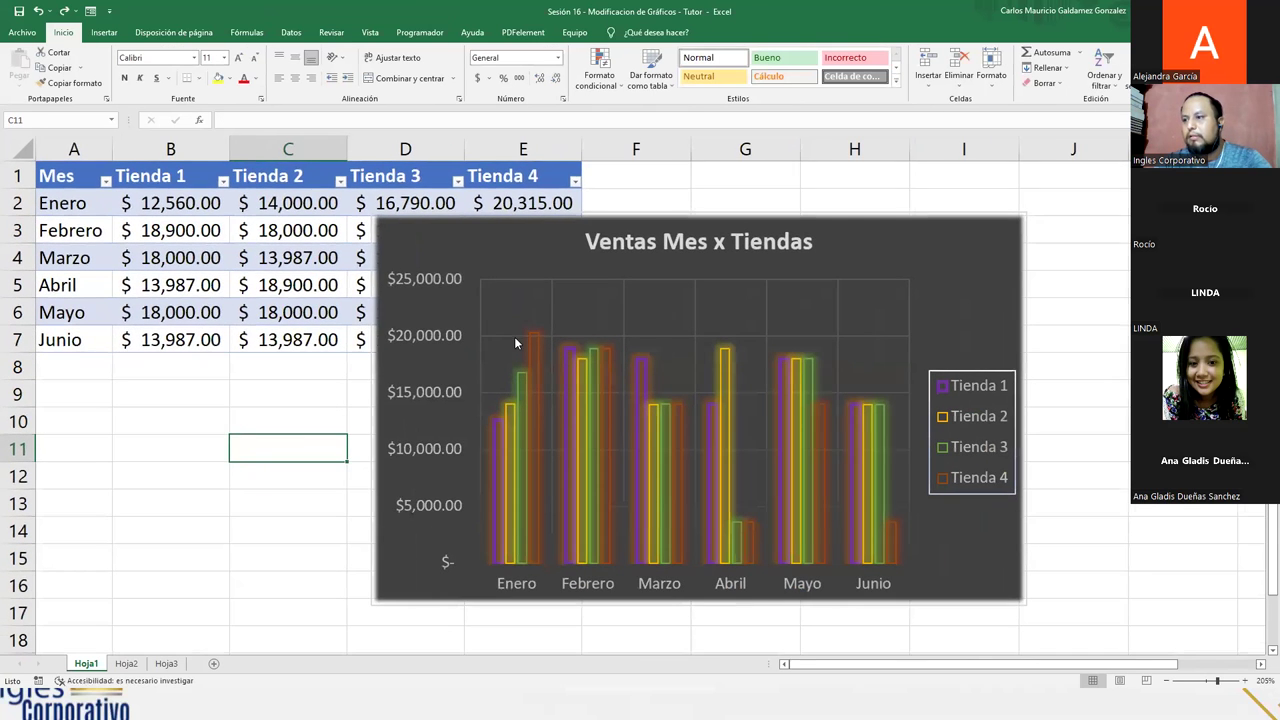
Step: Move the column chart clear of the data table and deselect it
{"action": "left_click_drag", "start_coordinate": [385, 232], "coordinate": [616, 256]}
{"action": "left_click", "coordinate": [468, 422]}
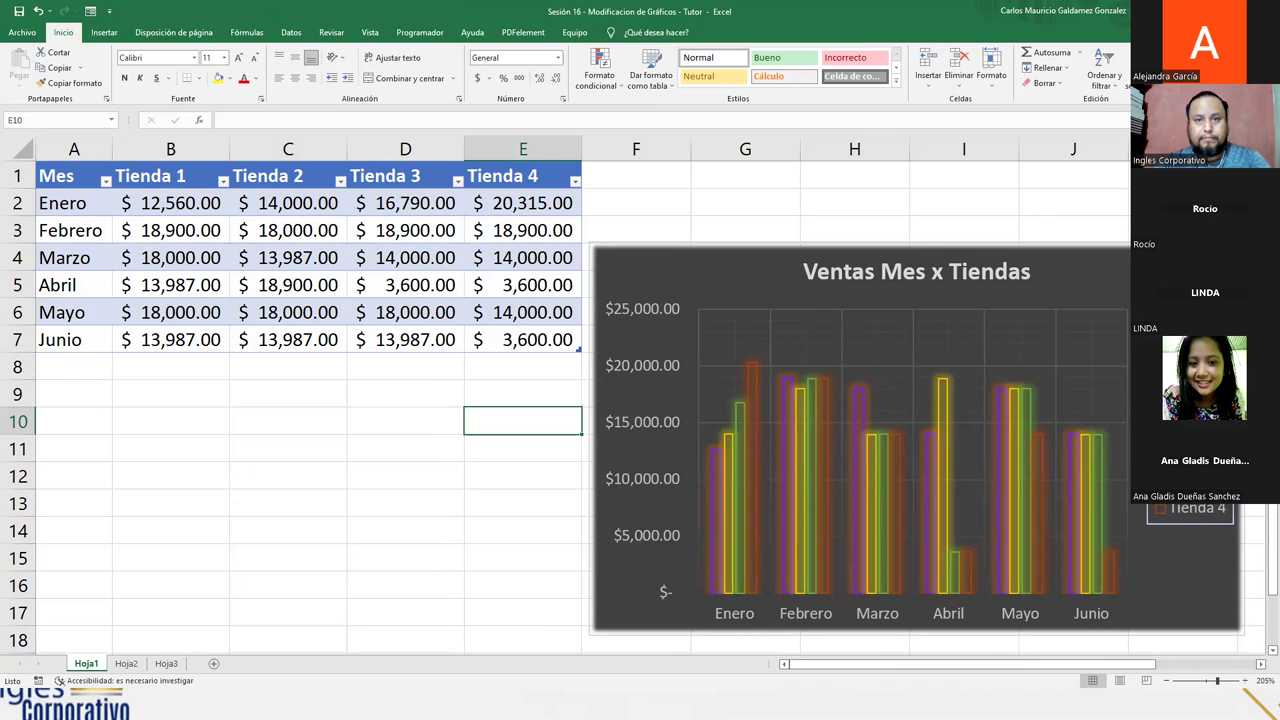
{"action": "left_click", "coordinate": [372, 428]}
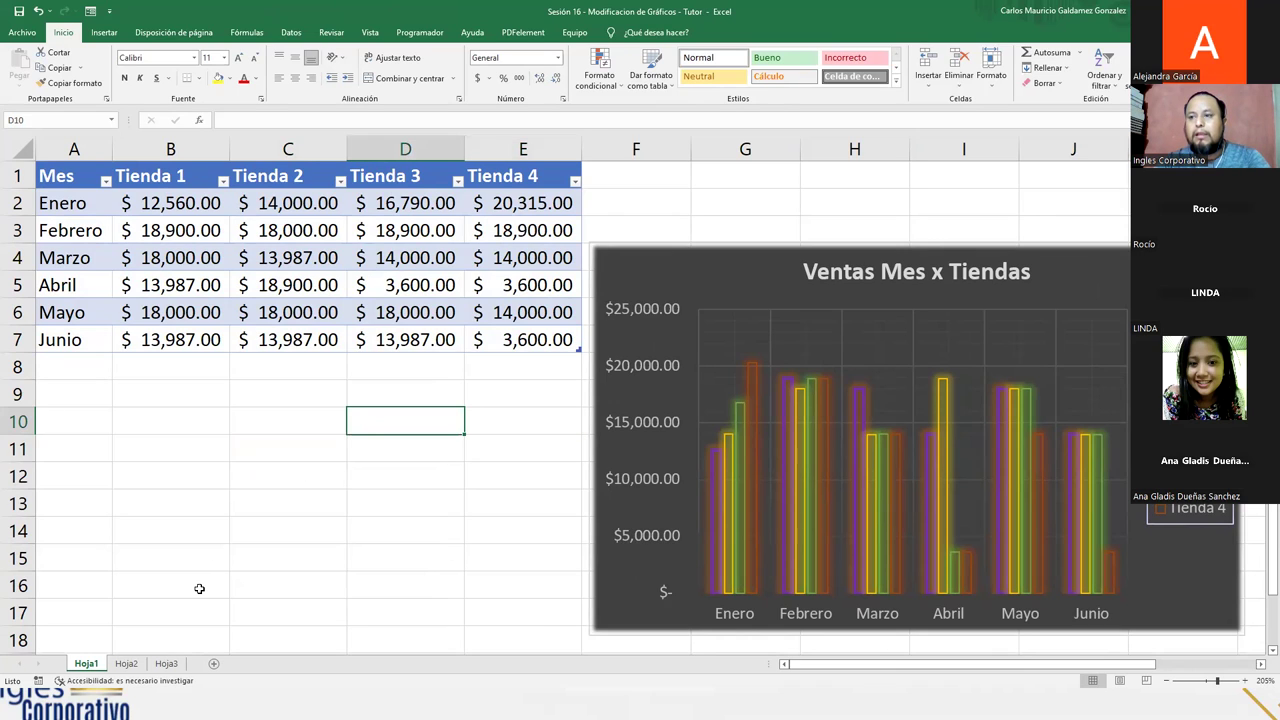
Step: Insert a recommended pie chart (Circular) from A1:B8 on Hoja2 and position it beside the data table
{"action": "left_click", "coordinate": [126, 665]}
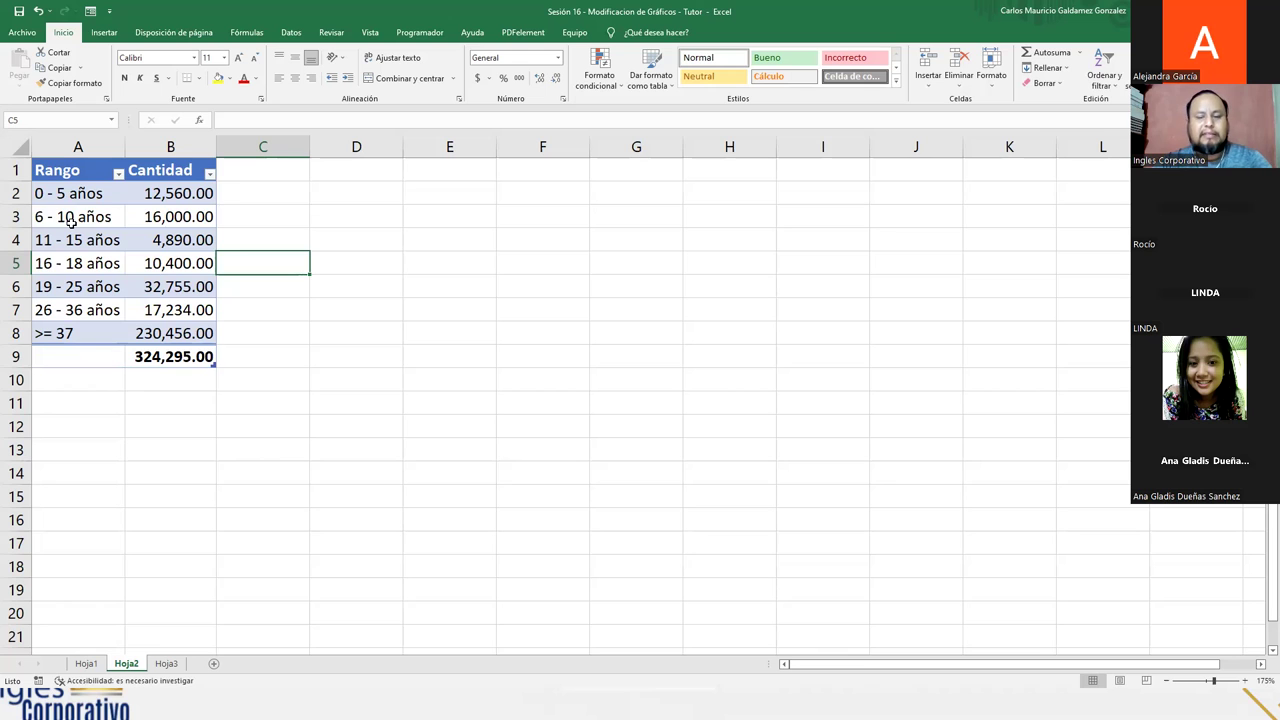
{"action": "left_click_drag", "start_coordinate": [80, 176], "coordinate": [173, 331]}
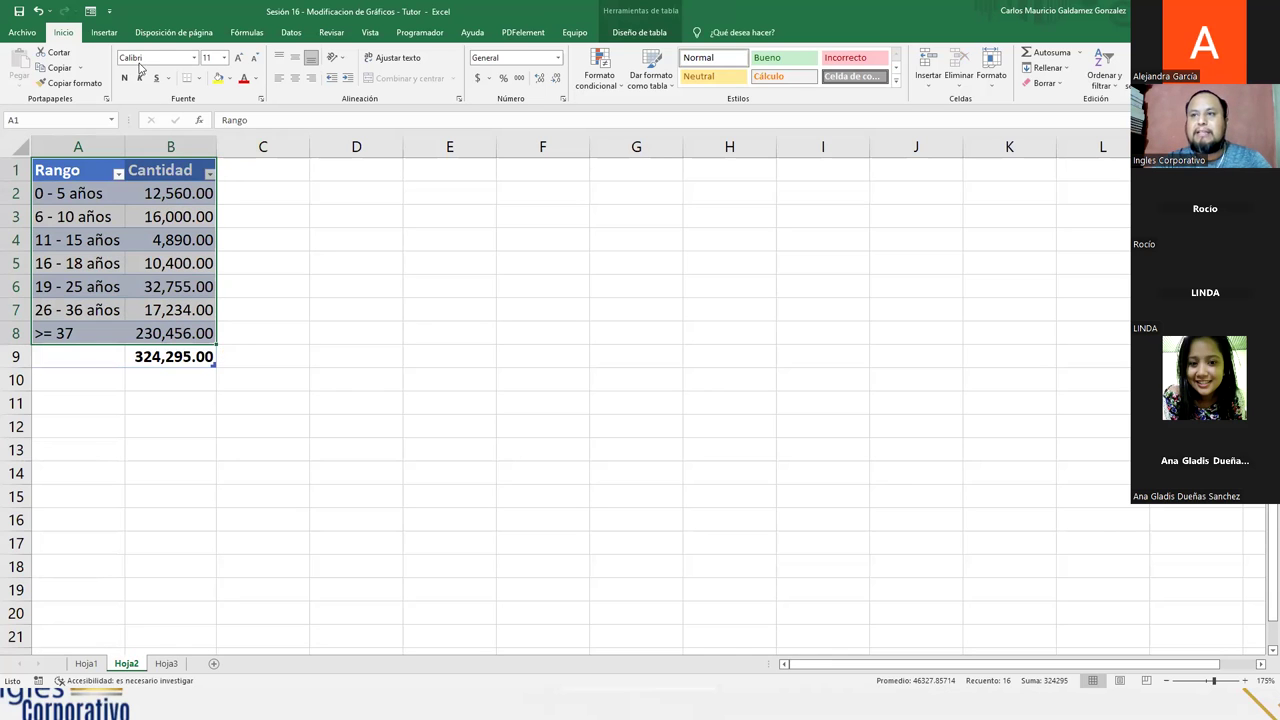
{"action": "left_click", "coordinate": [104, 32]}
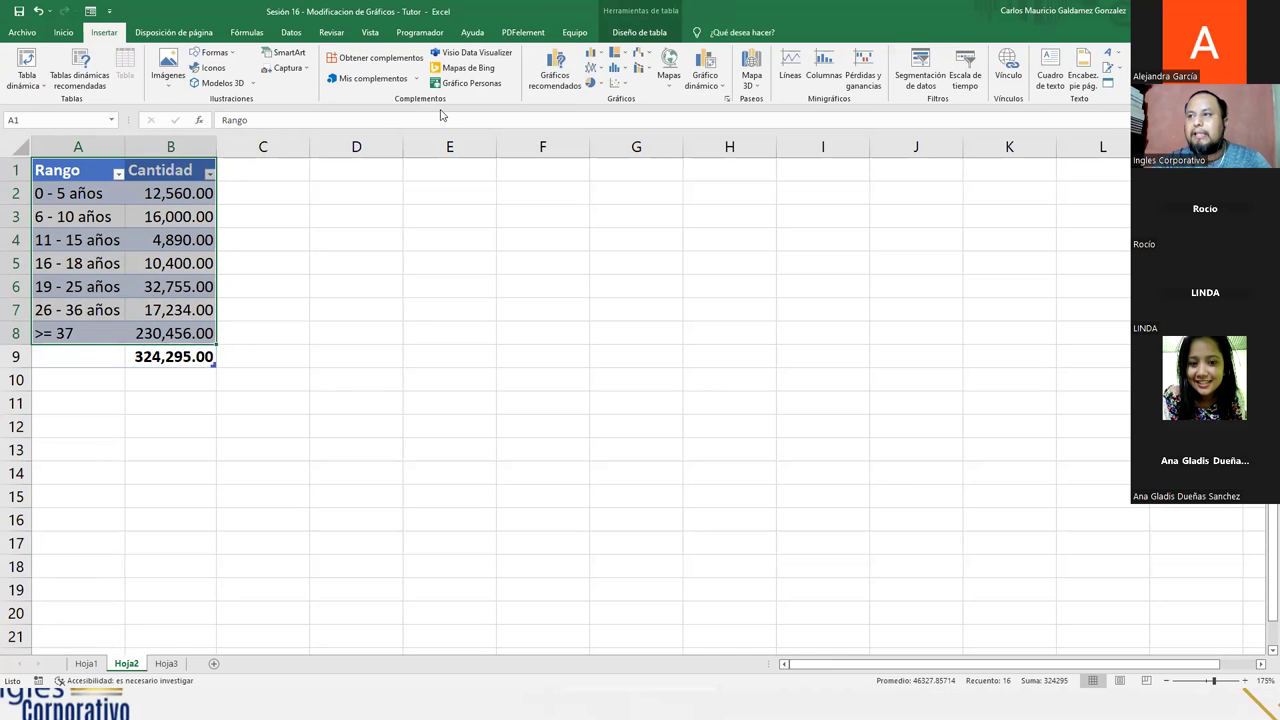
{"action": "left_click", "coordinate": [553, 84]}
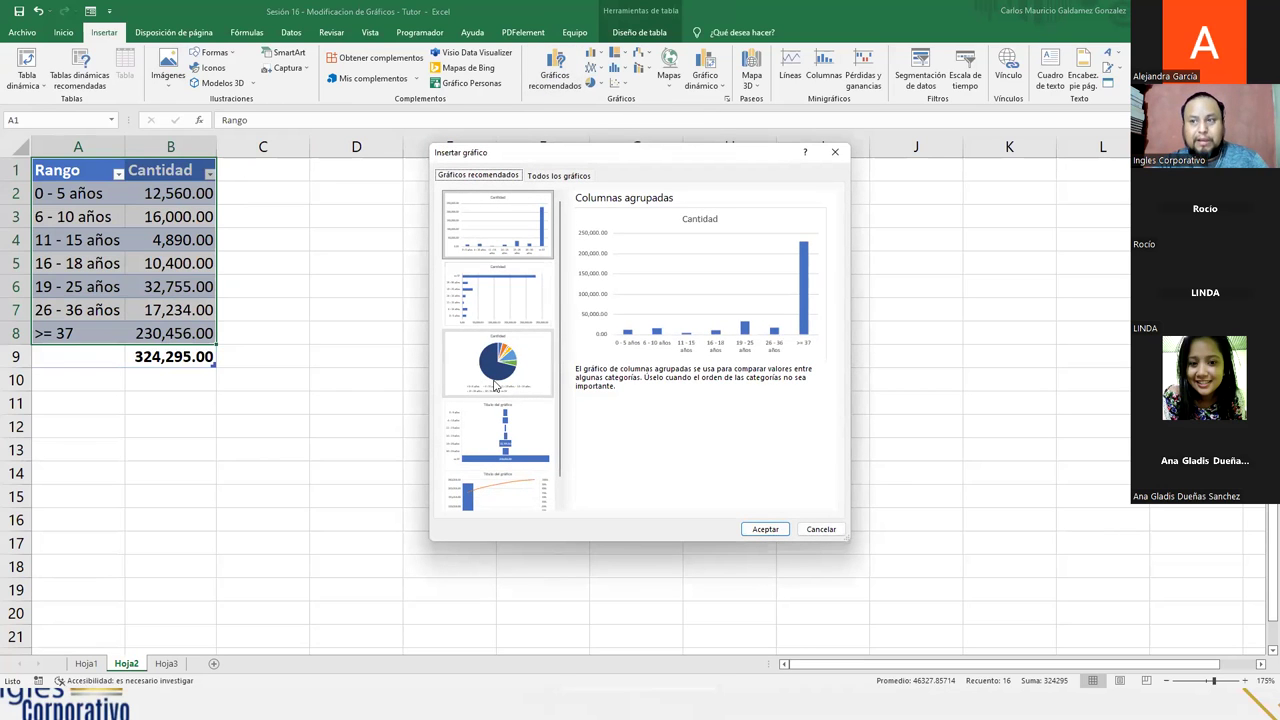
{"action": "left_click", "coordinate": [494, 385]}
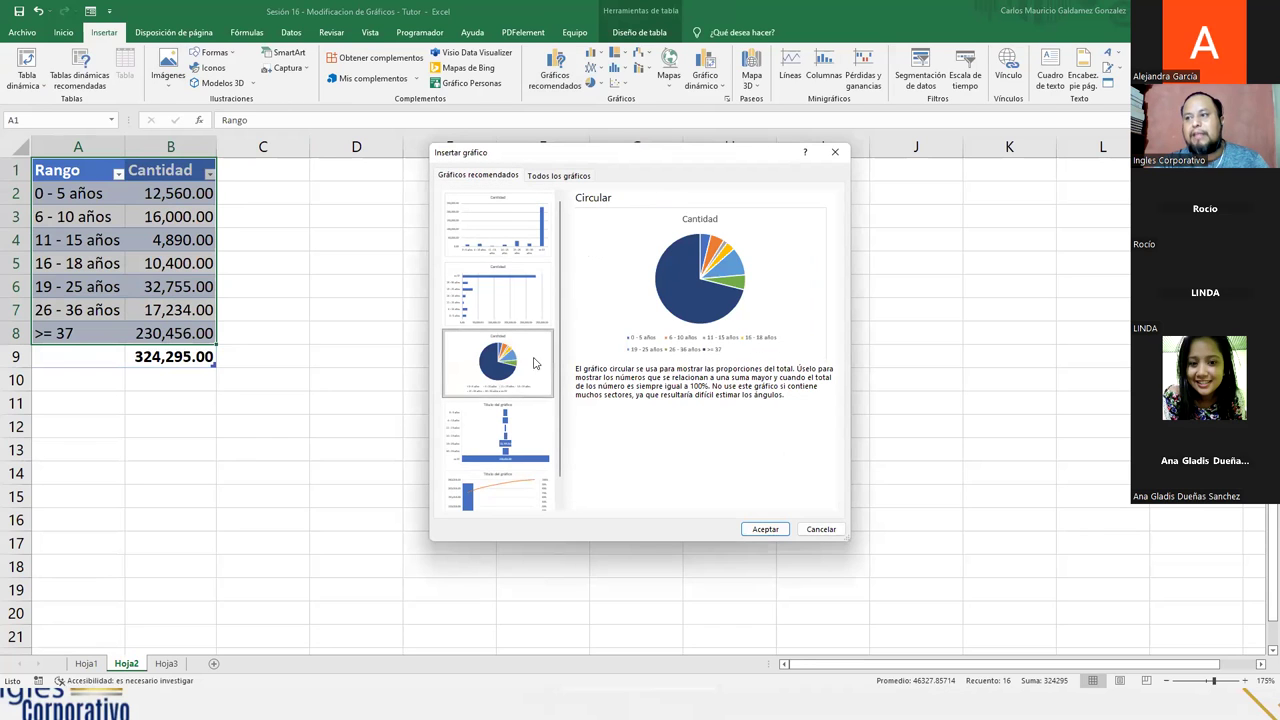
{"action": "left_click", "coordinate": [765, 529]}
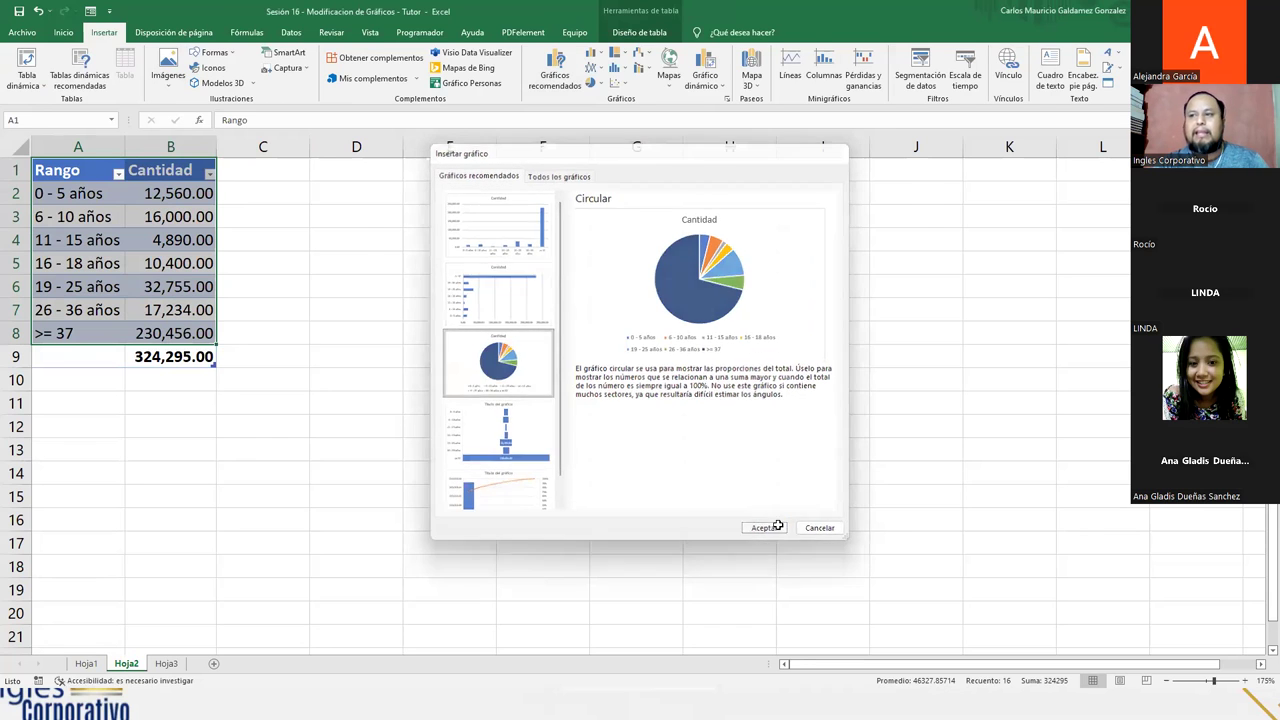
{"action": "left_click_drag", "start_coordinate": [514, 320], "coordinate": [456, 267]}
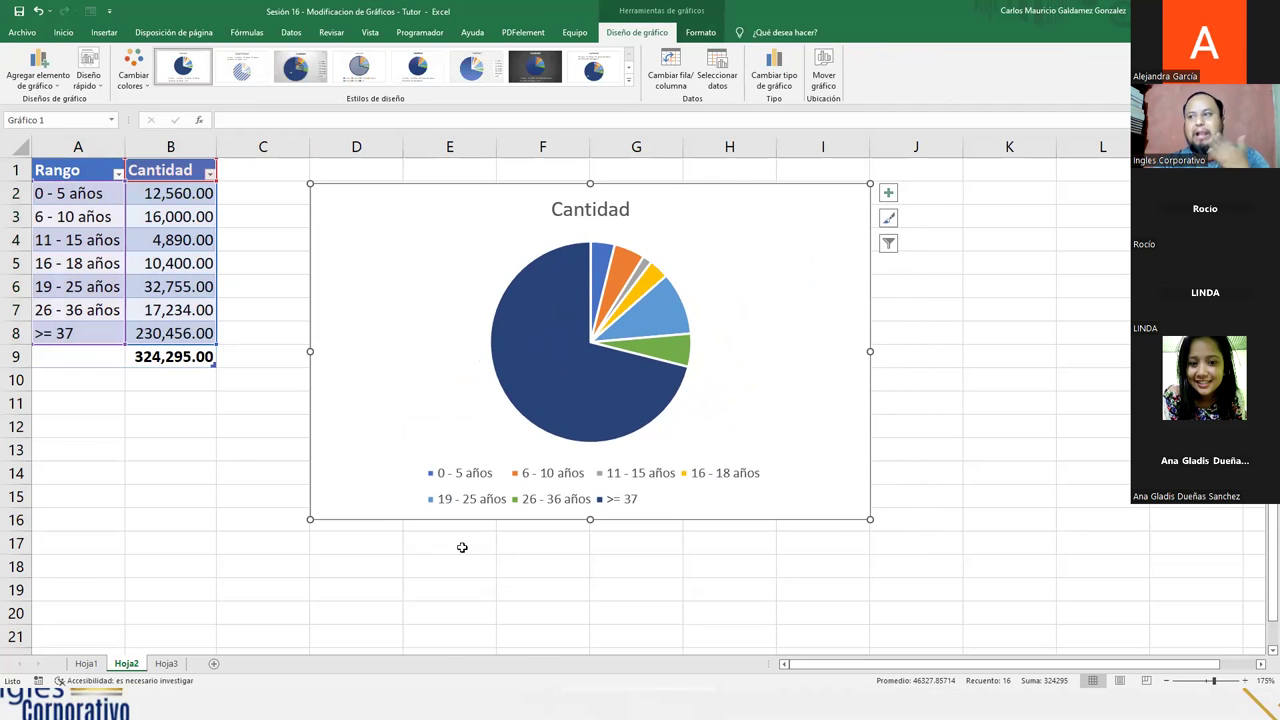
Step: Change the pie chart's title to "Población de País"
{"action": "double_click", "coordinate": [583, 211]}
{"action": "double_click", "coordinate": [583, 212]}
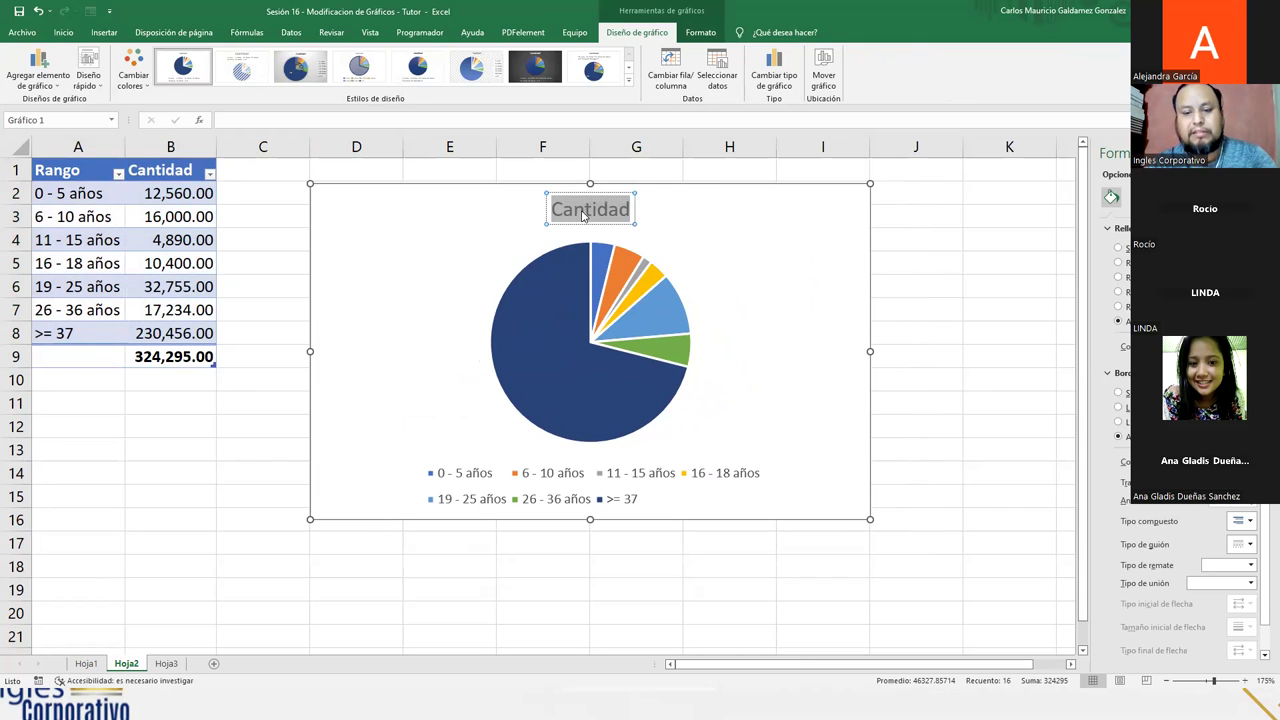
{"action": "type", "text": "Población"}
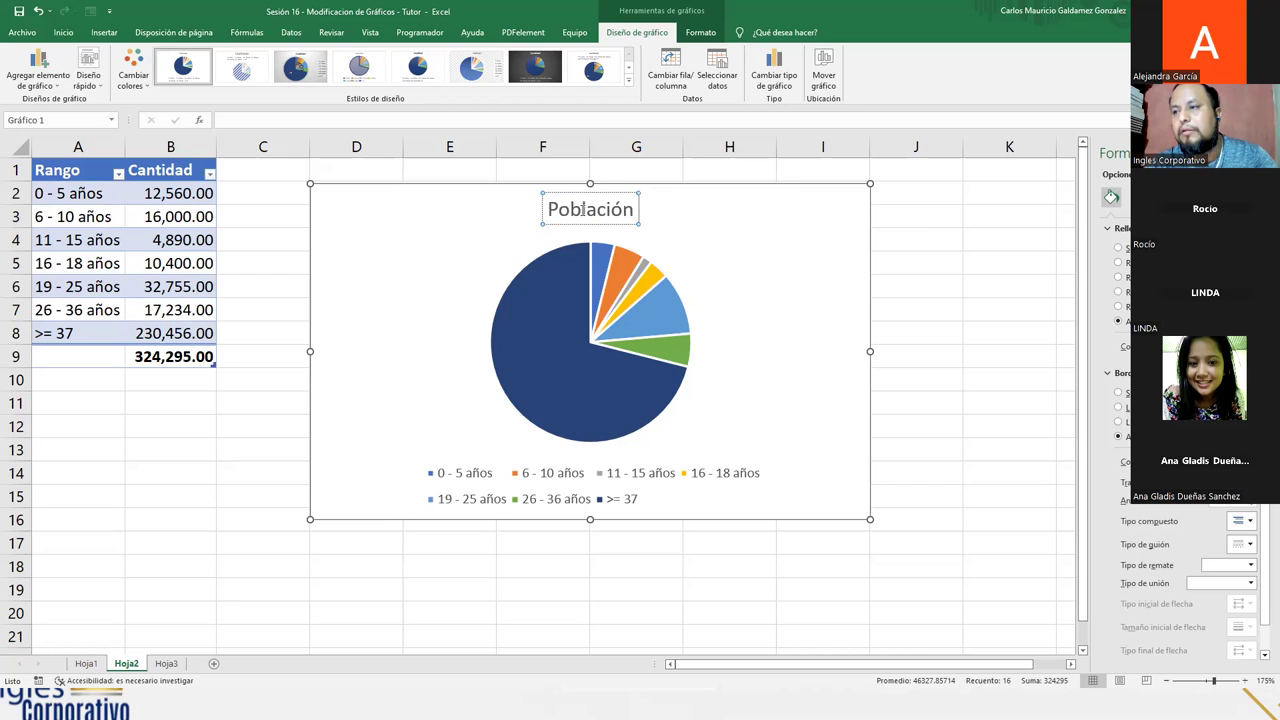
{"action": "type", "text": " de"}
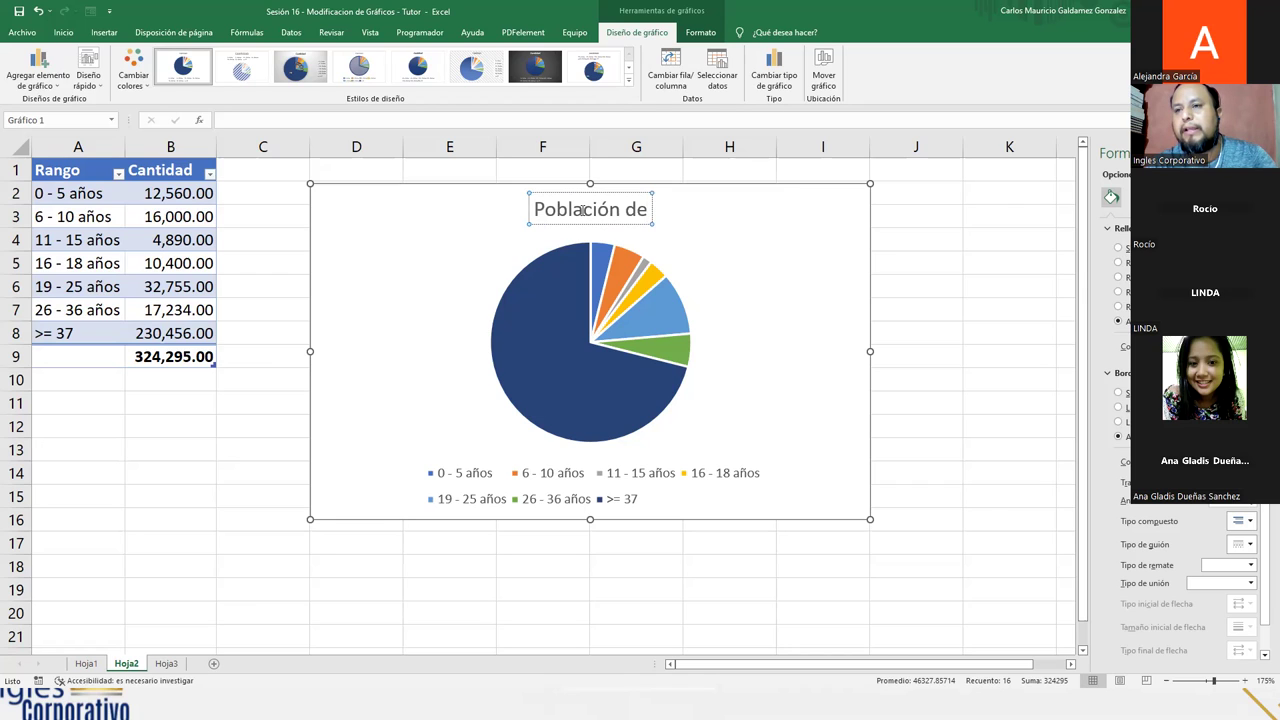
{"action": "type", "text": " Pa"}
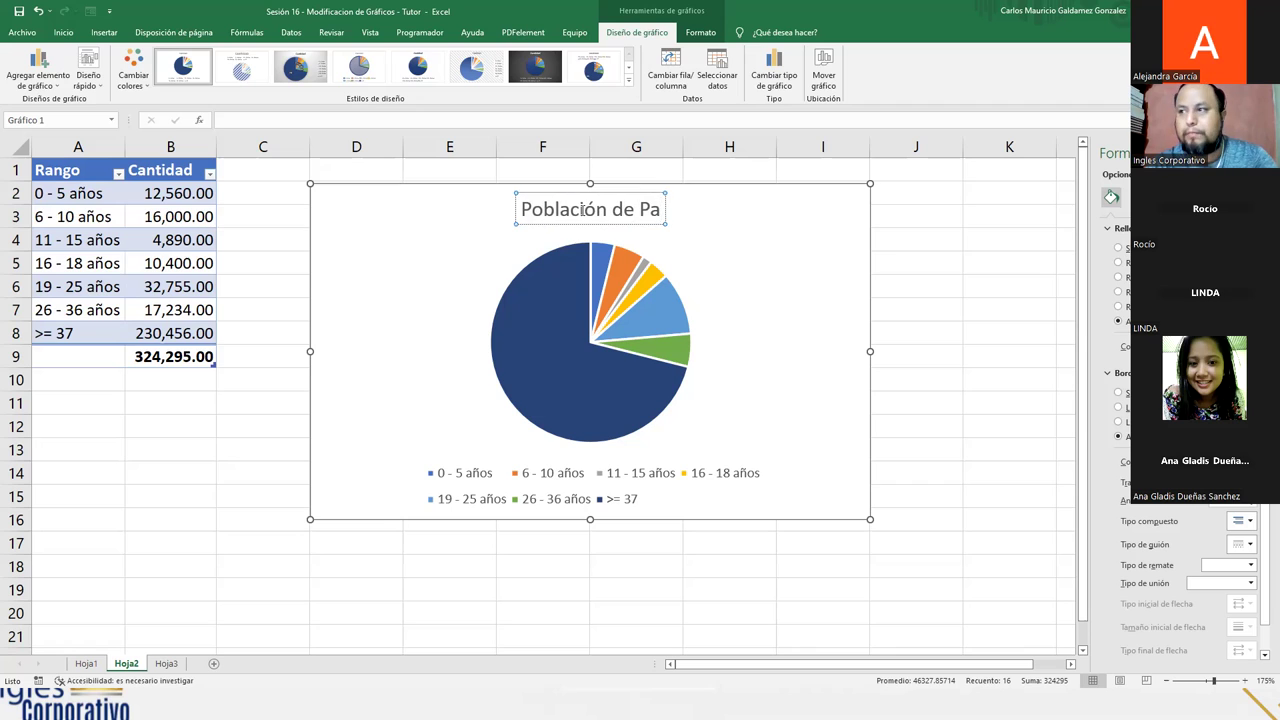
{"action": "type", "text": "ís"}
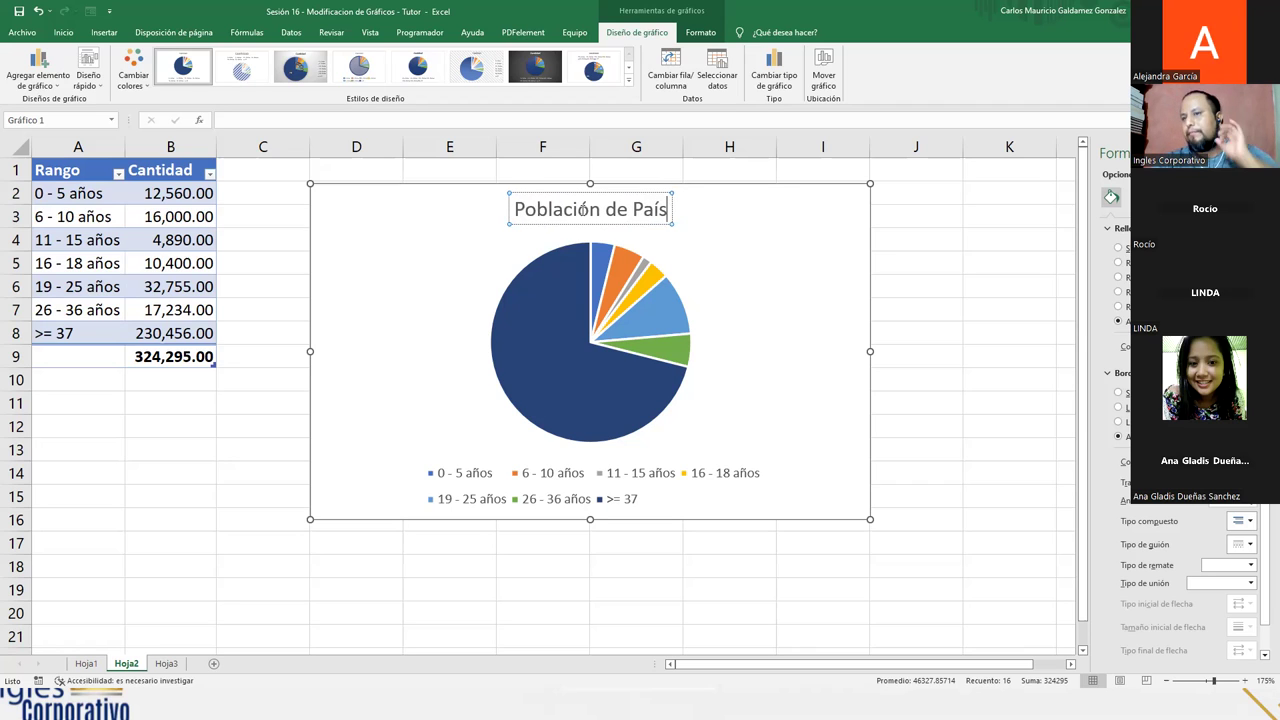
{"action": "left_click", "coordinate": [444, 372]}
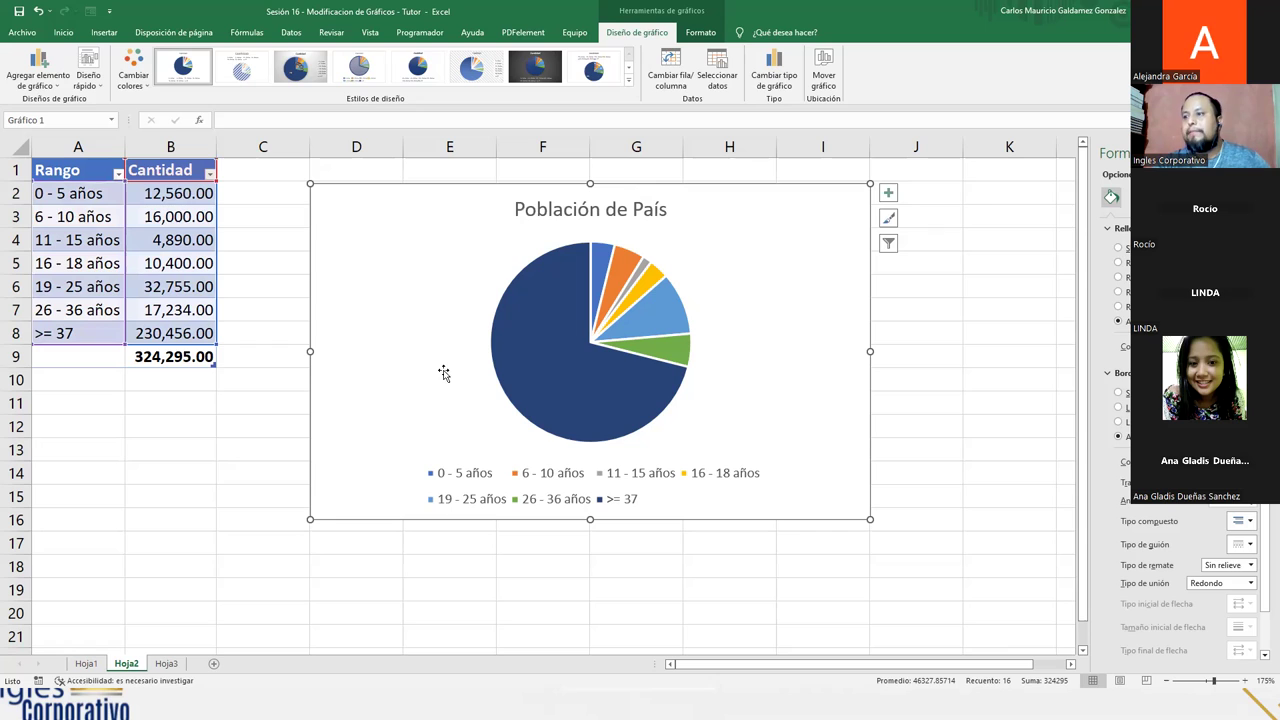
Step: Apply the sixth chart style, with a light gray background and right-hand legend, and the multicolour green, blue and yellow palette to the pie chart
{"action": "left_click", "coordinate": [508, 484]}
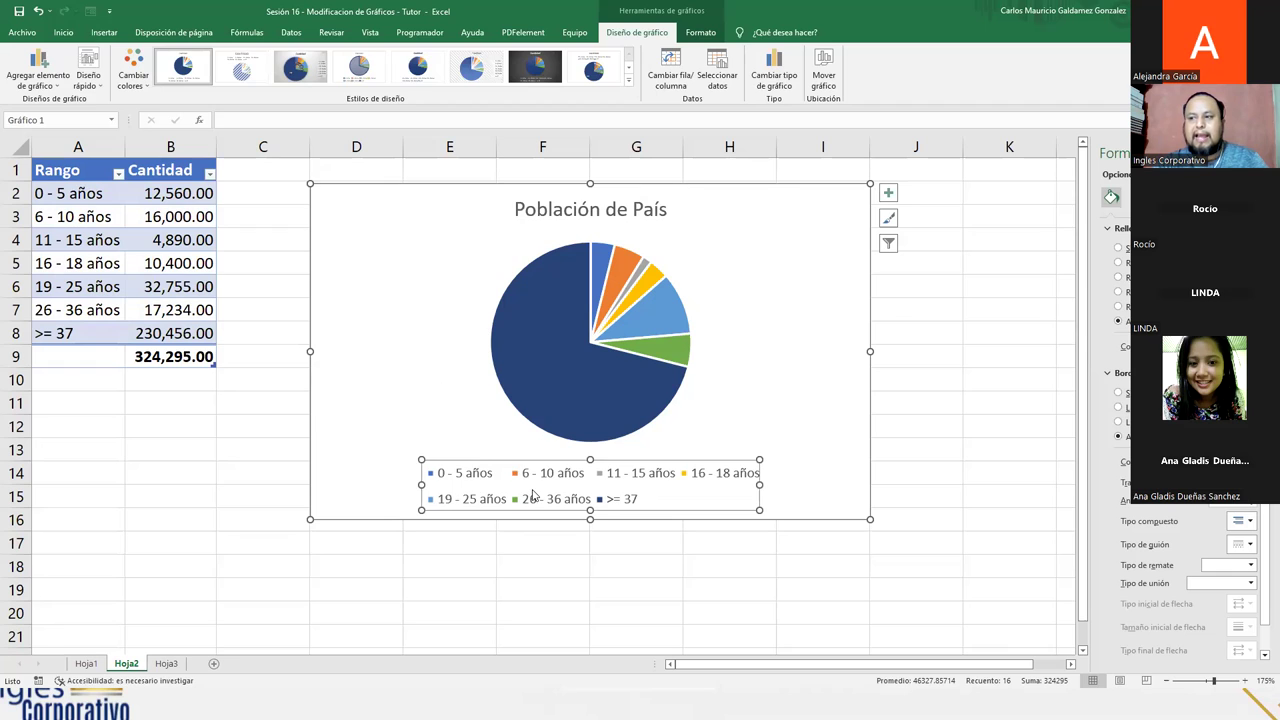
{"action": "left_click", "coordinate": [372, 478]}
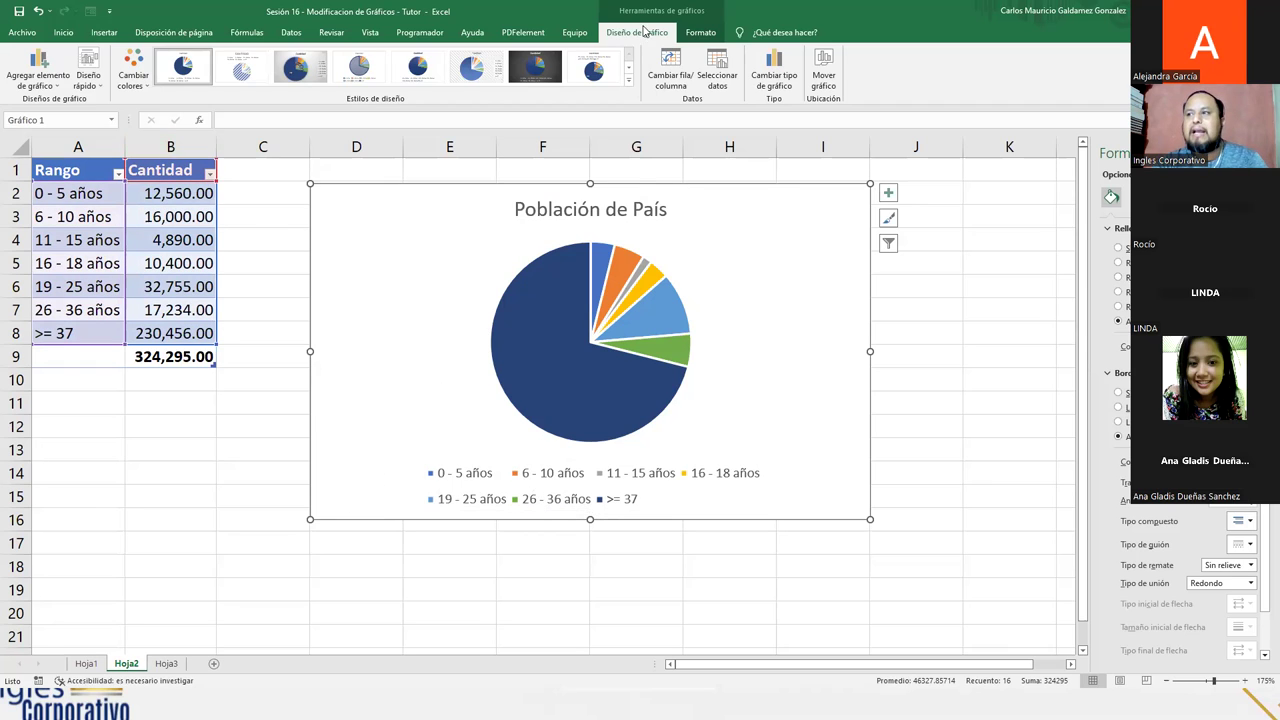
{"action": "left_click", "coordinate": [628, 80]}
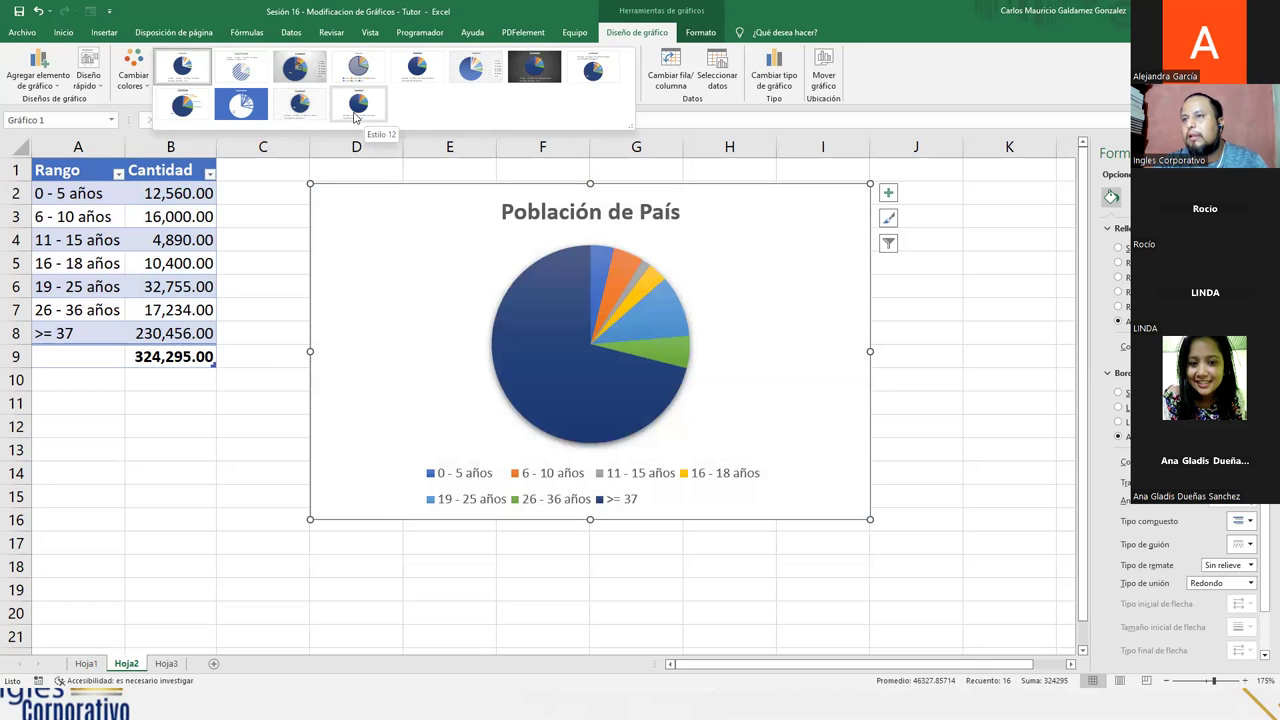
{"action": "left_click", "coordinate": [482, 79]}
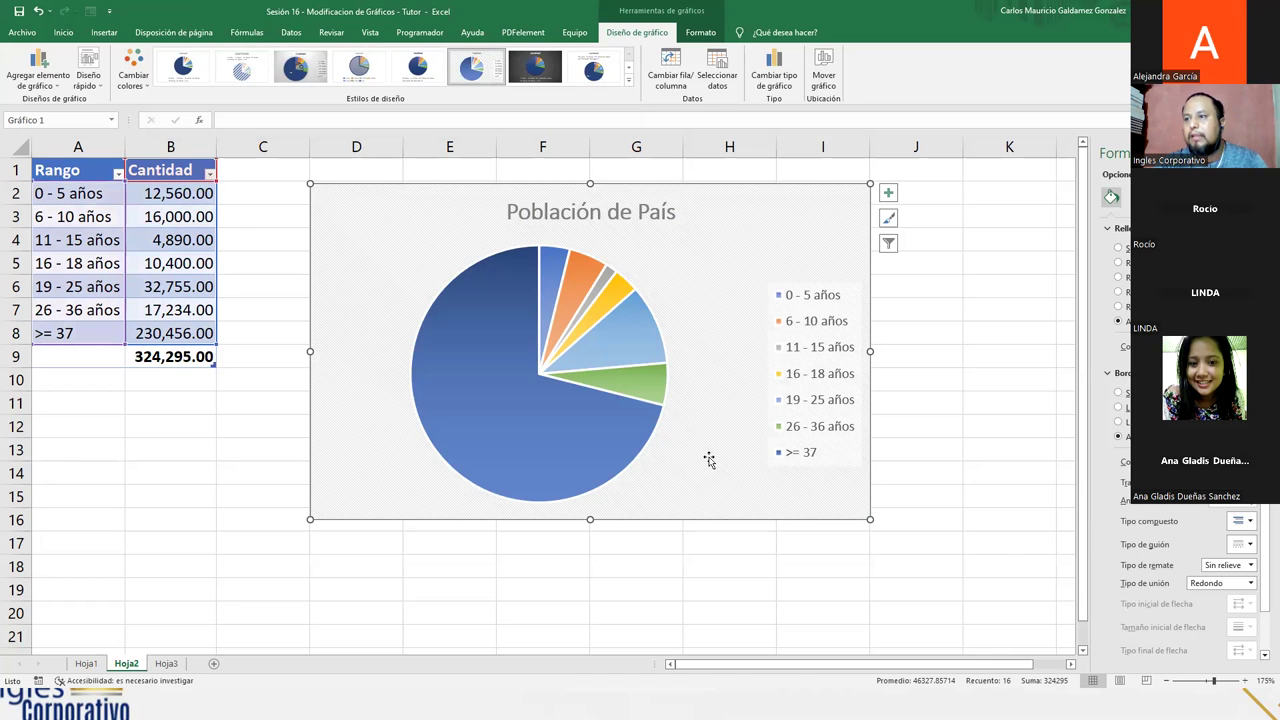
{"action": "left_click", "coordinate": [136, 78]}
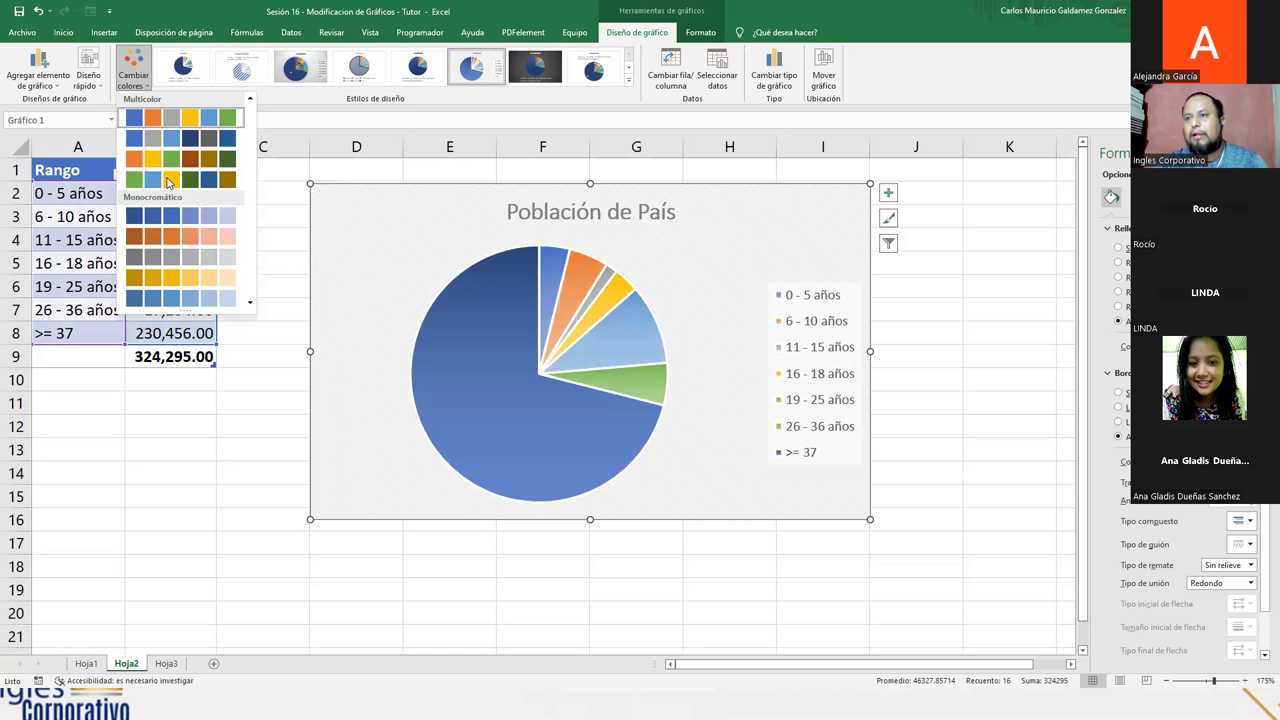
{"action": "left_click", "coordinate": [168, 180]}
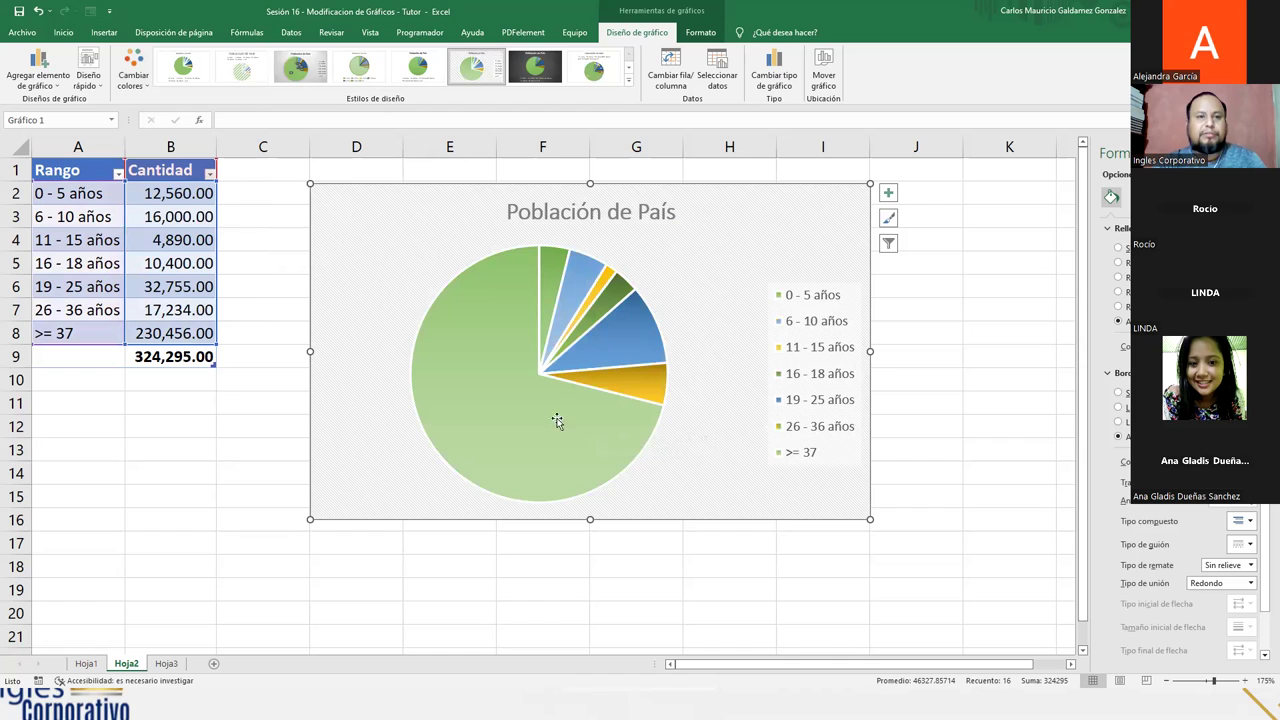
{"action": "mouse_move", "coordinate": [532, 479]}
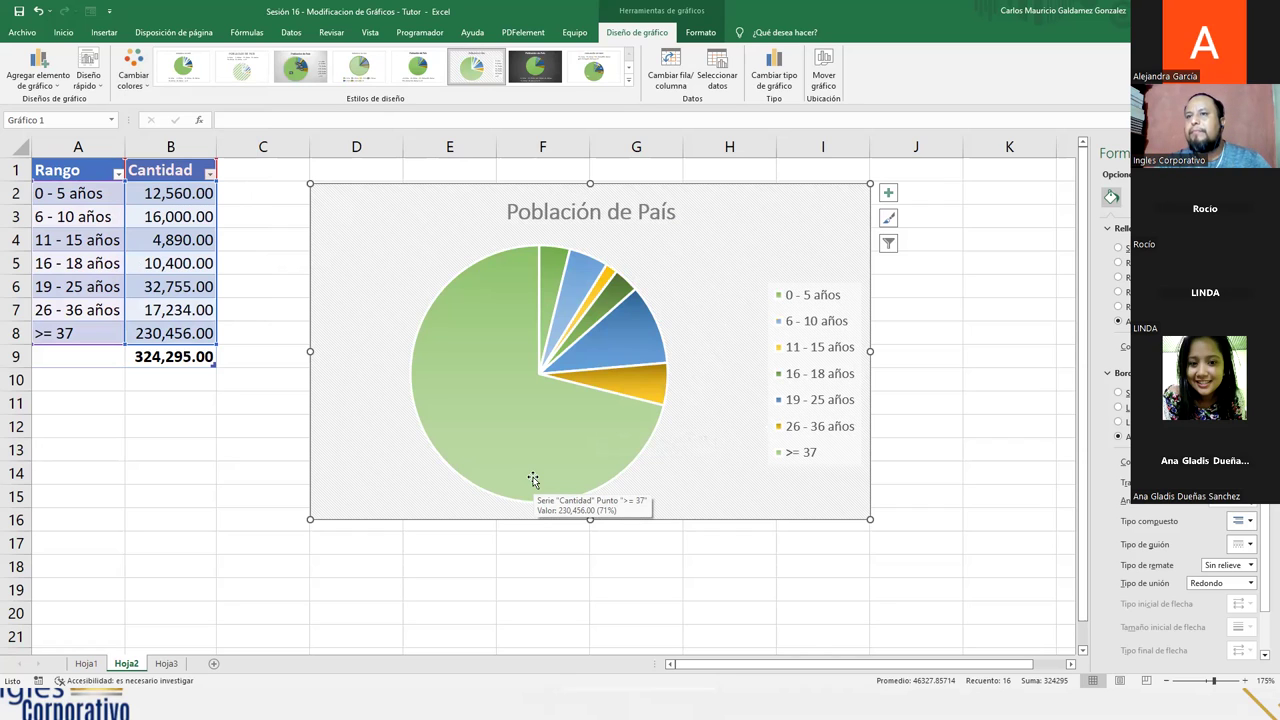
Step: Add data labels to the pie chart with the Ajuste perfecto position
{"action": "left_click", "coordinate": [88, 90]}
{"action": "left_click", "coordinate": [57, 90]}
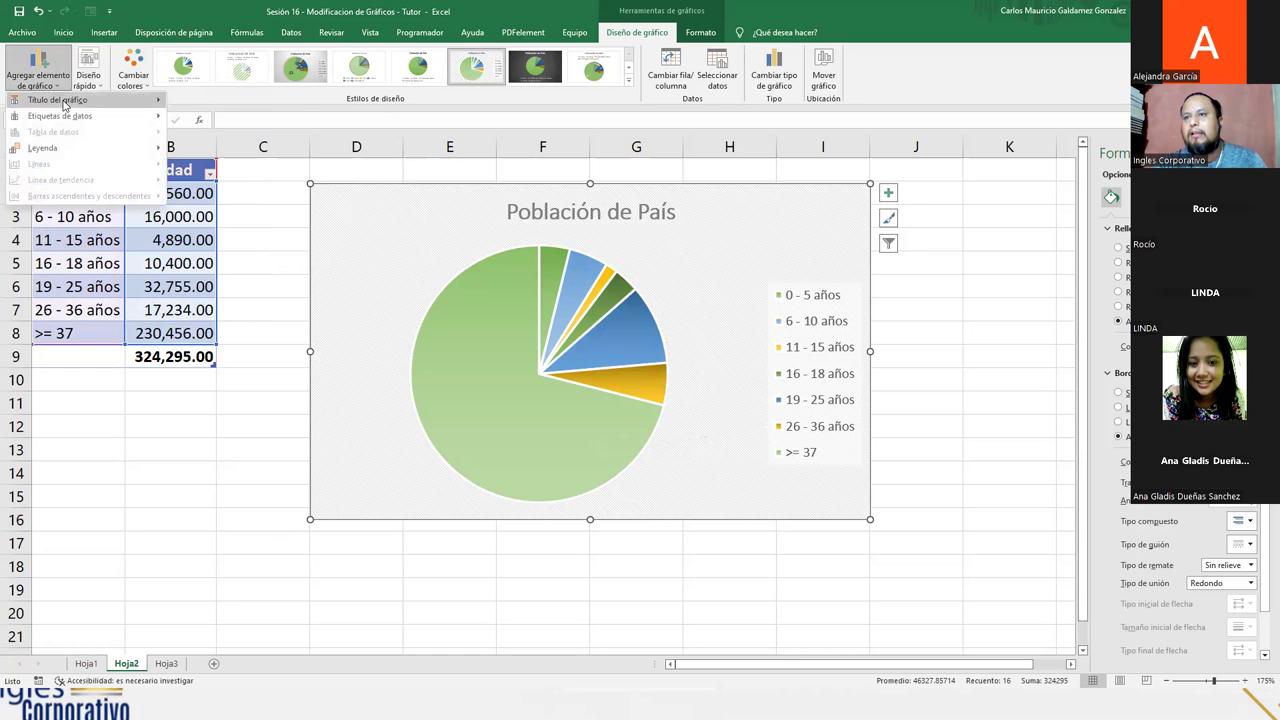
{"action": "mouse_move", "coordinate": [90, 122]}
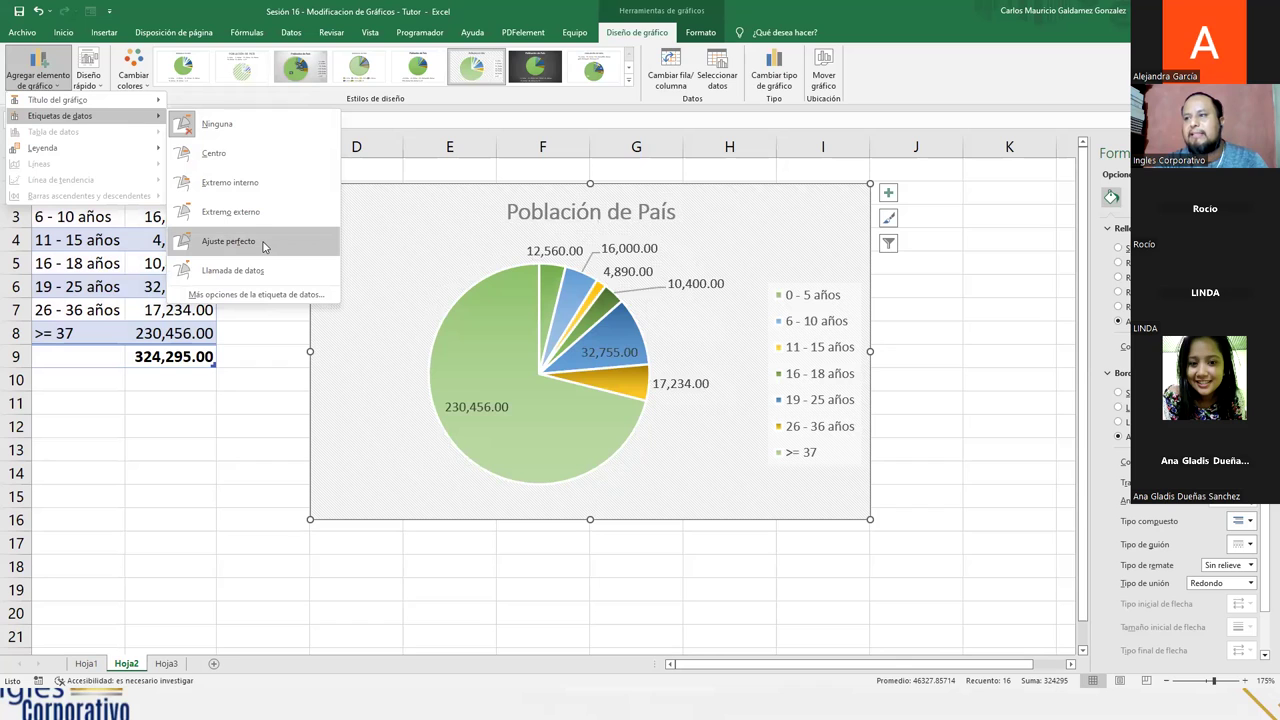
{"action": "left_click", "coordinate": [250, 243]}
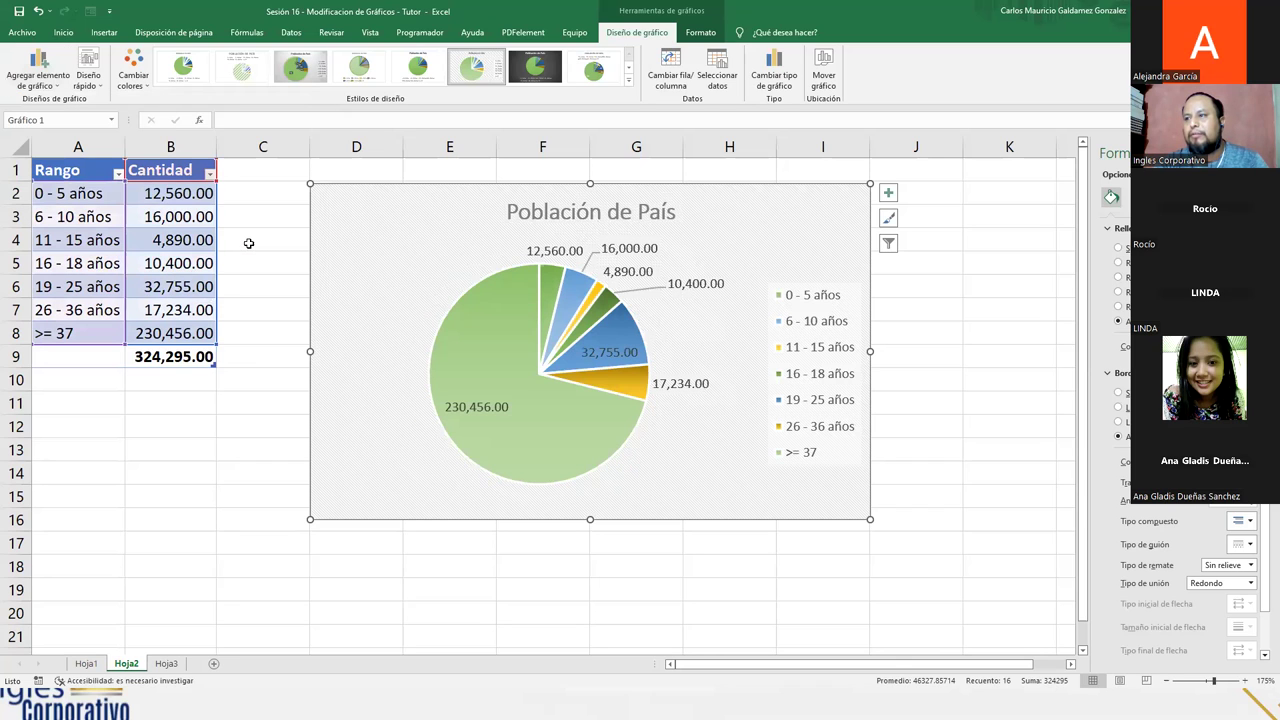
{"action": "mouse_move", "coordinate": [568, 420]}
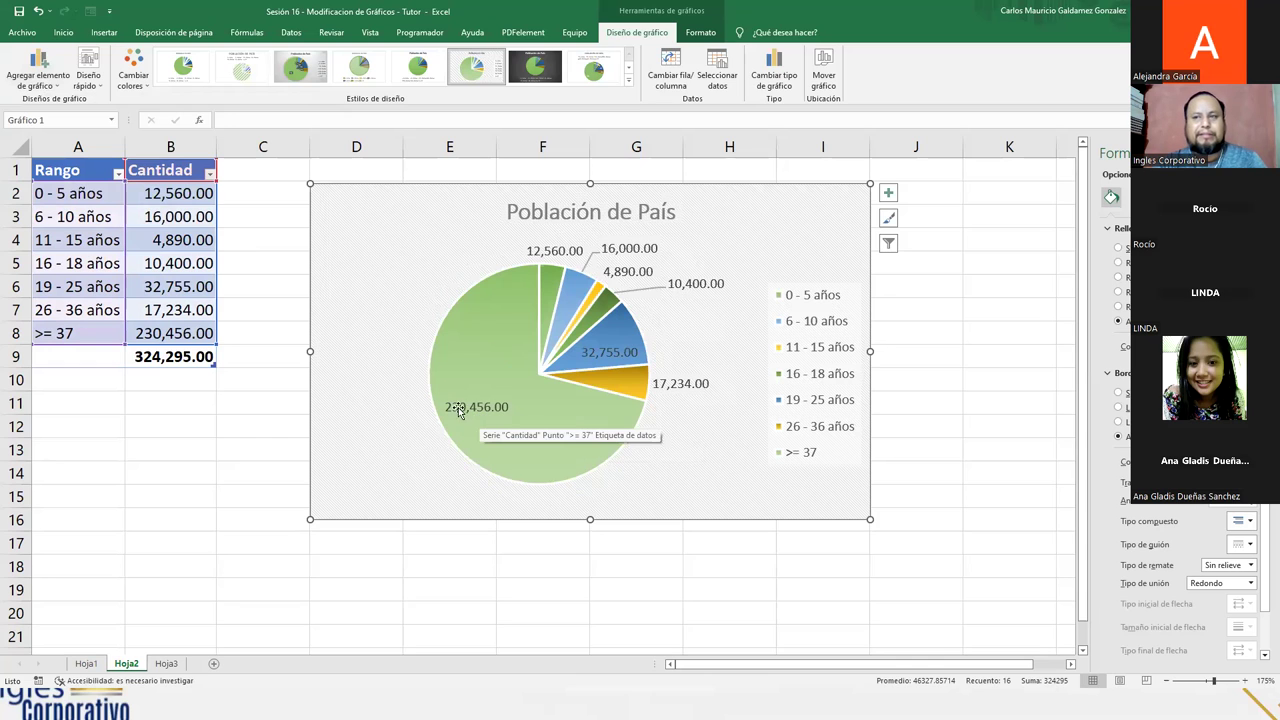
Step: Set the pie chart's legend position to Derecha
{"action": "left_click", "coordinate": [38, 80]}
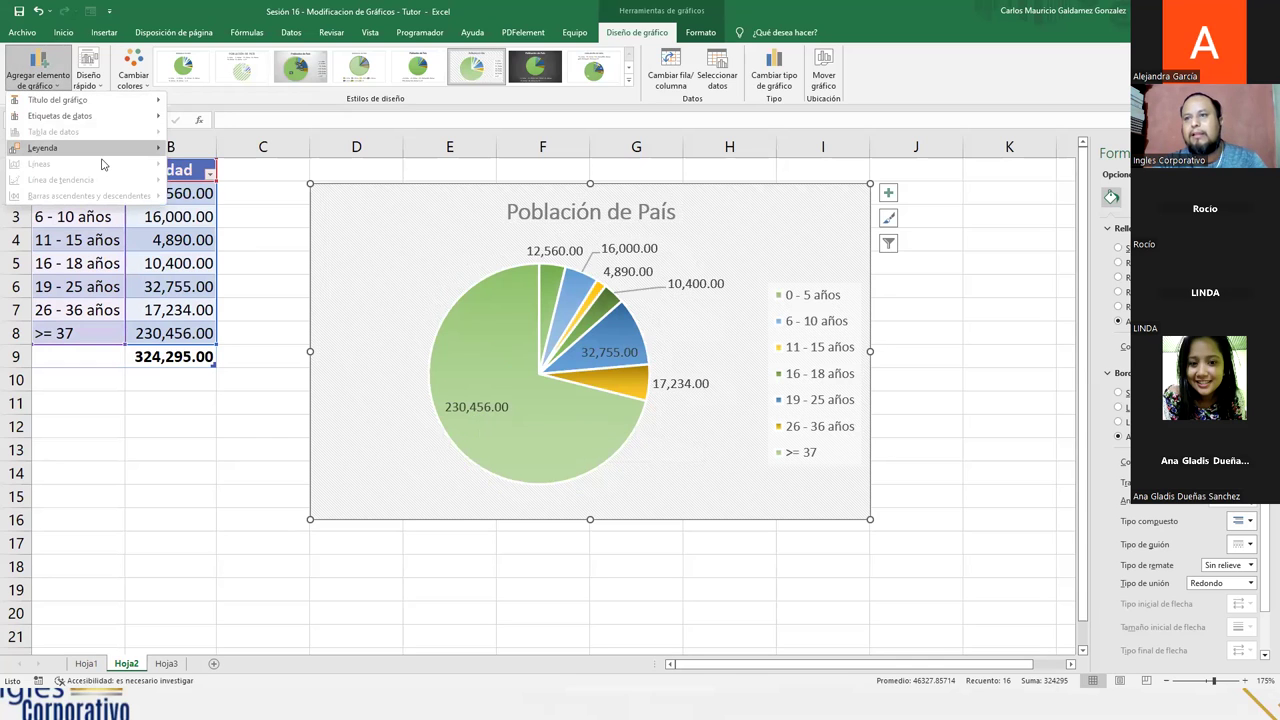
{"action": "mouse_move", "coordinate": [104, 150]}
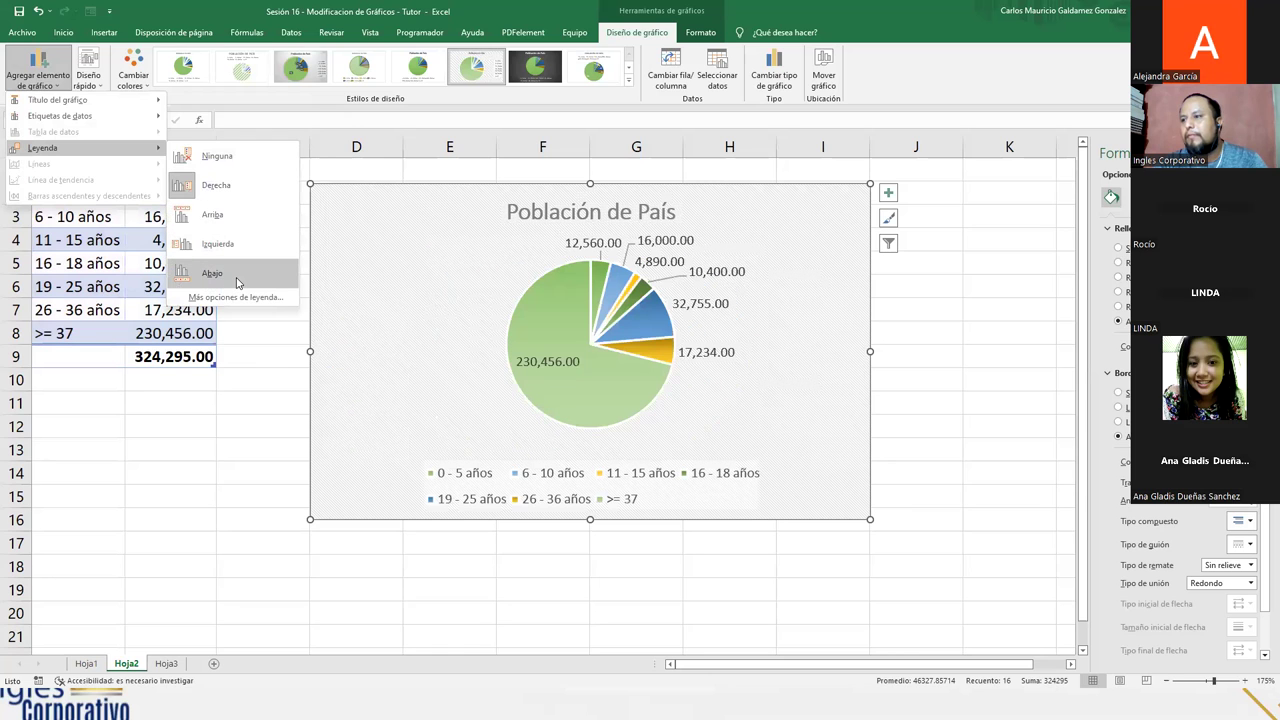
{"action": "left_click", "coordinate": [241, 188]}
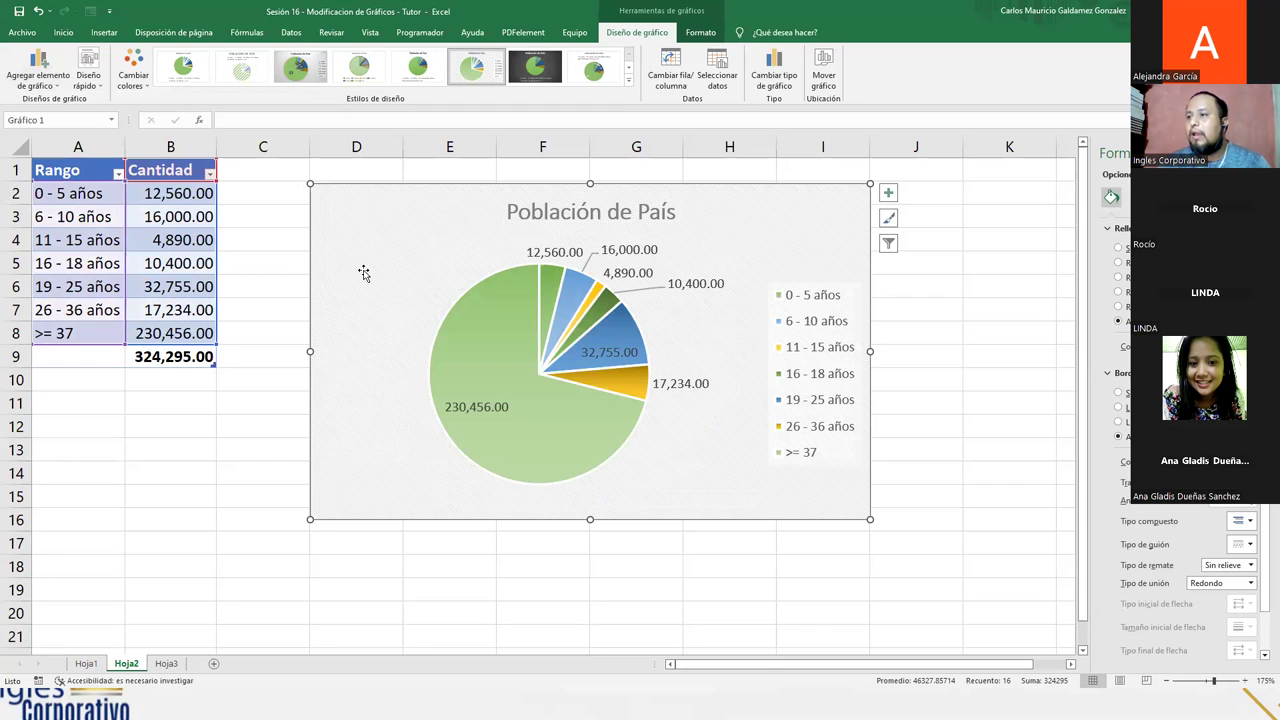
{"action": "left_click", "coordinate": [86, 667]}
{"action": "left_click", "coordinate": [120, 665]}
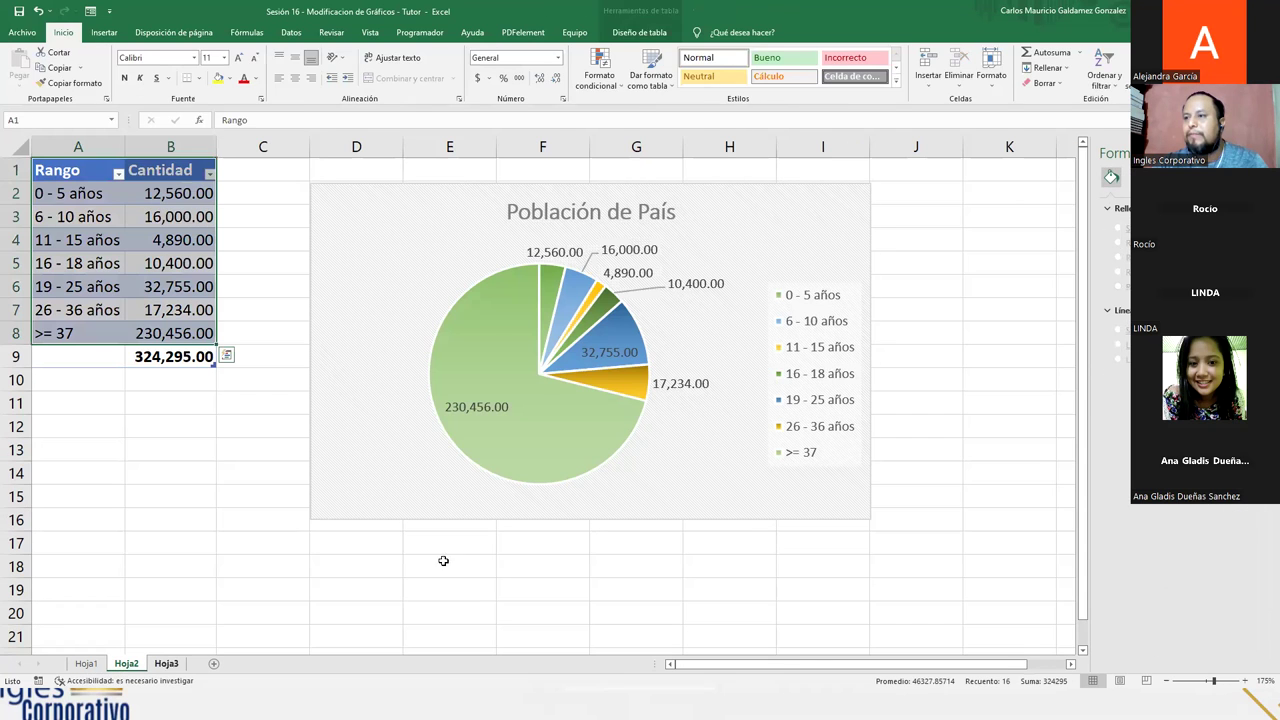
Step: Give only the ">= 37" slice of the pie a solid purple fill
{"action": "left_click", "coordinate": [490, 337]}
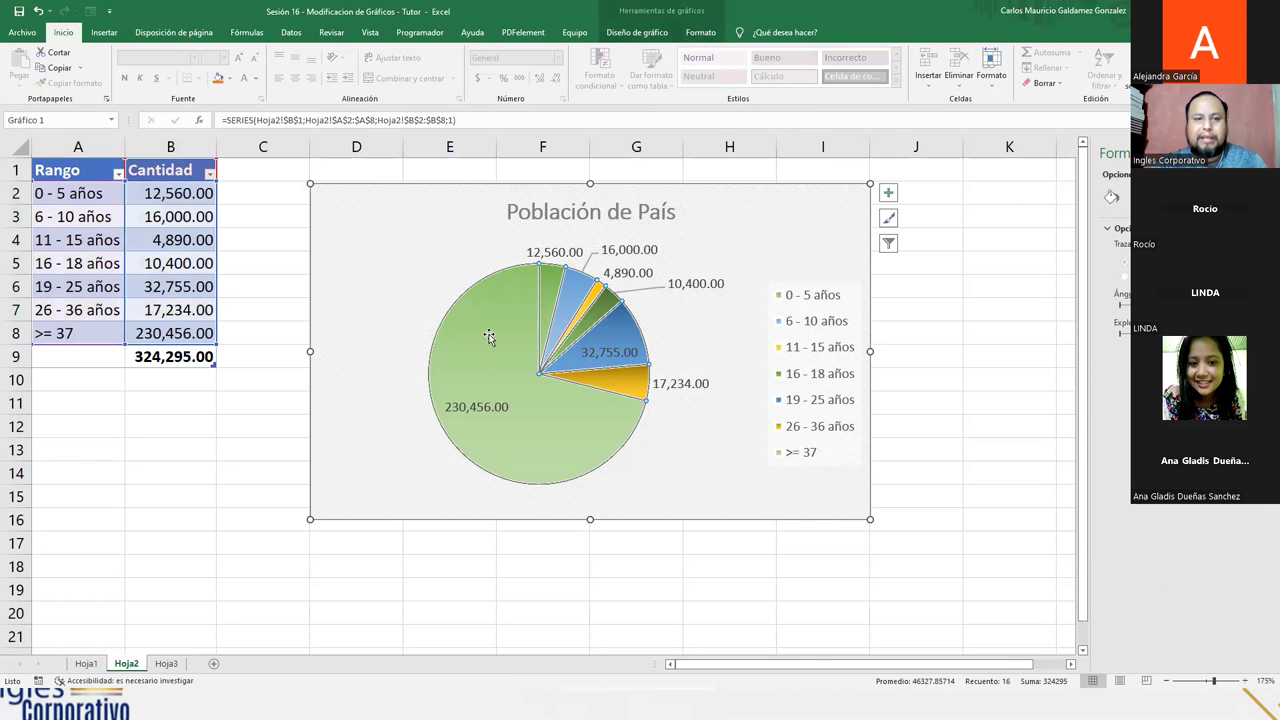
{"action": "left_click", "coordinate": [488, 334]}
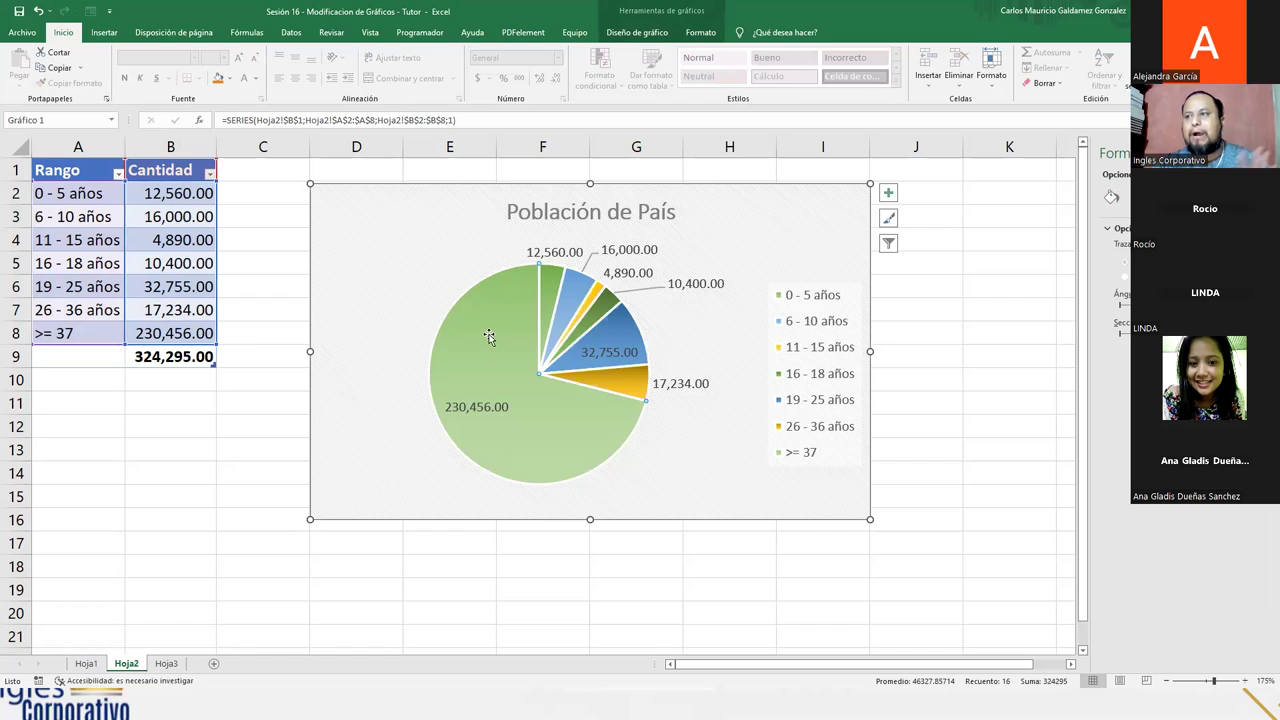
{"action": "left_click", "coordinate": [1113, 197]}
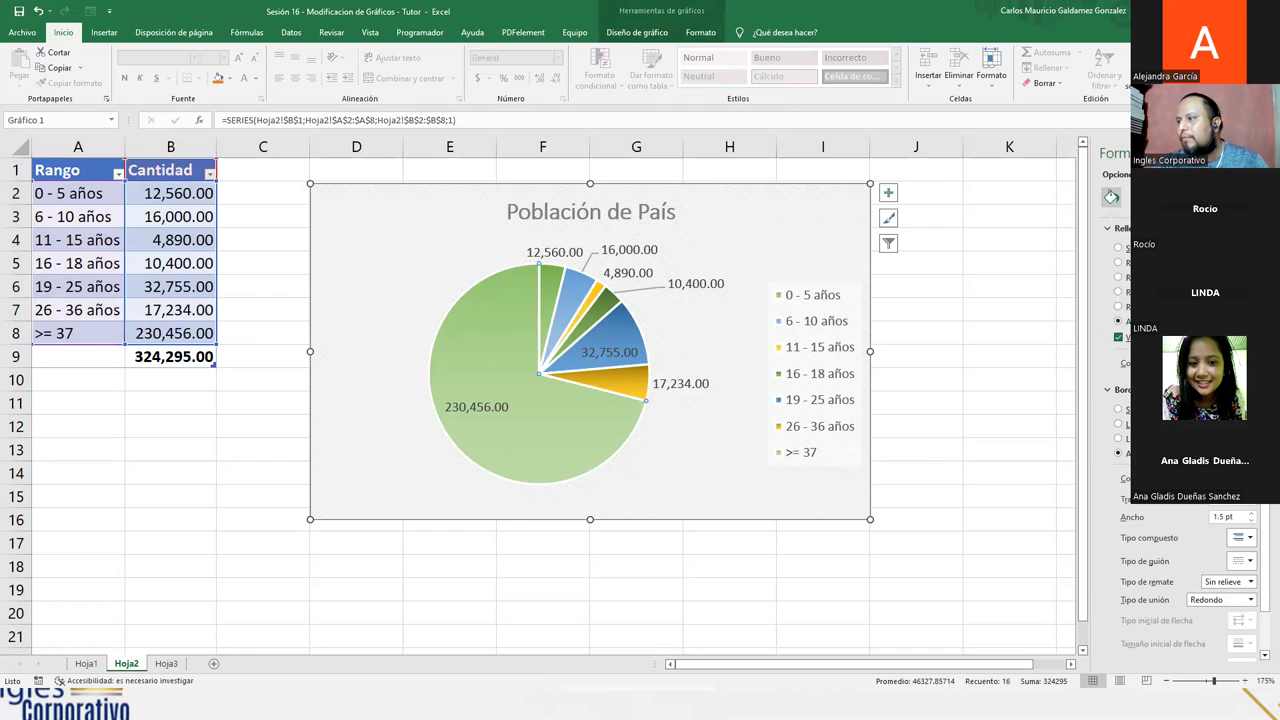
{"action": "left_click", "coordinate": [1118, 262]}
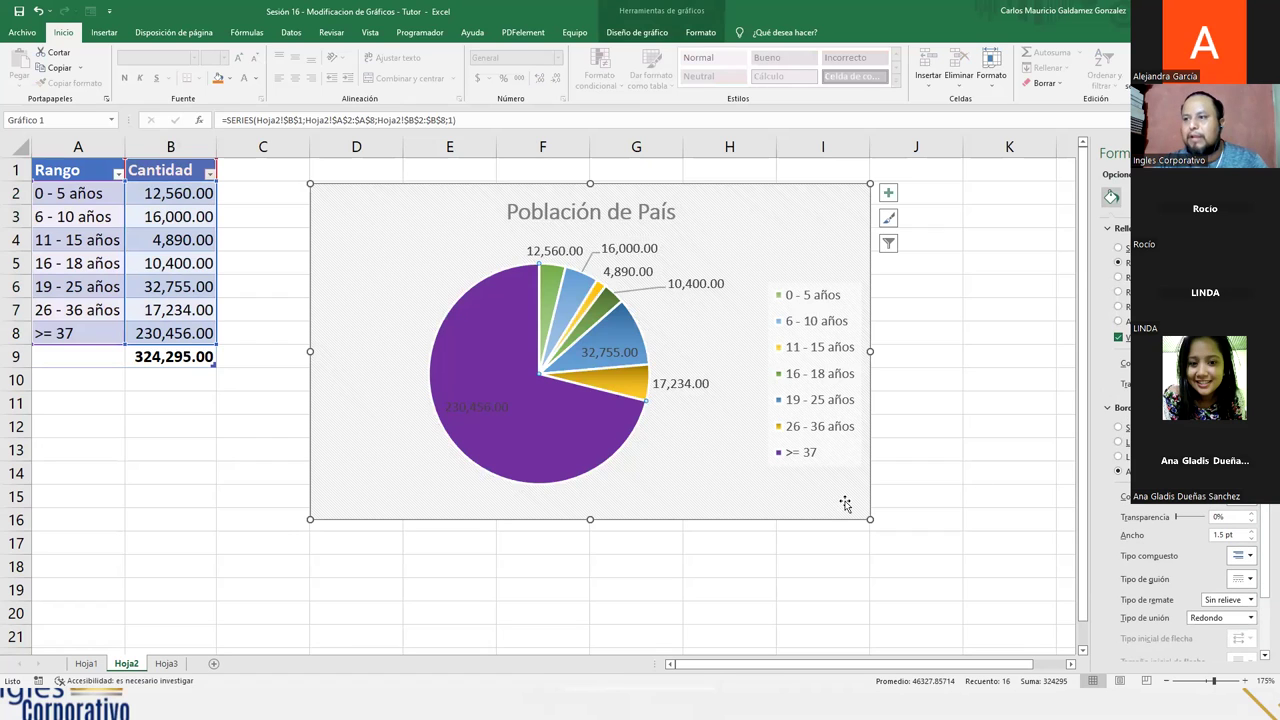
Step: Move the ">= 37" slice's data label outside the pie, just beyond its left edge
{"action": "left_click", "coordinate": [481, 409]}
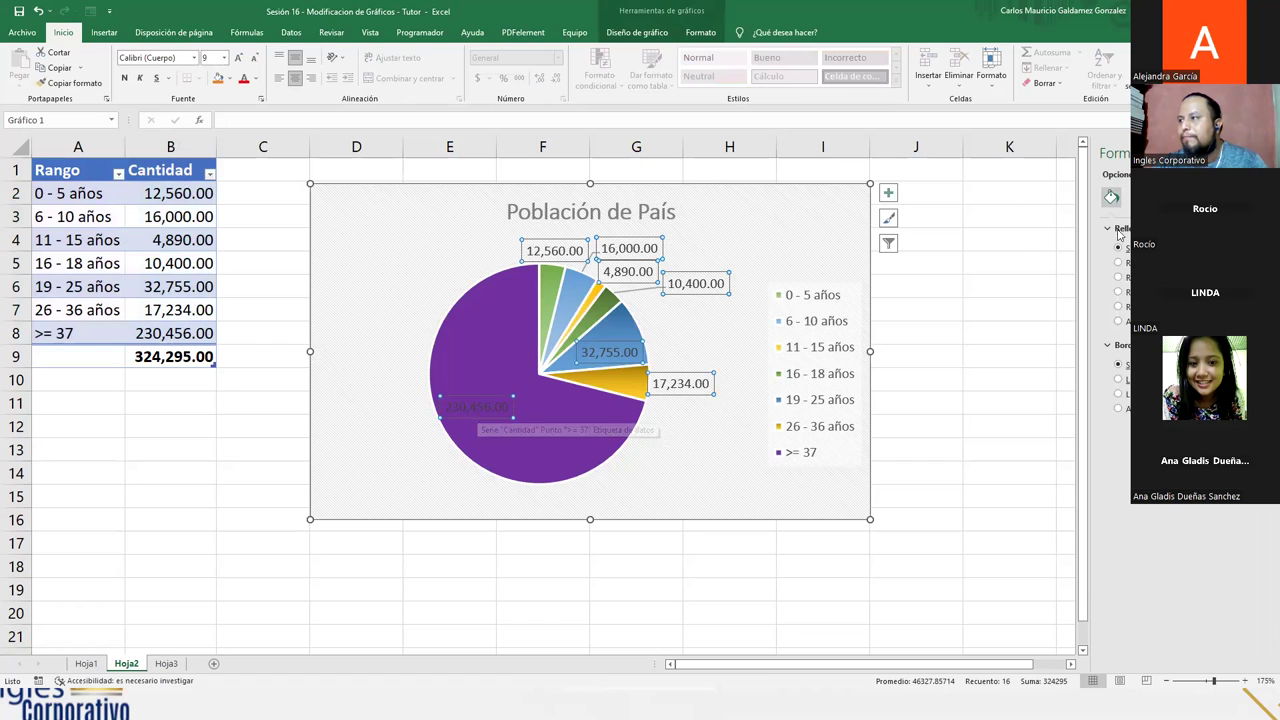
{"action": "left_click", "coordinate": [466, 410]}
{"action": "left_click_drag", "start_coordinate": [466, 410], "coordinate": [383, 416]}
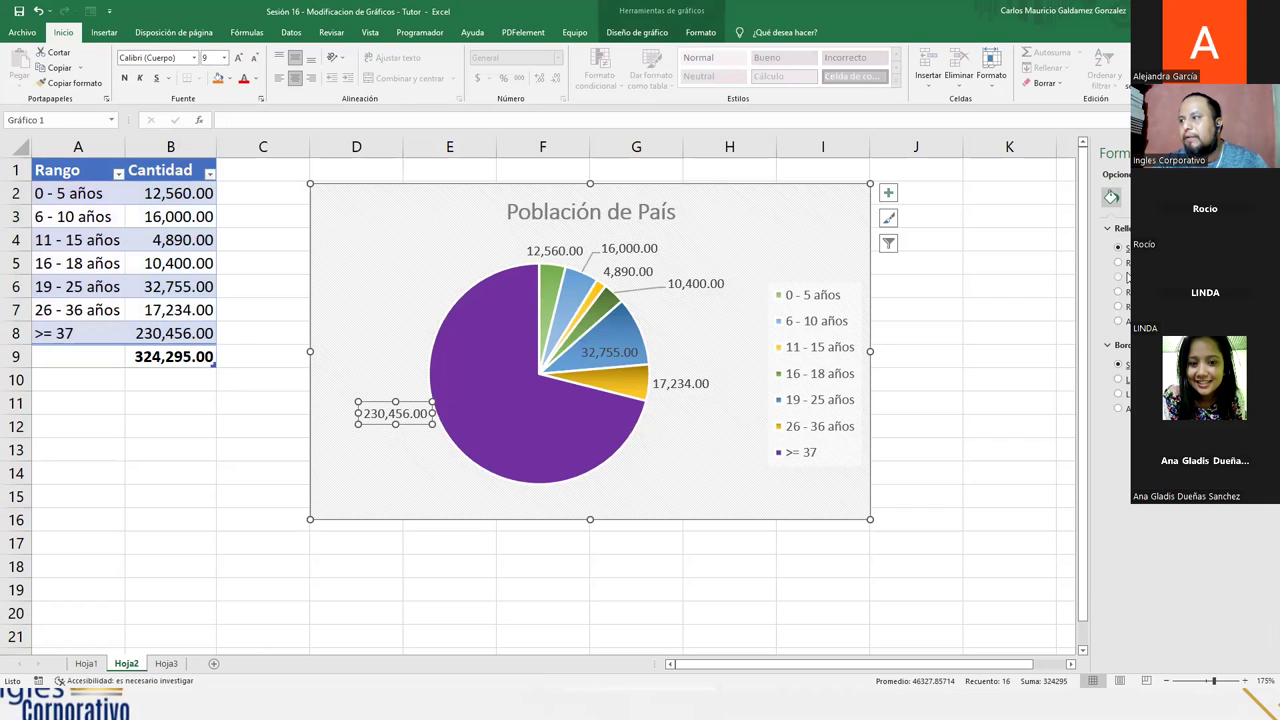
Step: Change the ">= 37" slice to a gradient fill and make the middle gradient stop gold
{"action": "left_click", "coordinate": [552, 427]}
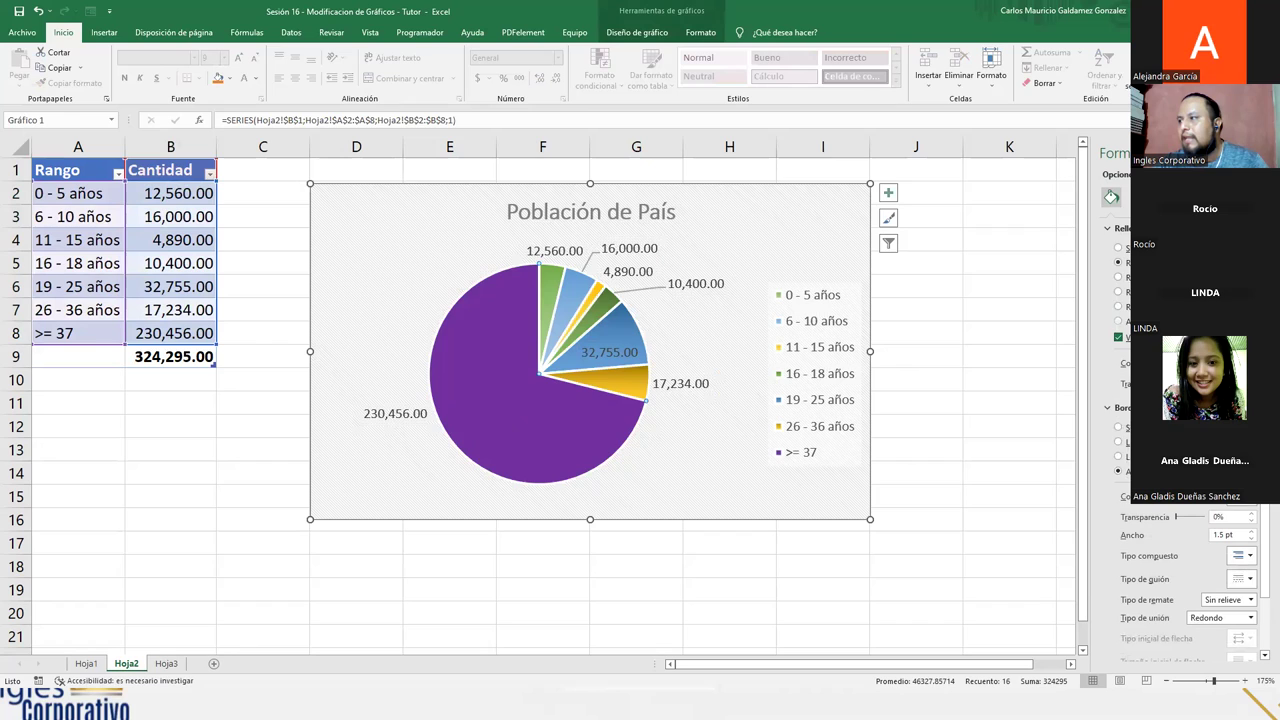
{"action": "left_click", "coordinate": [1118, 277]}
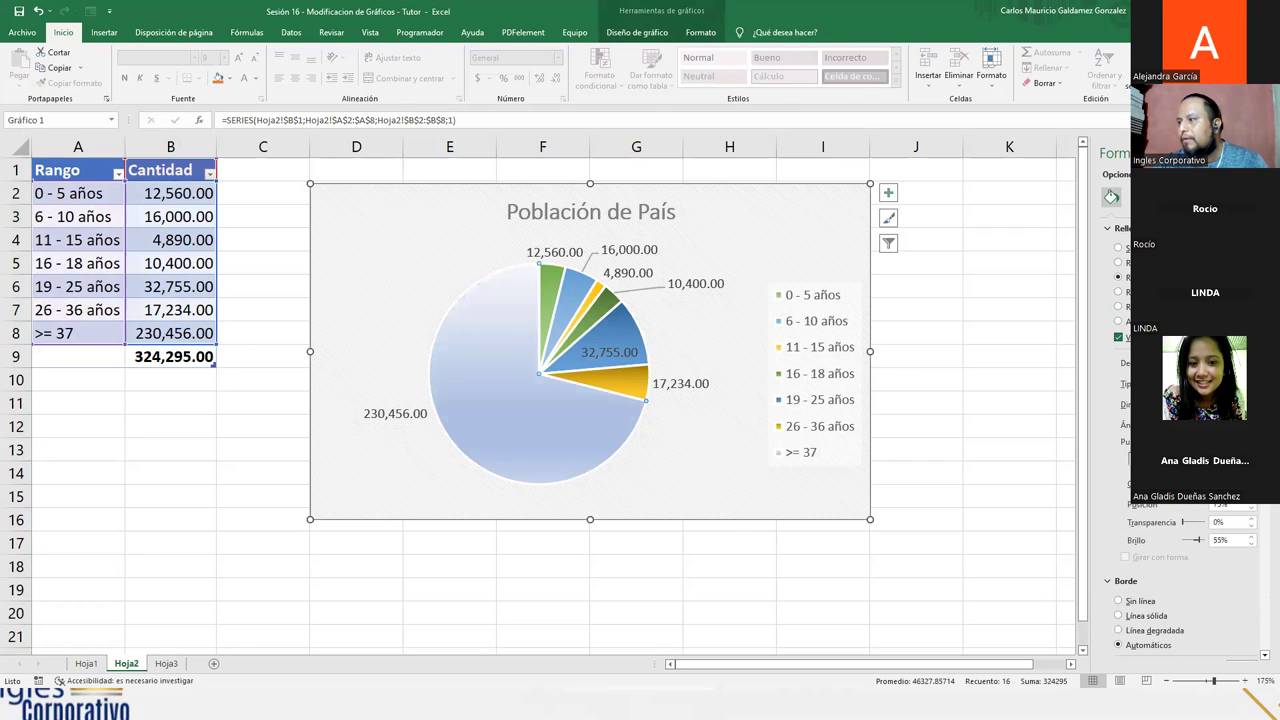
{"action": "left_click", "coordinate": [1225, 487]}
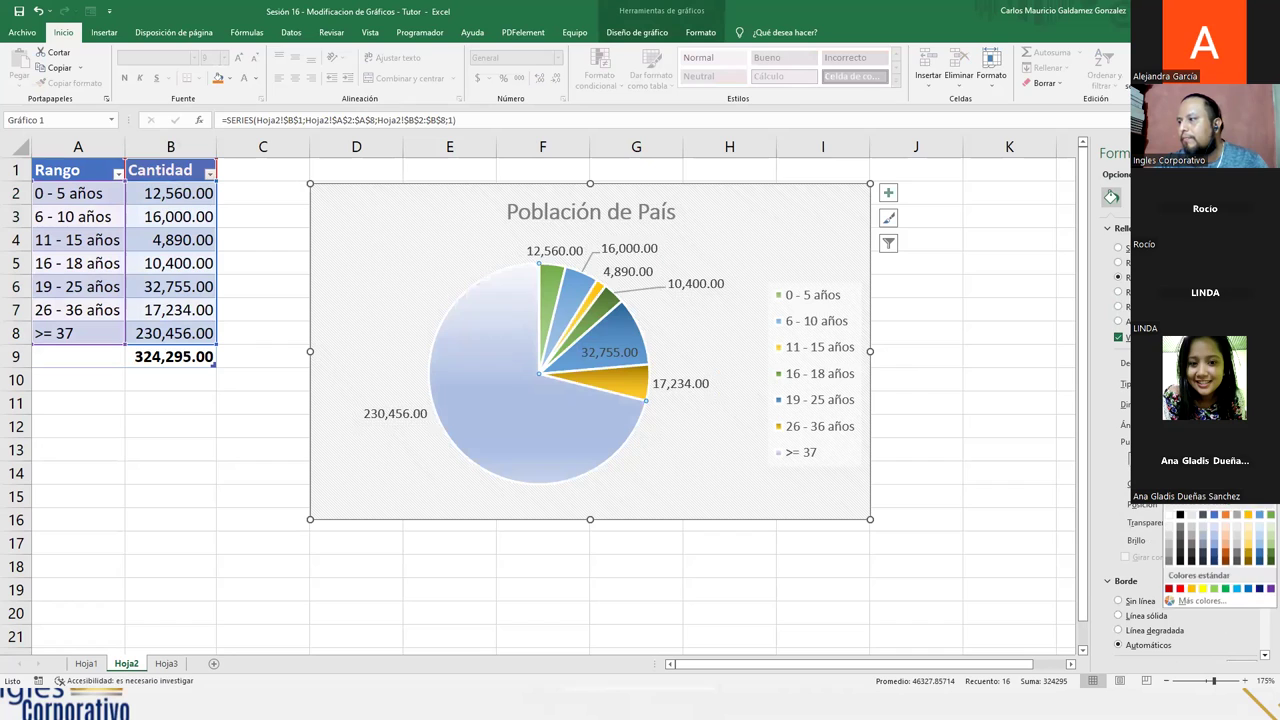
{"action": "left_click", "coordinate": [1248, 516]}
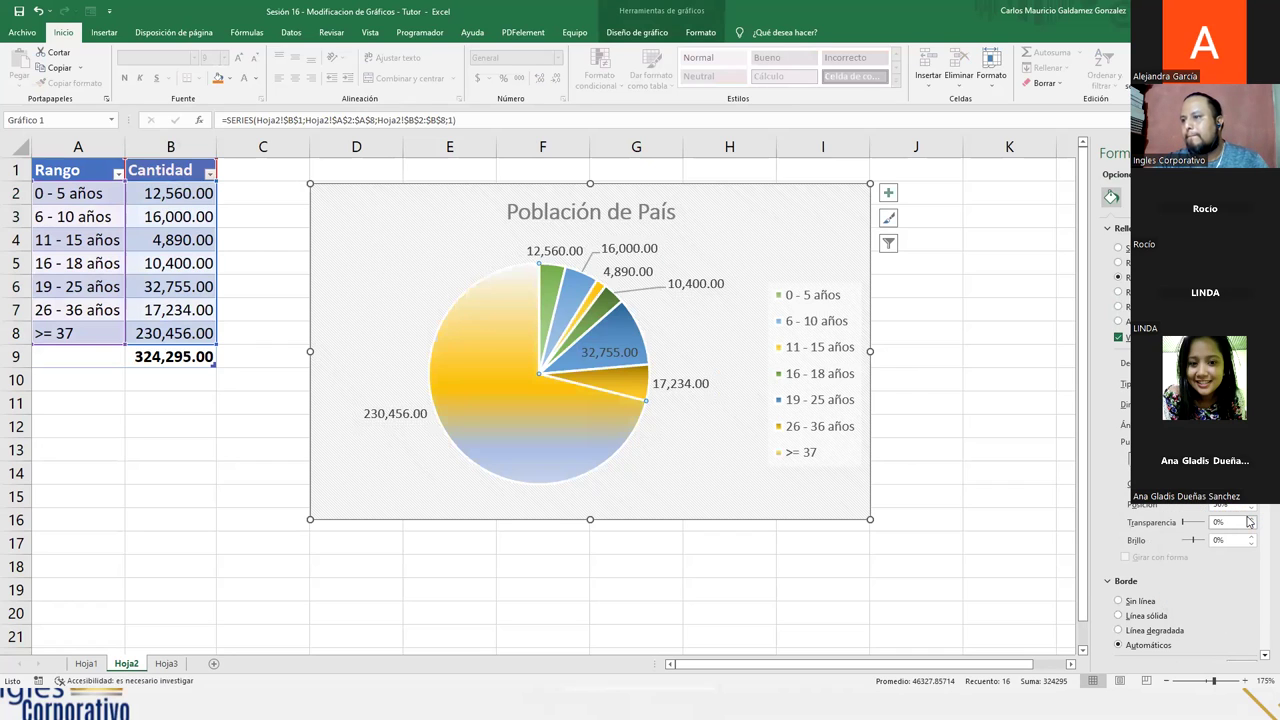
{"action": "key", "text": "Down"}
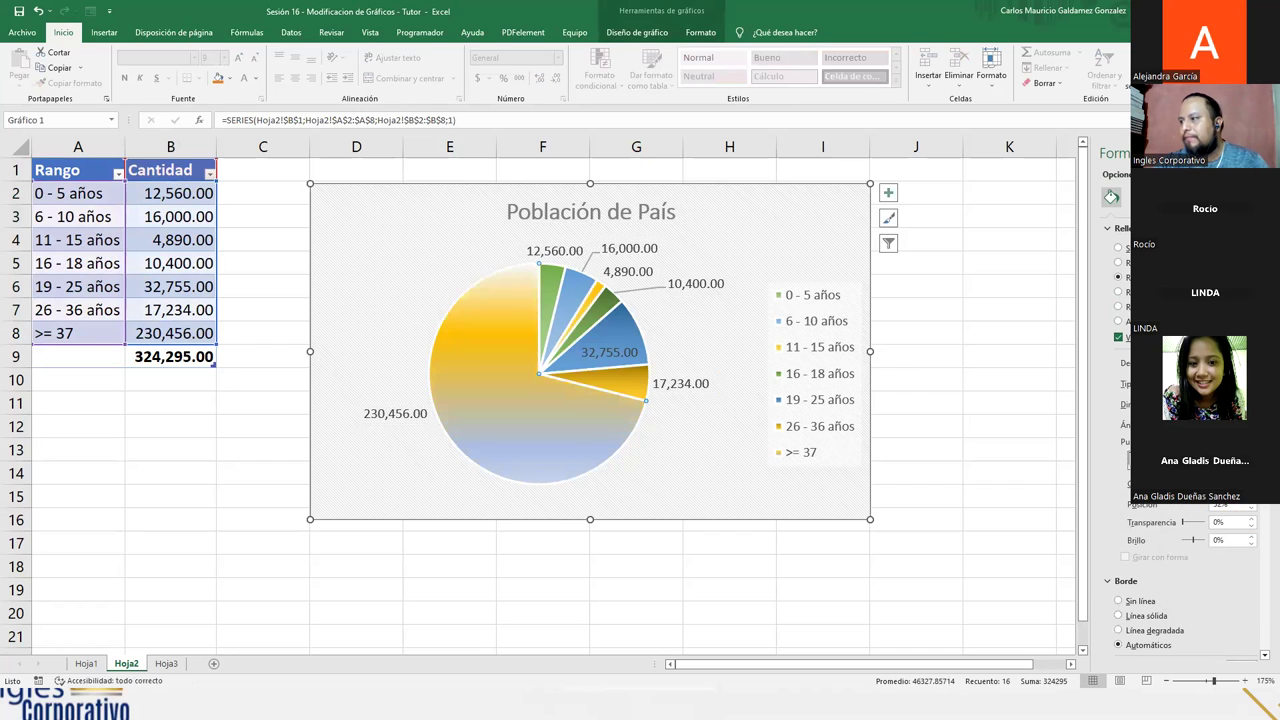
Step: Set the third gradient stop of the ">= 37" slice to the 25% darker blue and adjust its position
{"action": "type", "text": "55"}
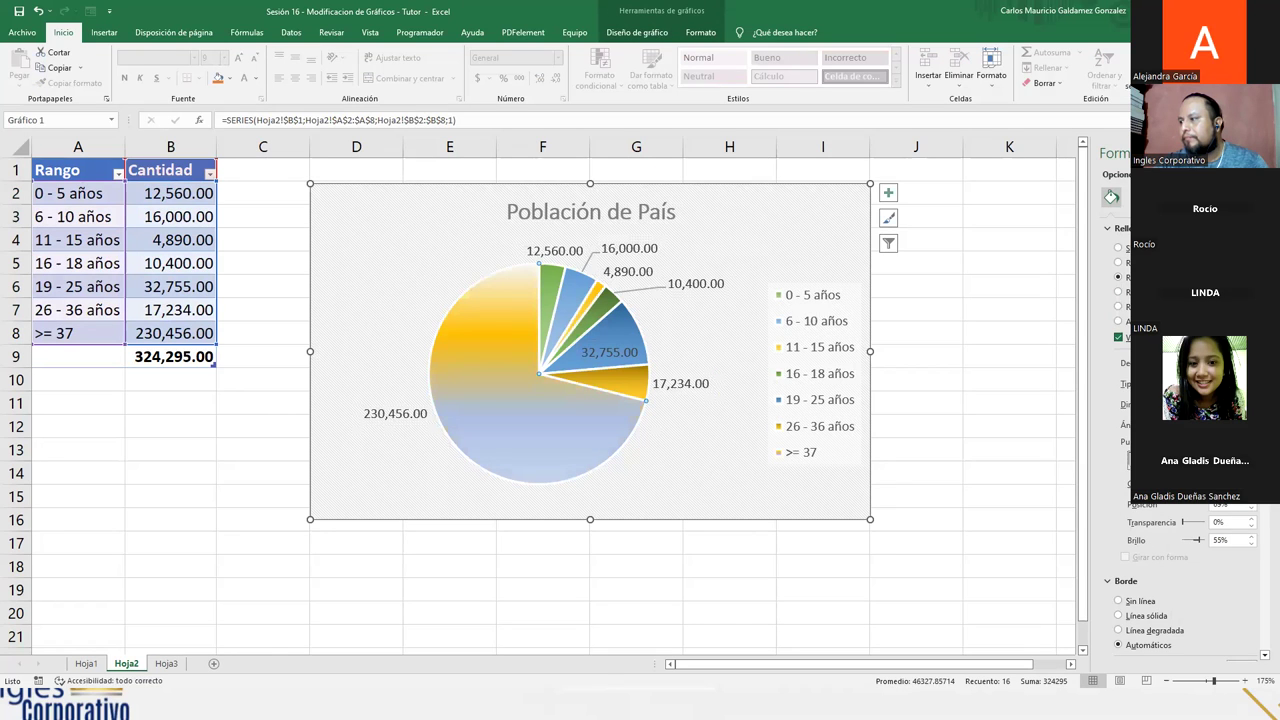
{"action": "left_click", "coordinate": [1240, 487]}
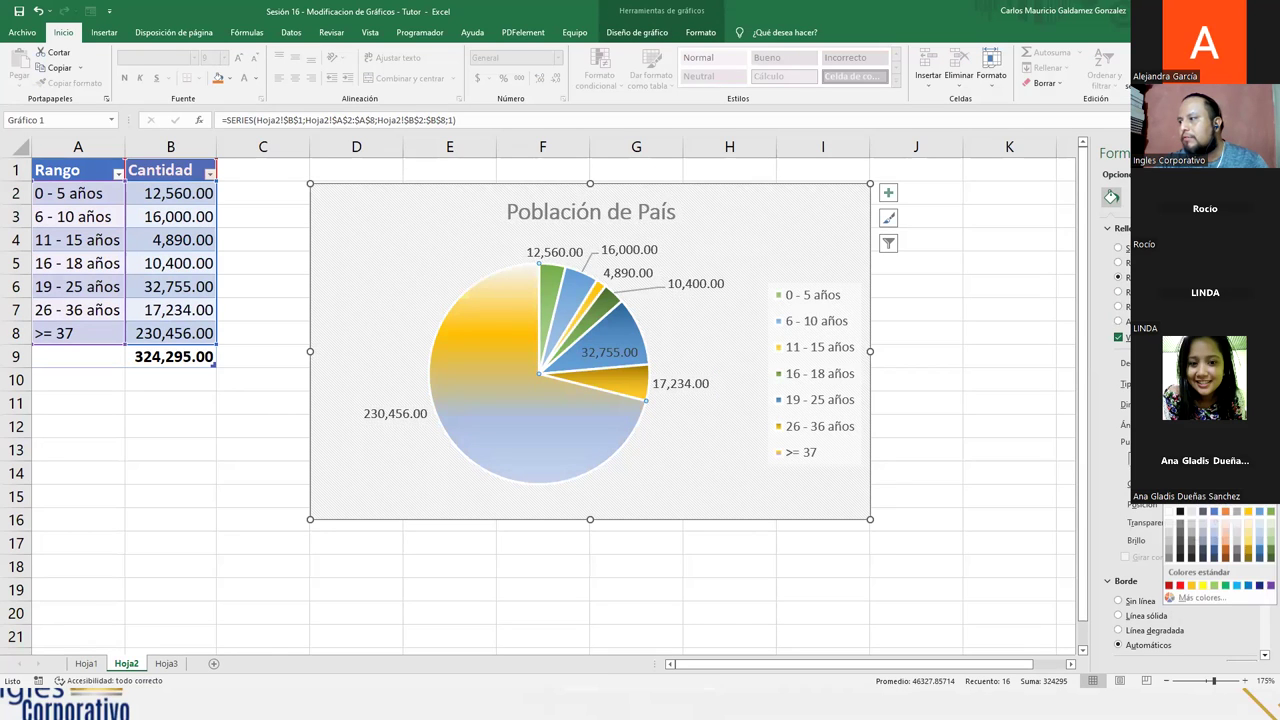
{"action": "left_click", "coordinate": [1260, 554]}
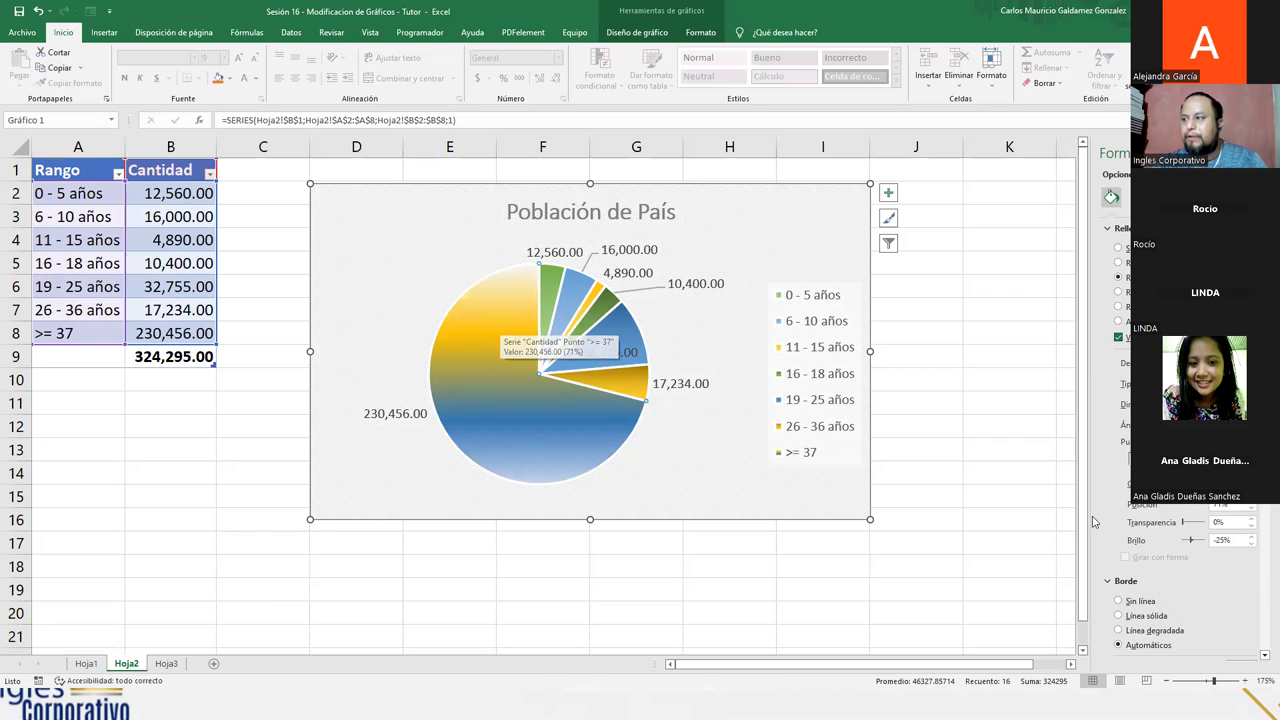
{"action": "mouse_move", "coordinate": [1190, 540]}
{"action": "left_mouse_down"}
{"action": "mouse_move", "coordinate": [1206, 540]}
{"action": "mouse_move", "coordinate": [1190, 540]}
{"action": "left_mouse_up"}
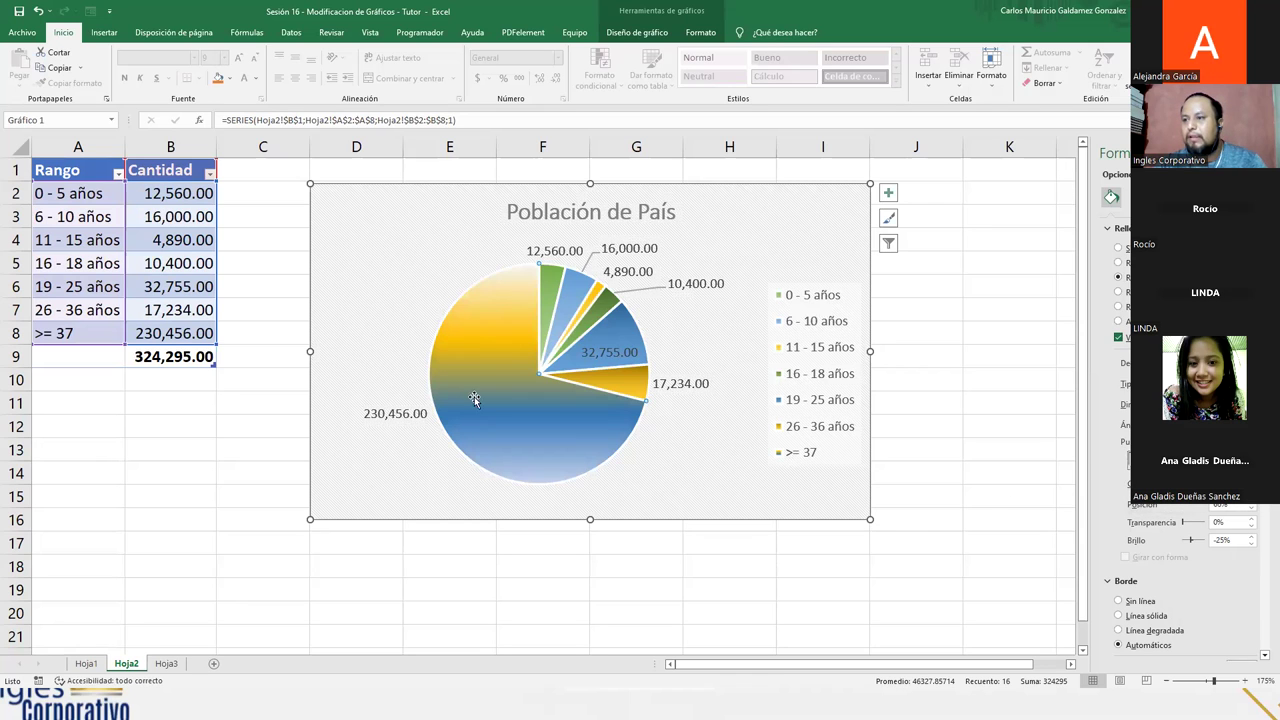
{"action": "left_click", "coordinate": [714, 561]}
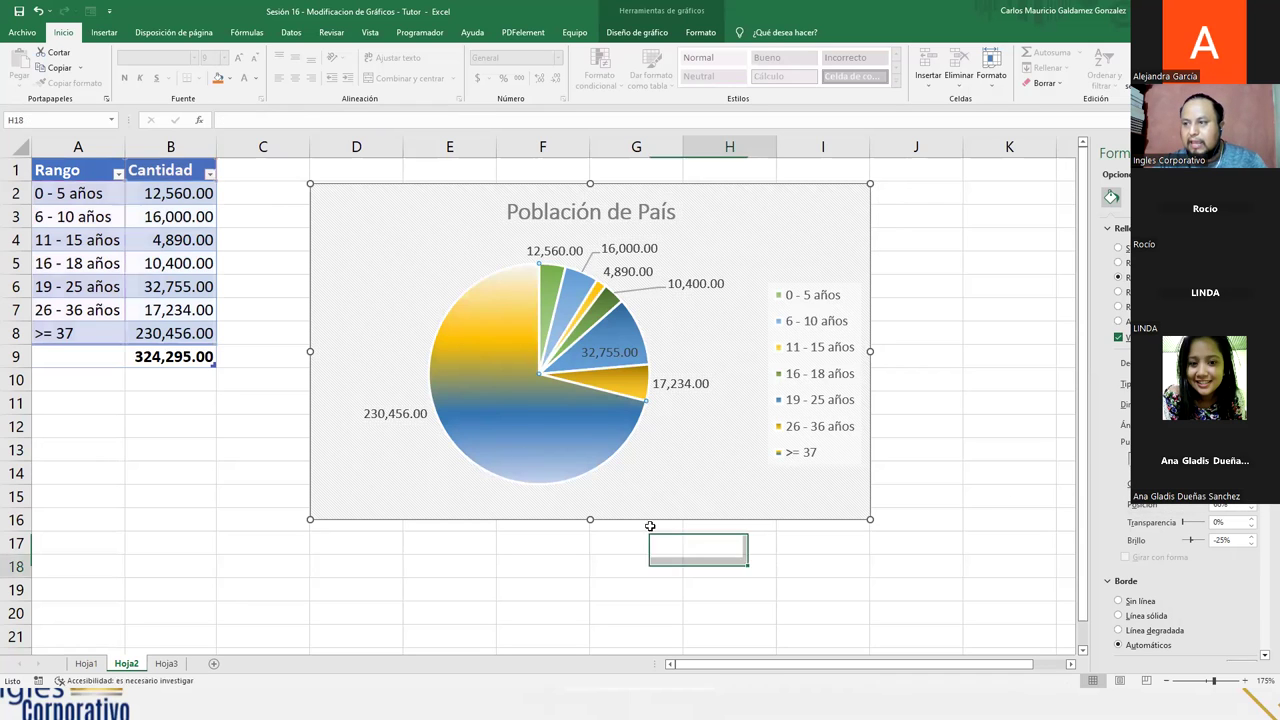
Step: Set the first gradient stop of the ">= 37" slice, at 0%, to the standard light green
{"action": "left_click", "coordinate": [546, 434]}
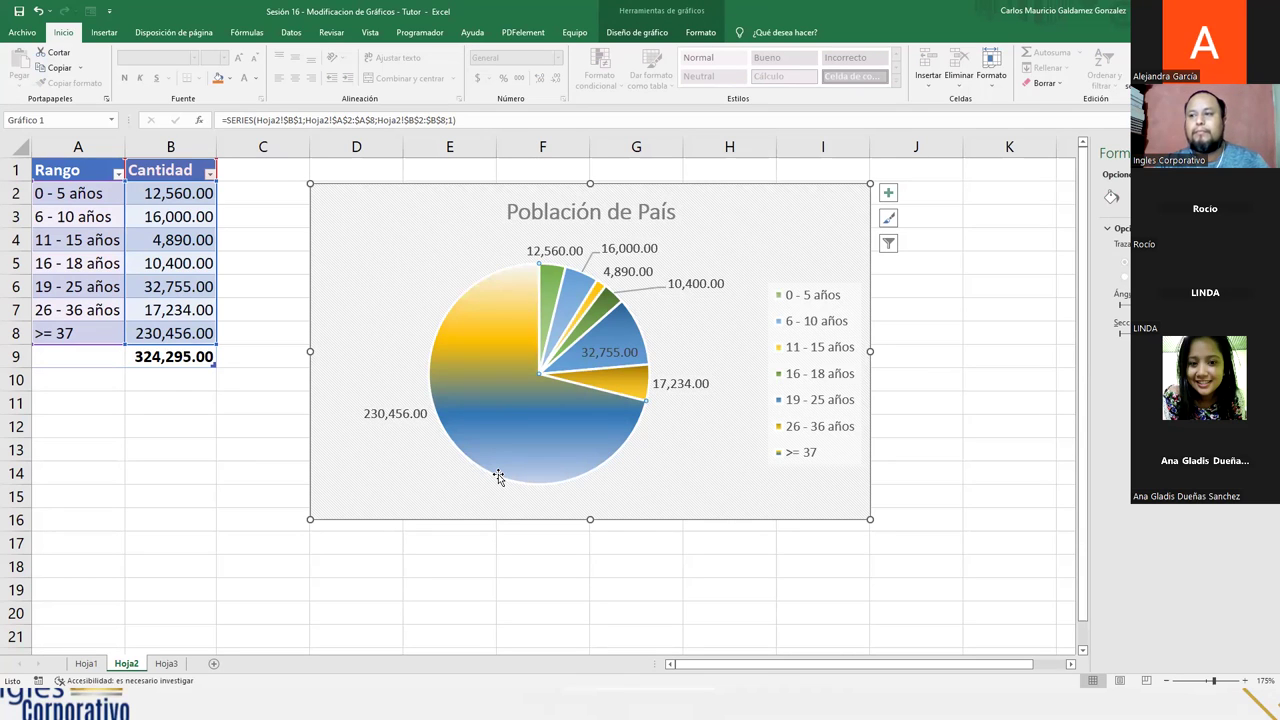
{"action": "left_click", "coordinate": [399, 490]}
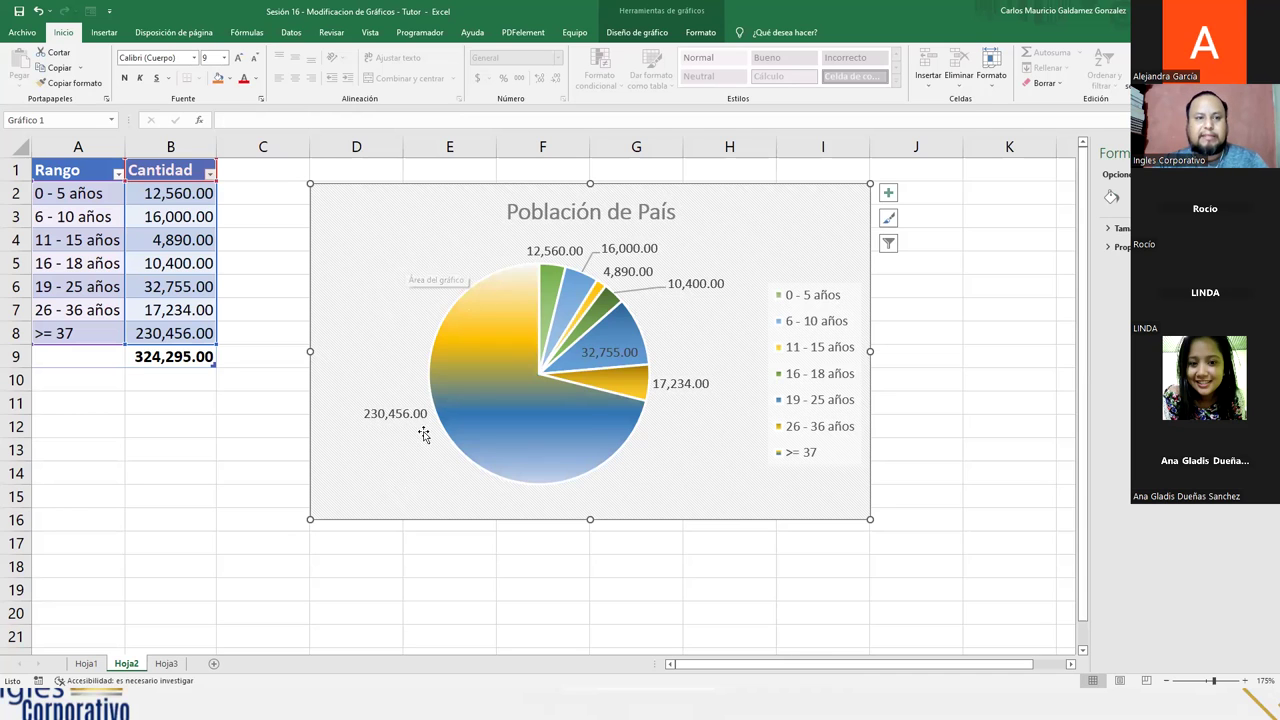
{"action": "left_click", "coordinate": [478, 452]}
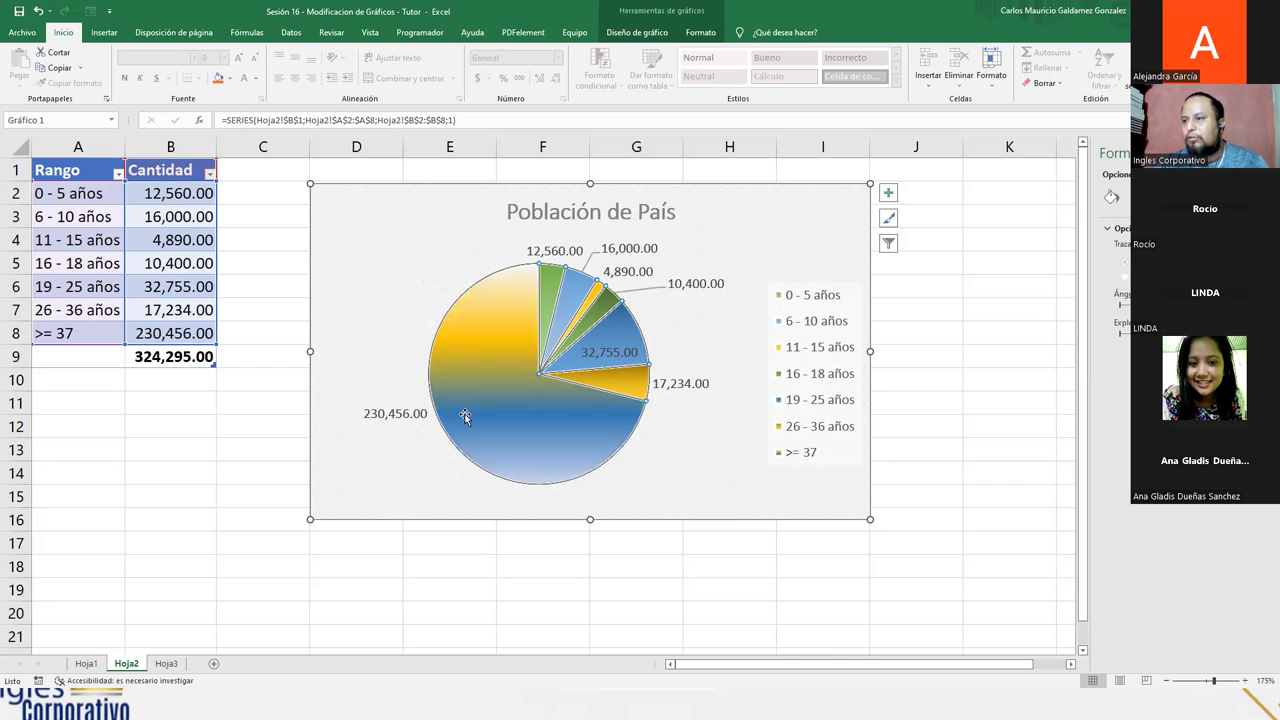
{"action": "left_click", "coordinate": [465, 417]}
{"action": "left_click", "coordinate": [1111, 197]}
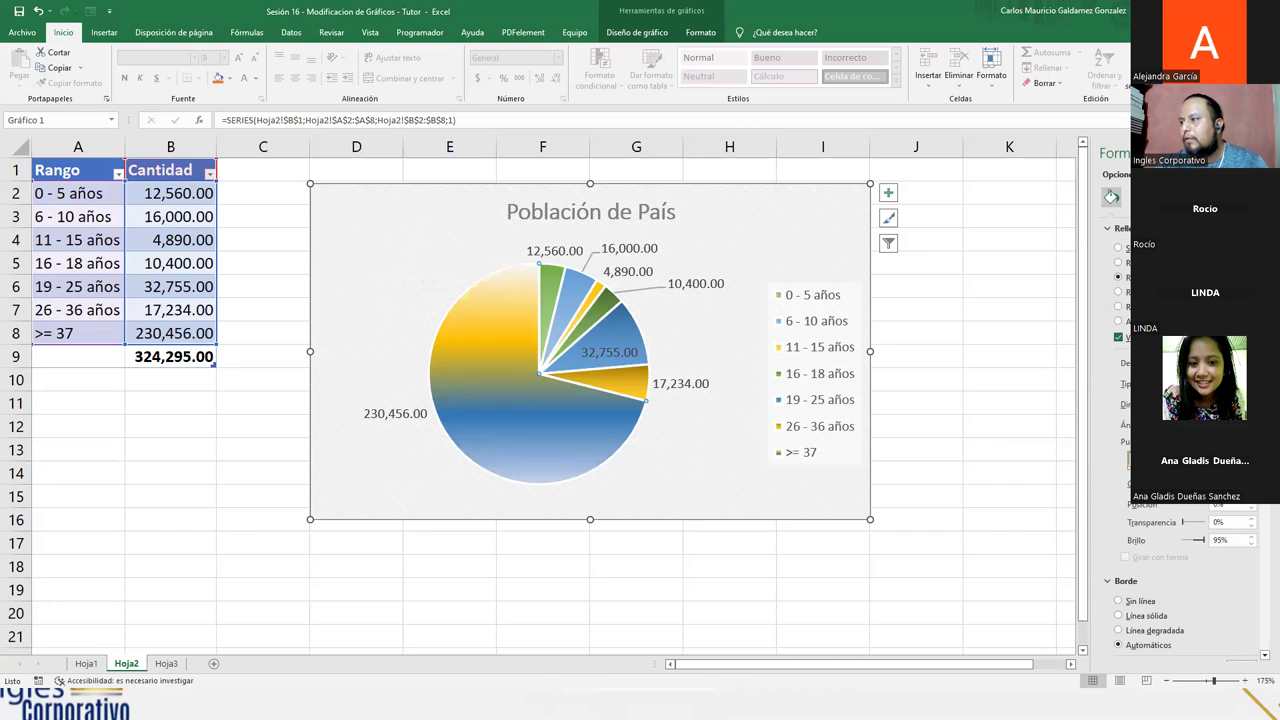
{"action": "left_click", "coordinate": [1240, 484]}
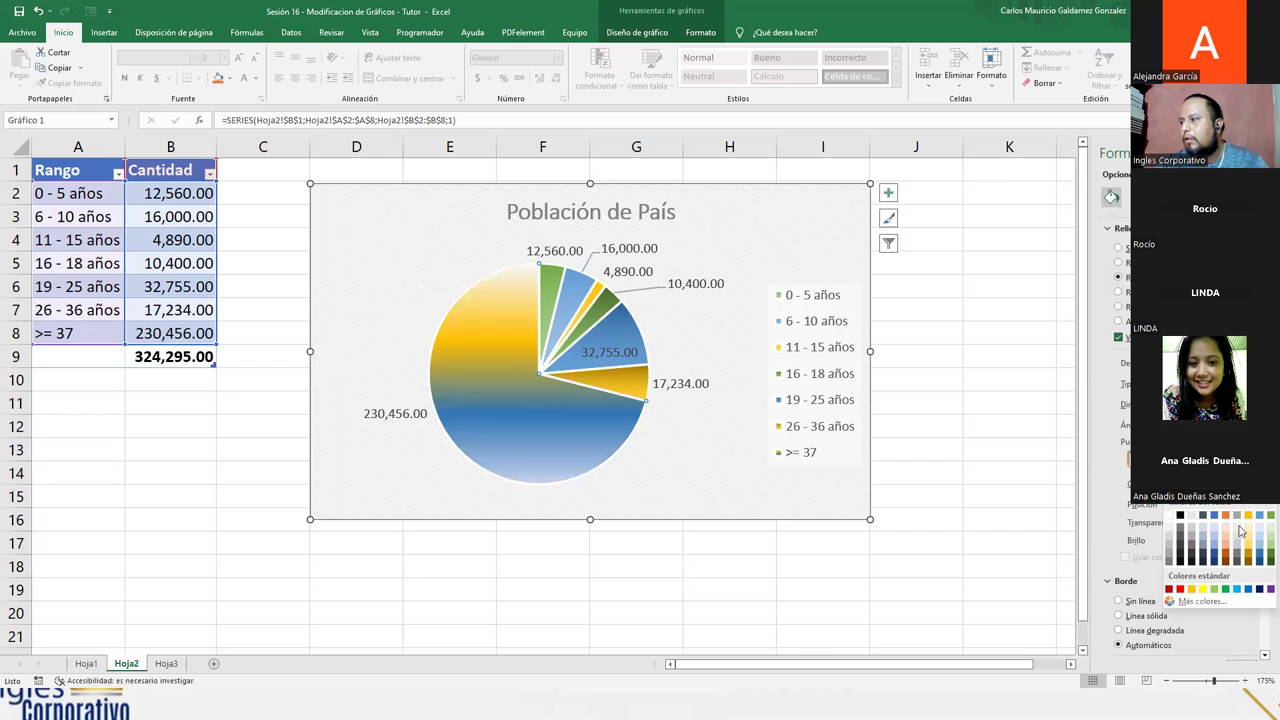
{"action": "left_click", "coordinate": [1216, 590]}
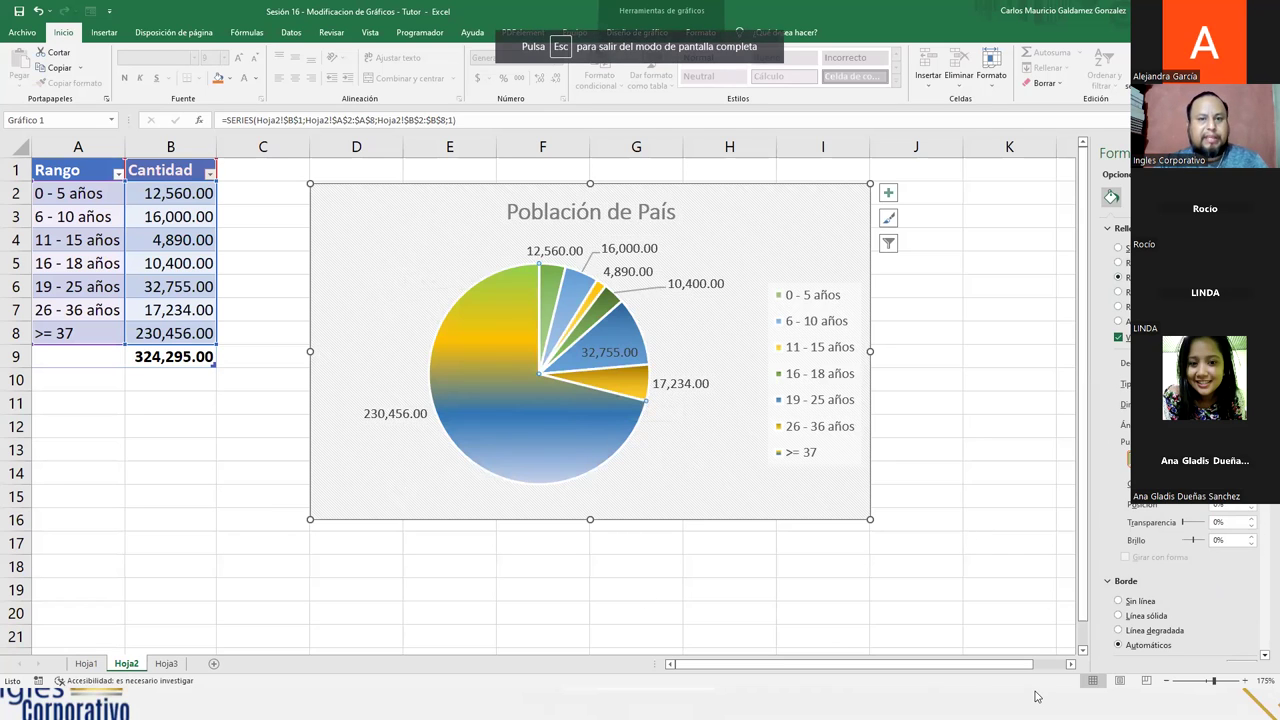
{"action": "left_click", "coordinate": [391, 316]}
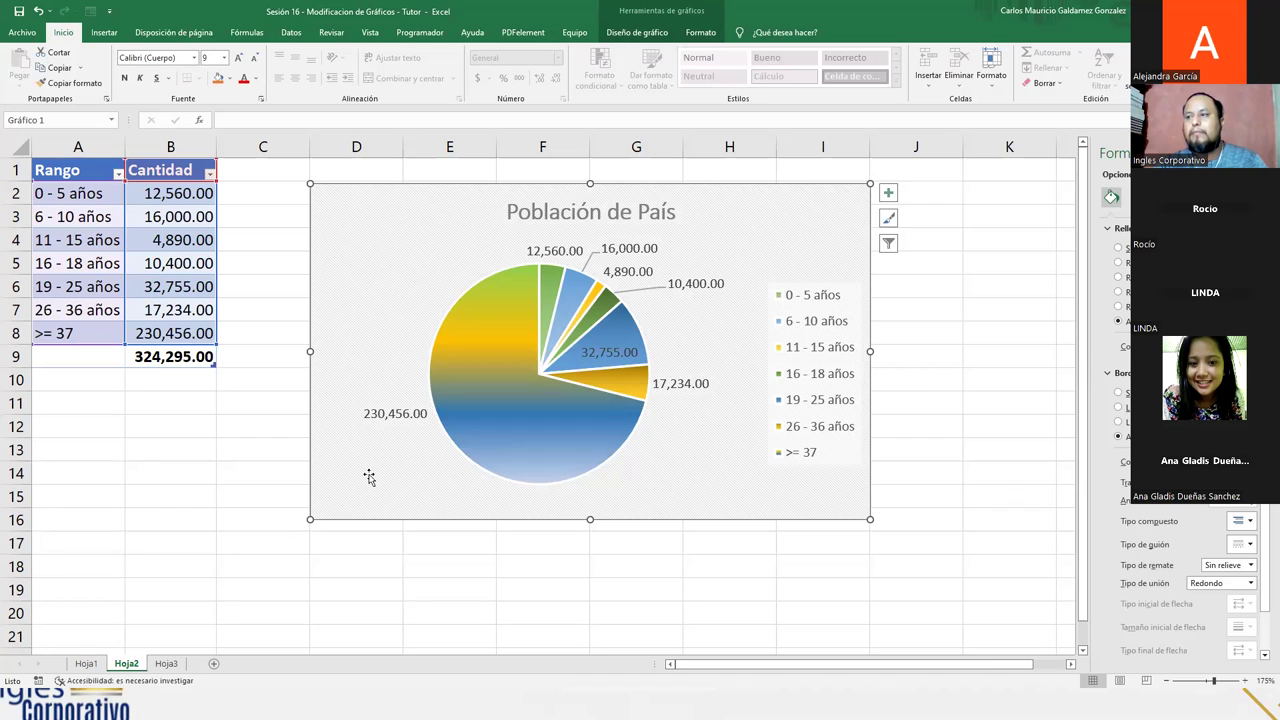
{"action": "left_click", "coordinate": [393, 418]}
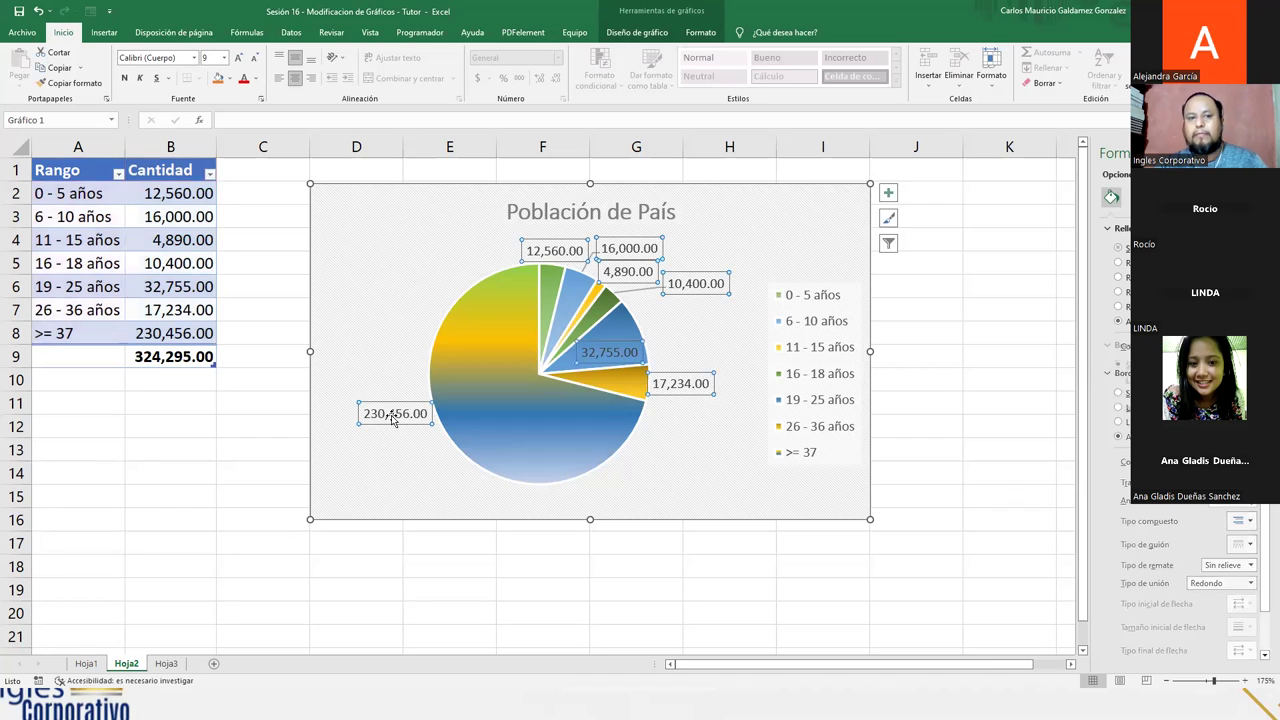
{"action": "left_click", "coordinate": [381, 466]}
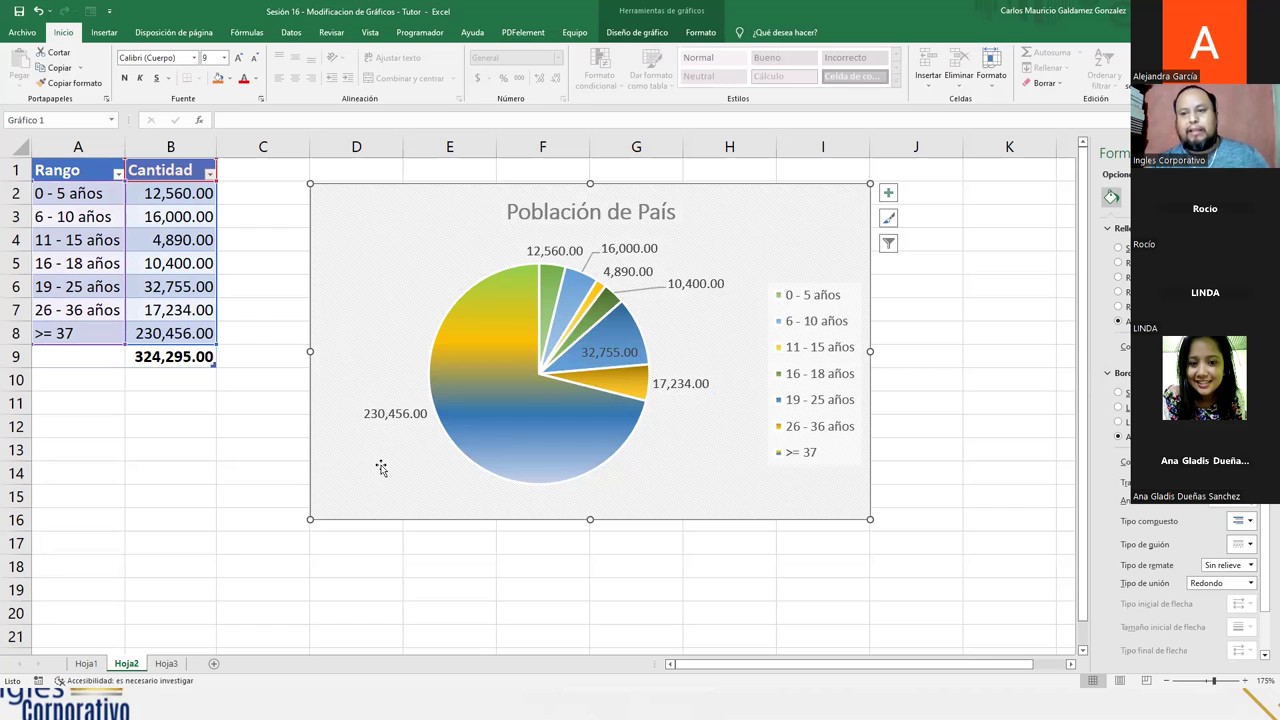
Step: Open sheet Hoja3 and review the daily sales table in A1:E7 and the Tarea list in A11:A15
{"action": "left_click", "coordinate": [166, 664]}
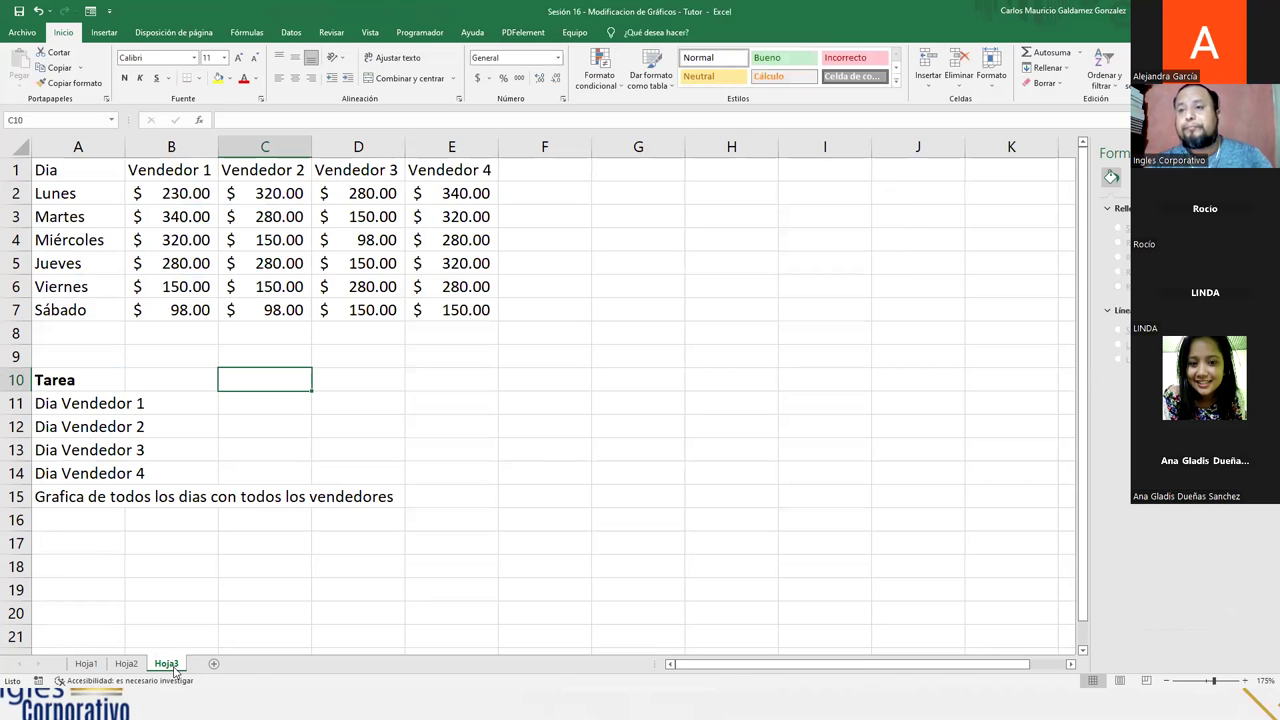
{"action": "left_click_drag", "start_coordinate": [112, 172], "coordinate": [474, 308]}
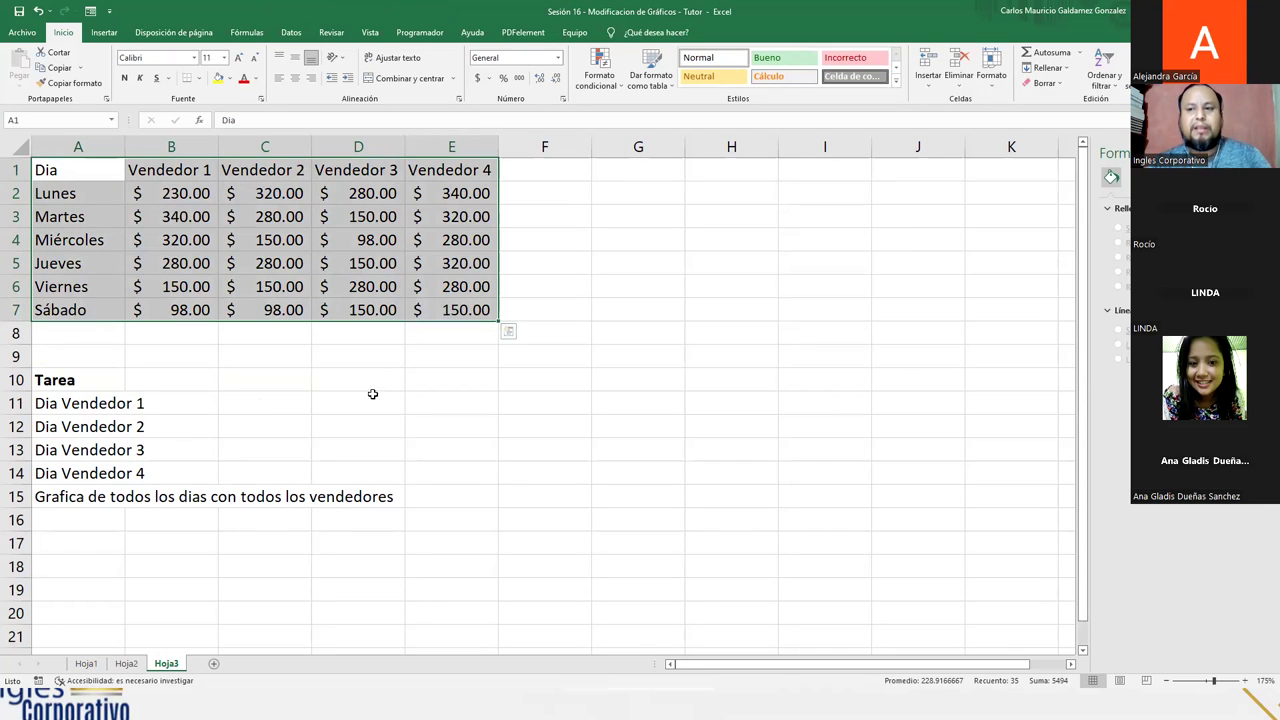
{"action": "left_click", "coordinate": [70, 405]}
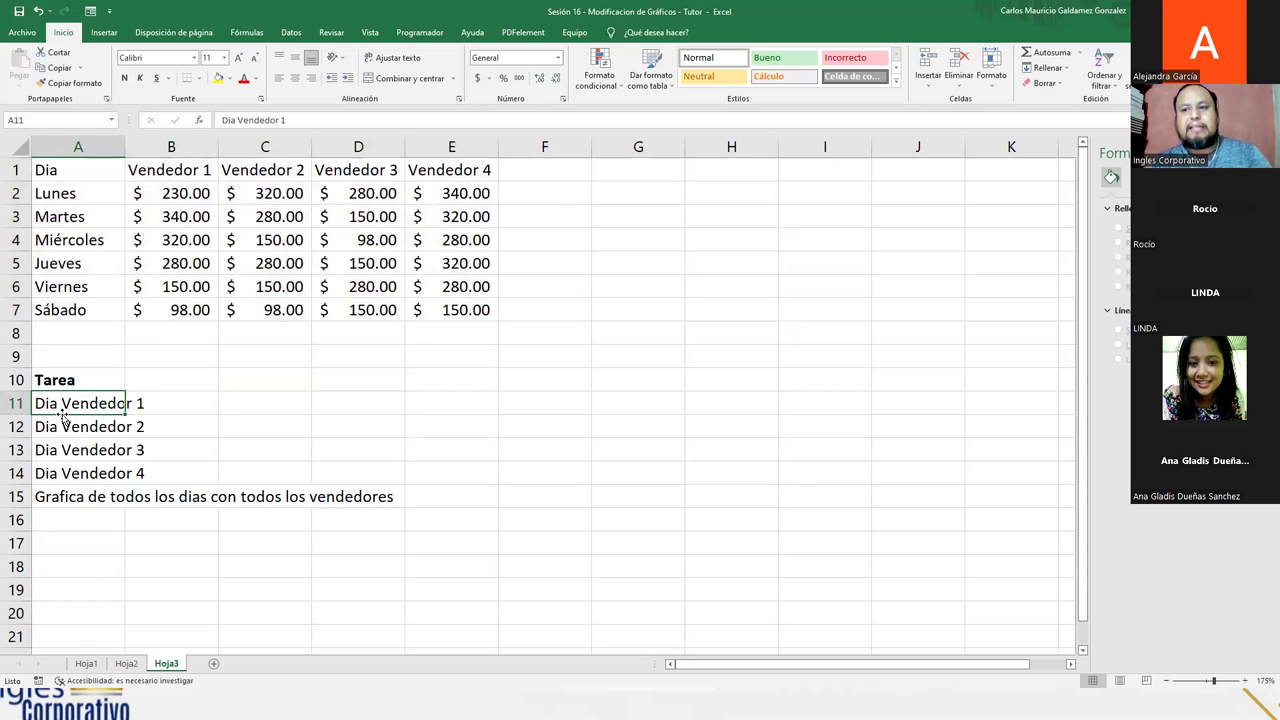
{"action": "left_click_drag", "start_coordinate": [55, 404], "coordinate": [58, 495]}
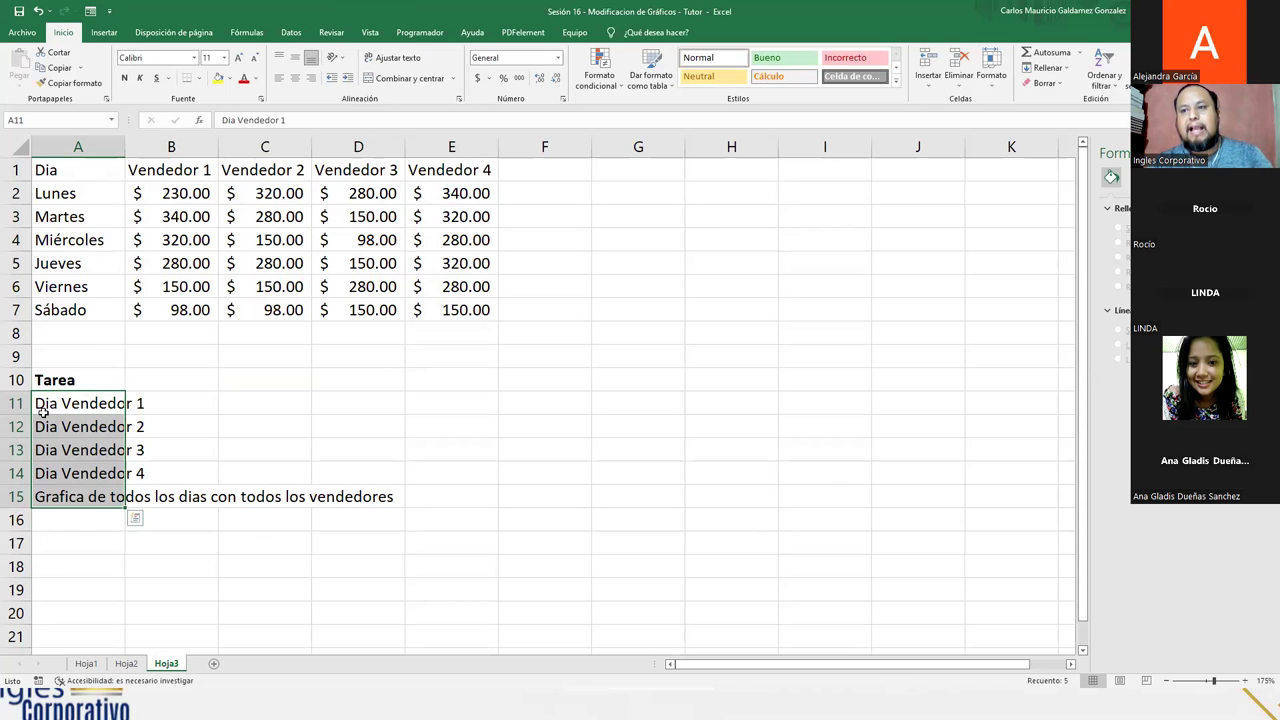
Step: Examine which column ranges each Tarea chart needs, pairing Dia with each Vendedor column, plus the chart of all days and sellers
{"action": "left_click_drag", "start_coordinate": [50, 171], "coordinate": [157, 322]}
{"action": "left_click_drag", "start_coordinate": [60, 168], "coordinate": [88, 291]}
{"action": "left_click_drag", "start_coordinate": [252, 176], "coordinate": [285, 306]}
{"action": "left_click_drag", "start_coordinate": [91, 172], "coordinate": [104, 310]}
{"action": "left_click_drag", "start_coordinate": [355, 173], "coordinate": [358, 308]}
{"action": "left_click", "coordinate": [104, 168]}
{"action": "left_click_drag", "start_coordinate": [104, 168], "coordinate": [94, 306]}
{"action": "left_click_drag", "start_coordinate": [452, 170], "coordinate": [454, 310]}
{"action": "left_click_drag", "start_coordinate": [42, 406], "coordinate": [40, 476]}
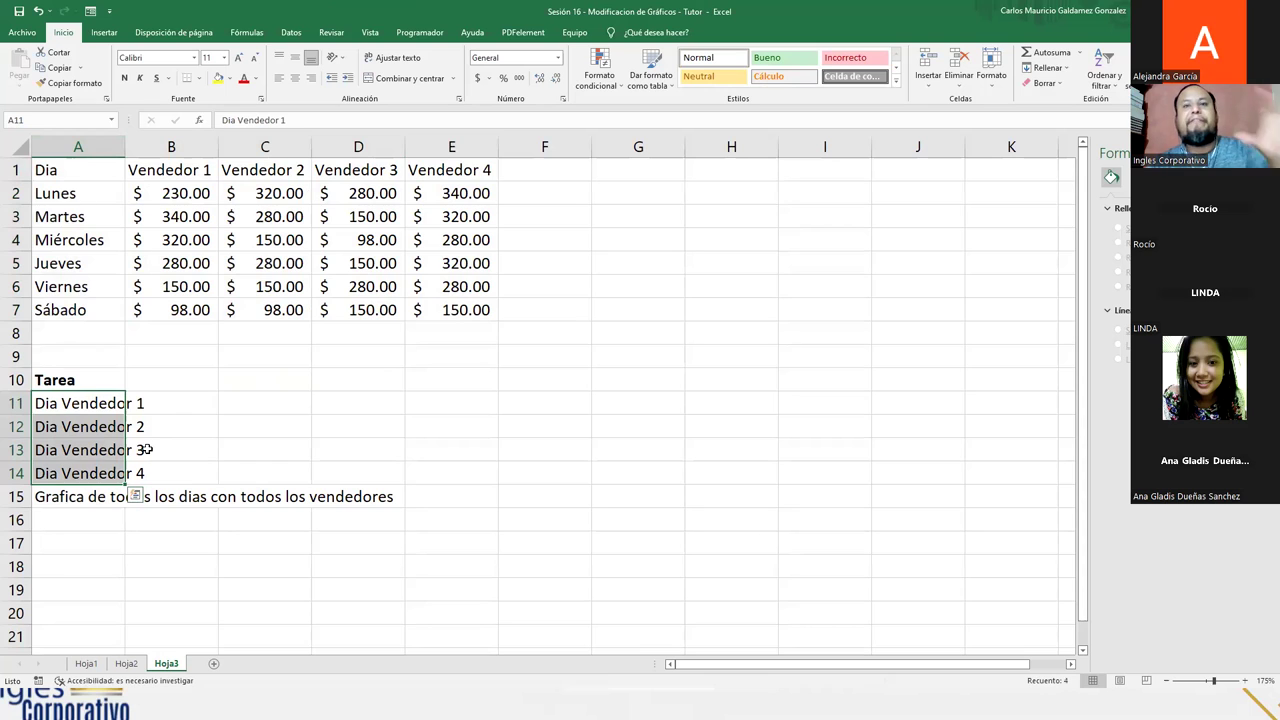
{"action": "left_click", "coordinate": [47, 501]}
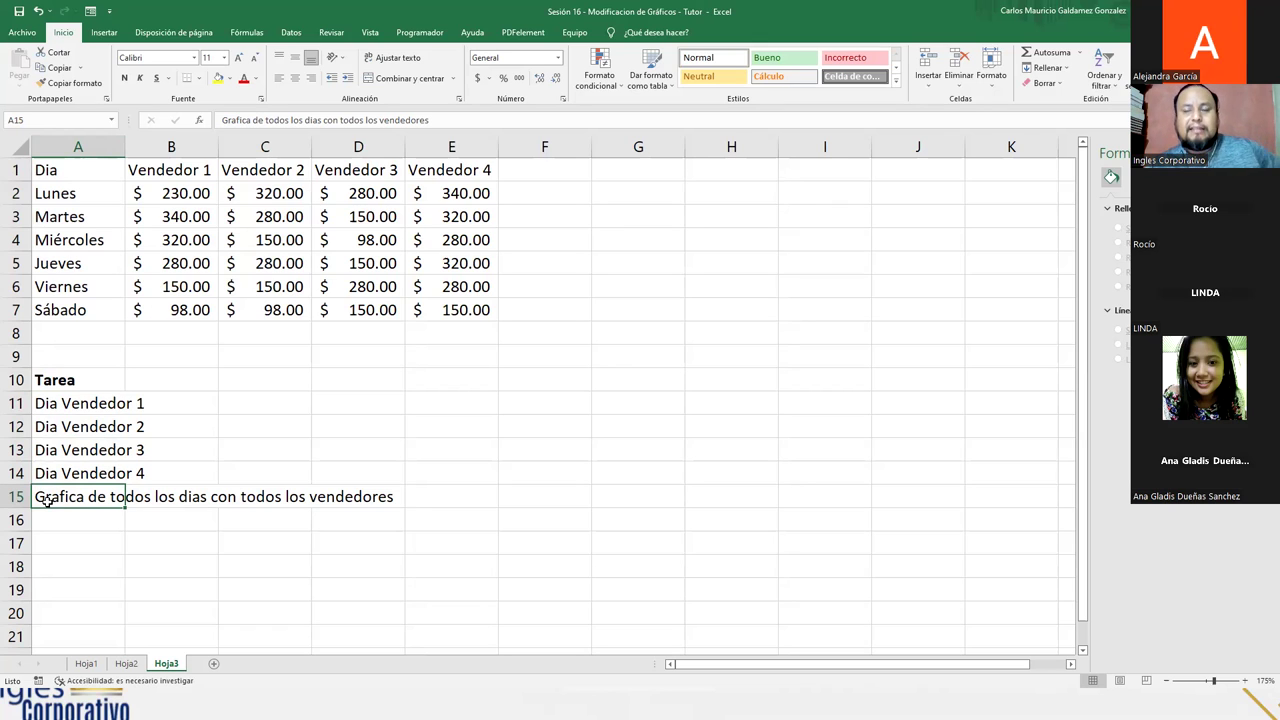
{"action": "left_click", "coordinate": [86, 664]}
{"action": "left_click", "coordinate": [160, 664]}
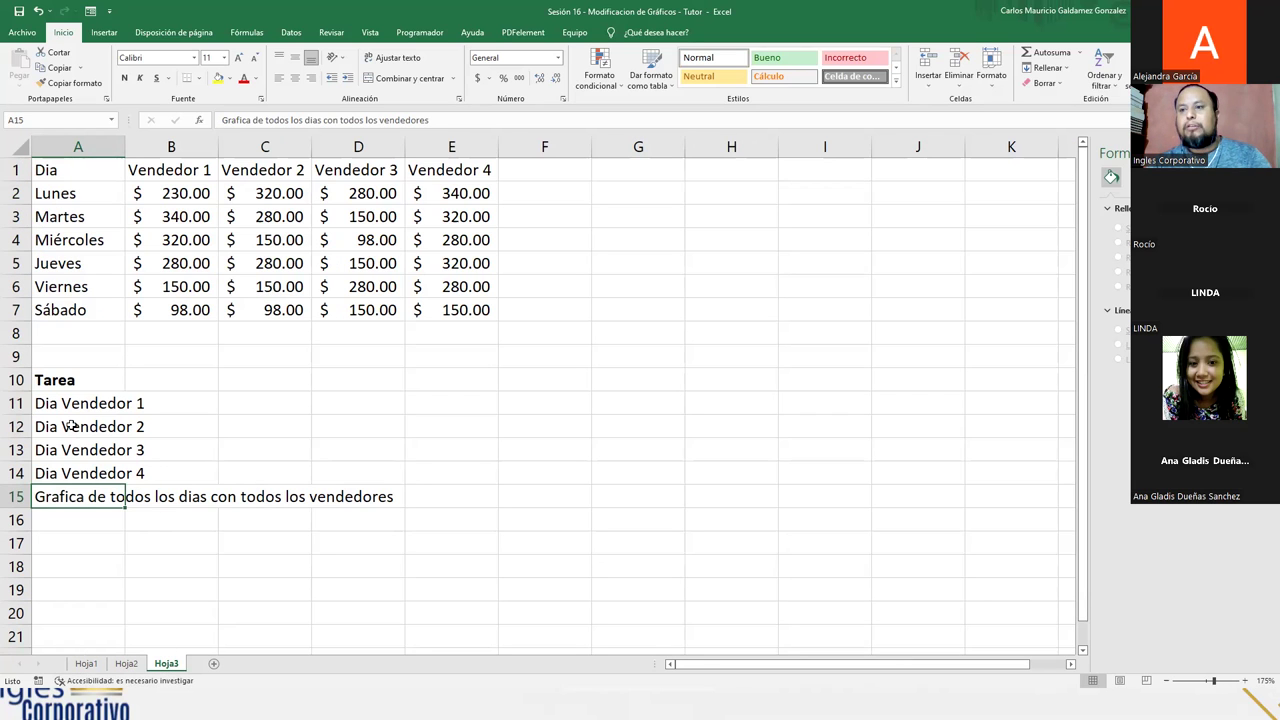
Step: Convert the range A1:E7 on Hoja3 into a table with headers
{"action": "left_click_drag", "start_coordinate": [97, 171], "coordinate": [432, 316]}
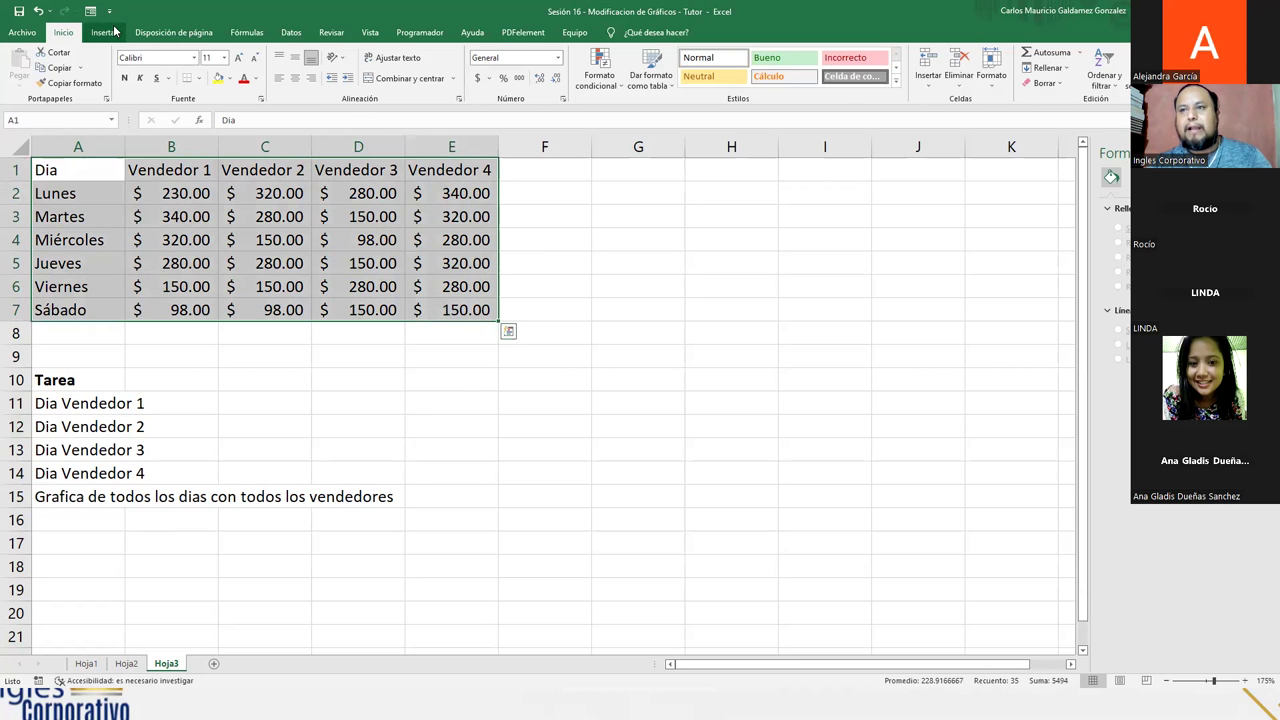
{"action": "left_click", "coordinate": [104, 32]}
{"action": "left_click", "coordinate": [126, 73]}
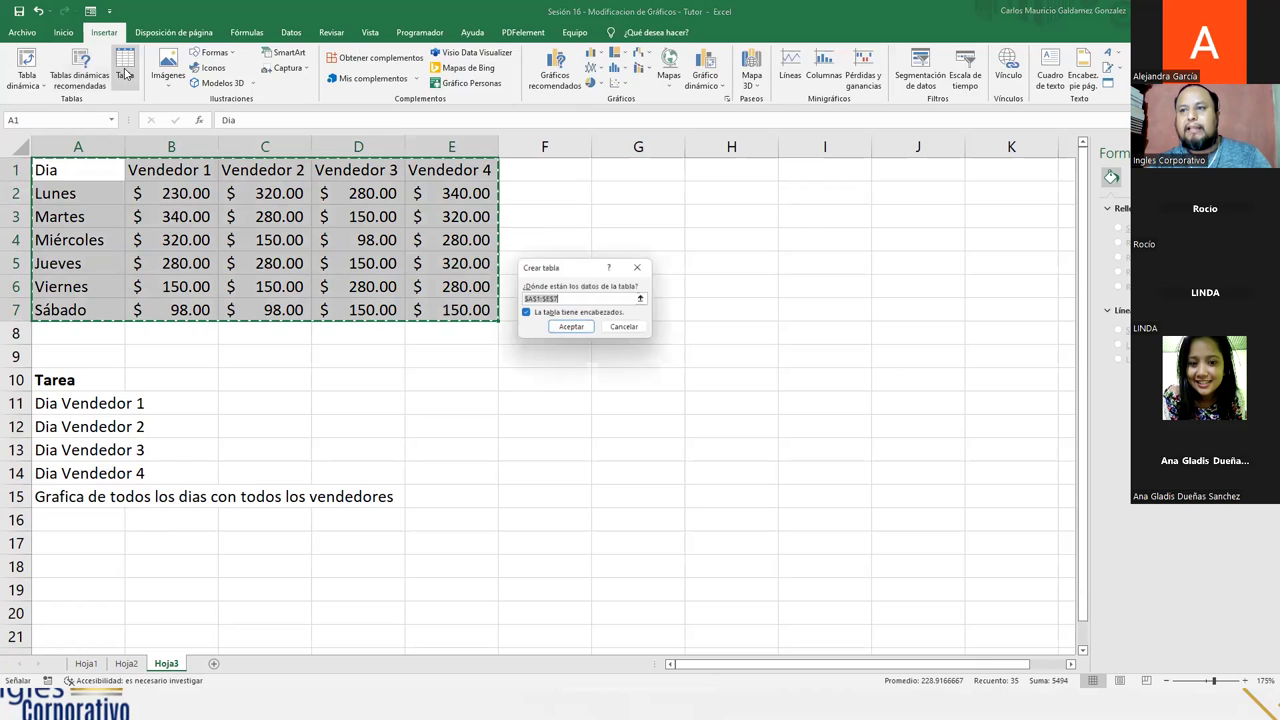
{"action": "left_click", "coordinate": [566, 328]}
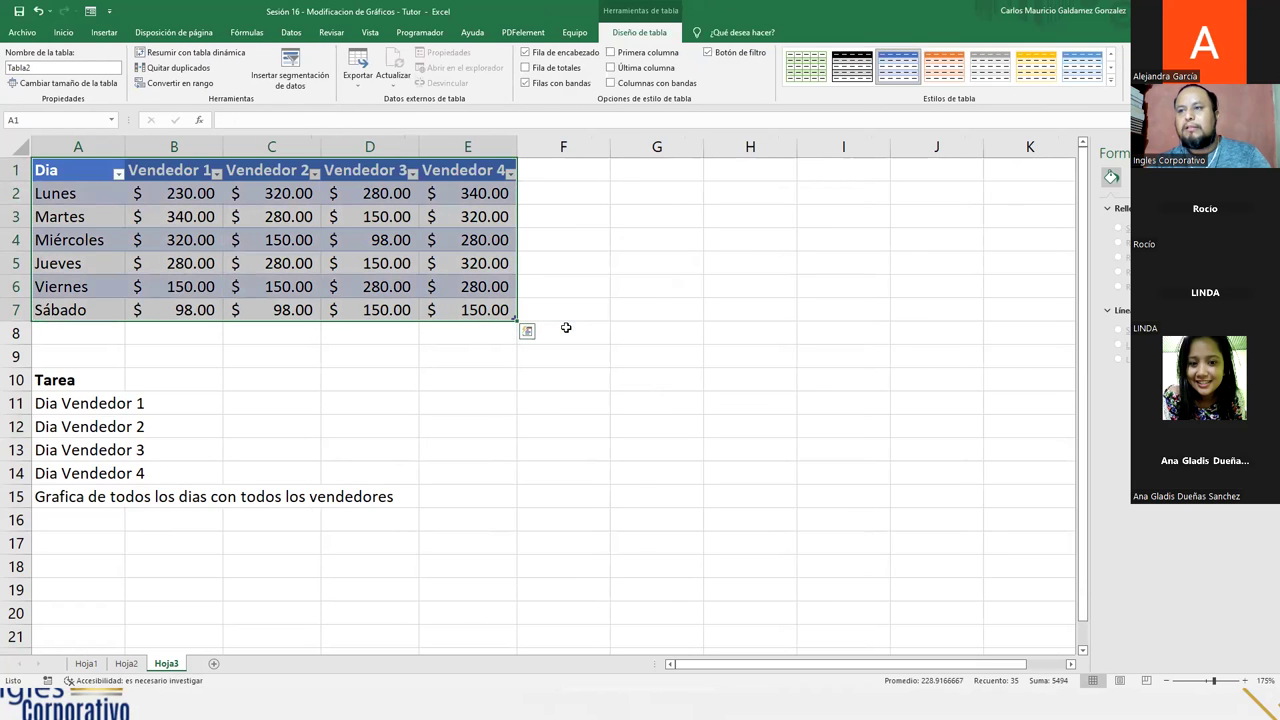
{"action": "left_click", "coordinate": [251, 279]}
Step: Insert a pie chart of the Dia and Vendedor 1 columns and place it, reduced in size, beside the table over columns F to I
{"action": "left_click_drag", "start_coordinate": [75, 170], "coordinate": [175, 309]}
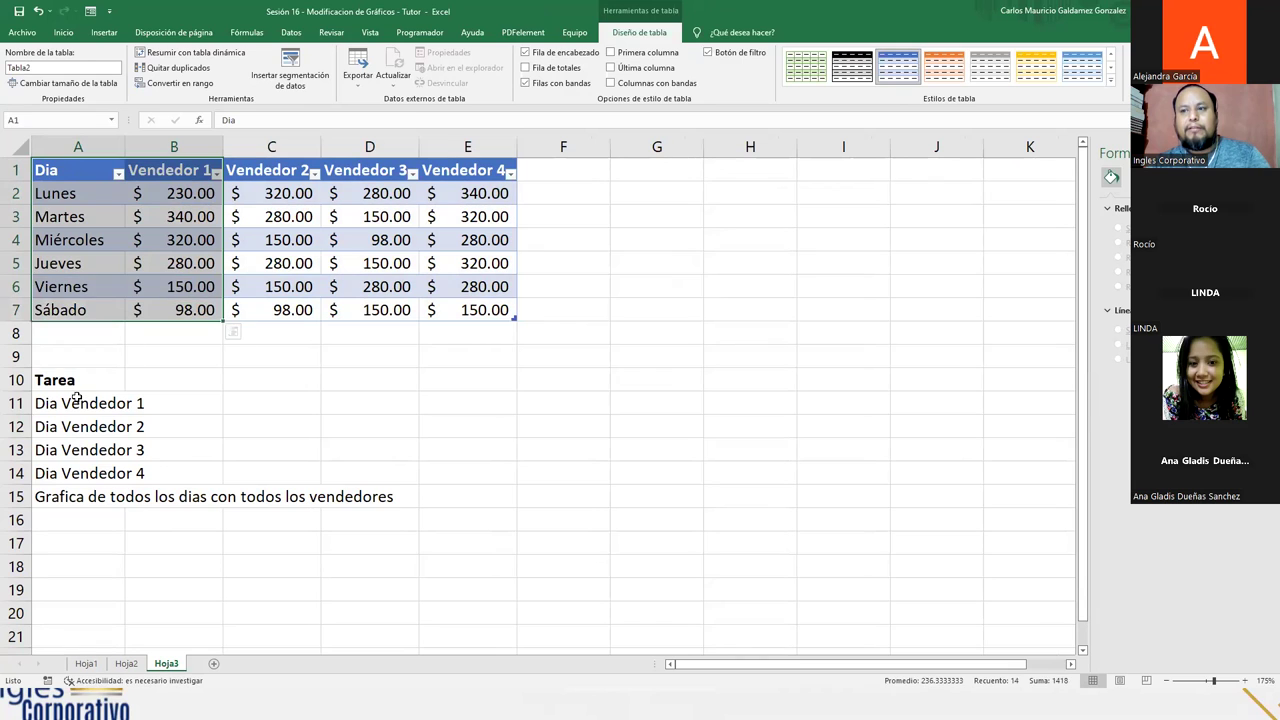
{"action": "left_click", "coordinate": [102, 33]}
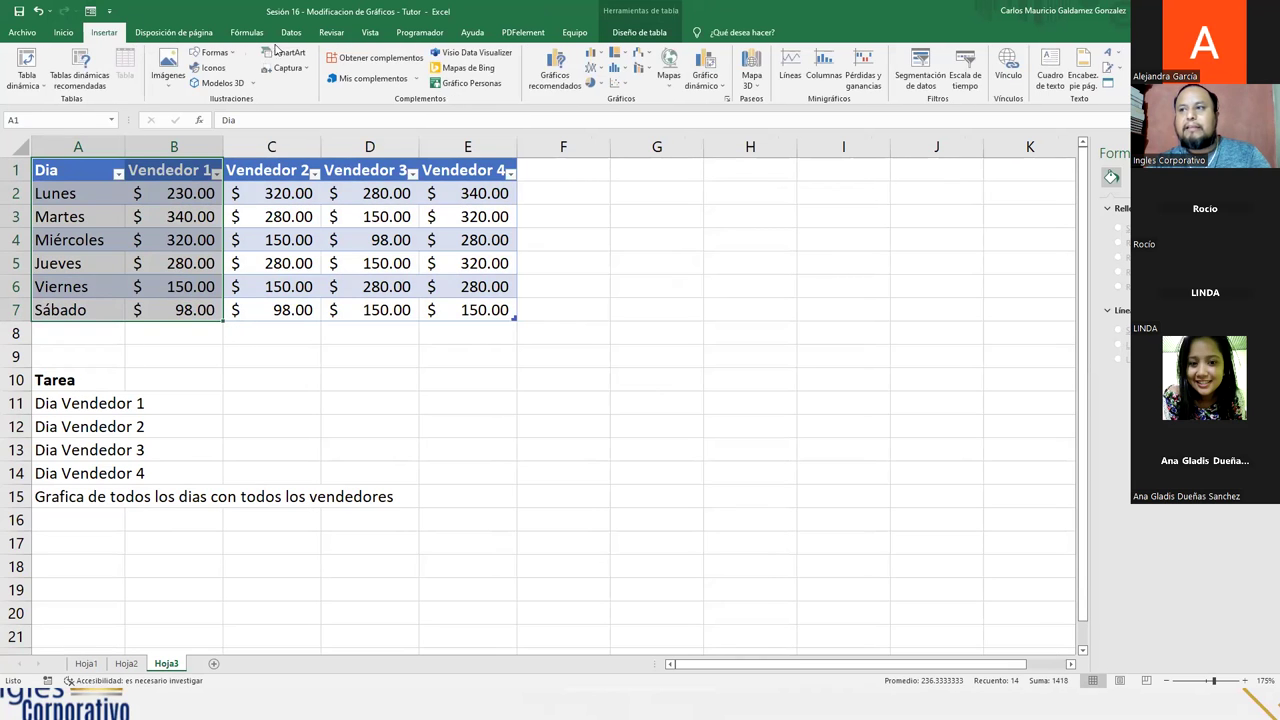
{"action": "left_click", "coordinate": [550, 80]}
{"action": "left_click", "coordinate": [498, 363]}
{"action": "left_click", "coordinate": [765, 530]}
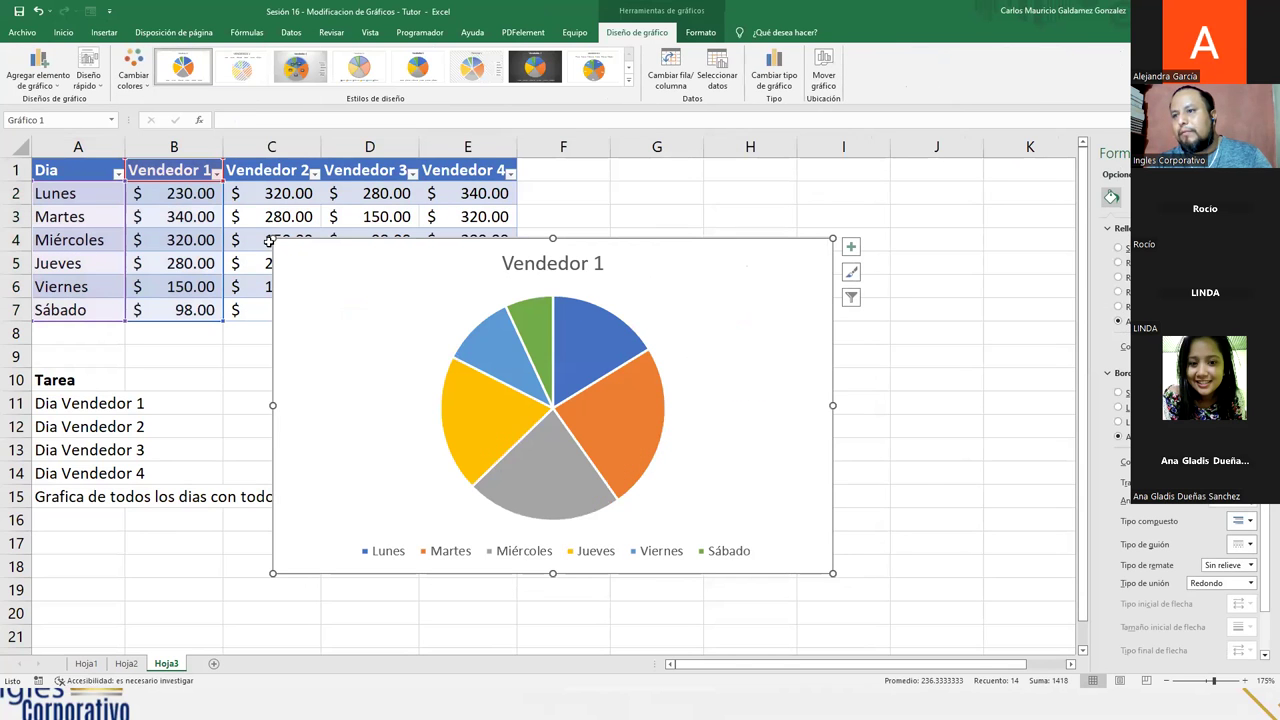
{"action": "left_click_drag", "start_coordinate": [274, 246], "coordinate": [487, 370]}
{"action": "left_click_drag", "start_coordinate": [578, 421], "coordinate": [622, 212]}
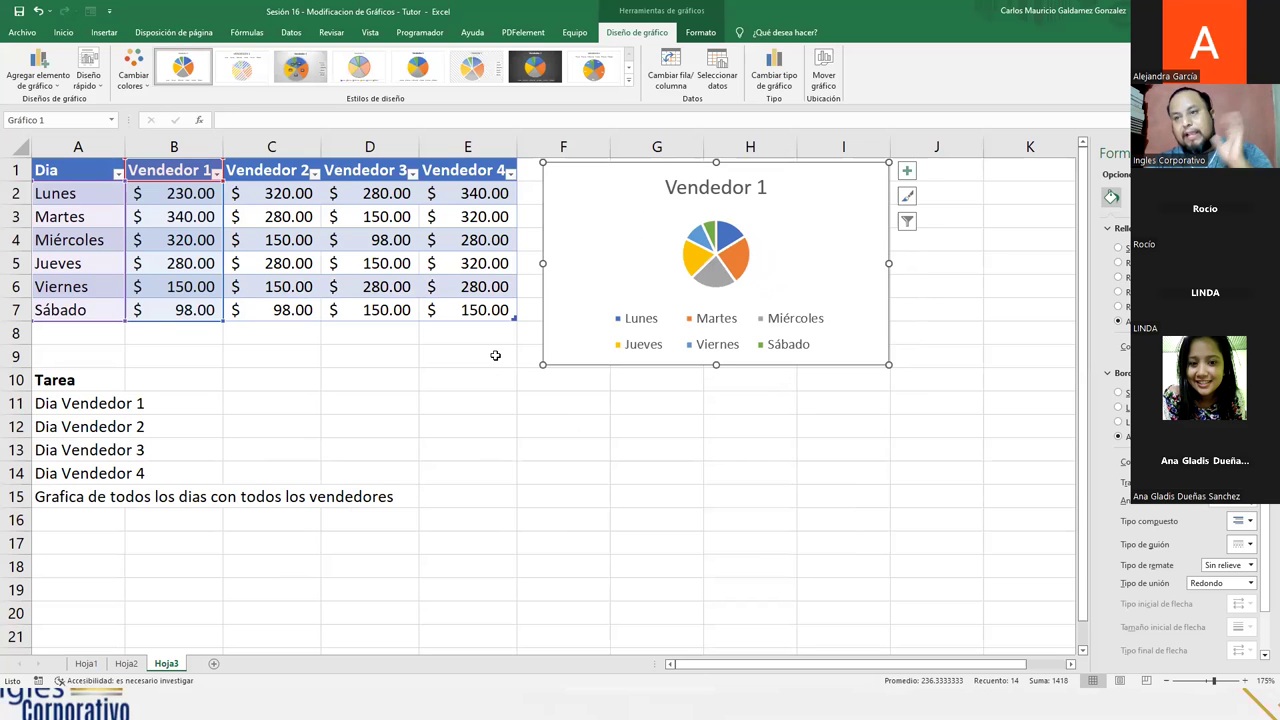
Step: Insert a clustered column chart of the Dia and Vendedor 2 columns, A1:A7 and C1:C7
{"action": "left_click", "coordinate": [108, 242]}
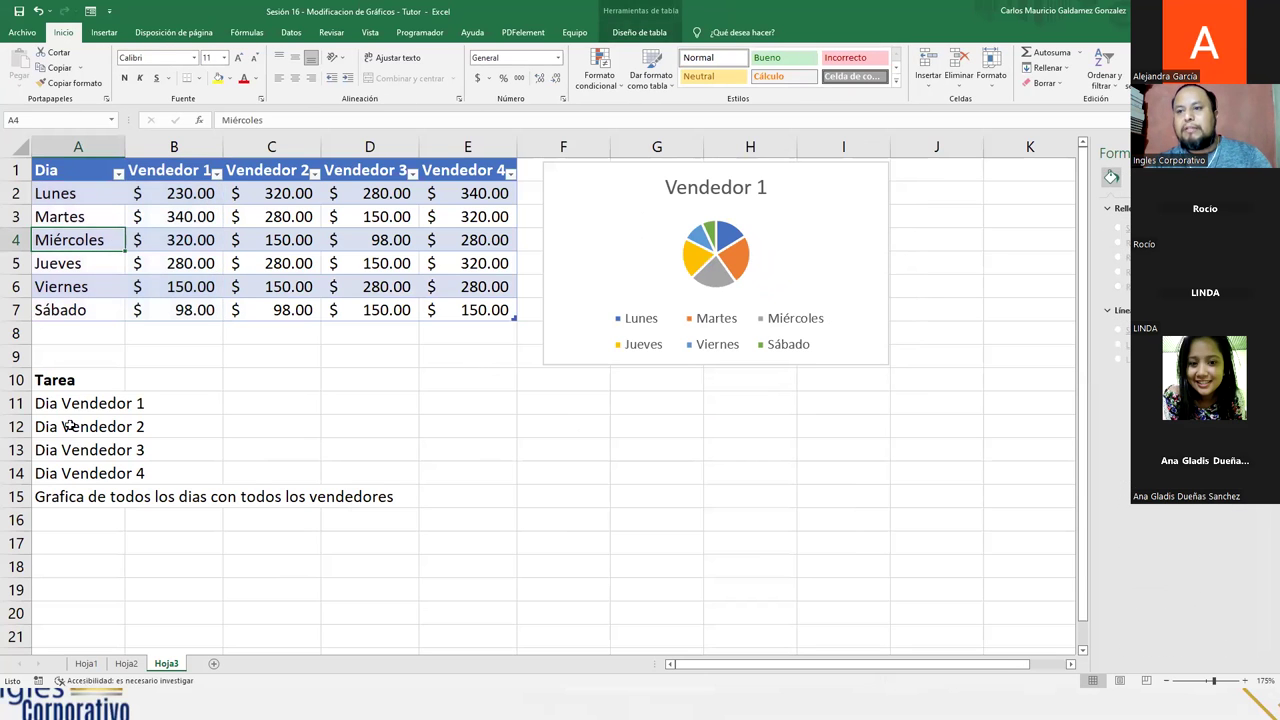
{"action": "left_click_drag", "start_coordinate": [78, 170], "coordinate": [96, 303]}
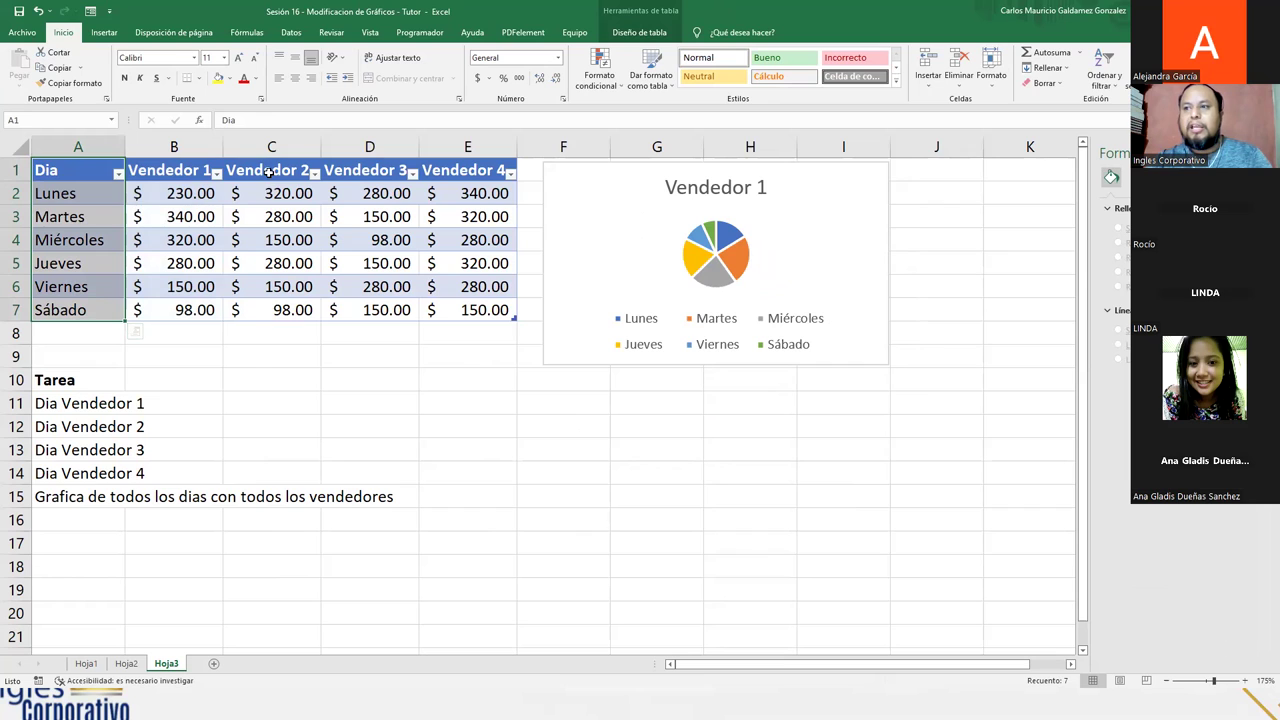
{"action": "left_click_drag", "start_coordinate": [270, 172], "coordinate": [284, 316], "text": "ctrl"}
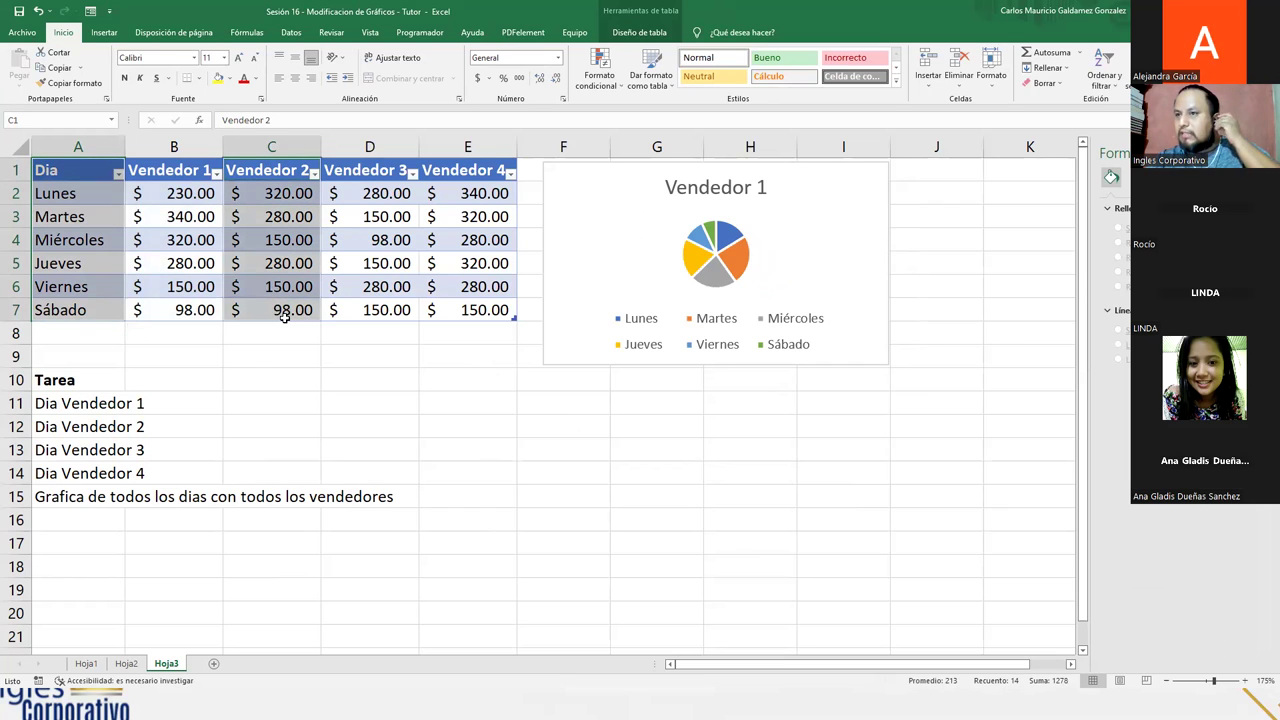
{"action": "left_click", "coordinate": [104, 33]}
{"action": "left_click", "coordinate": [540, 80]}
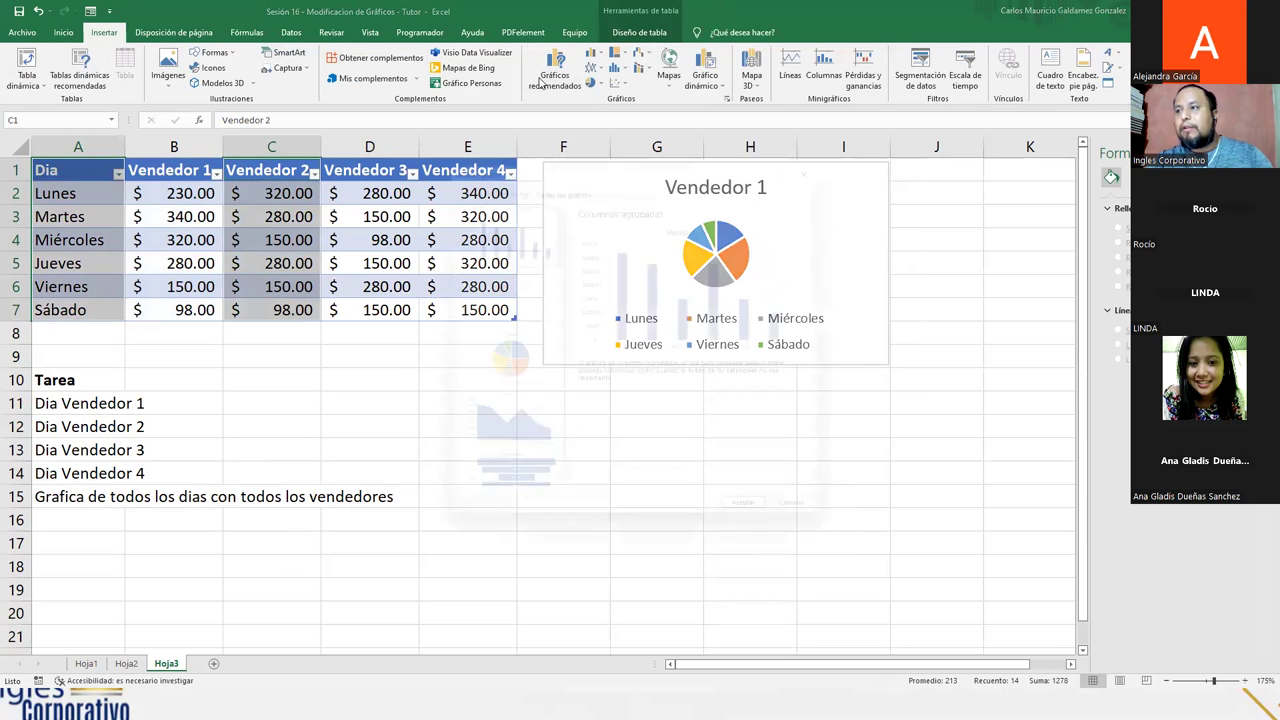
{"action": "scroll", "coordinate": [507, 383], "scroll_direction": "down", "scroll_amount": 2}
{"action": "scroll", "coordinate": [509, 403], "scroll_direction": "up", "scroll_amount": 2}
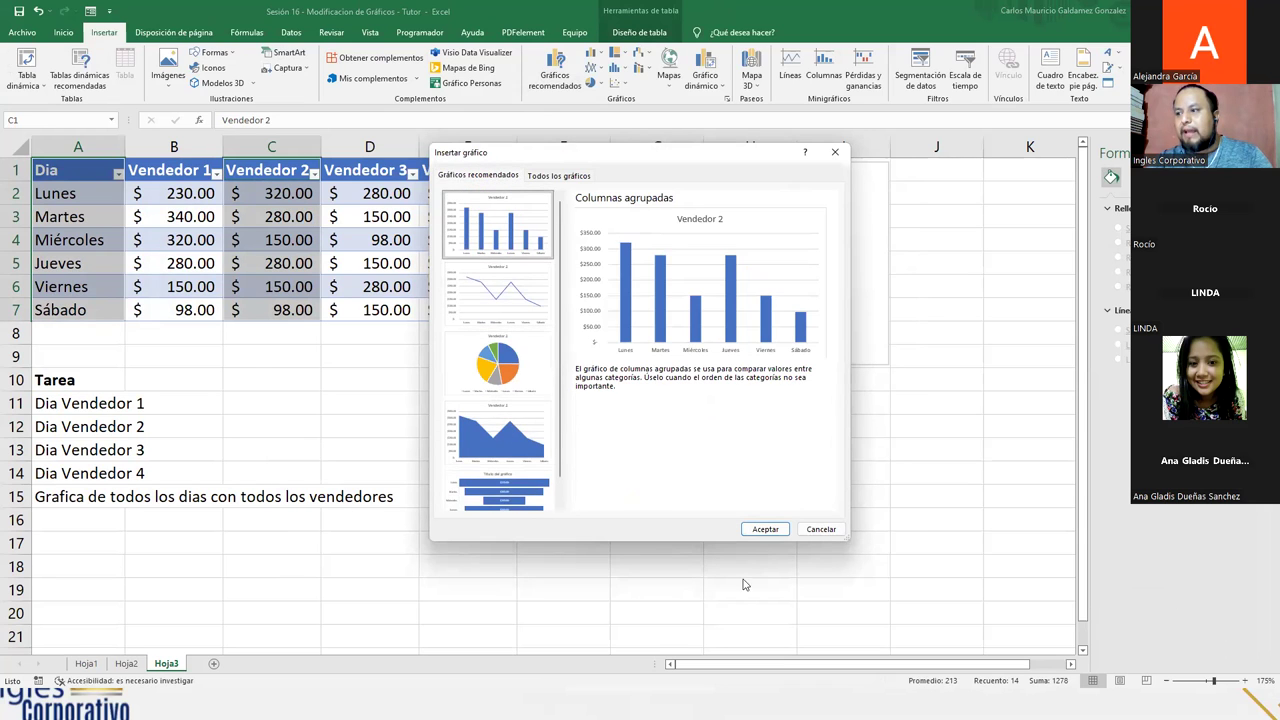
{"action": "left_click", "coordinate": [765, 529]}
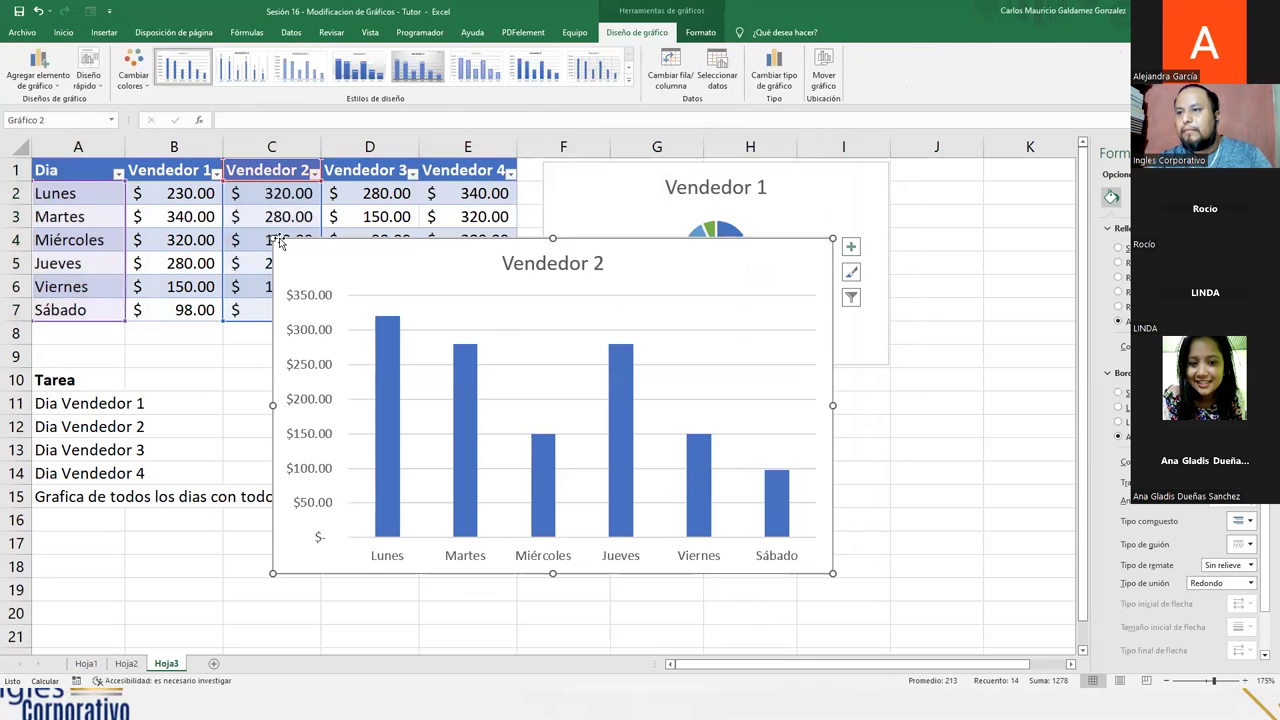
Step: Reduce the Vendedor 2 chart and place it directly below the Vendedor 1 pie chart at a matching width
{"action": "left_click_drag", "start_coordinate": [280, 242], "coordinate": [447, 346]}
{"action": "left_click_drag", "start_coordinate": [523, 380], "coordinate": [597, 385]}
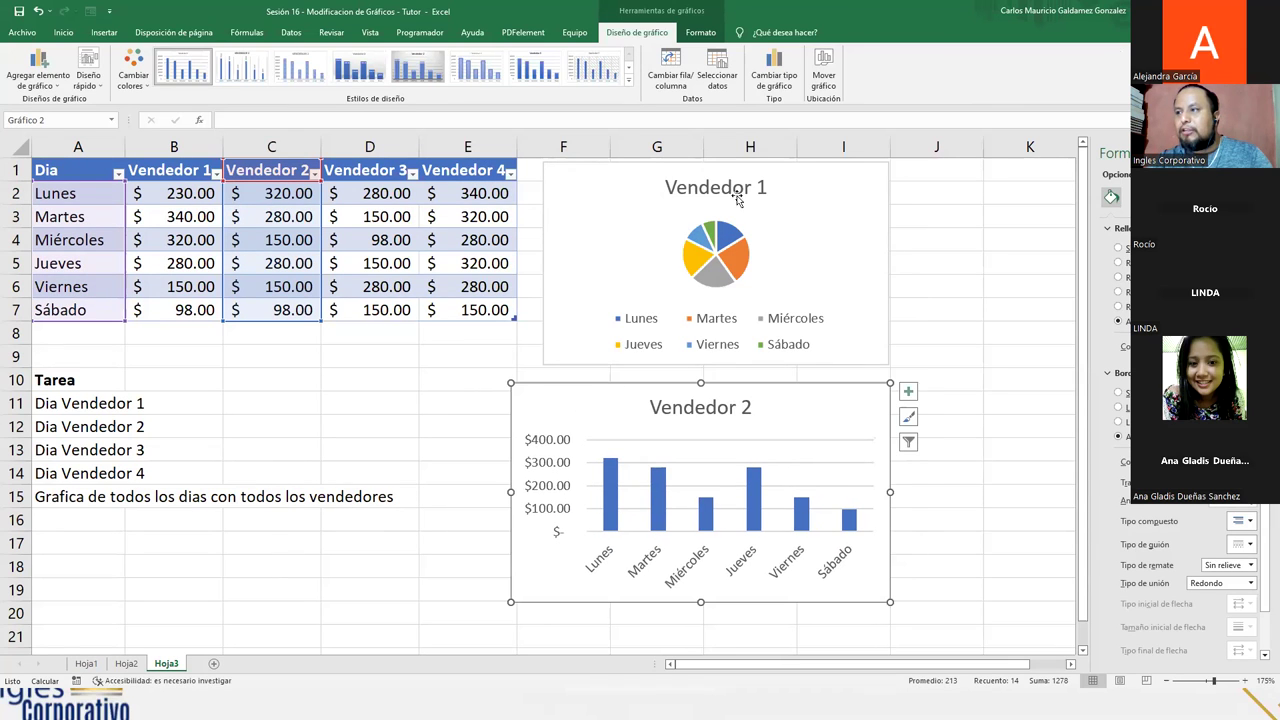
{"action": "left_click_drag", "start_coordinate": [509, 382], "coordinate": [543, 396]}
{"action": "left_click_drag", "start_coordinate": [603, 431], "coordinate": [603, 407]}
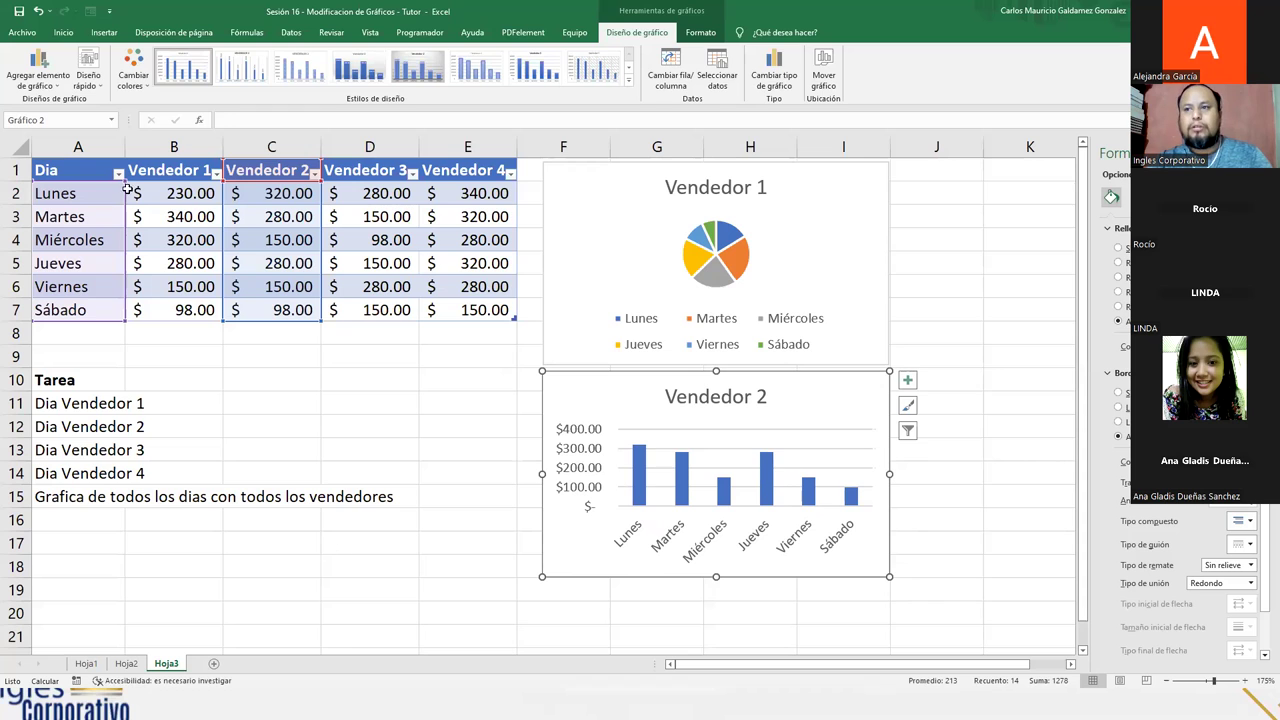
Step: Insert a 2D line chart of the Dia and Vendedor 3 columns, A1:A7 and D1:D7
{"action": "left_click_drag", "start_coordinate": [82, 171], "coordinate": [85, 310]}
{"action": "left_click_drag", "start_coordinate": [364, 170], "coordinate": [376, 308]}
{"action": "left_click", "coordinate": [102, 33]}
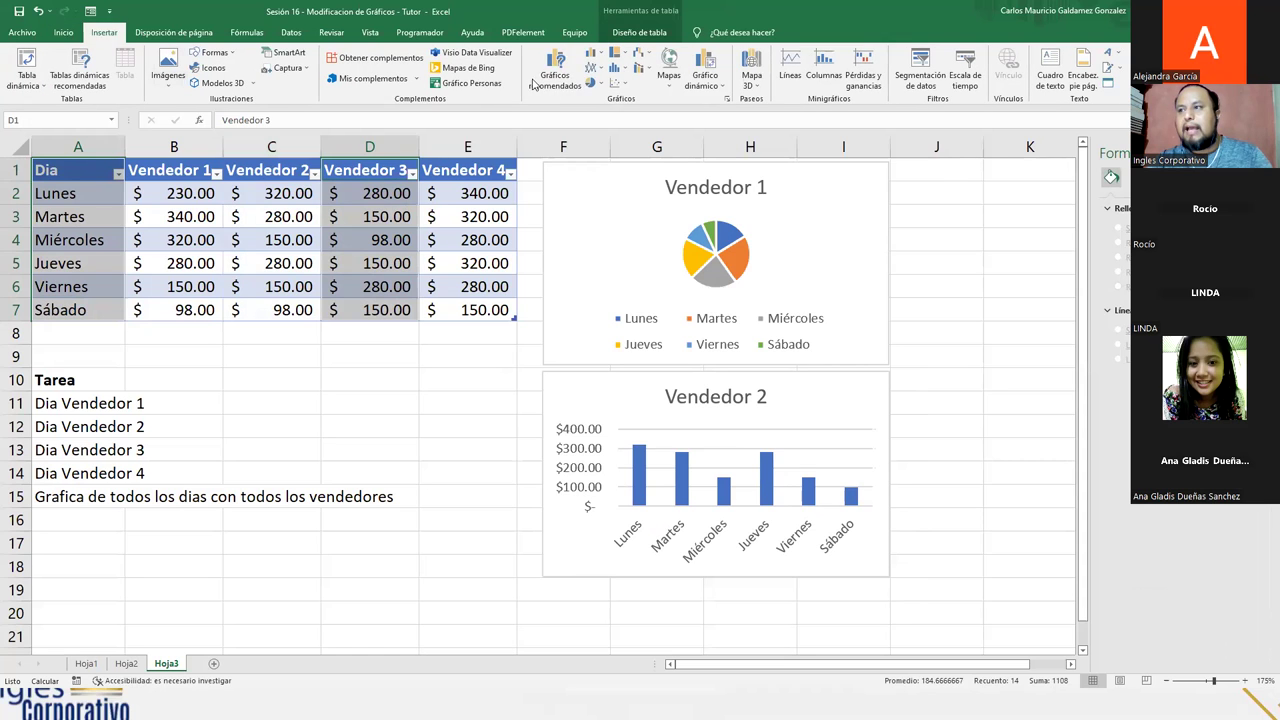
{"action": "left_click", "coordinate": [612, 56]}
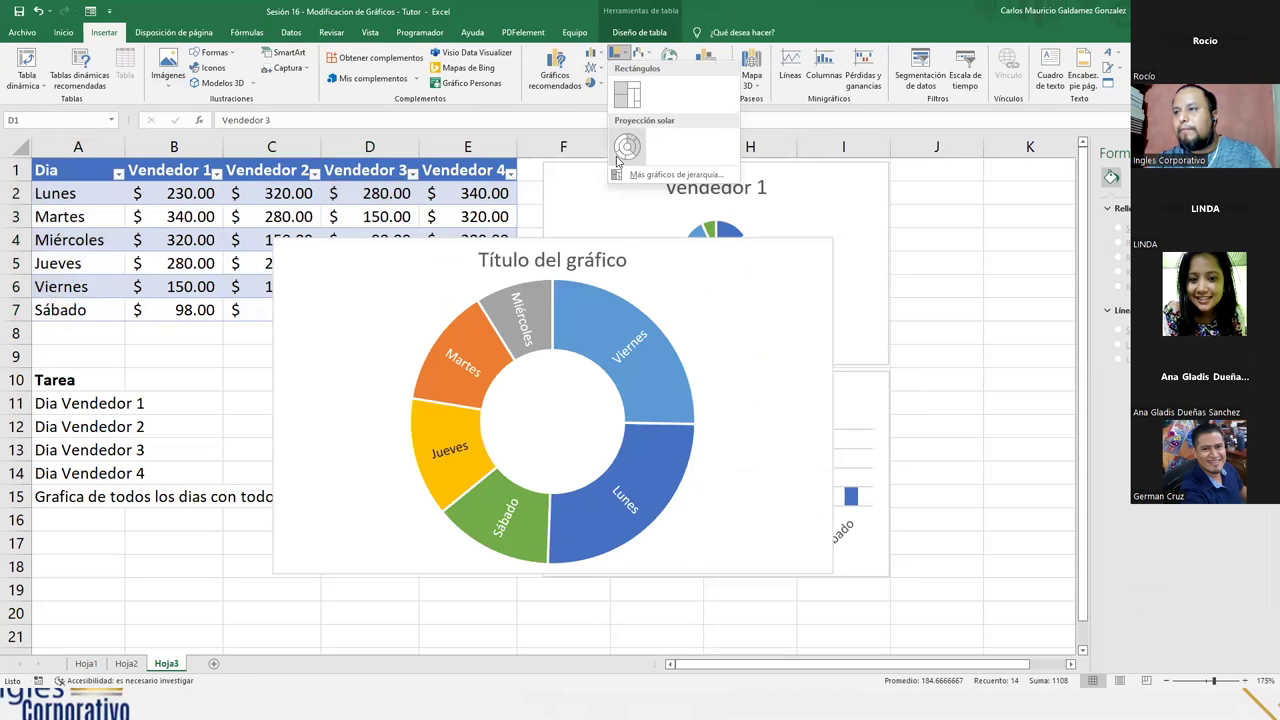
{"action": "left_click", "coordinate": [590, 68]}
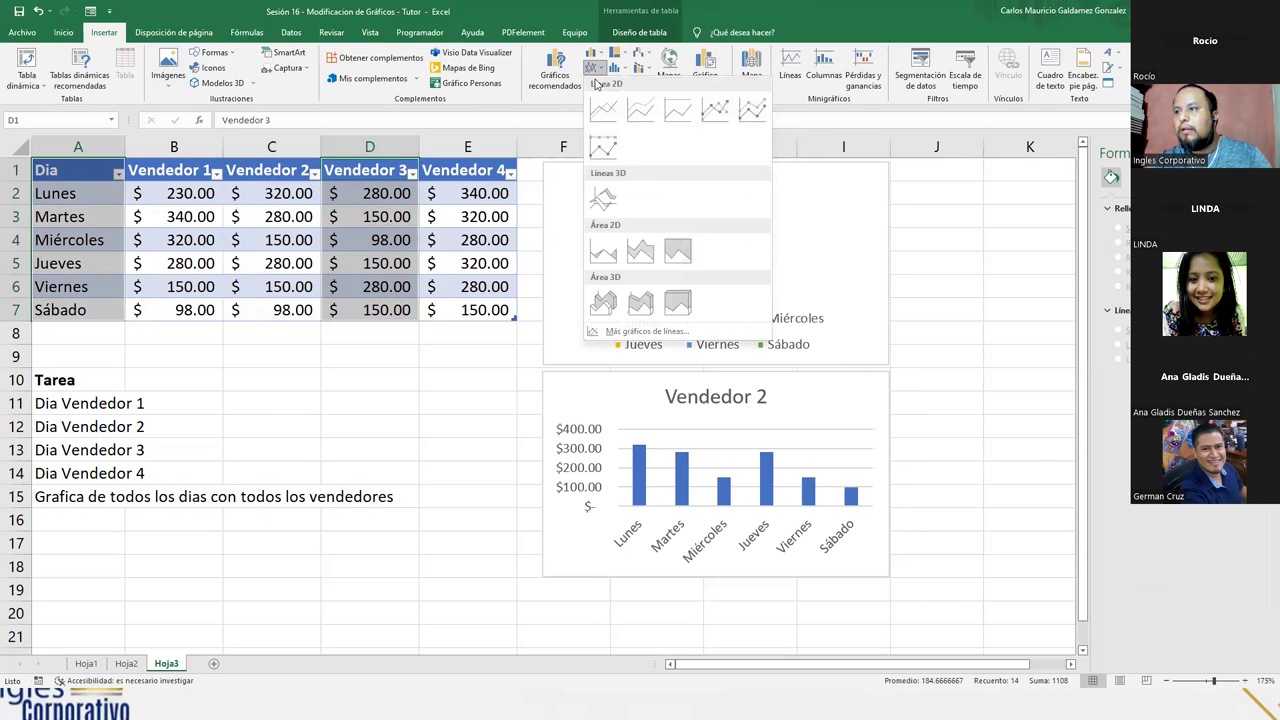
{"action": "left_click", "coordinate": [603, 110]}
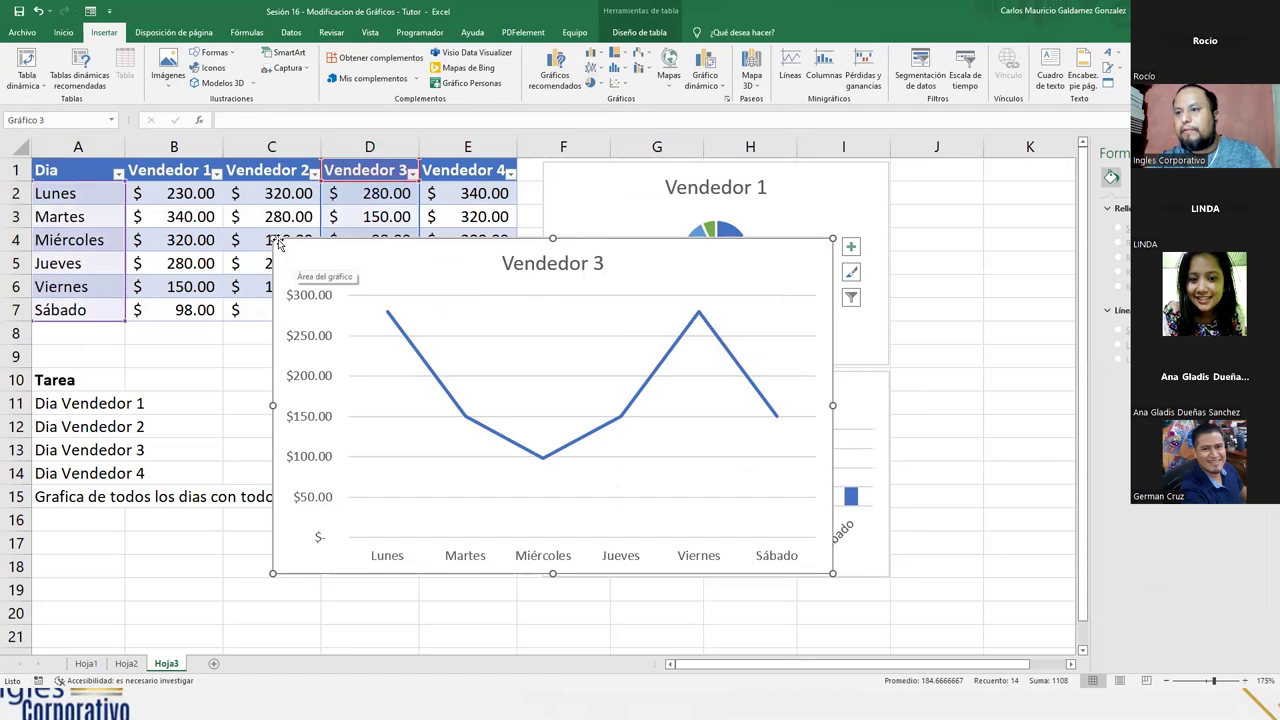
Step: Reduce the Vendedor 3 line chart and place it beside the Vendedor 1 chart over columns J to M
{"action": "left_click_drag", "start_coordinate": [270, 238], "coordinate": [500, 397]}
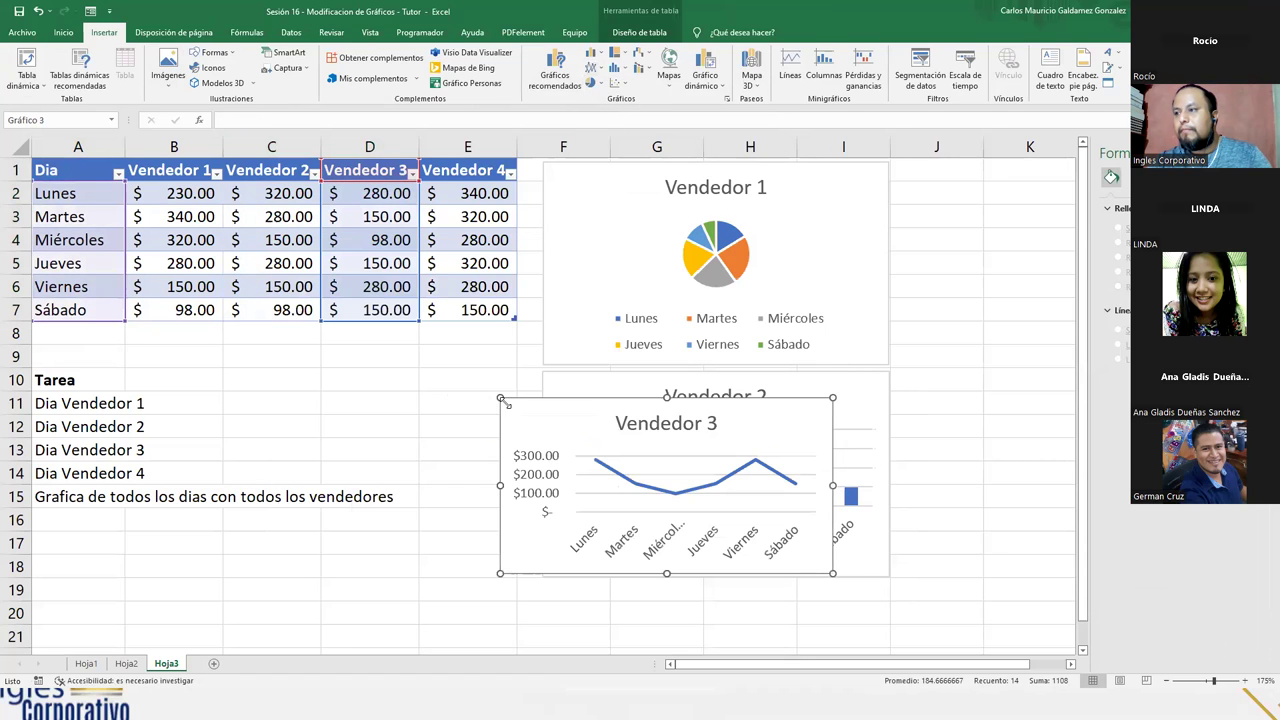
{"action": "scroll", "coordinate": [414, 384], "scroll_direction": "down", "scroll_amount": 3}
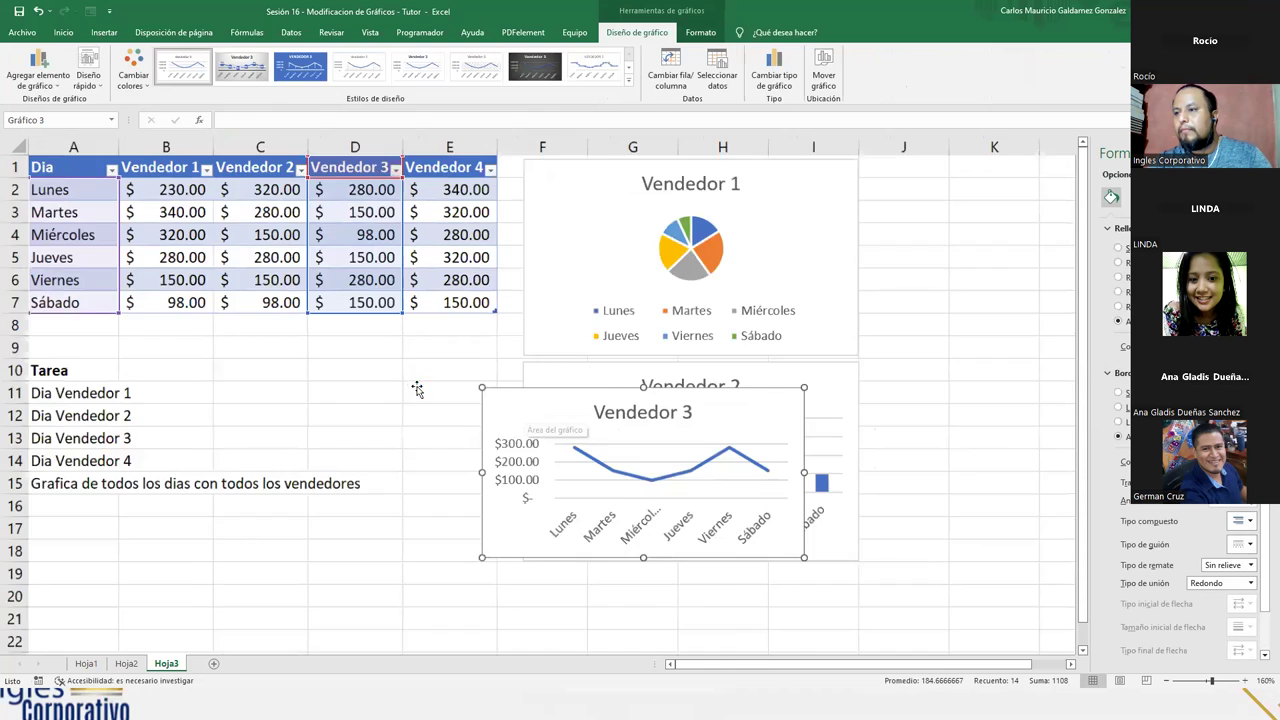
{"action": "left_click_drag", "start_coordinate": [403, 354], "coordinate": [715, 174]}
{"action": "left_click_drag", "start_coordinate": [931, 286], "coordinate": [957, 308]}
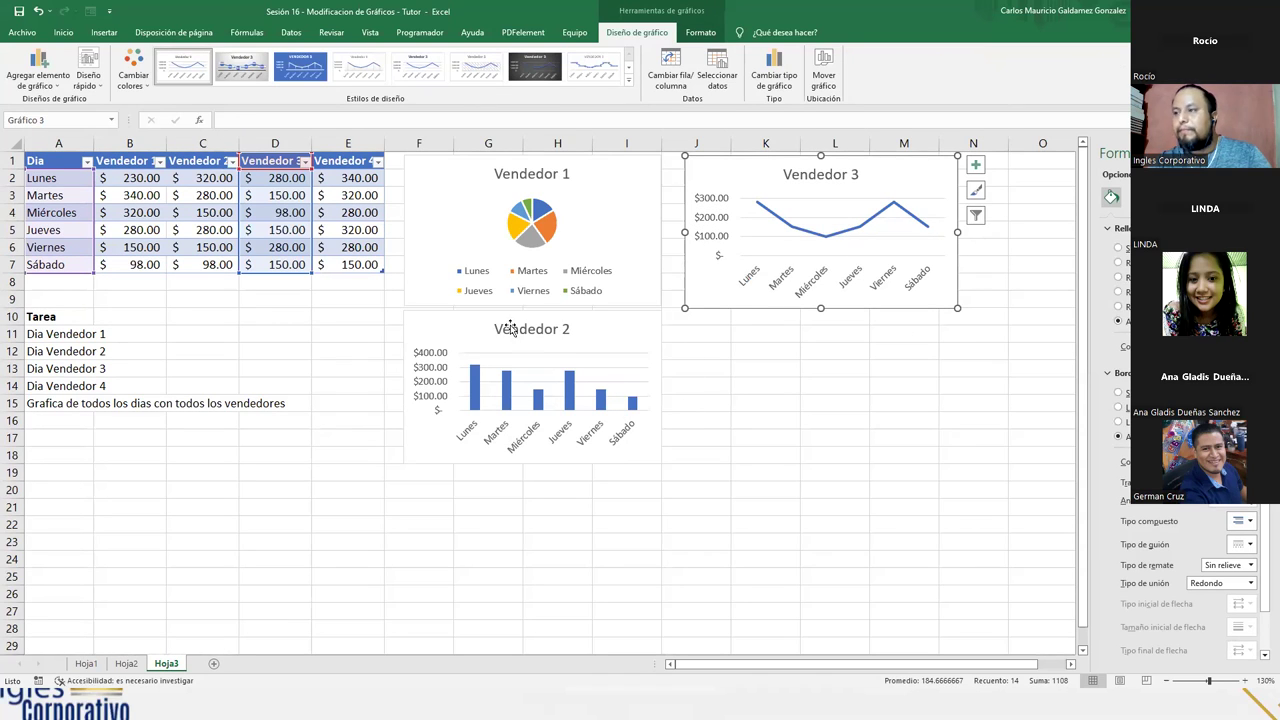
Step: Select the Dia and Vendedor 4 columns, A1:A7 and E1:E7, as the data for a new chart
{"action": "left_click_drag", "start_coordinate": [46, 161], "coordinate": [46, 264]}
{"action": "left_click_drag", "start_coordinate": [338, 161], "coordinate": [355, 262]}
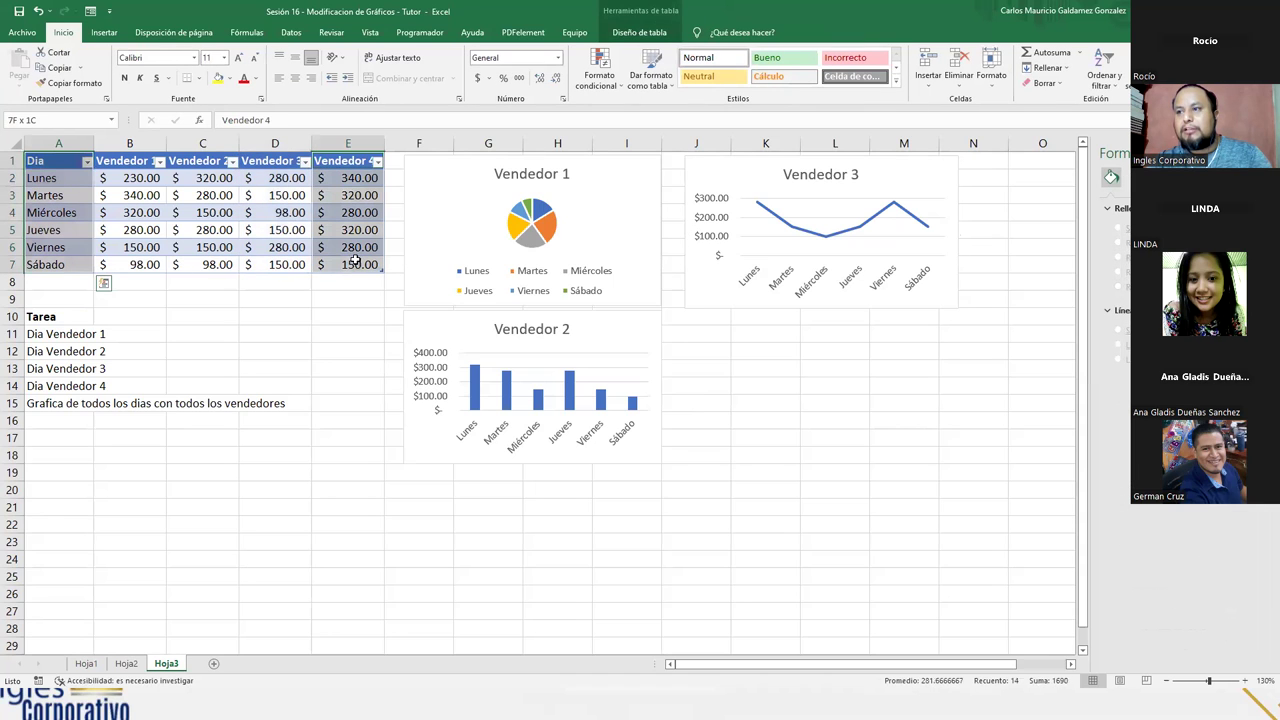
{"action": "left_click", "coordinate": [104, 32]}
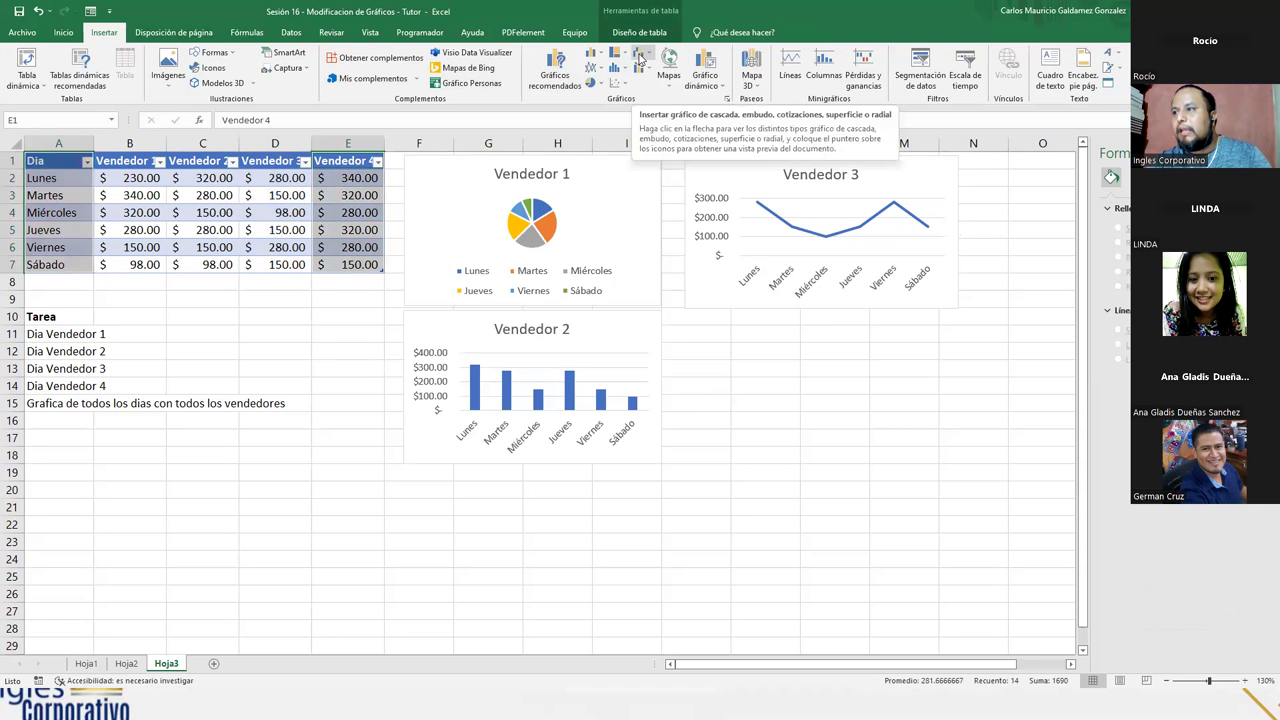
Step: Try to insert a combo chart from the selected Dia and Vendedor 4 columns
{"action": "left_click", "coordinate": [642, 68]}
{"action": "left_click", "coordinate": [652, 124]}
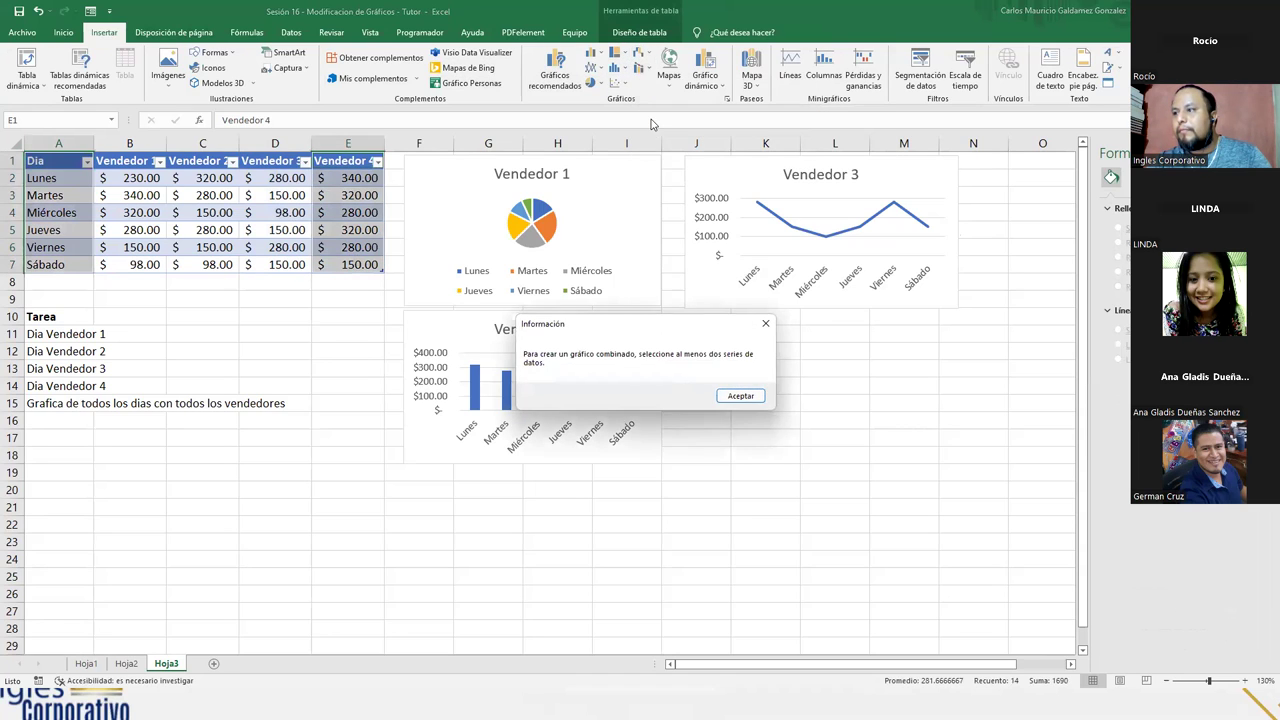
{"action": "left_click", "coordinate": [741, 397]}
Step: Insert a stacked area chart of the selected Dia and Vendedor 4 data from the recommended charts
{"action": "left_click", "coordinate": [578, 75]}
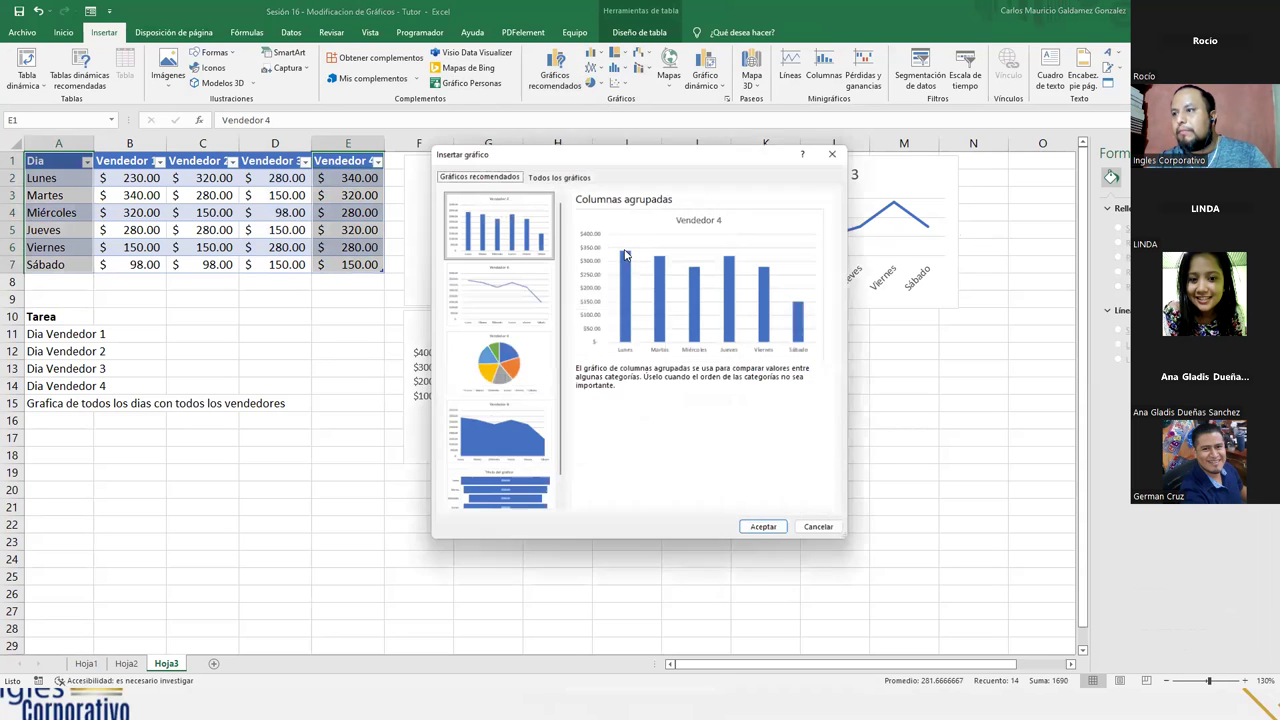
{"action": "left_click", "coordinate": [492, 431]}
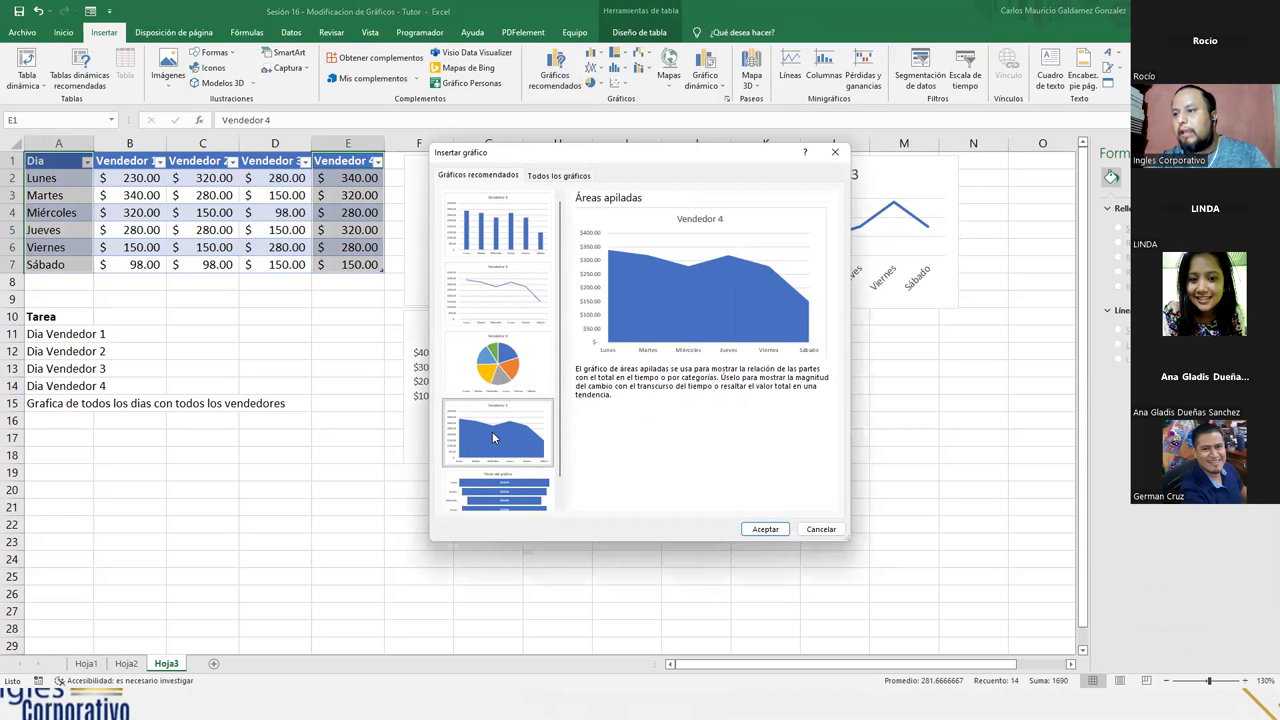
{"action": "left_click", "coordinate": [765, 529]}
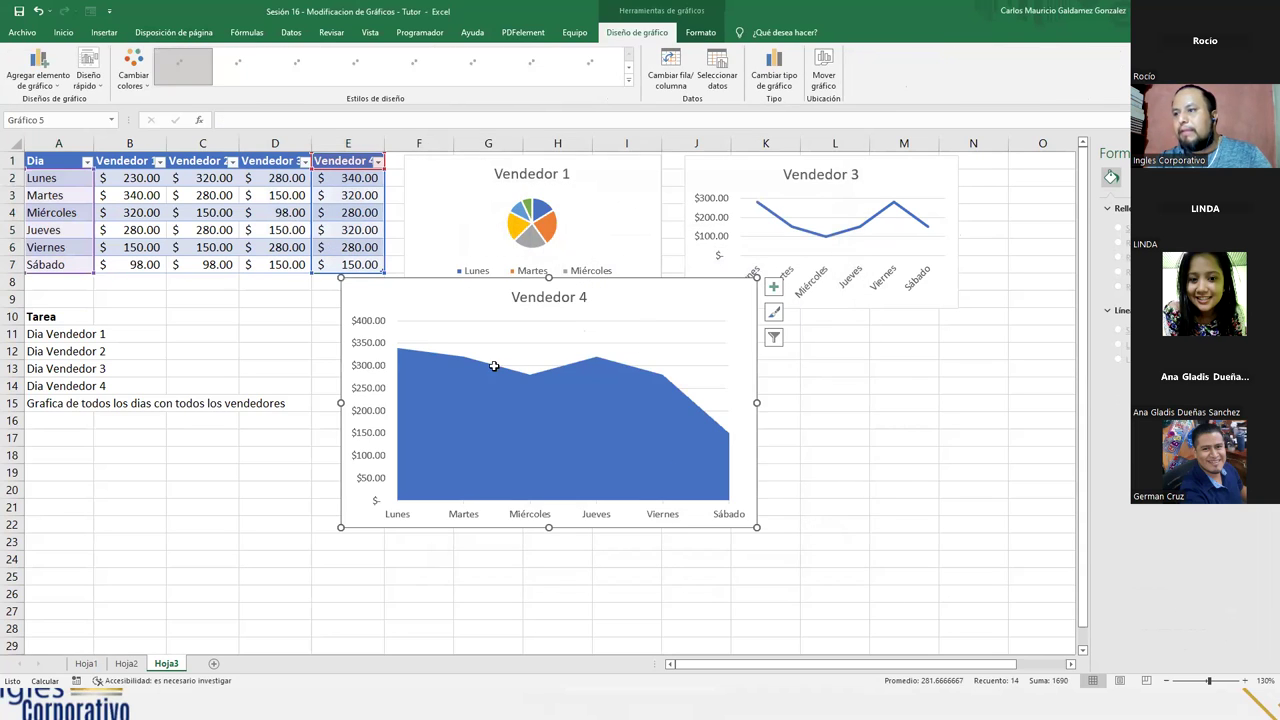
Step: Reduce the Vendedor 4 area chart and place it below the Vendedor 3 chart, matching its width
{"action": "left_click_drag", "start_coordinate": [341, 278], "coordinate": [471, 349]}
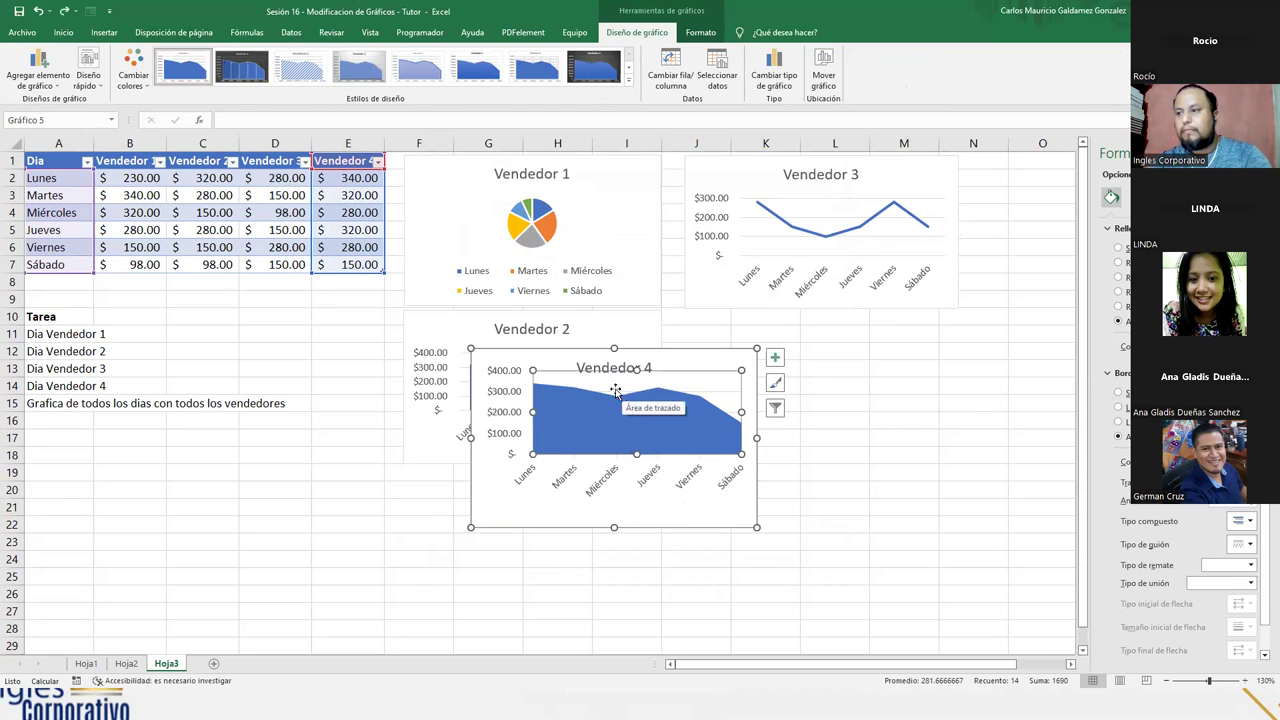
{"action": "left_click_drag", "start_coordinate": [549, 360], "coordinate": [754, 326]}
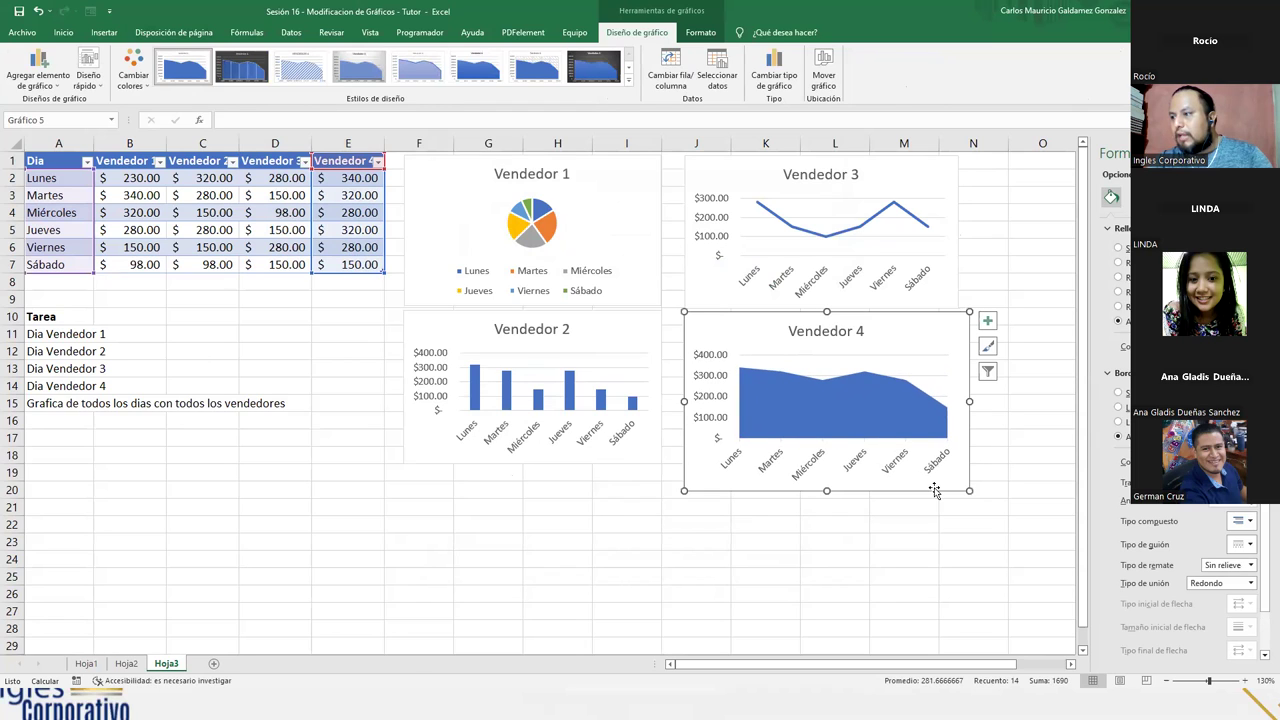
{"action": "left_click_drag", "start_coordinate": [967, 490], "coordinate": [961, 465]}
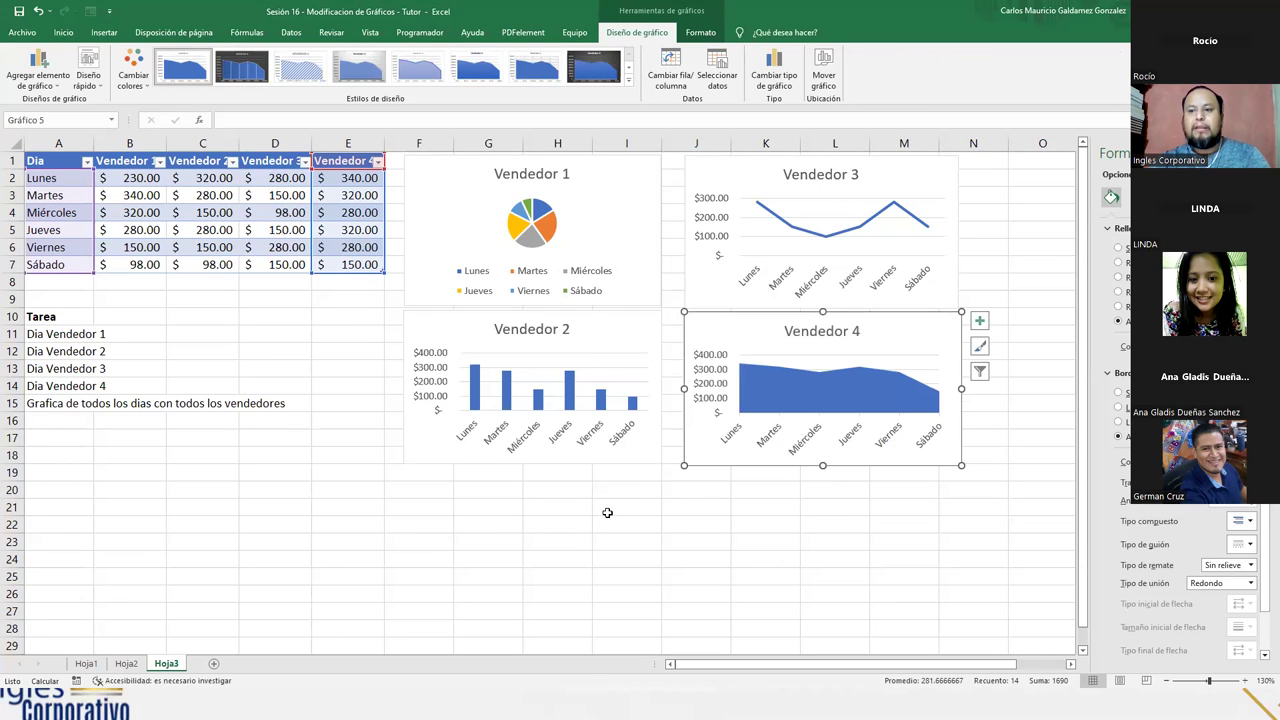
Step: Insert a clustered column chart of the whole table A1:E7 and place it below the four seller charts
{"action": "left_click", "coordinate": [36, 405]}
{"action": "left_click_drag", "start_coordinate": [44, 162], "coordinate": [388, 278]}
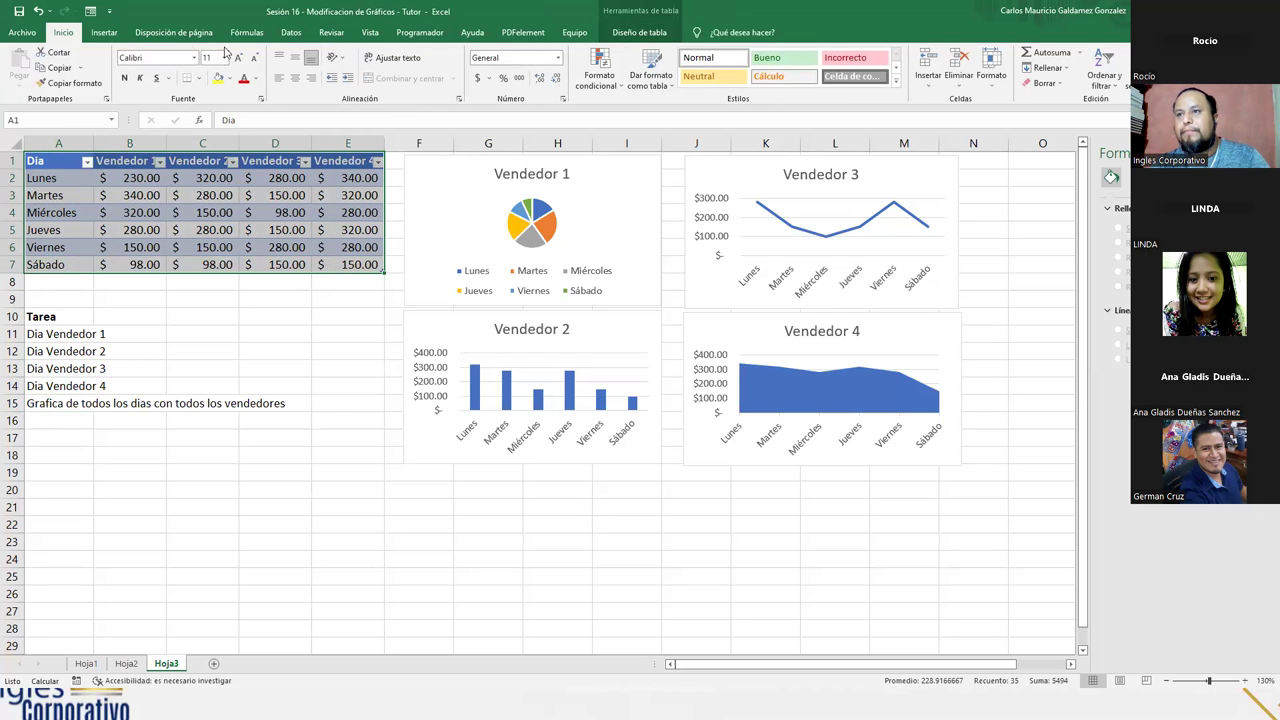
{"action": "left_click", "coordinate": [102, 32]}
{"action": "left_click", "coordinate": [557, 72]}
{"action": "left_click", "coordinate": [765, 529]}
{"action": "left_click_drag", "start_coordinate": [432, 287], "coordinate": [567, 490]}
Step: Review the finished charts on Hoja3 and compare them with the charts on Hoja2 and Hoja1
{"action": "left_click", "coordinate": [425, 204]}
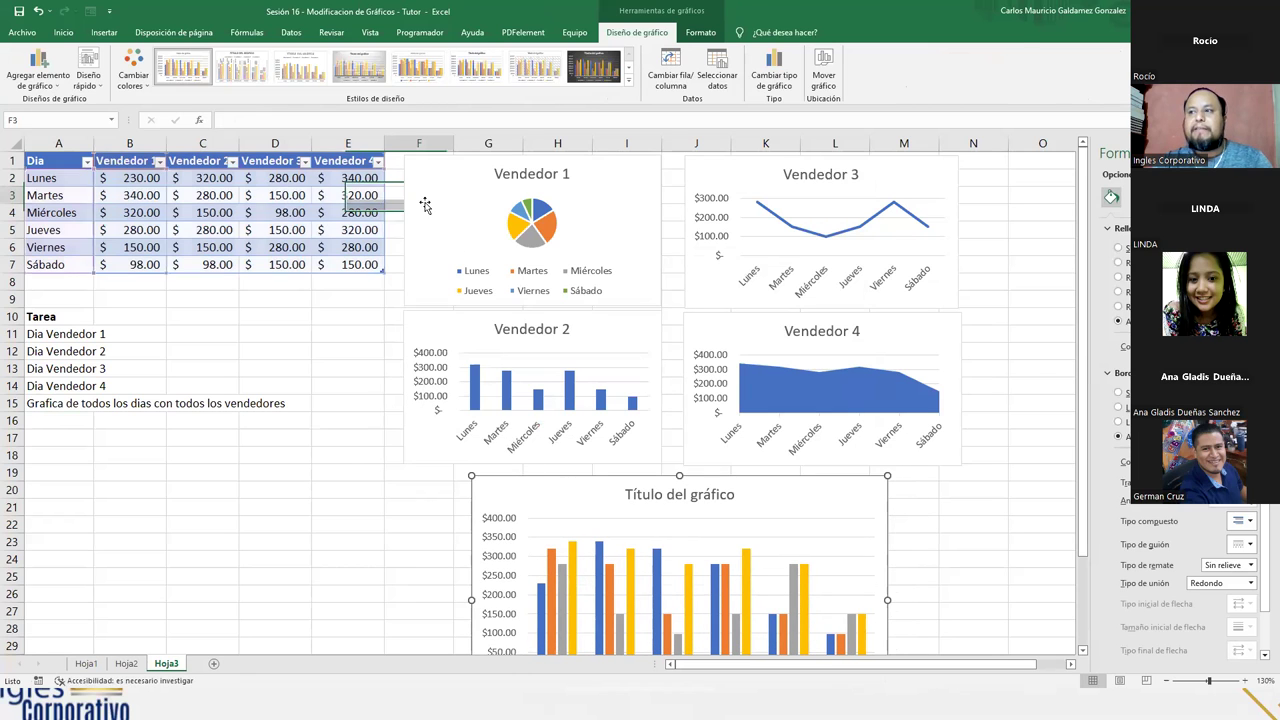
{"action": "left_click", "coordinate": [722, 176]}
{"action": "left_click", "coordinate": [480, 250]}
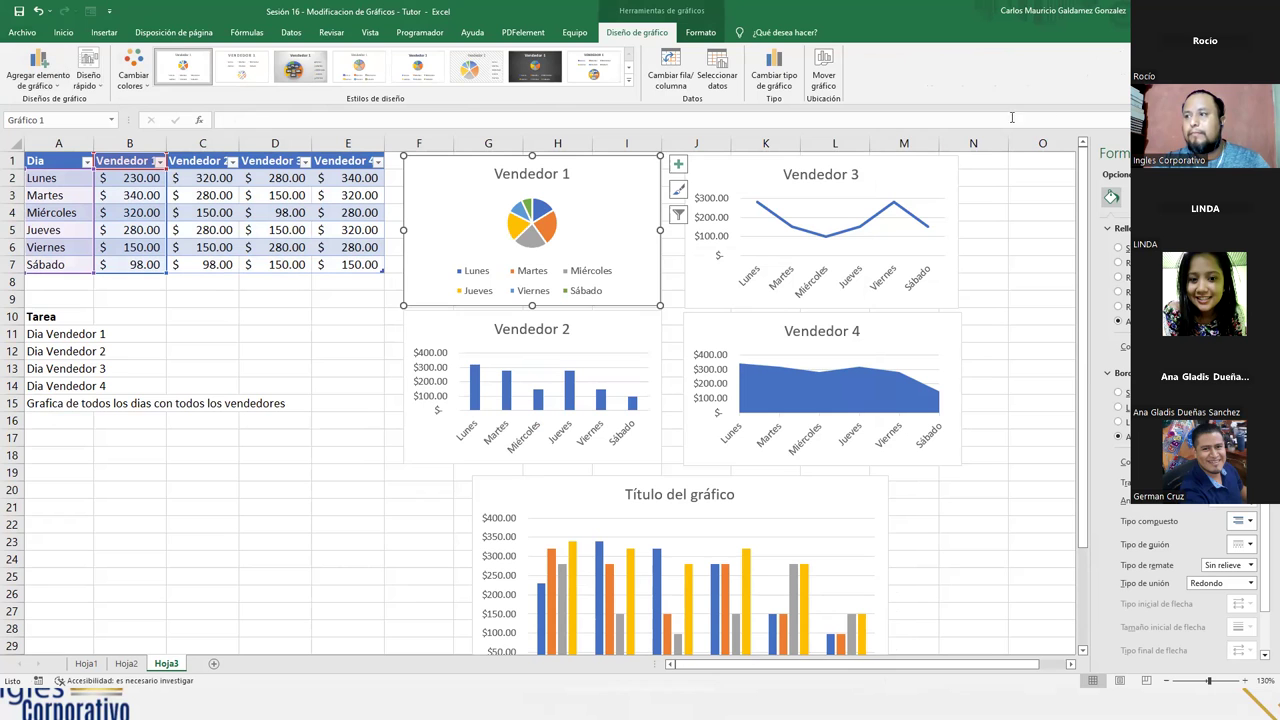
{"action": "left_click", "coordinate": [126, 663]}
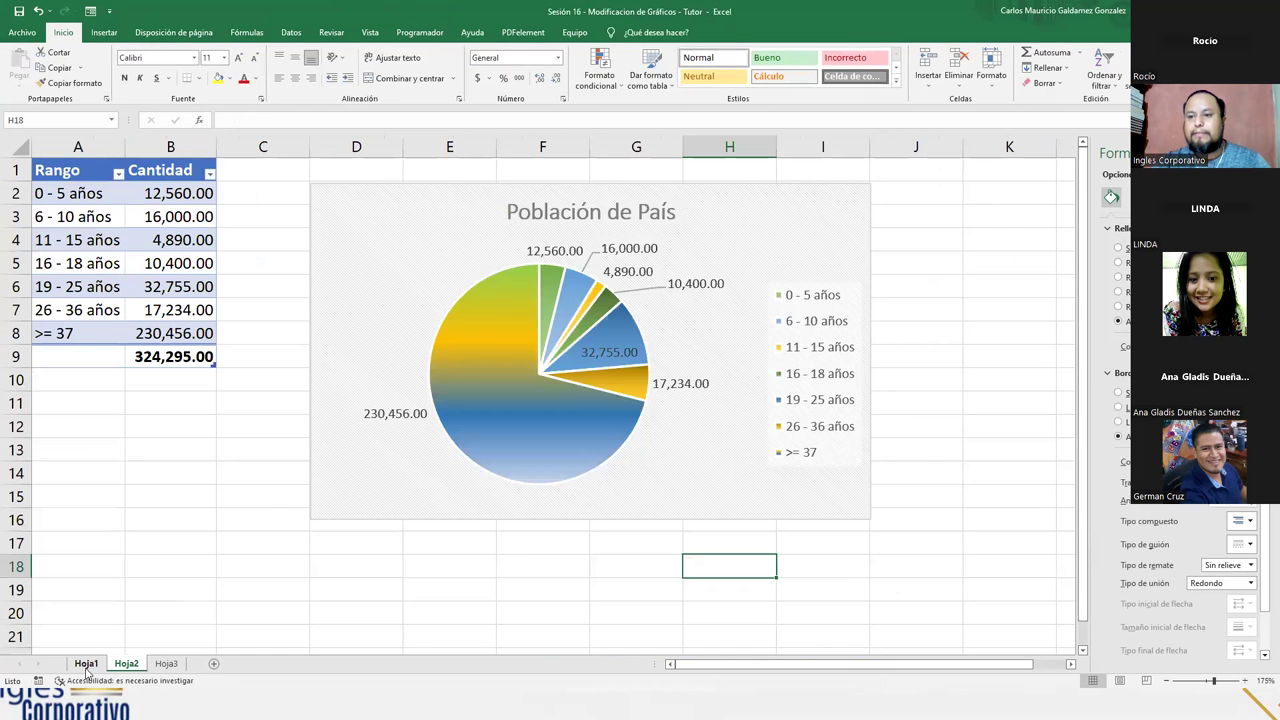
{"action": "left_click", "coordinate": [86, 663]}
{"action": "left_click", "coordinate": [128, 664]}
{"action": "left_click", "coordinate": [166, 663]}
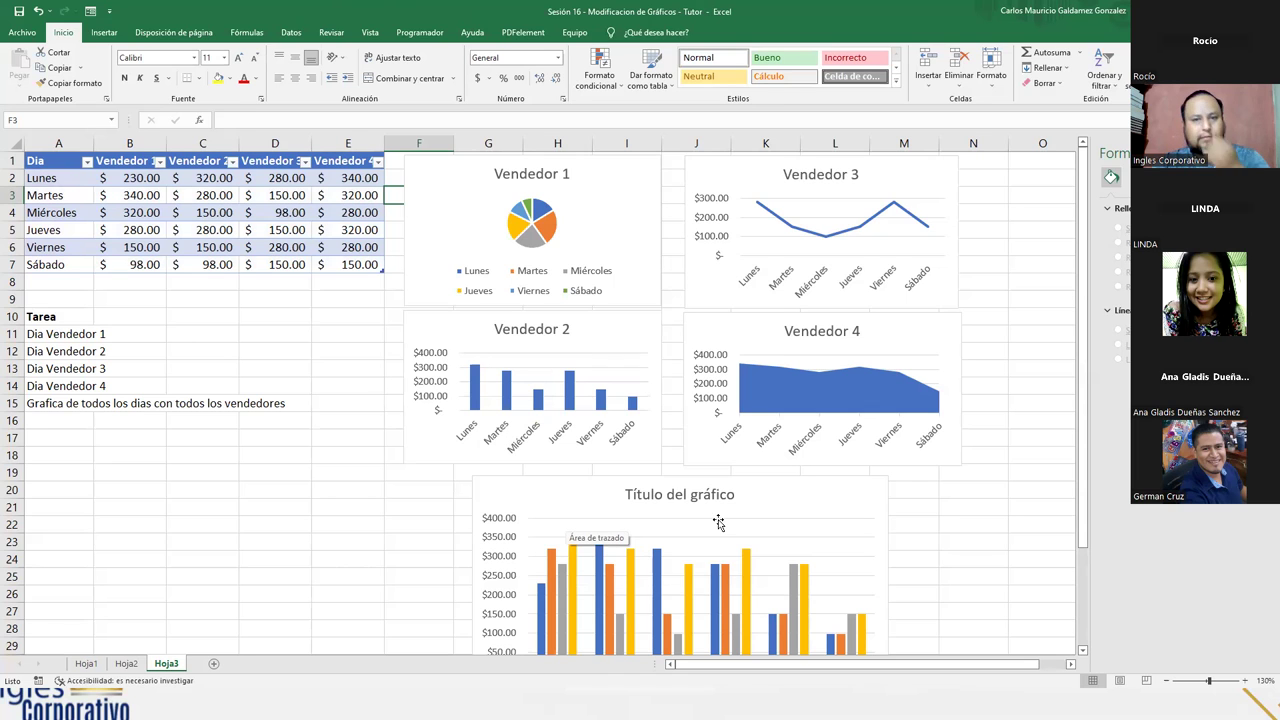
Step: Examine the gradient fill settings and stop colours of the >= 37 slice in the Hoja2 population pie chart
{"action": "left_click", "coordinate": [126, 664]}
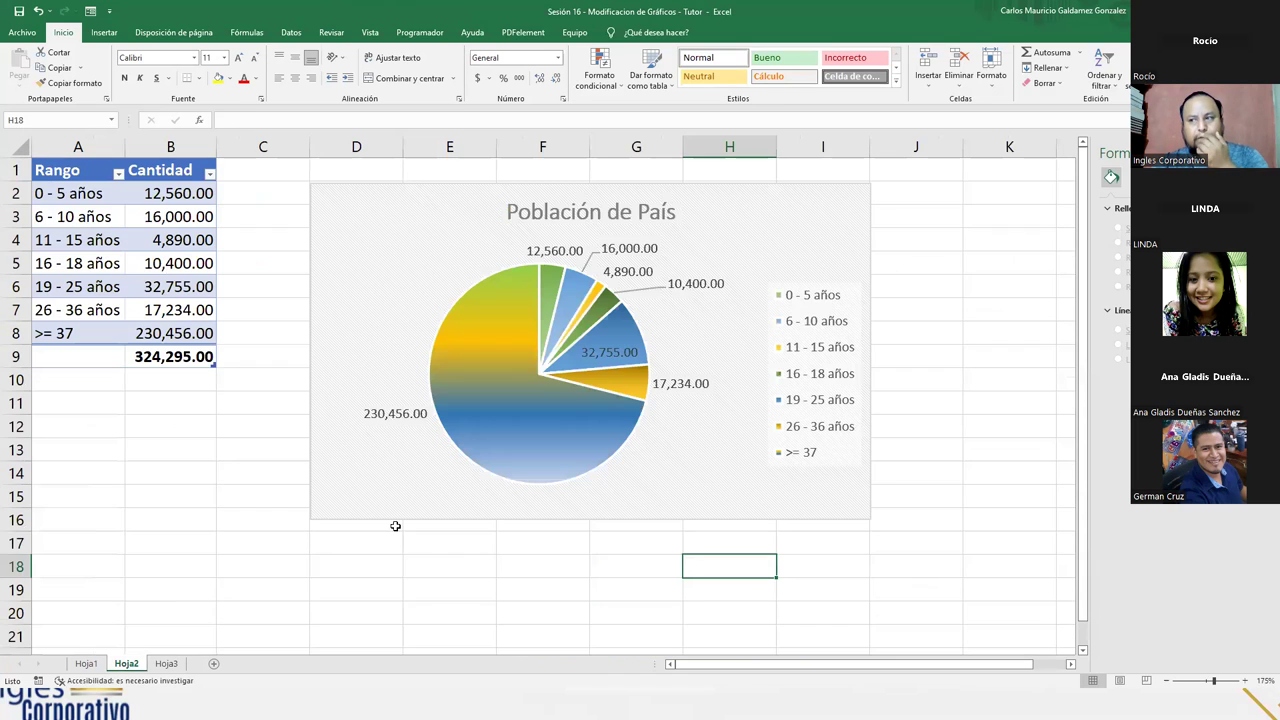
{"action": "left_click", "coordinate": [507, 435]}
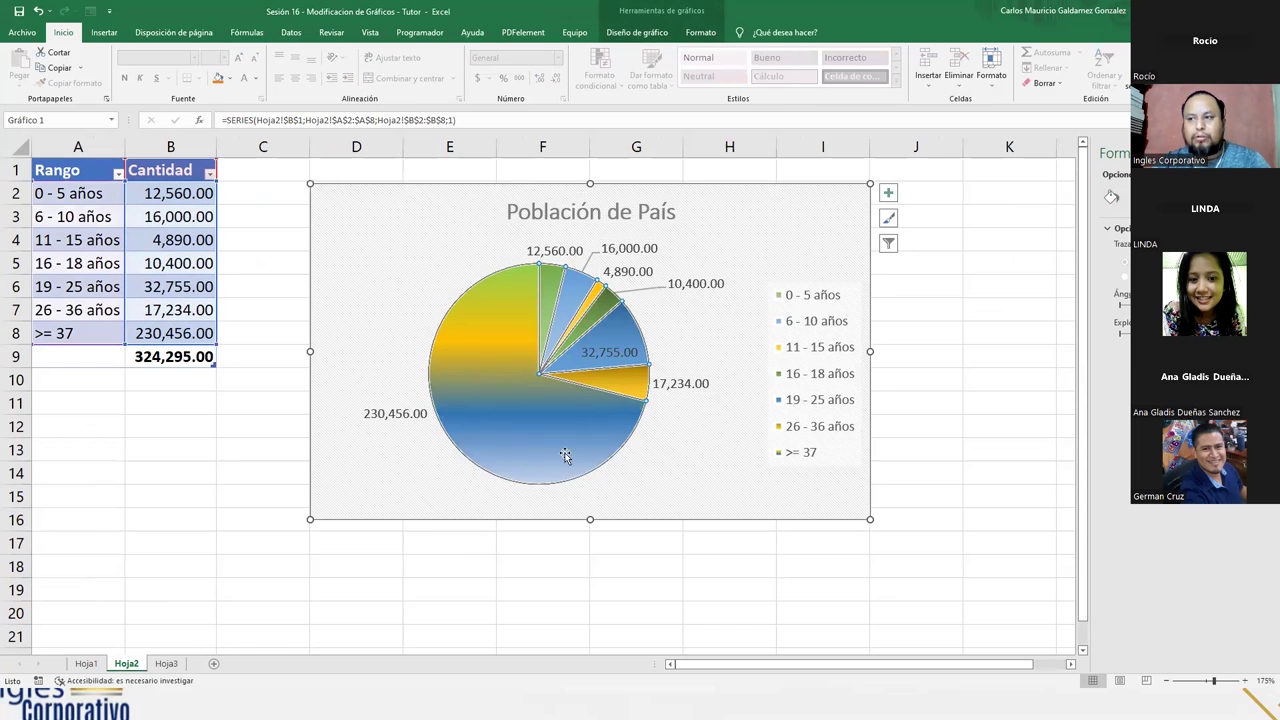
{"action": "left_click", "coordinate": [499, 433]}
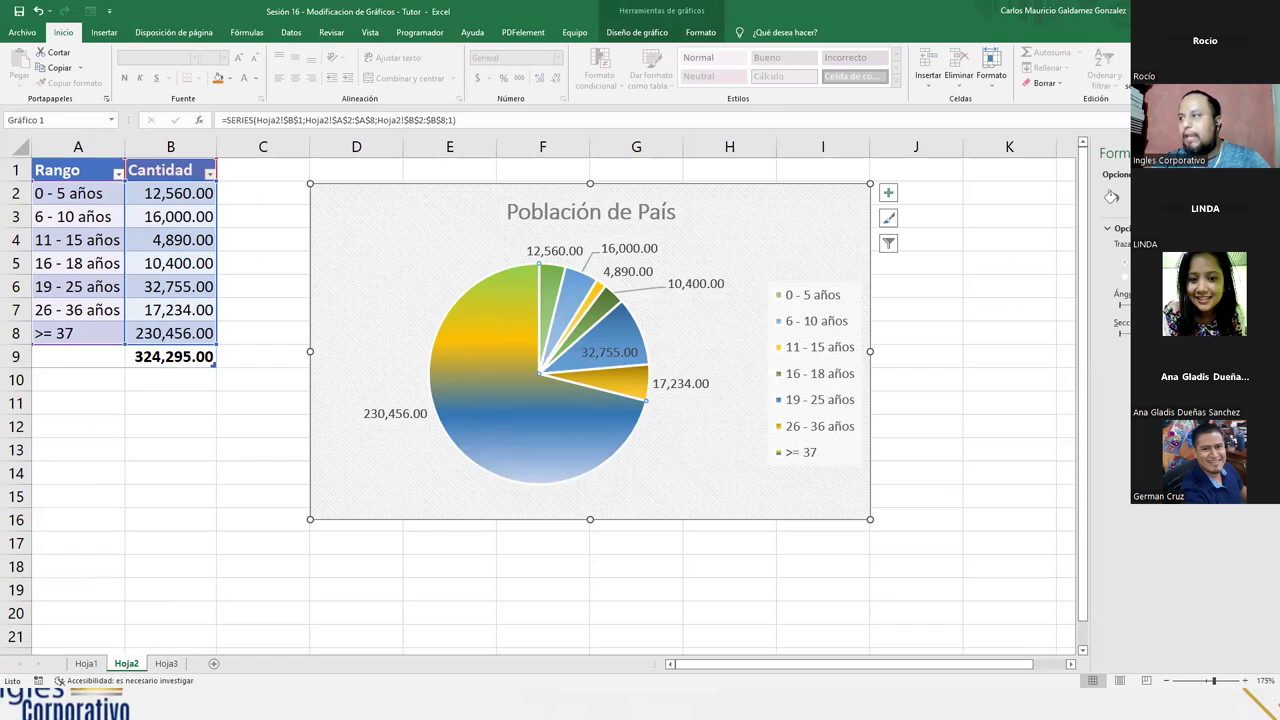
{"action": "left_click", "coordinate": [1262, 153]}
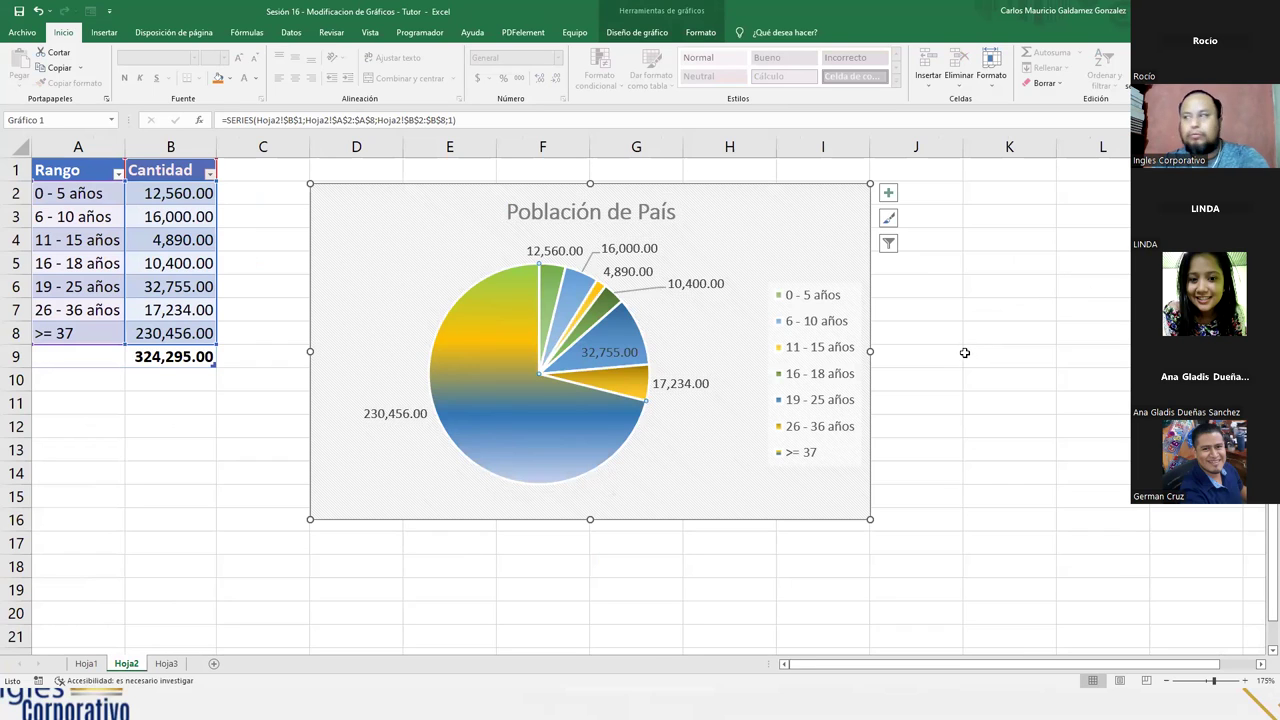
{"action": "key", "text": "ctrl+1"}
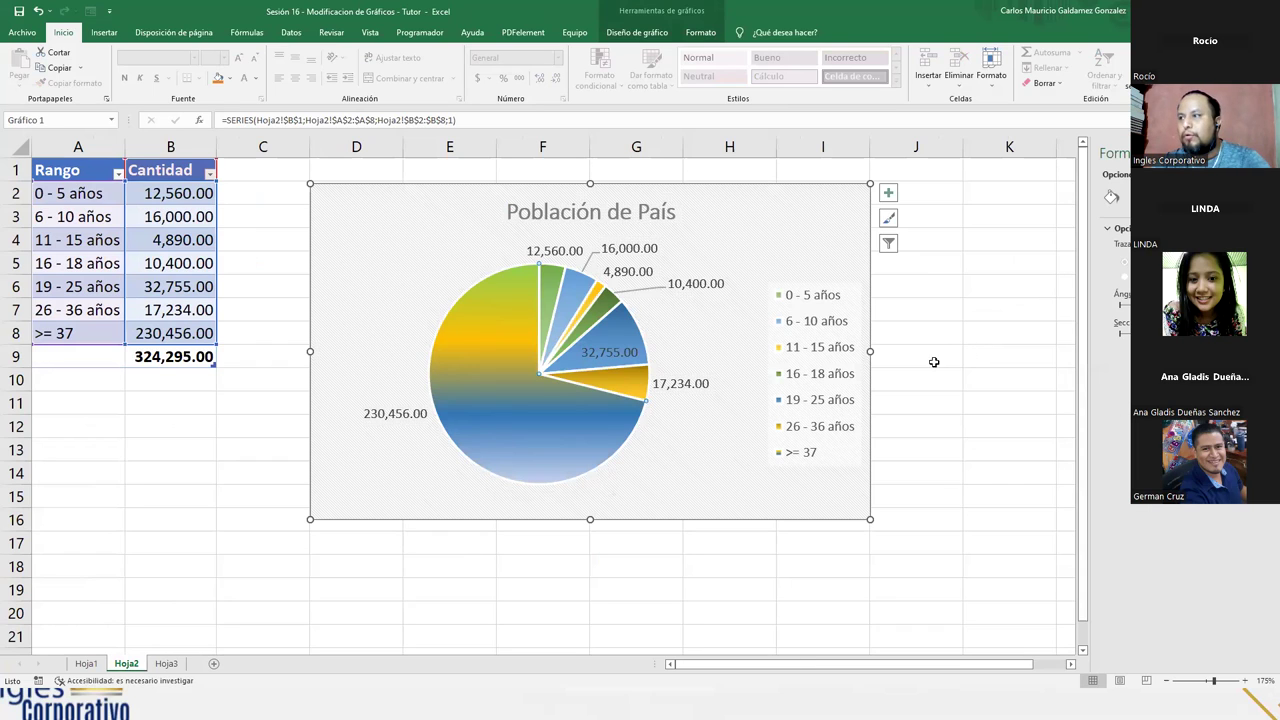
{"action": "left_click", "coordinate": [1112, 198]}
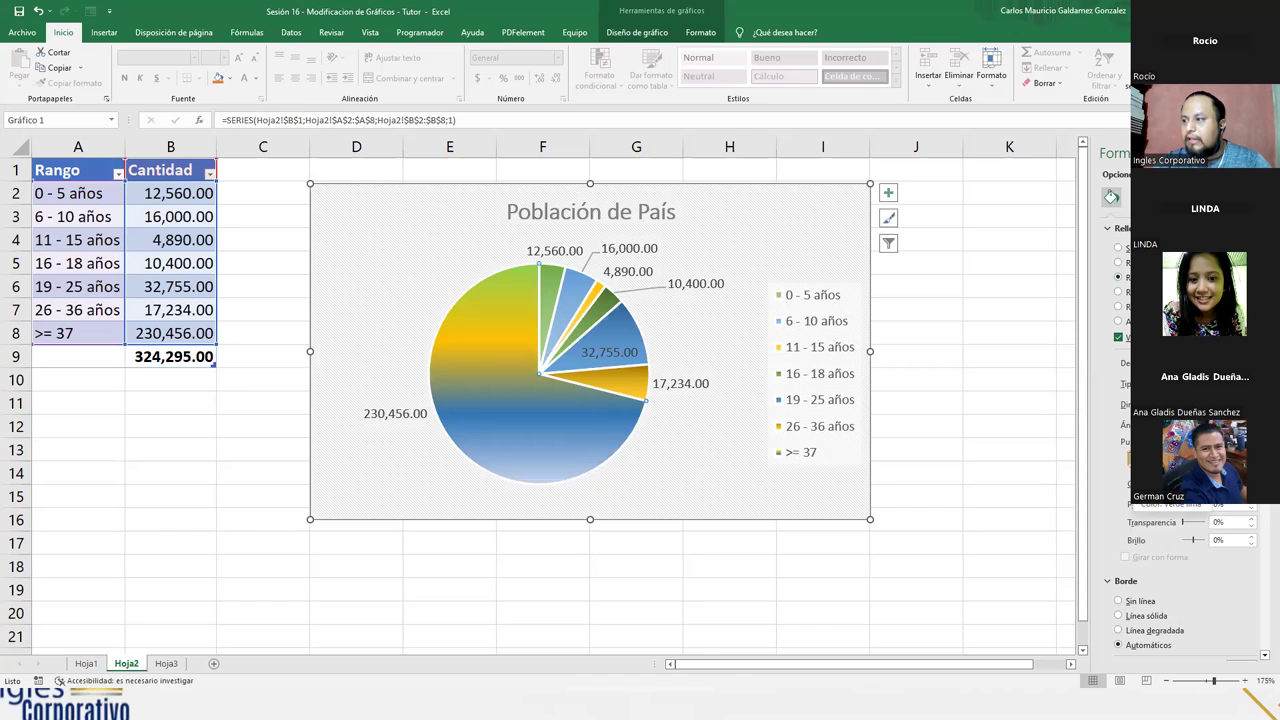
{"action": "left_click", "coordinate": [1175, 490]}
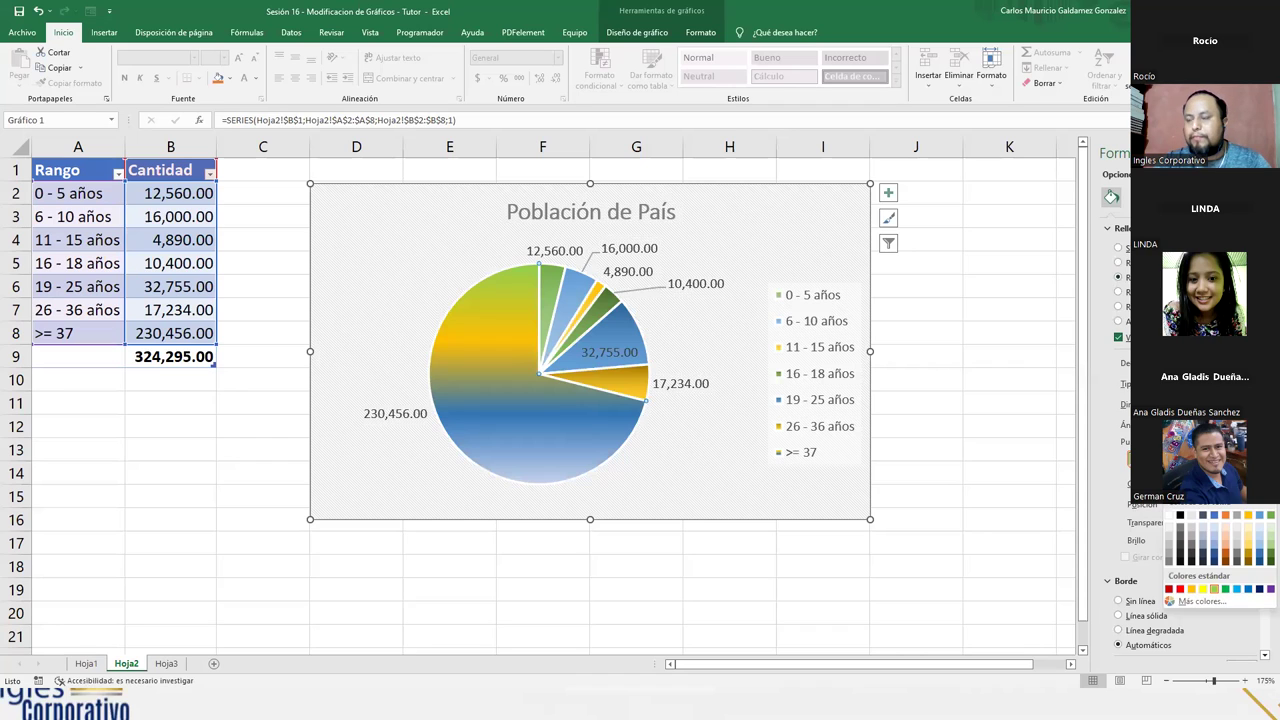
{"action": "key", "text": "Escape"}
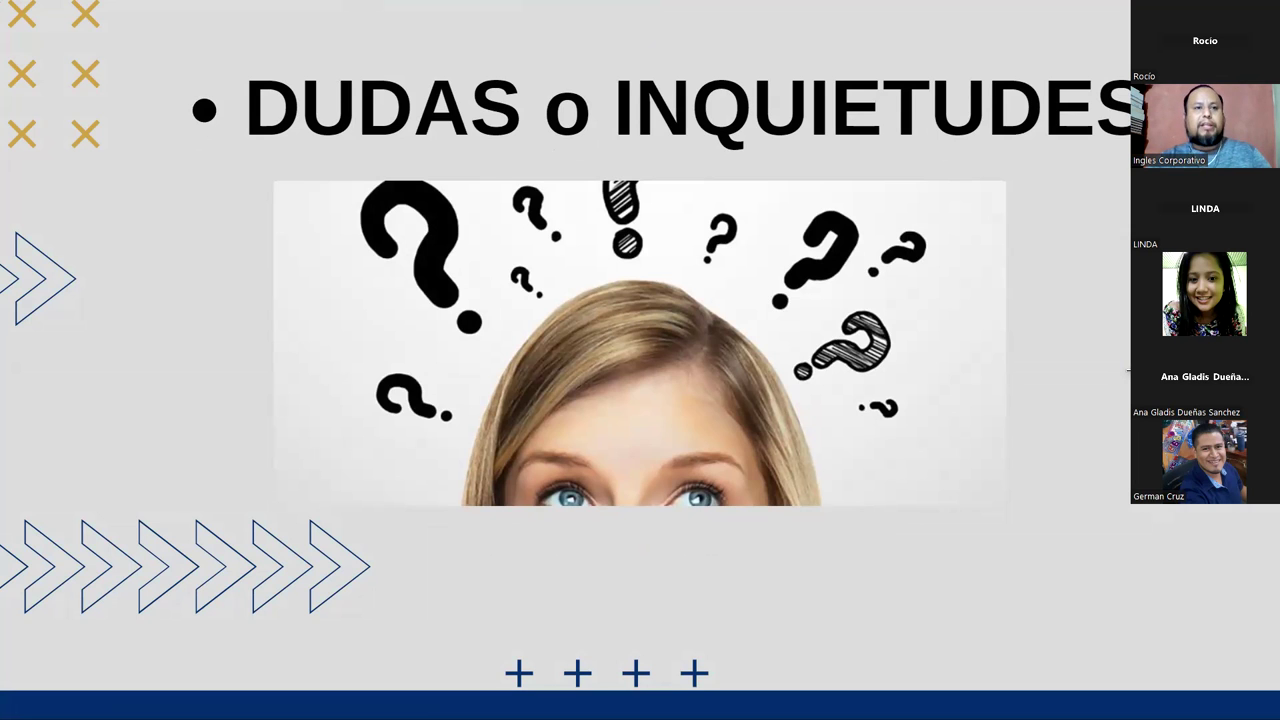
{"action": "key", "text": "Right"}
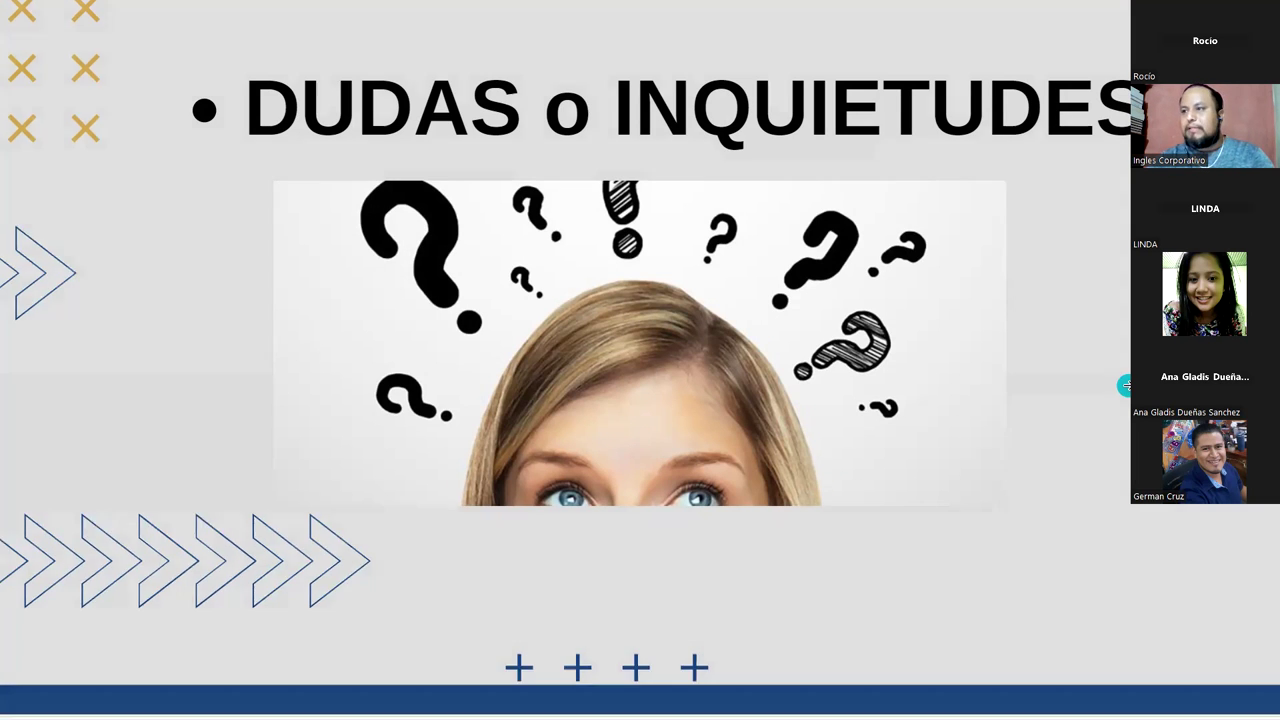